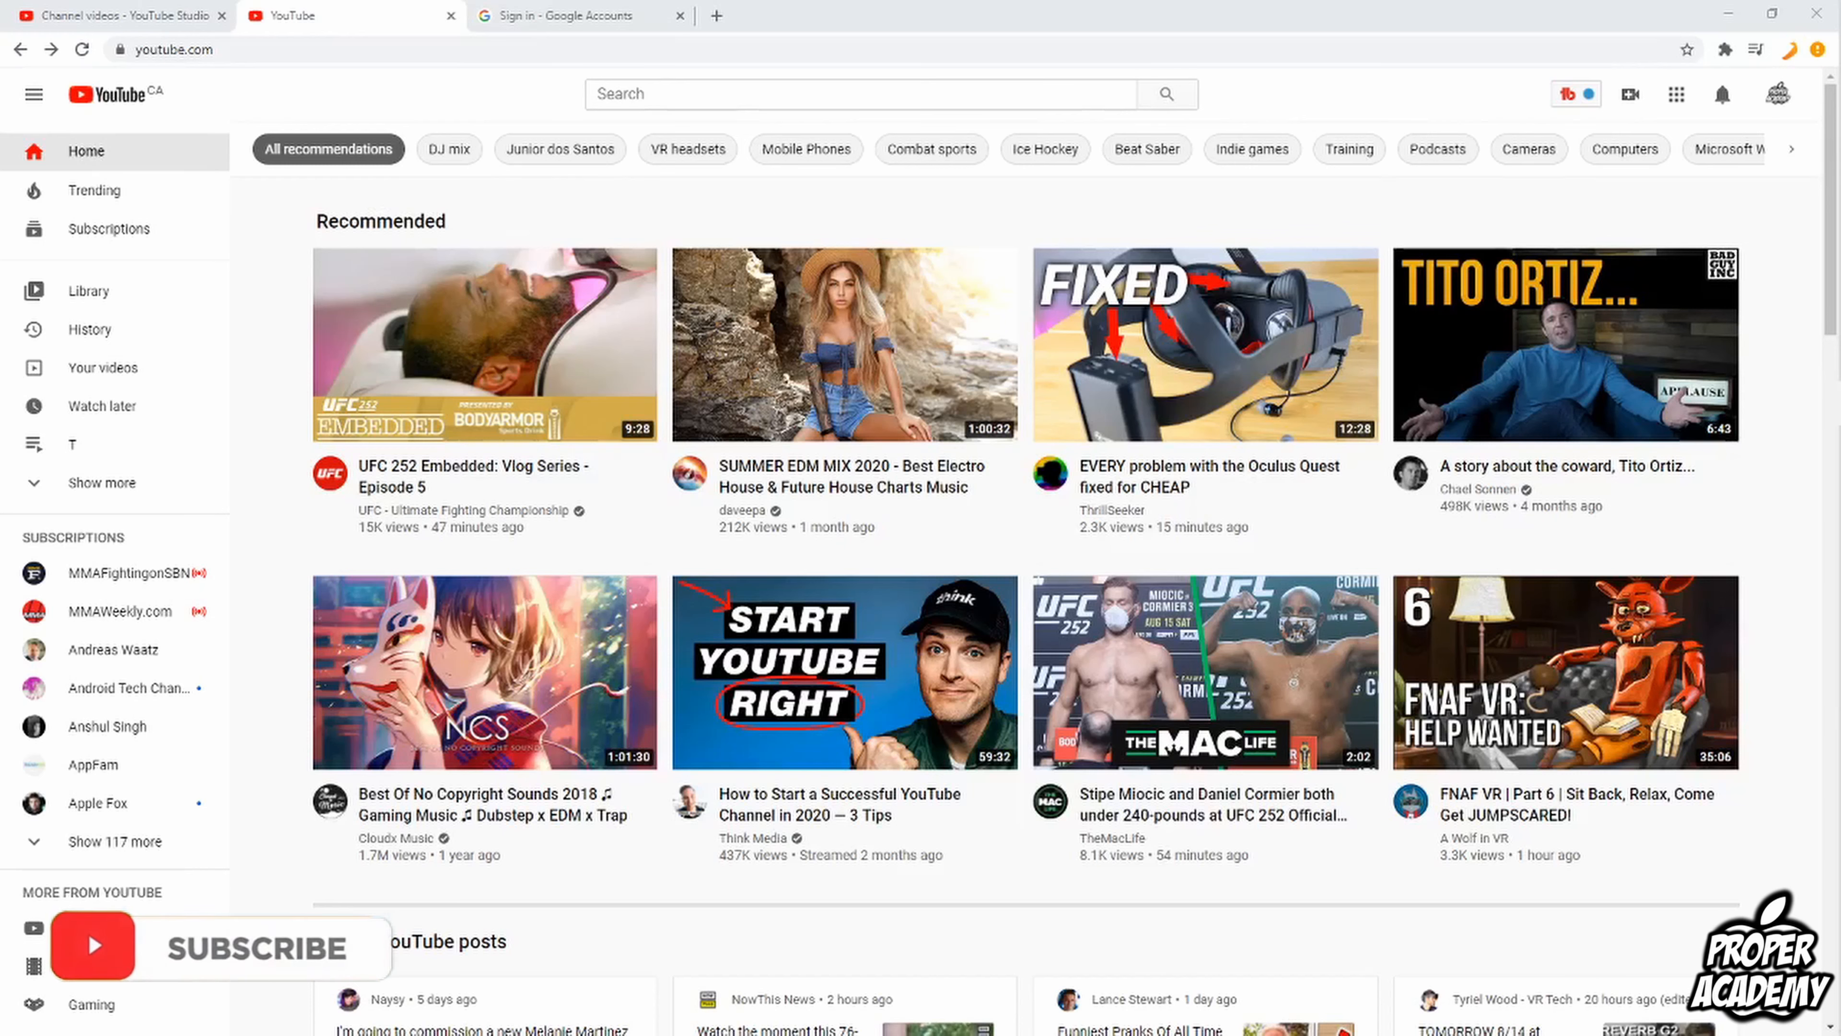
Go to the Google sign-in page and open the form for creating a new account for myself
mouse_move(549, 501)
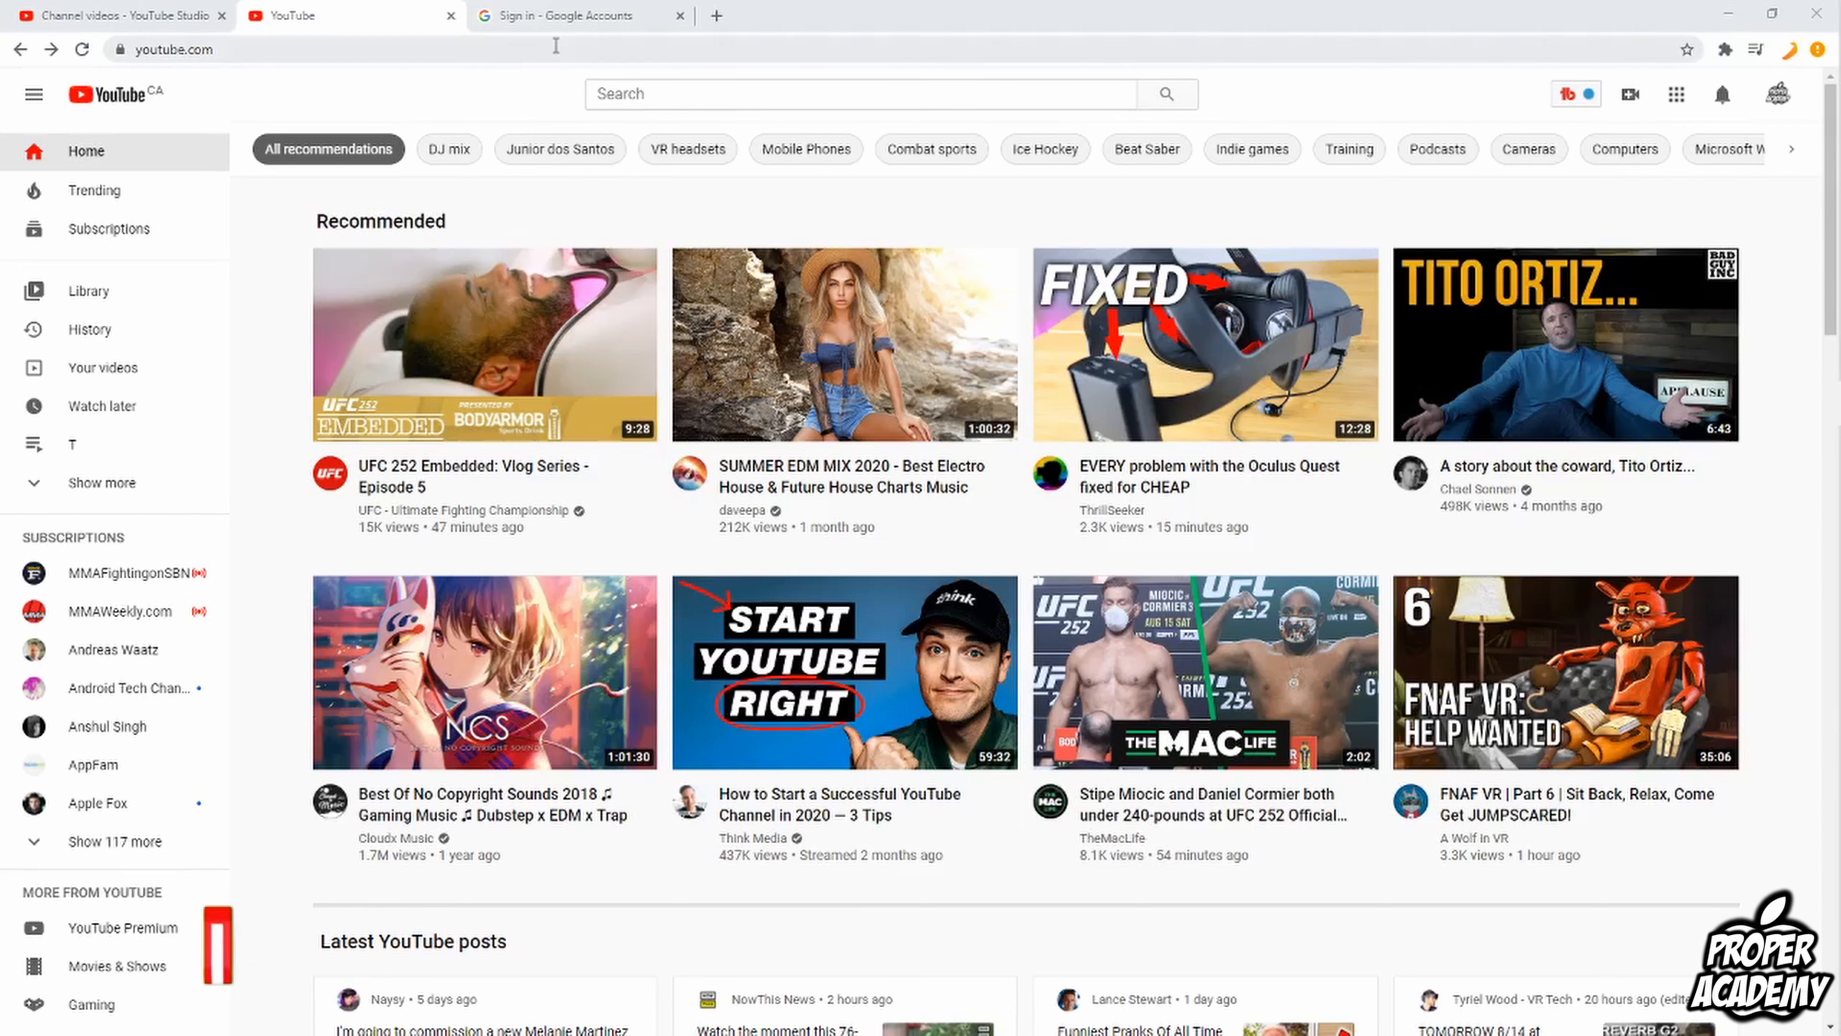
click(554, 21)
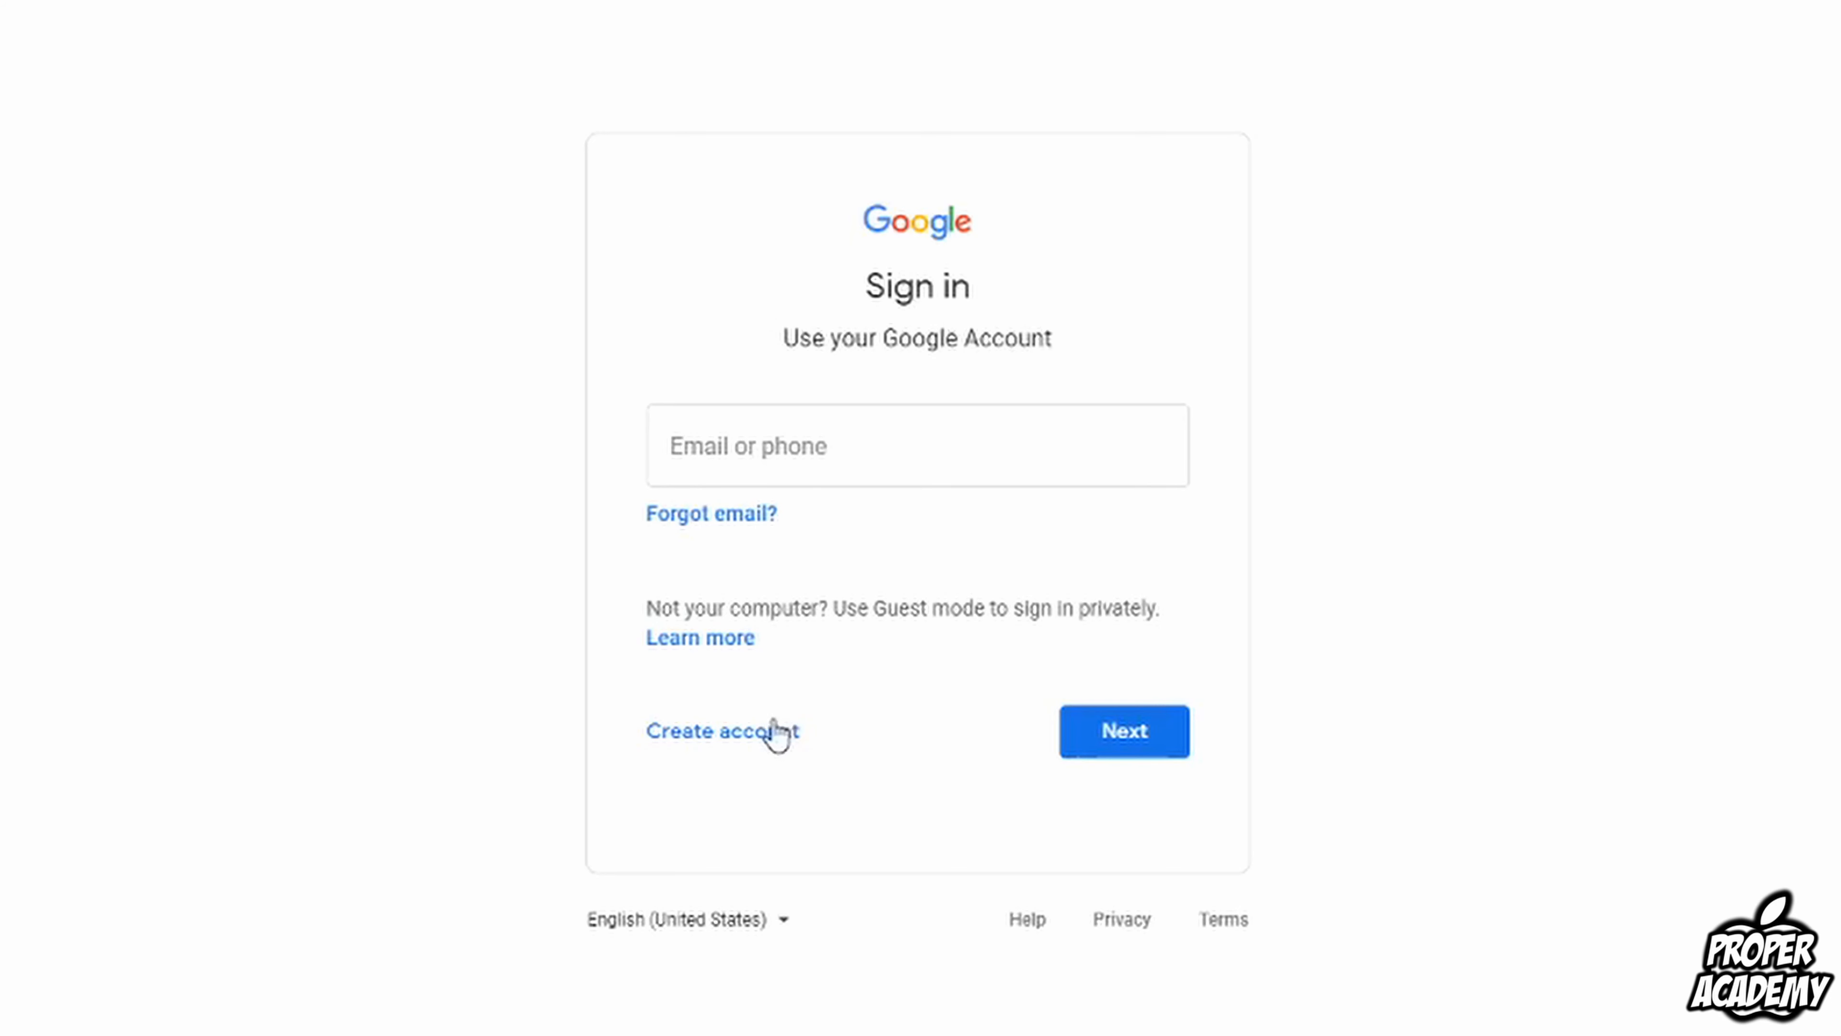
click(734, 742)
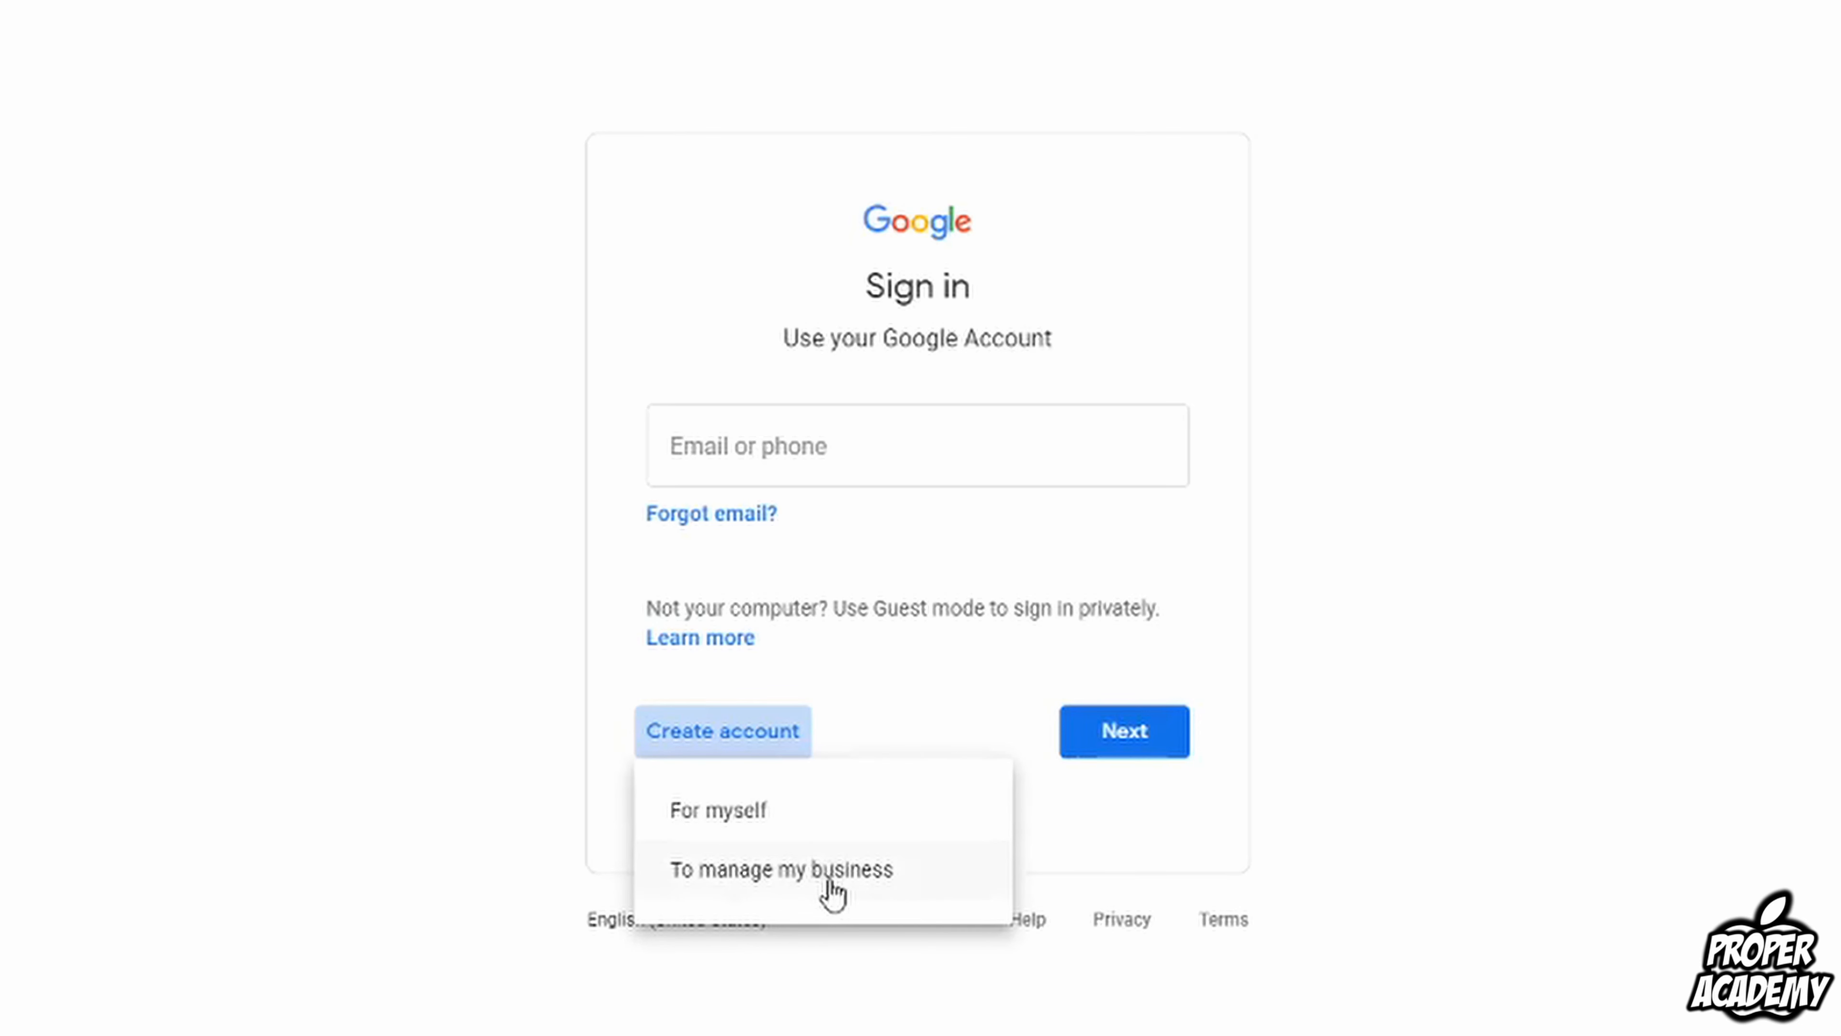
click(836, 834)
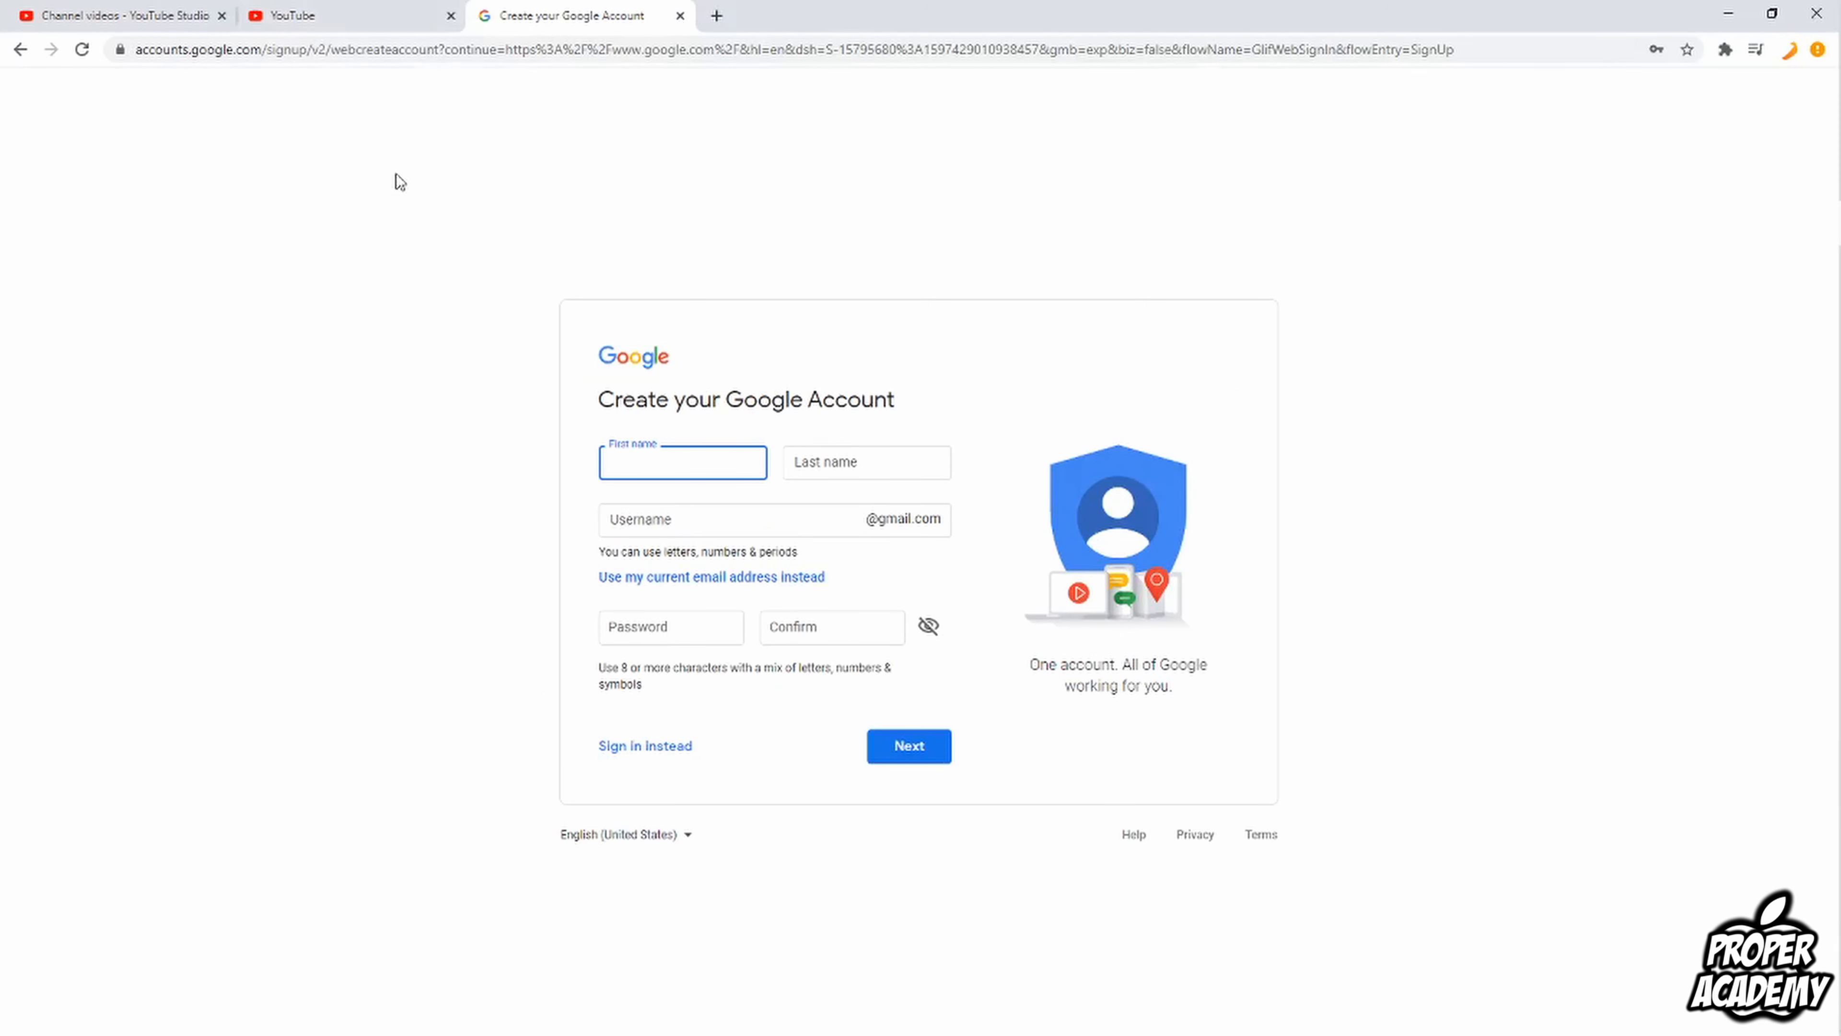
Return to YouTube and open the page for adding or managing channels from the account's settings
click(343, 17)
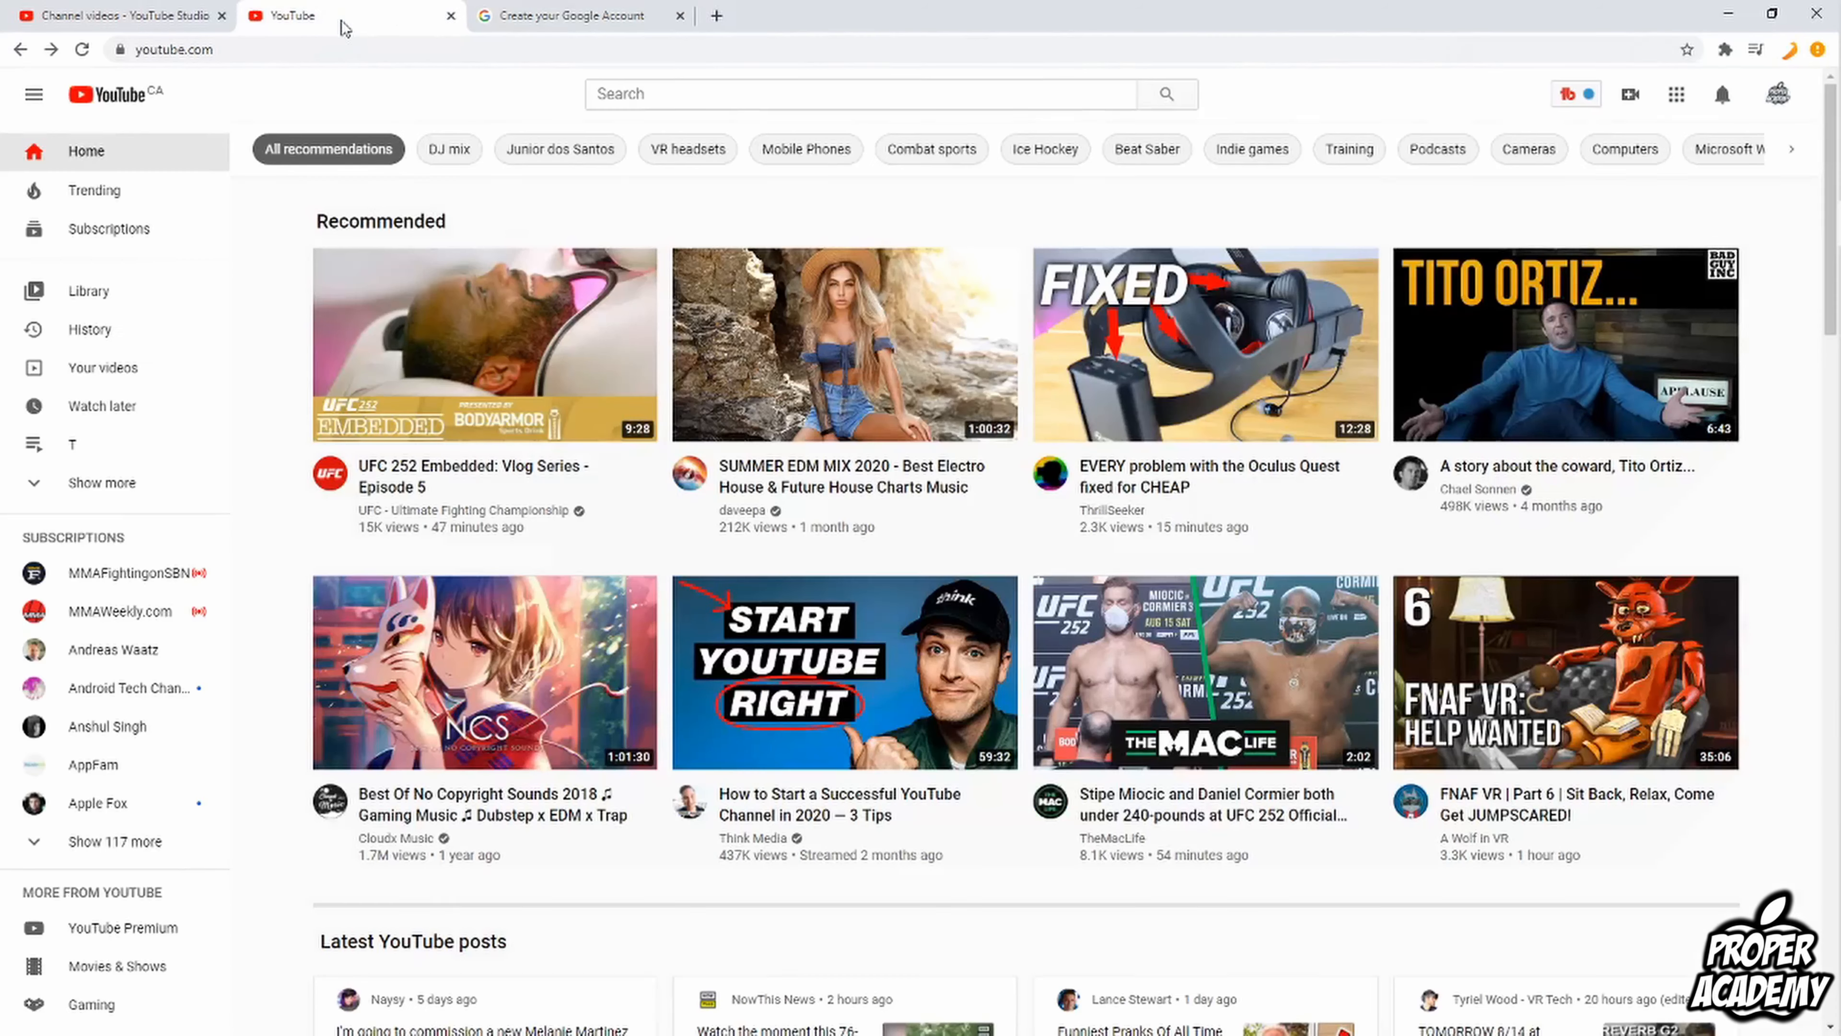
click(1781, 99)
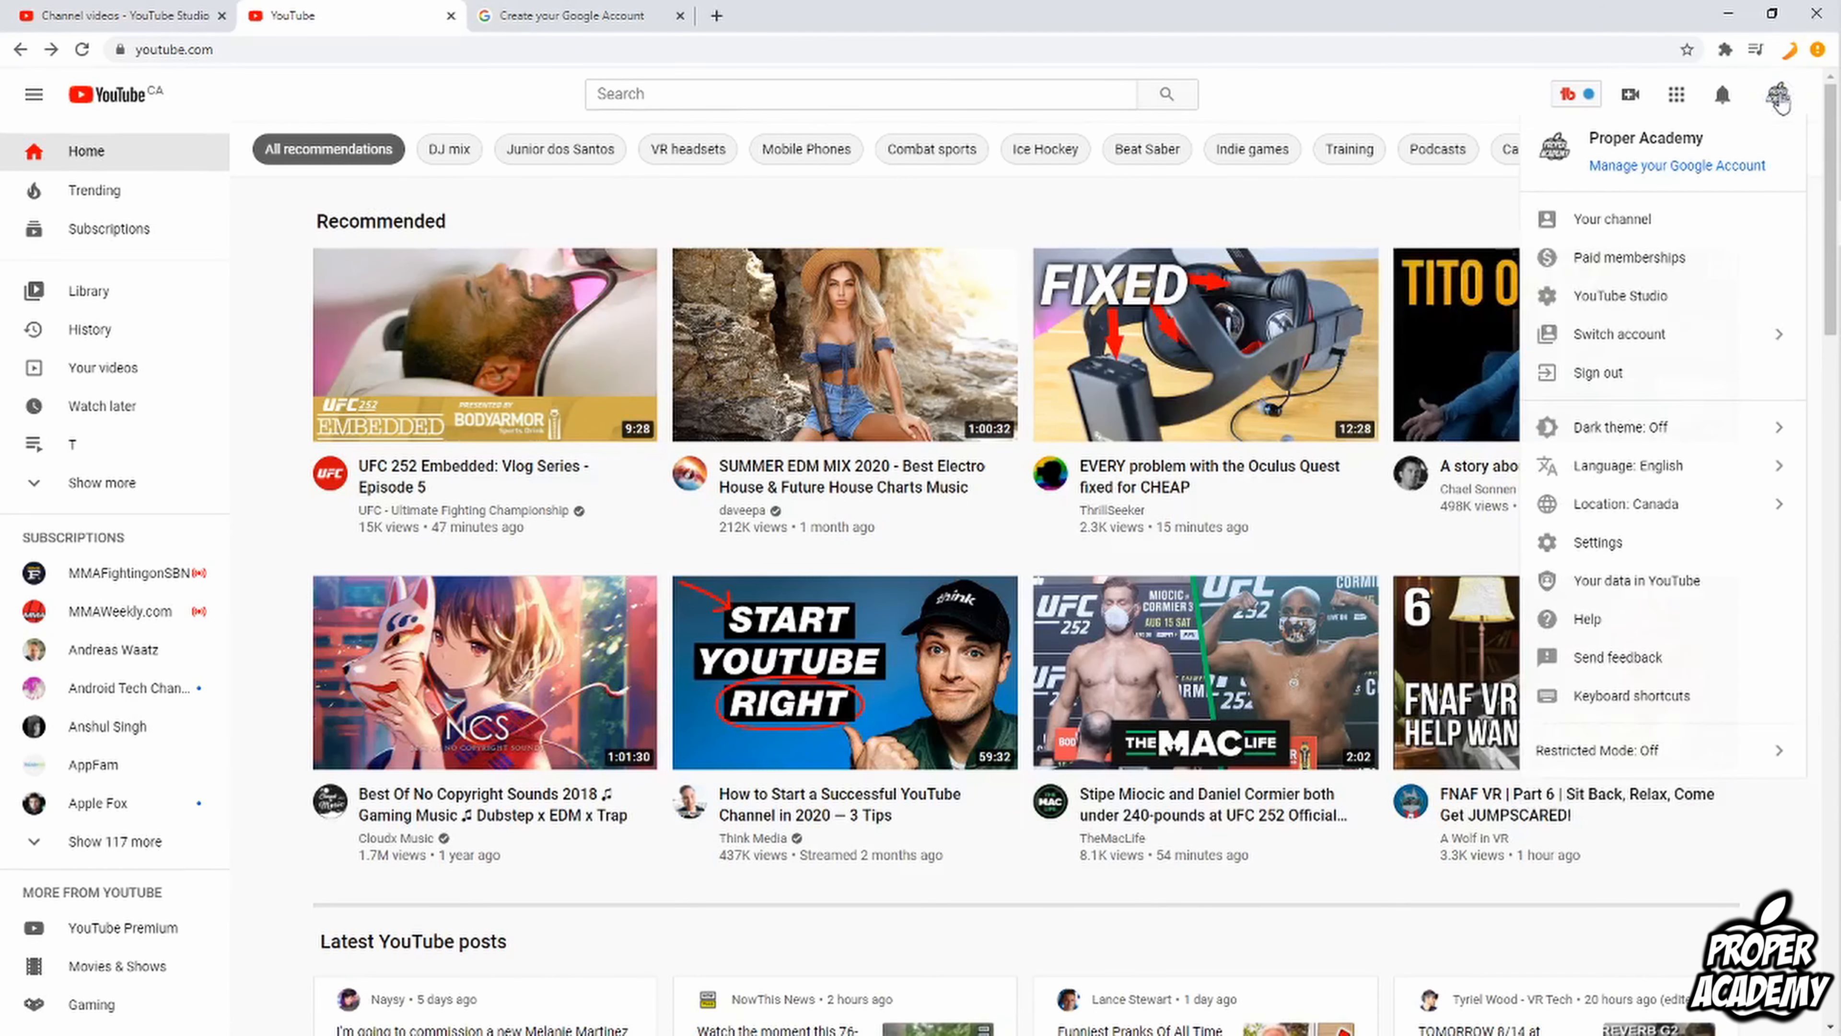
click(1617, 544)
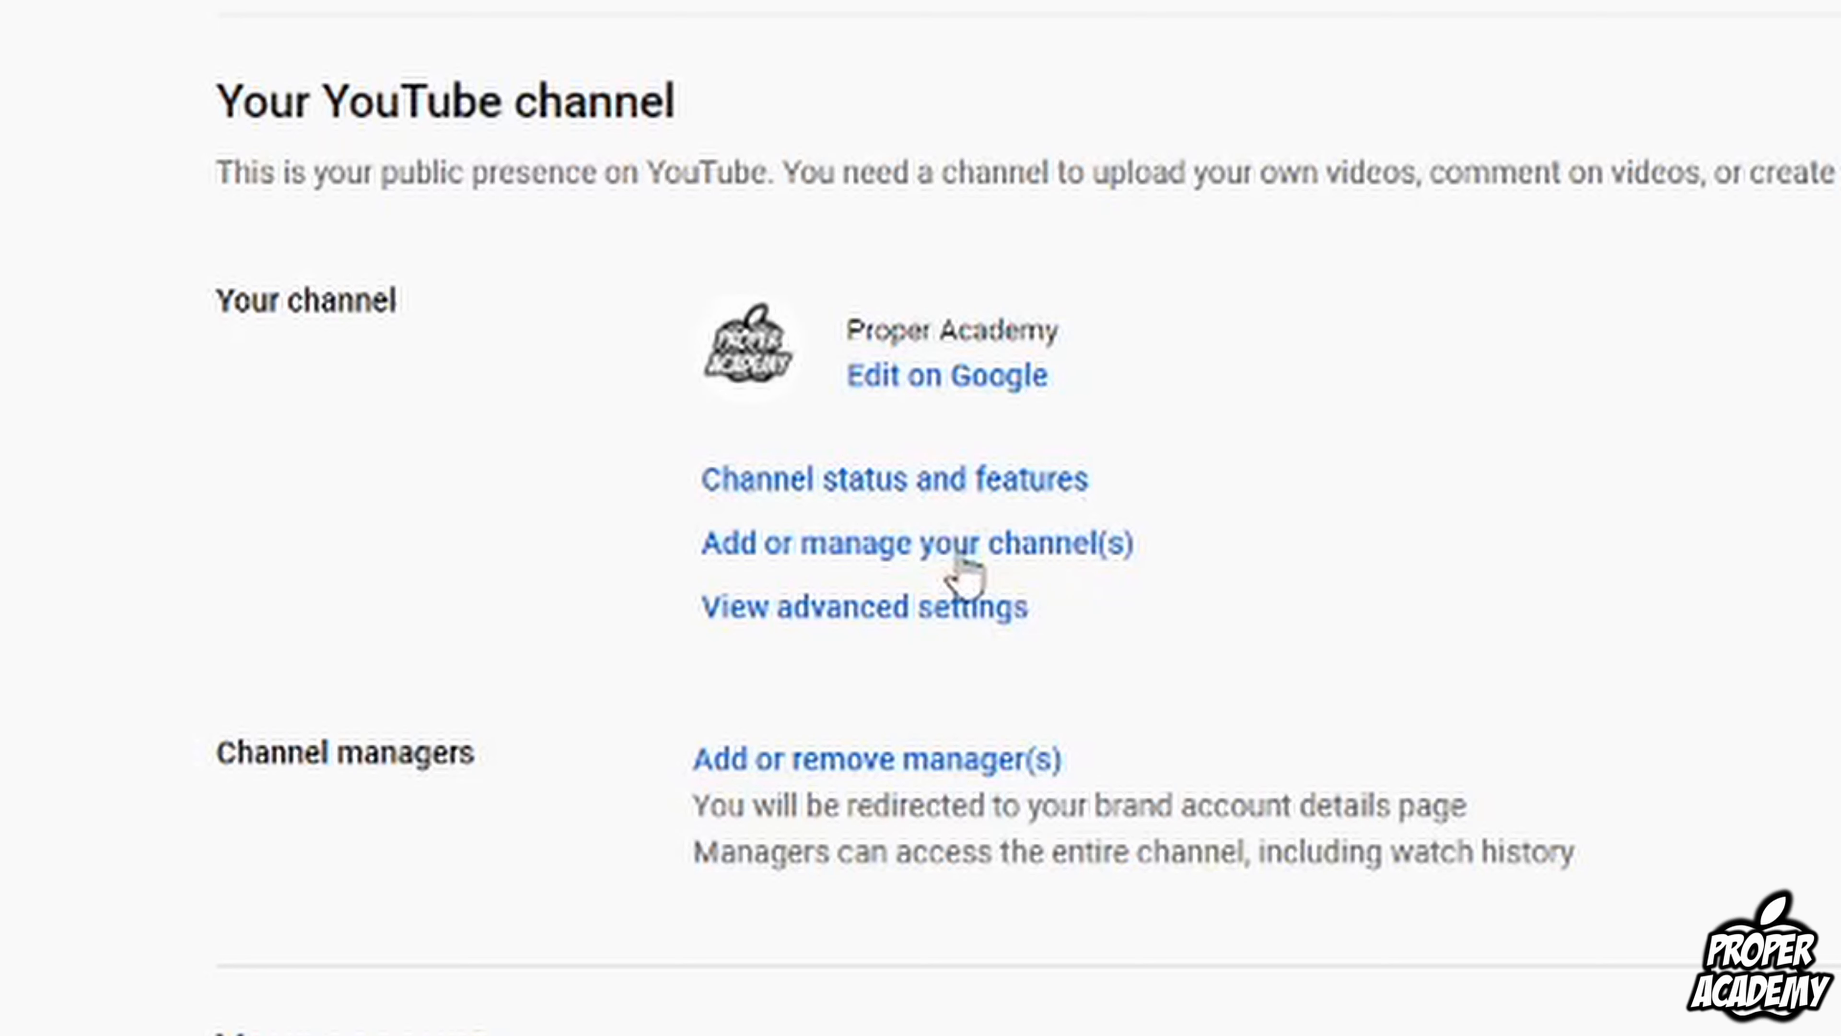
click(919, 545)
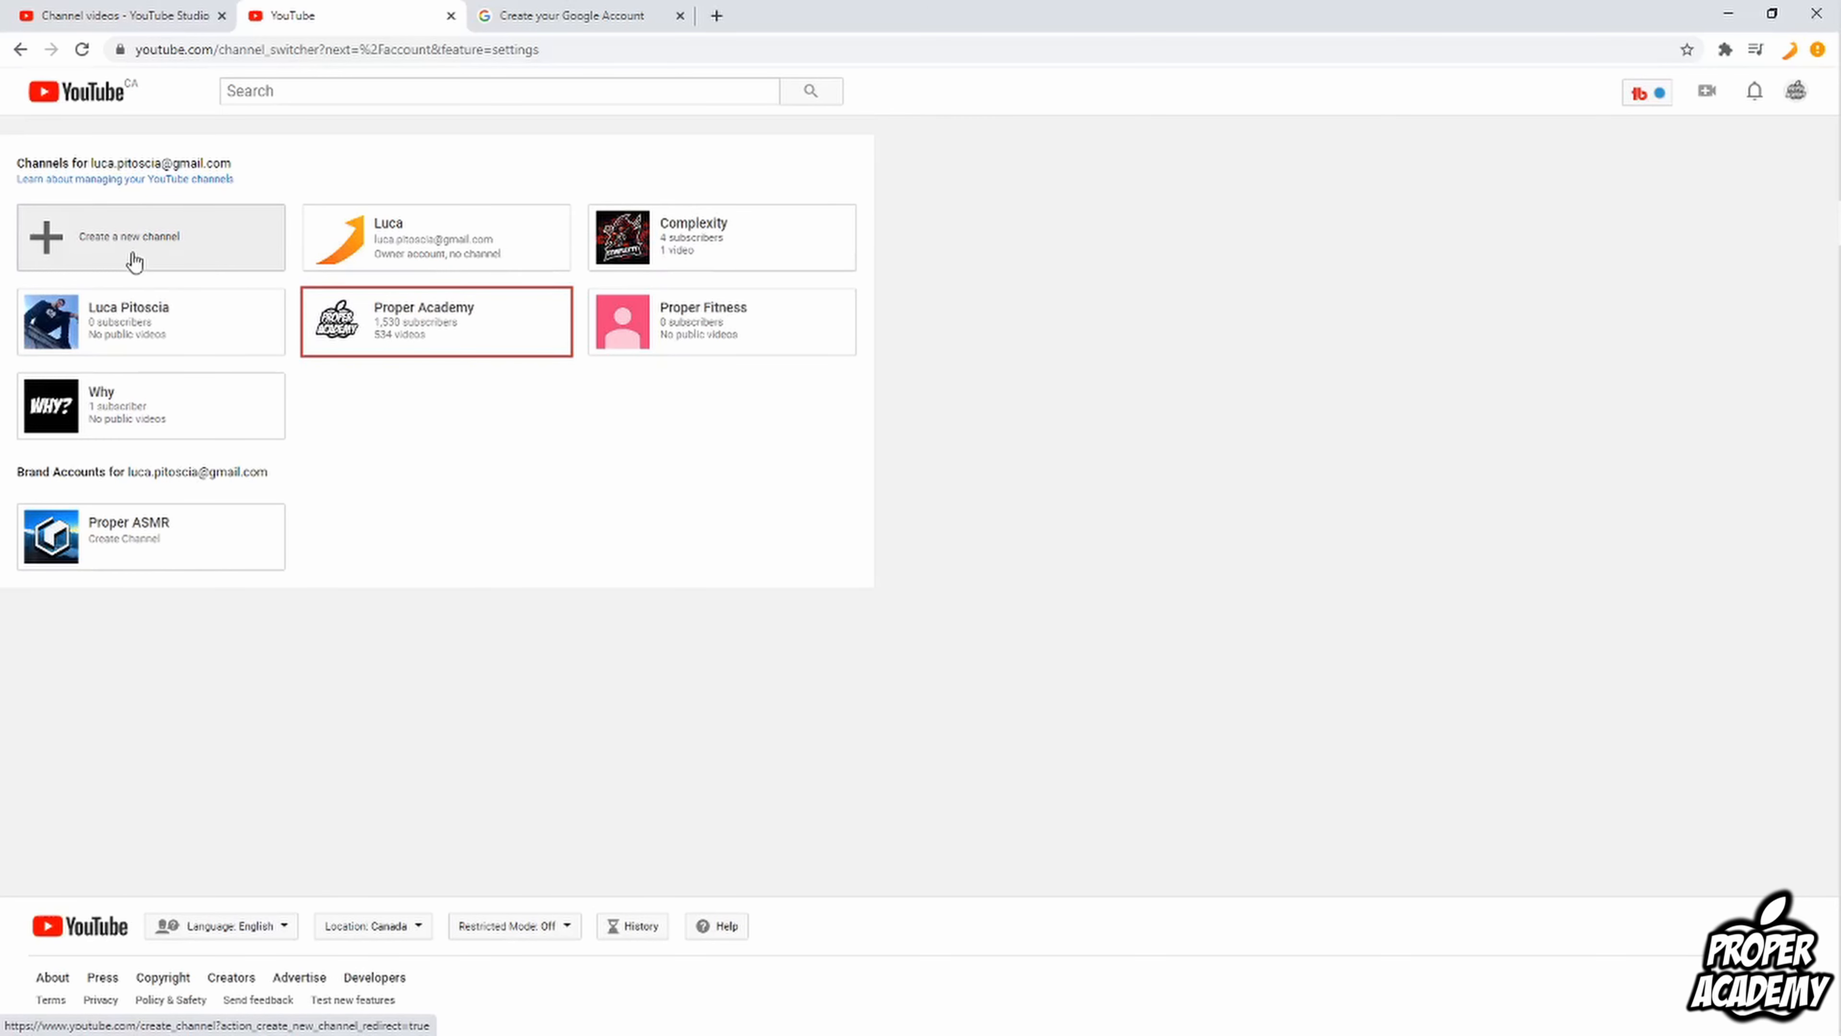
In the YouTube session of the new Google account, start creating a channel that uses a custom name
click(572, 17)
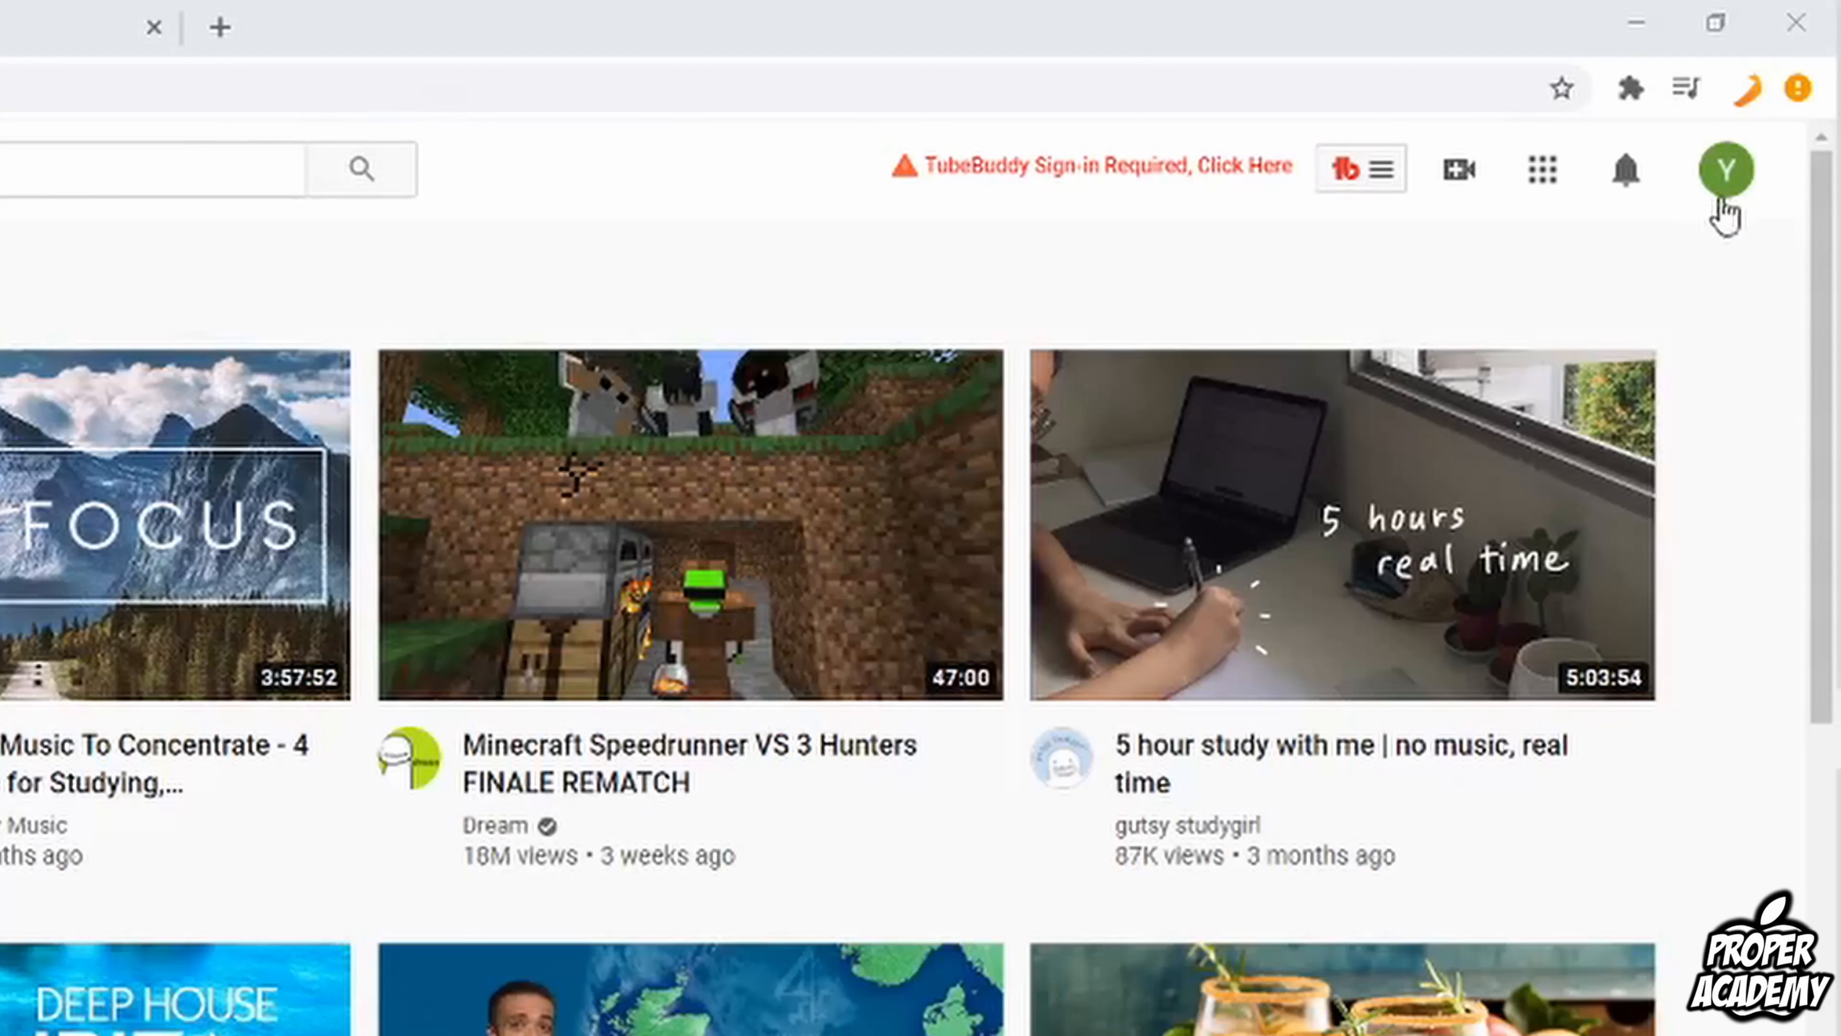
click(1781, 102)
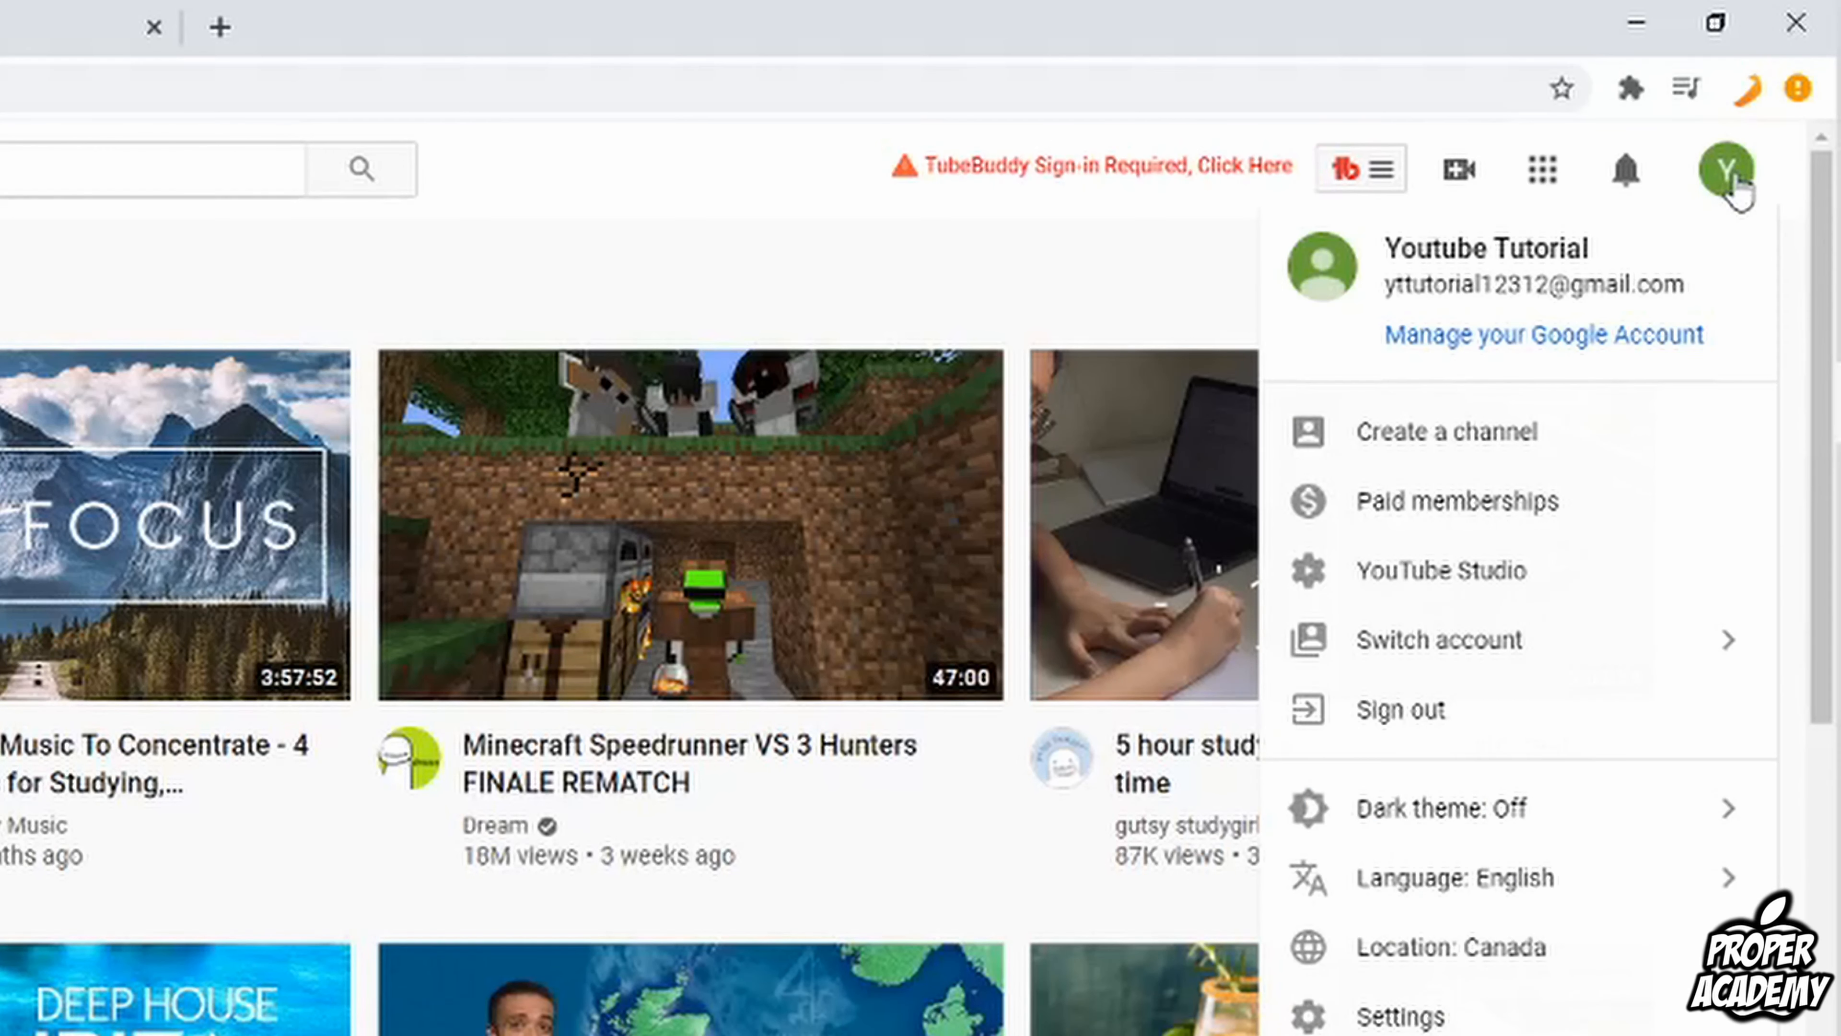
click(1486, 450)
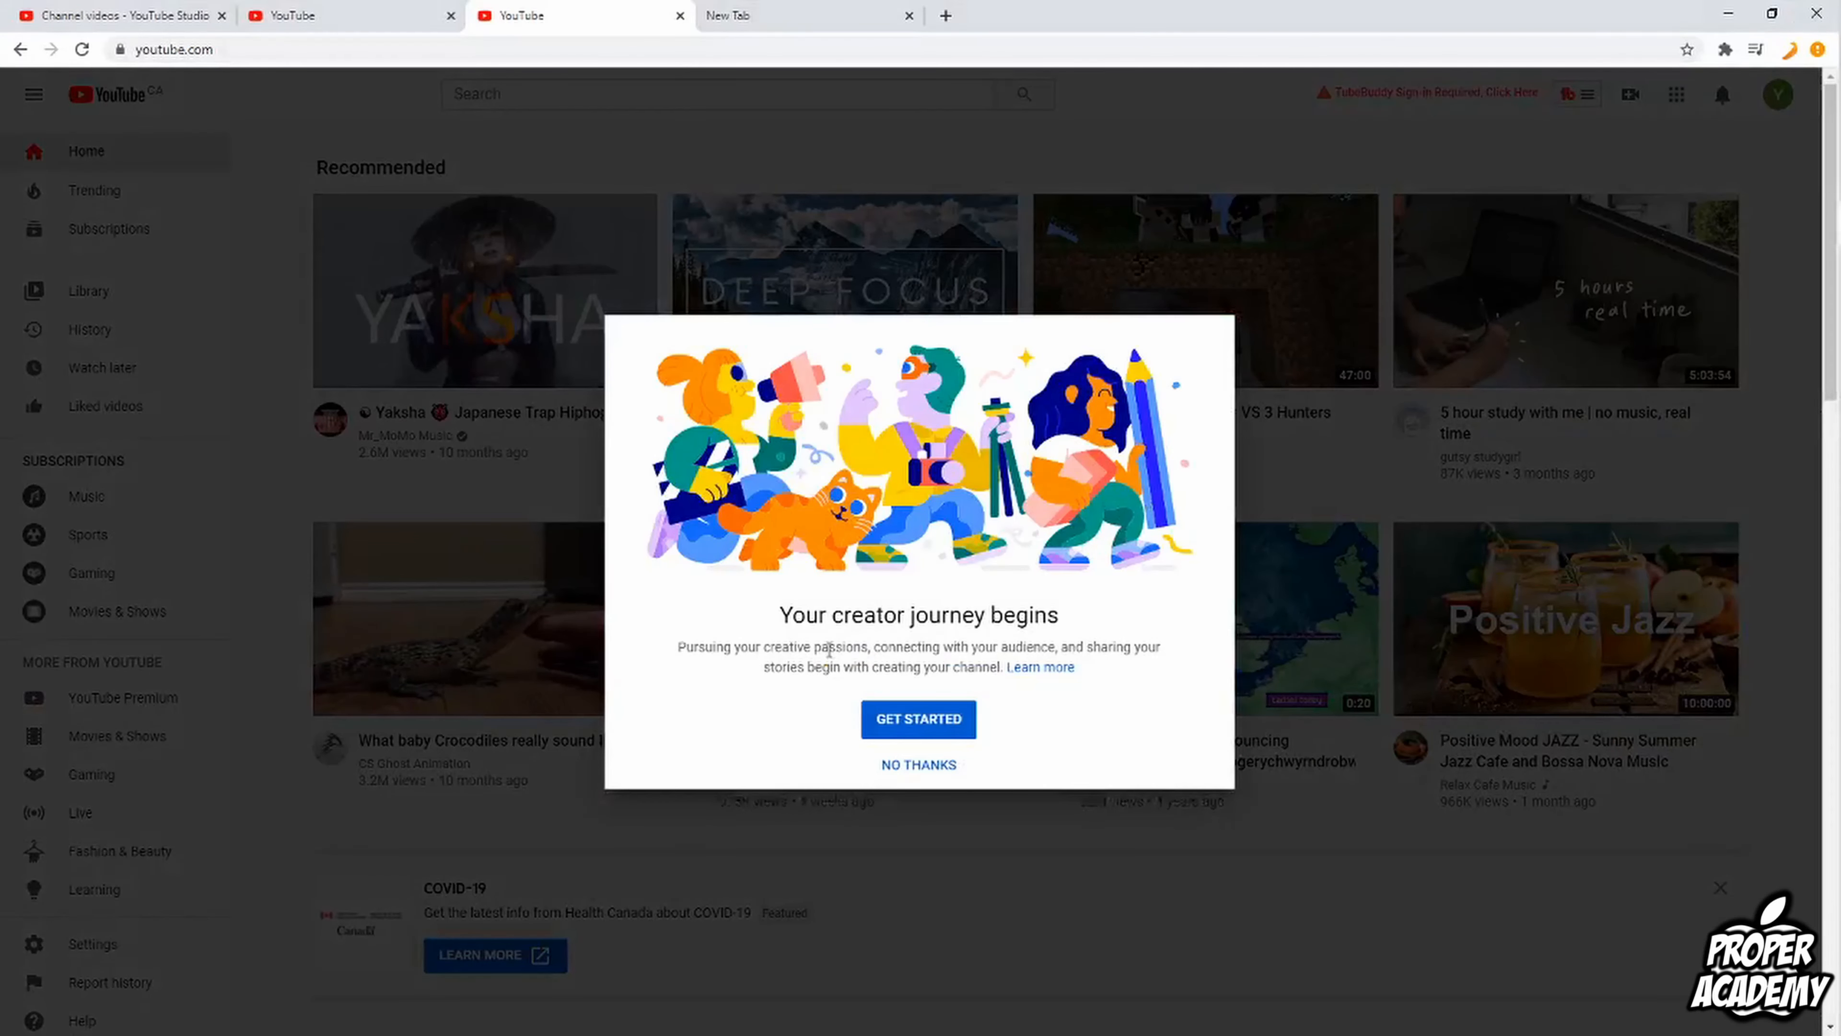
click(936, 722)
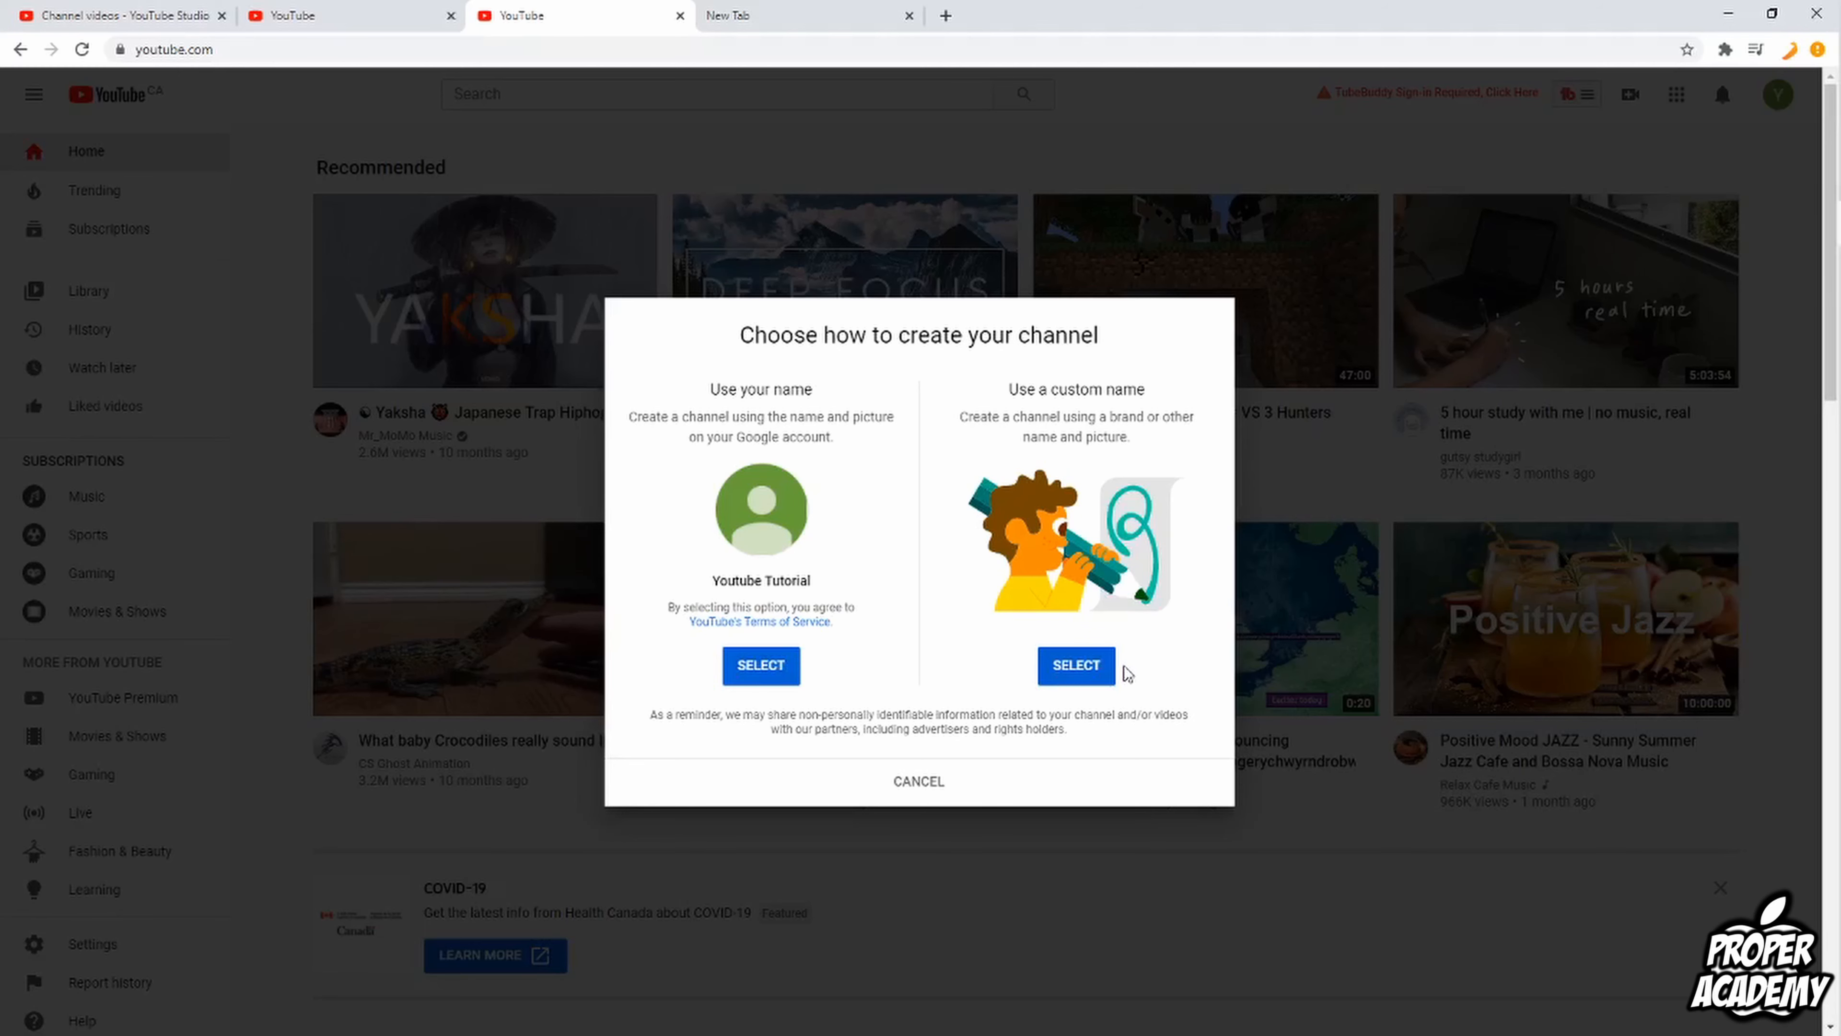
click(1089, 666)
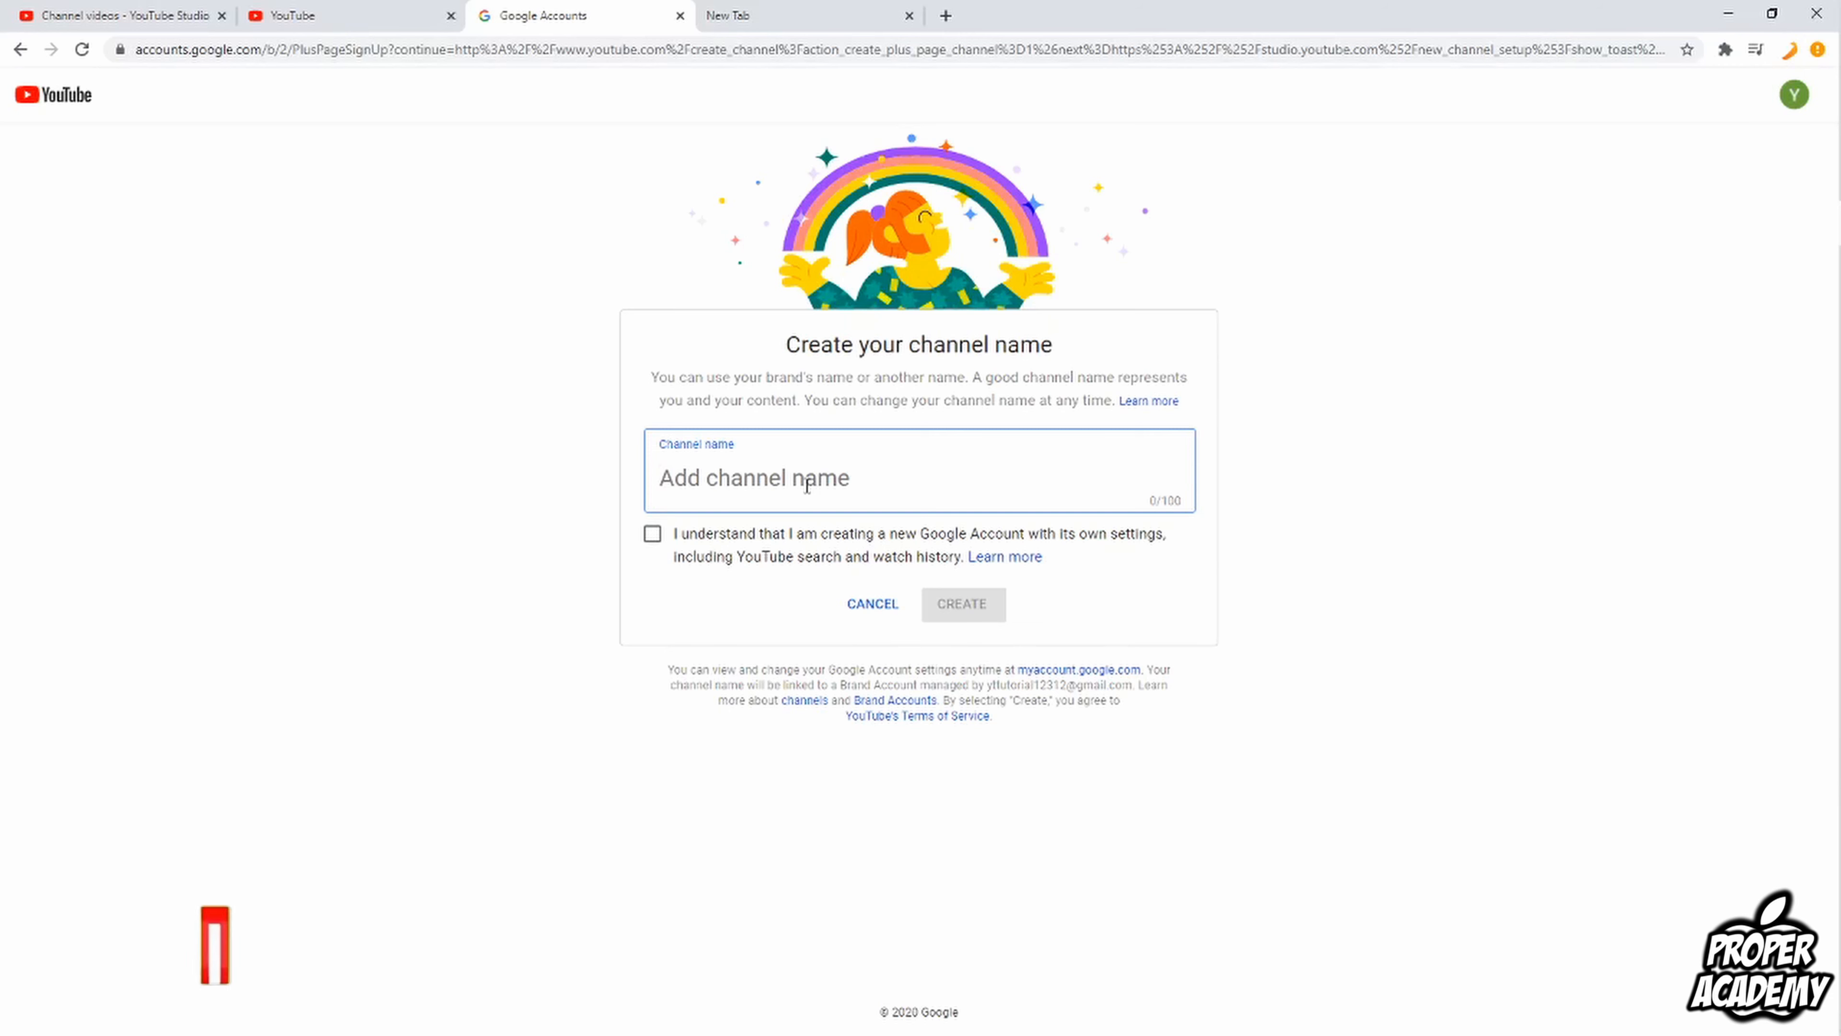
Name the channel "tutorials", accept the new Google Account acknowledgement and create the channel
text(tutorials)
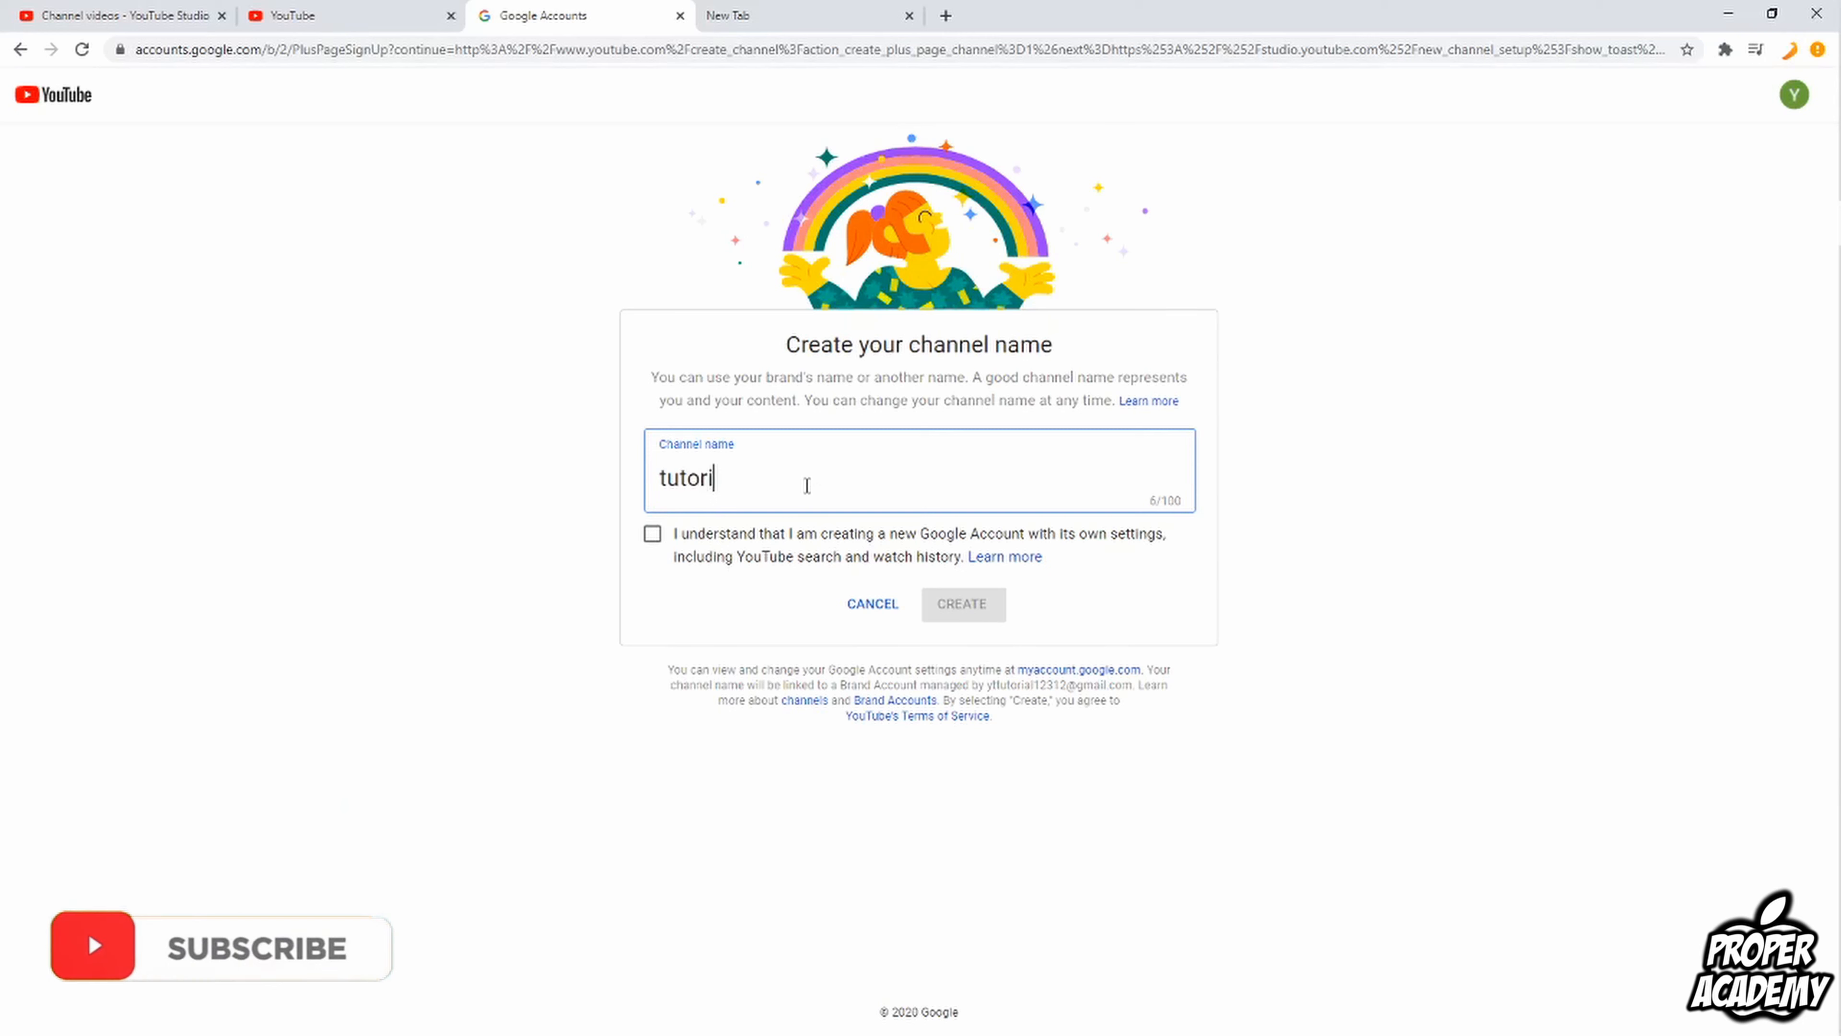
click(653, 534)
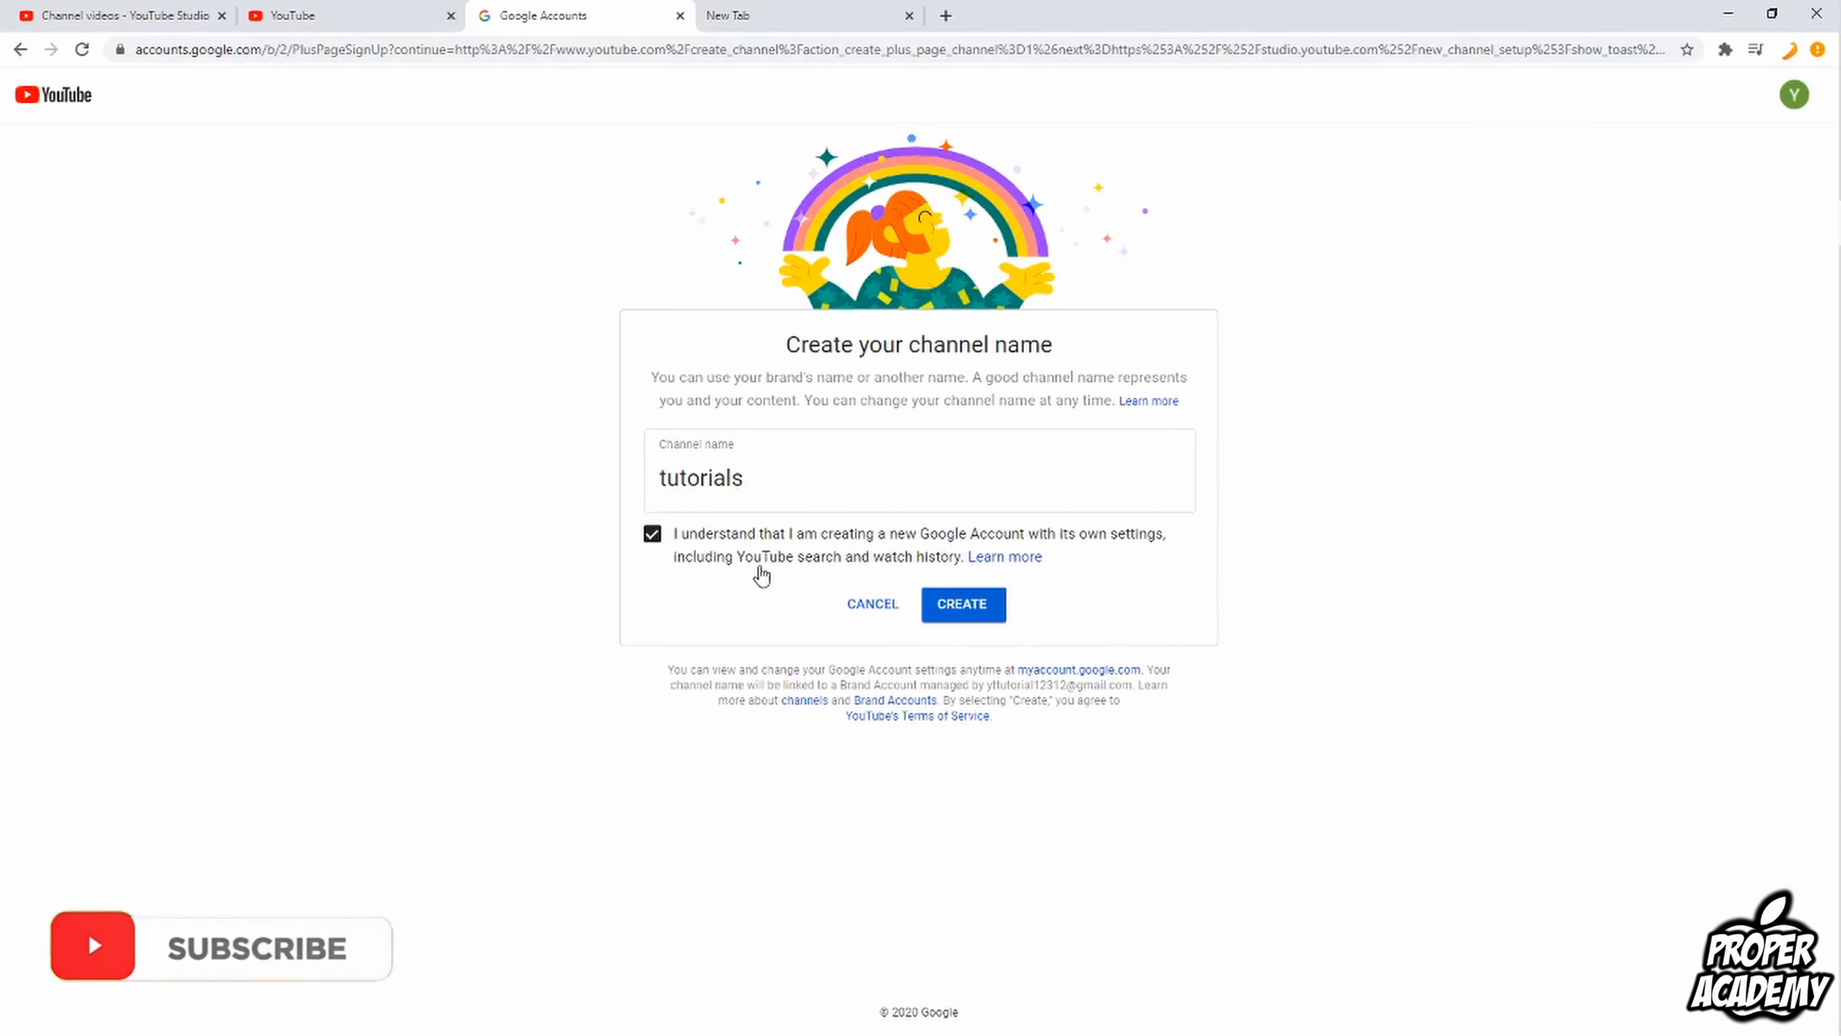
click(963, 604)
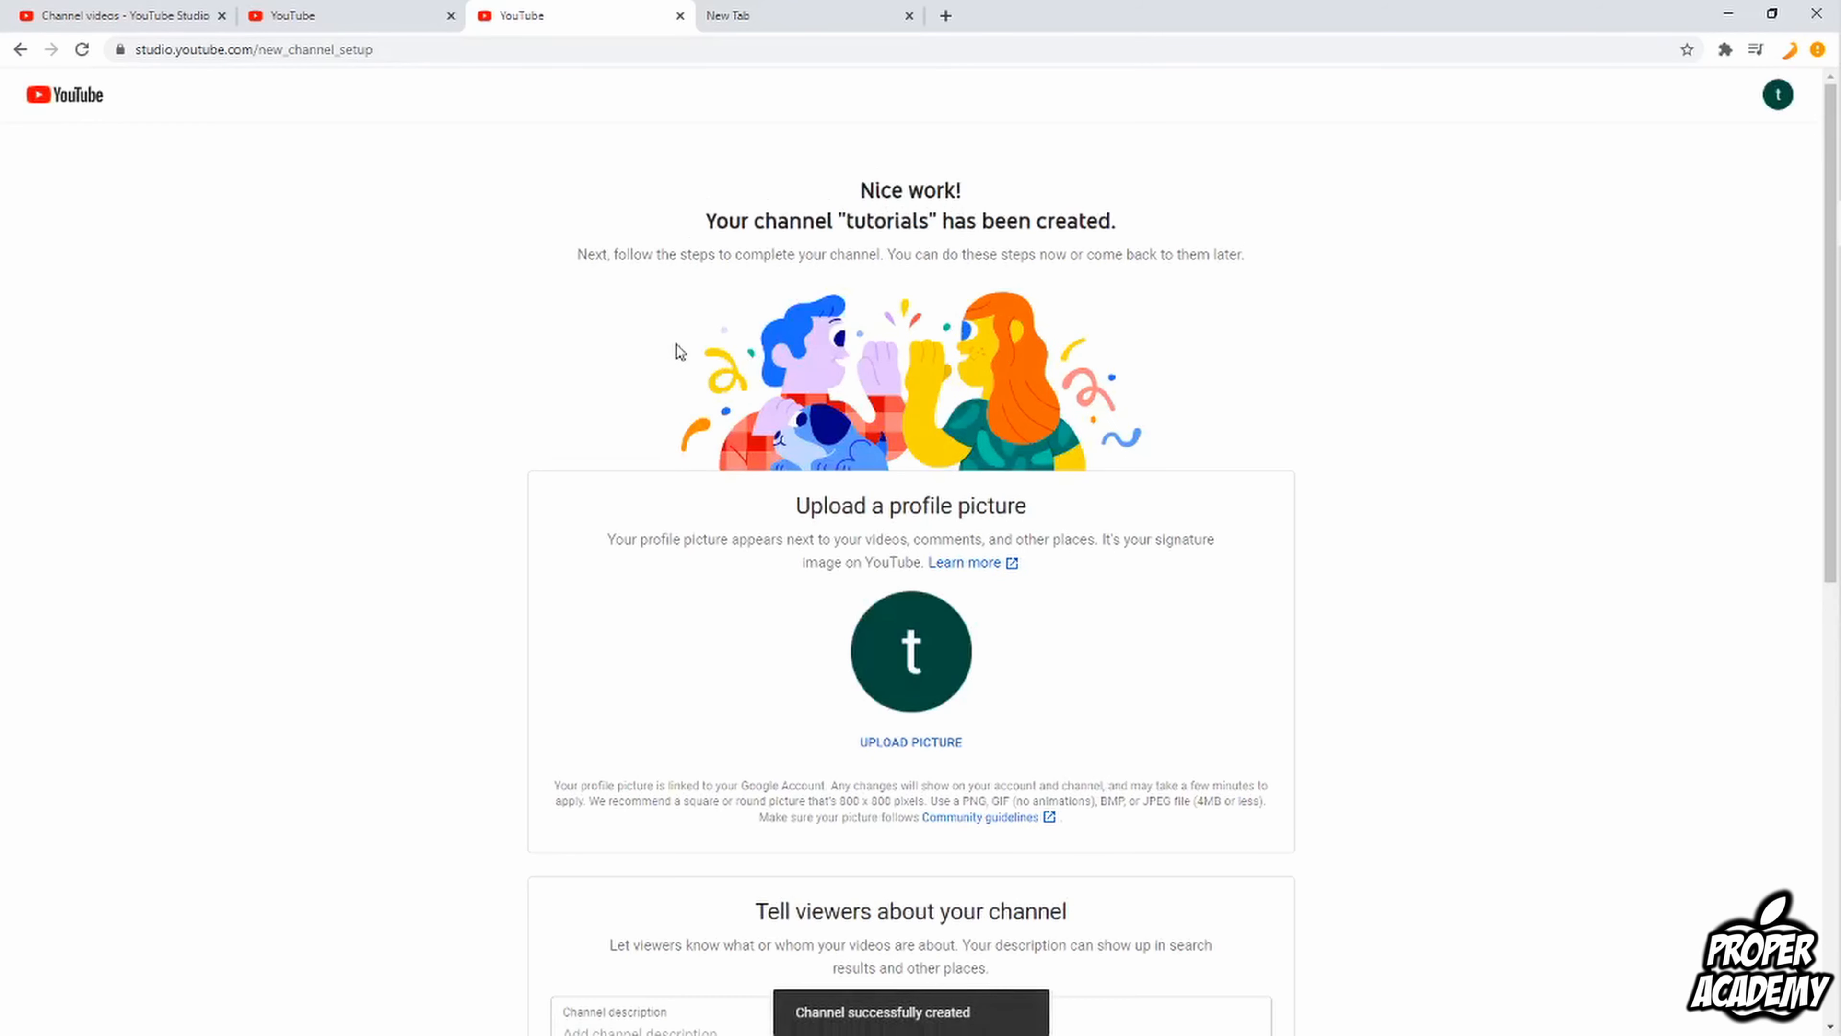
Upload the "piercing" image from the Desktop as the channel's profile picture and go on to the channel description section
scroll(681, 353, down, 5)
scroll(806, 308, up, 1)
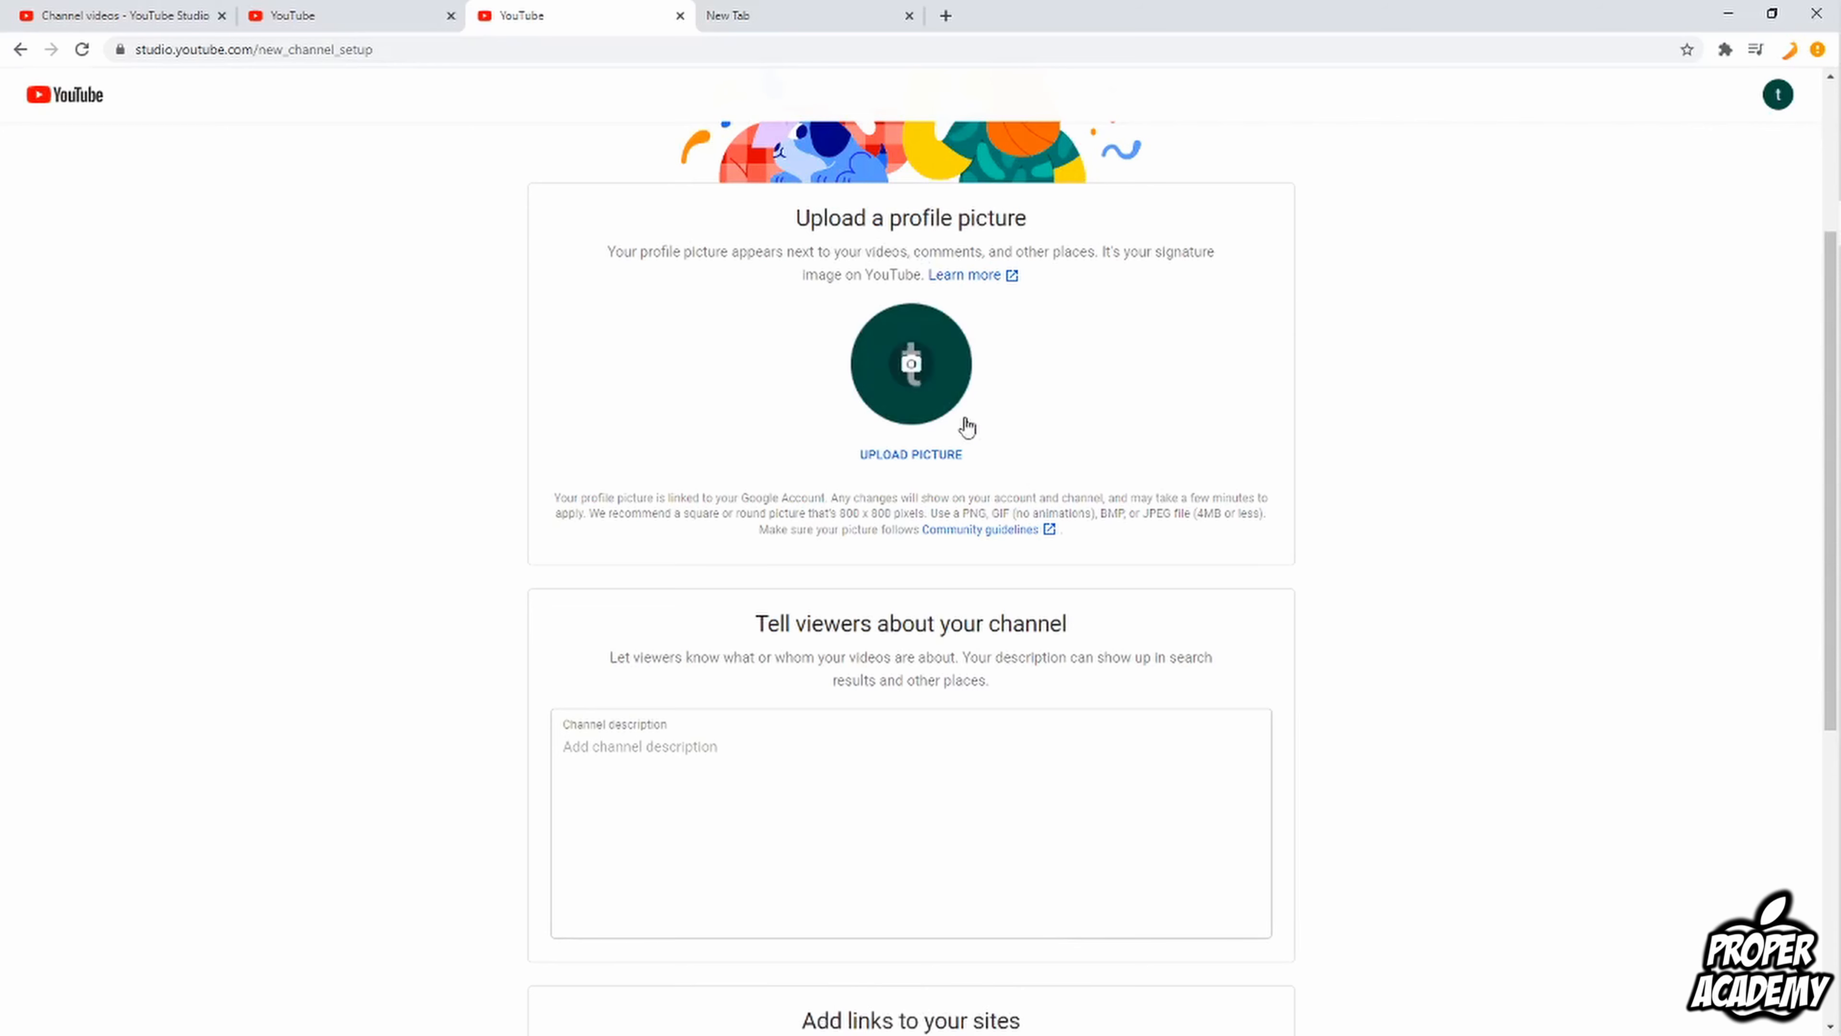
click(930, 456)
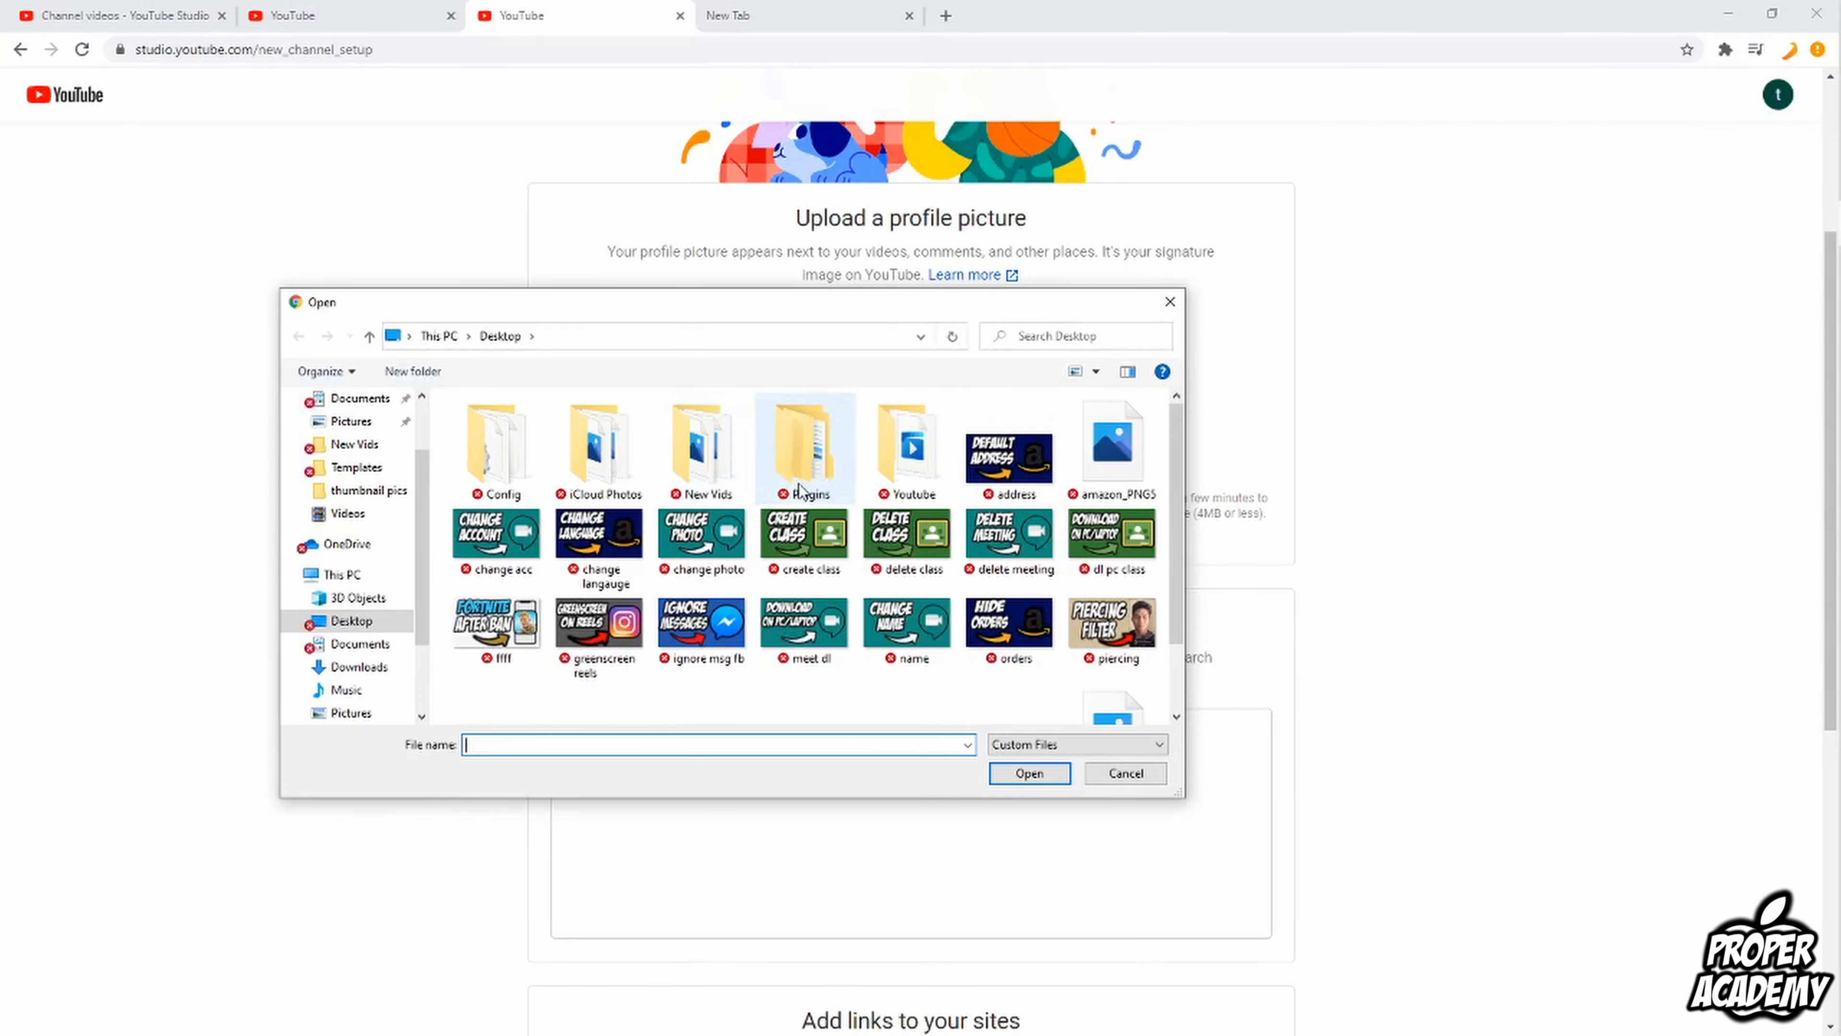
click(1096, 642)
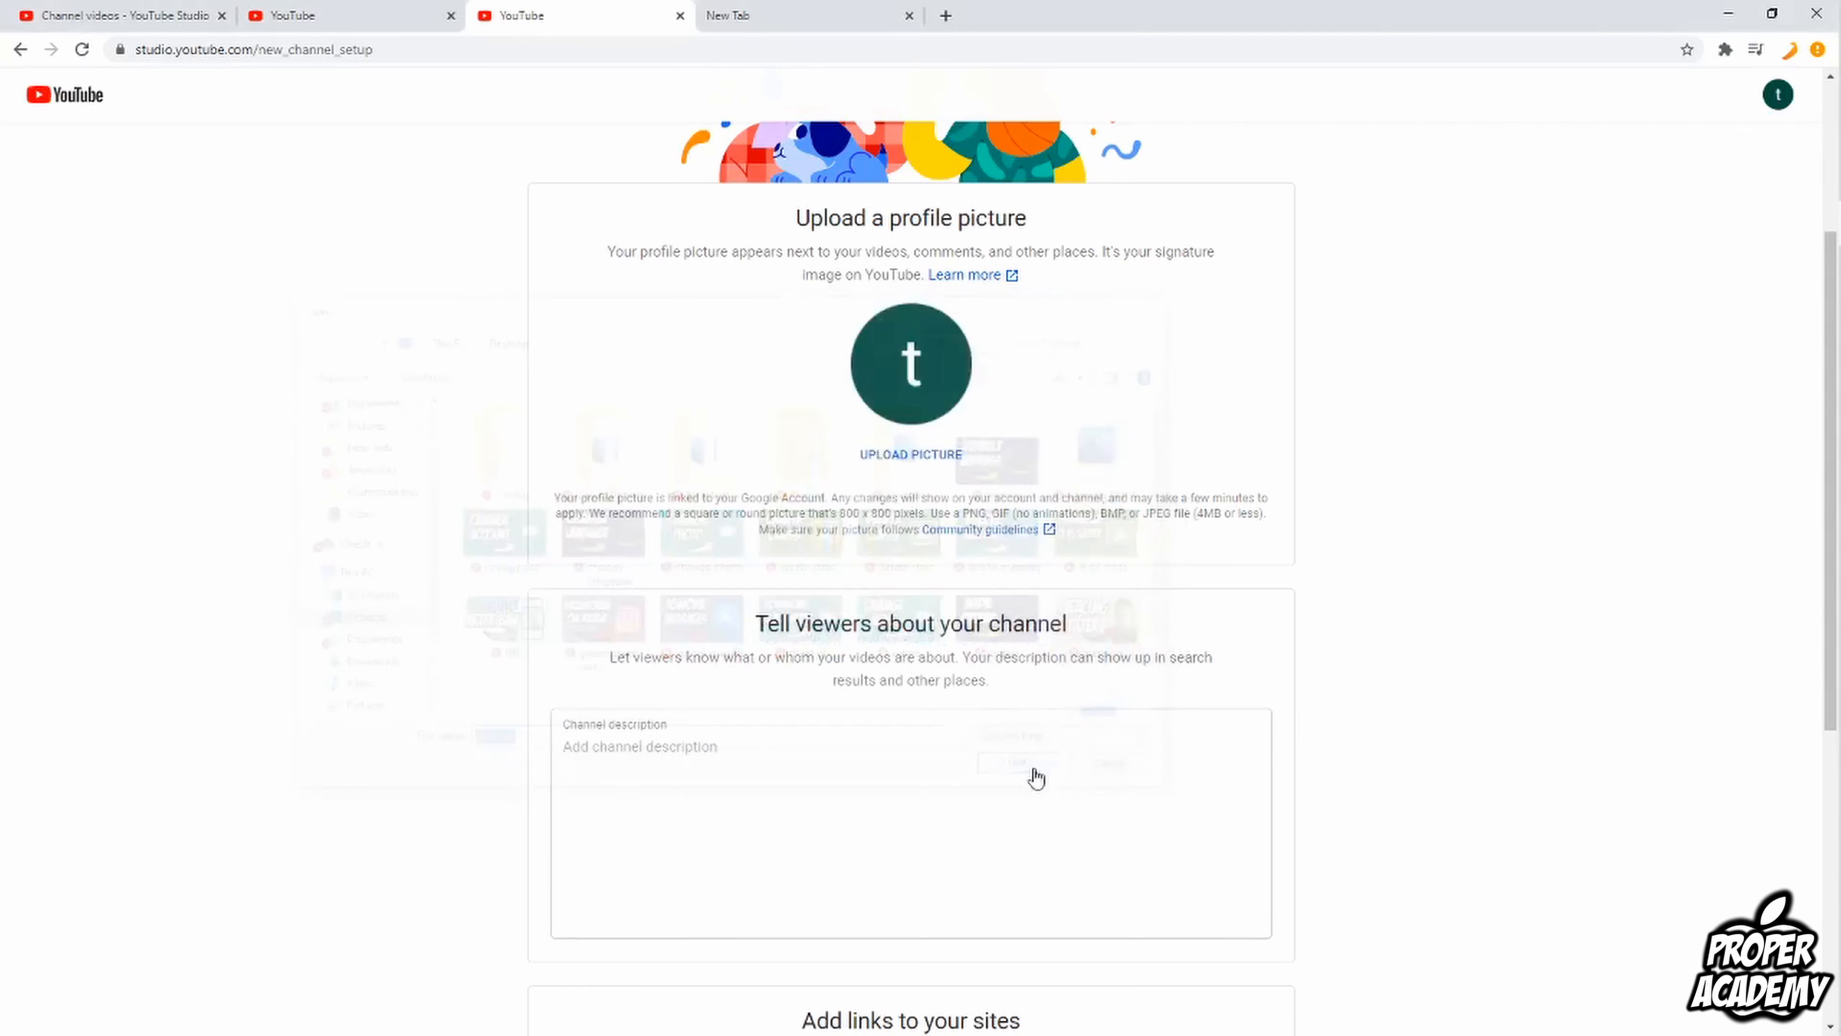
click(1036, 770)
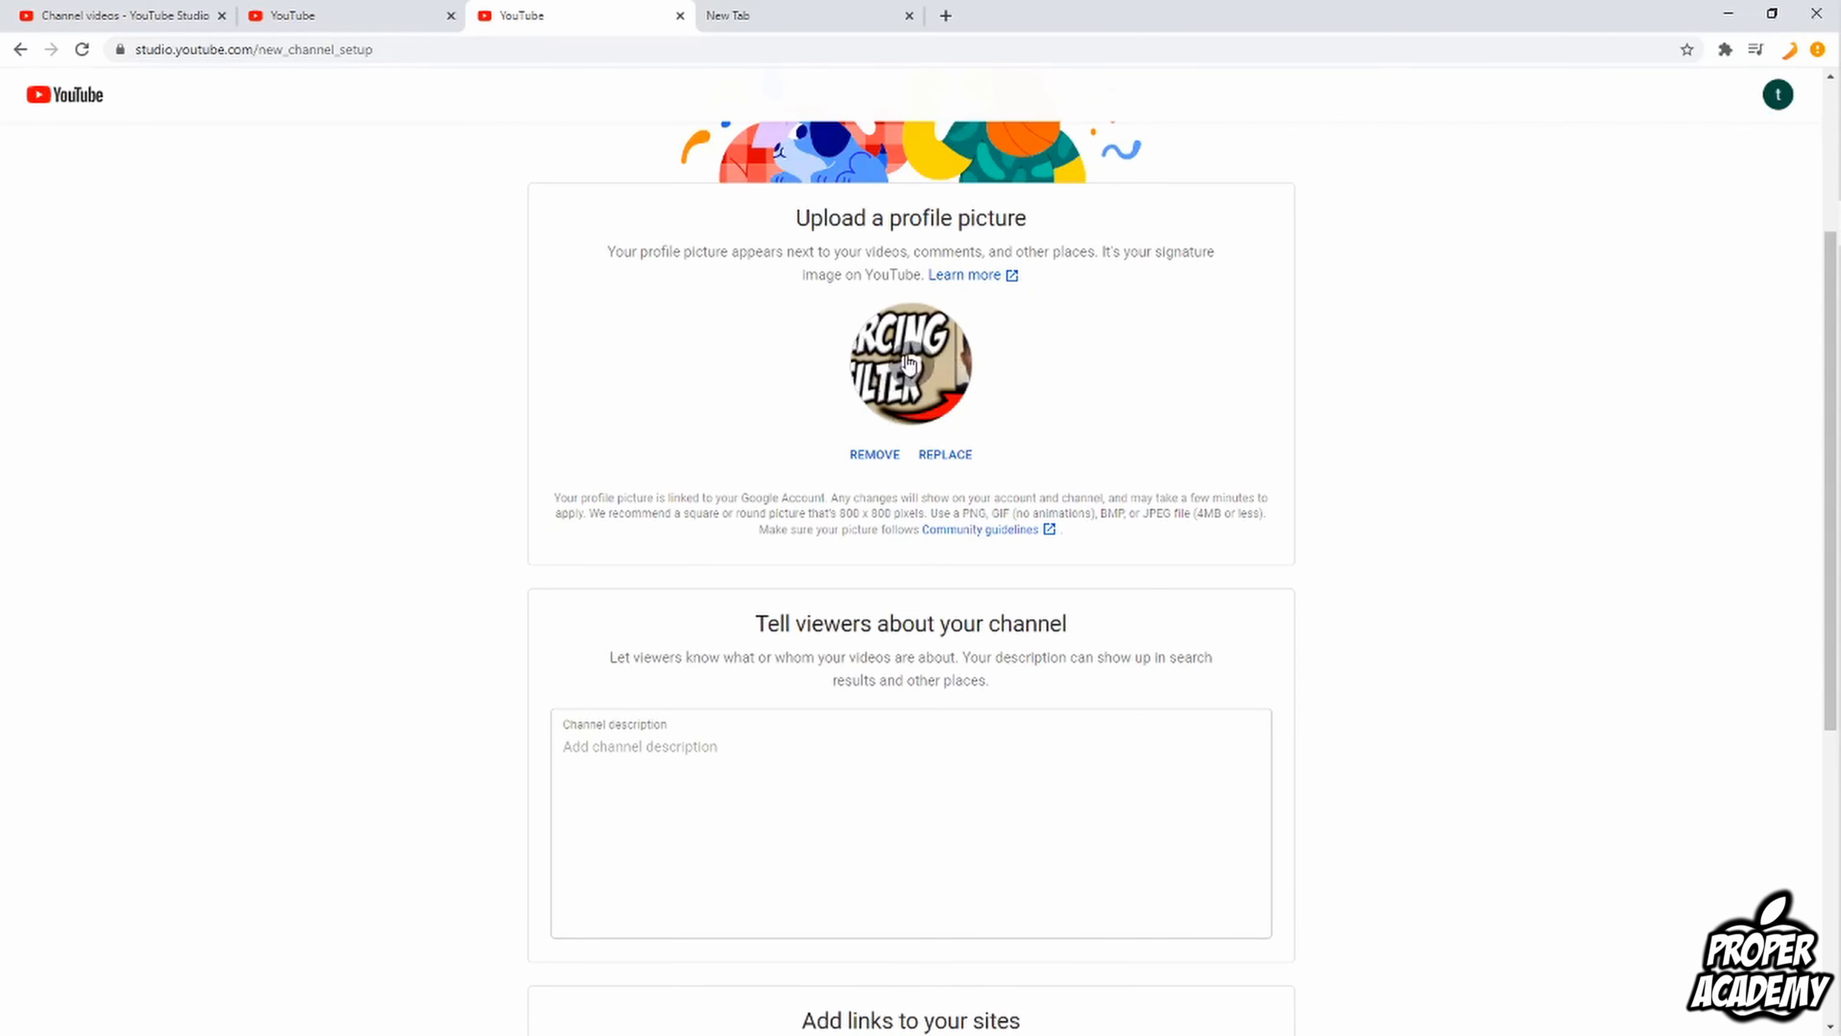
scroll(1023, 491, down, 1)
scroll(1022, 484, down, 2)
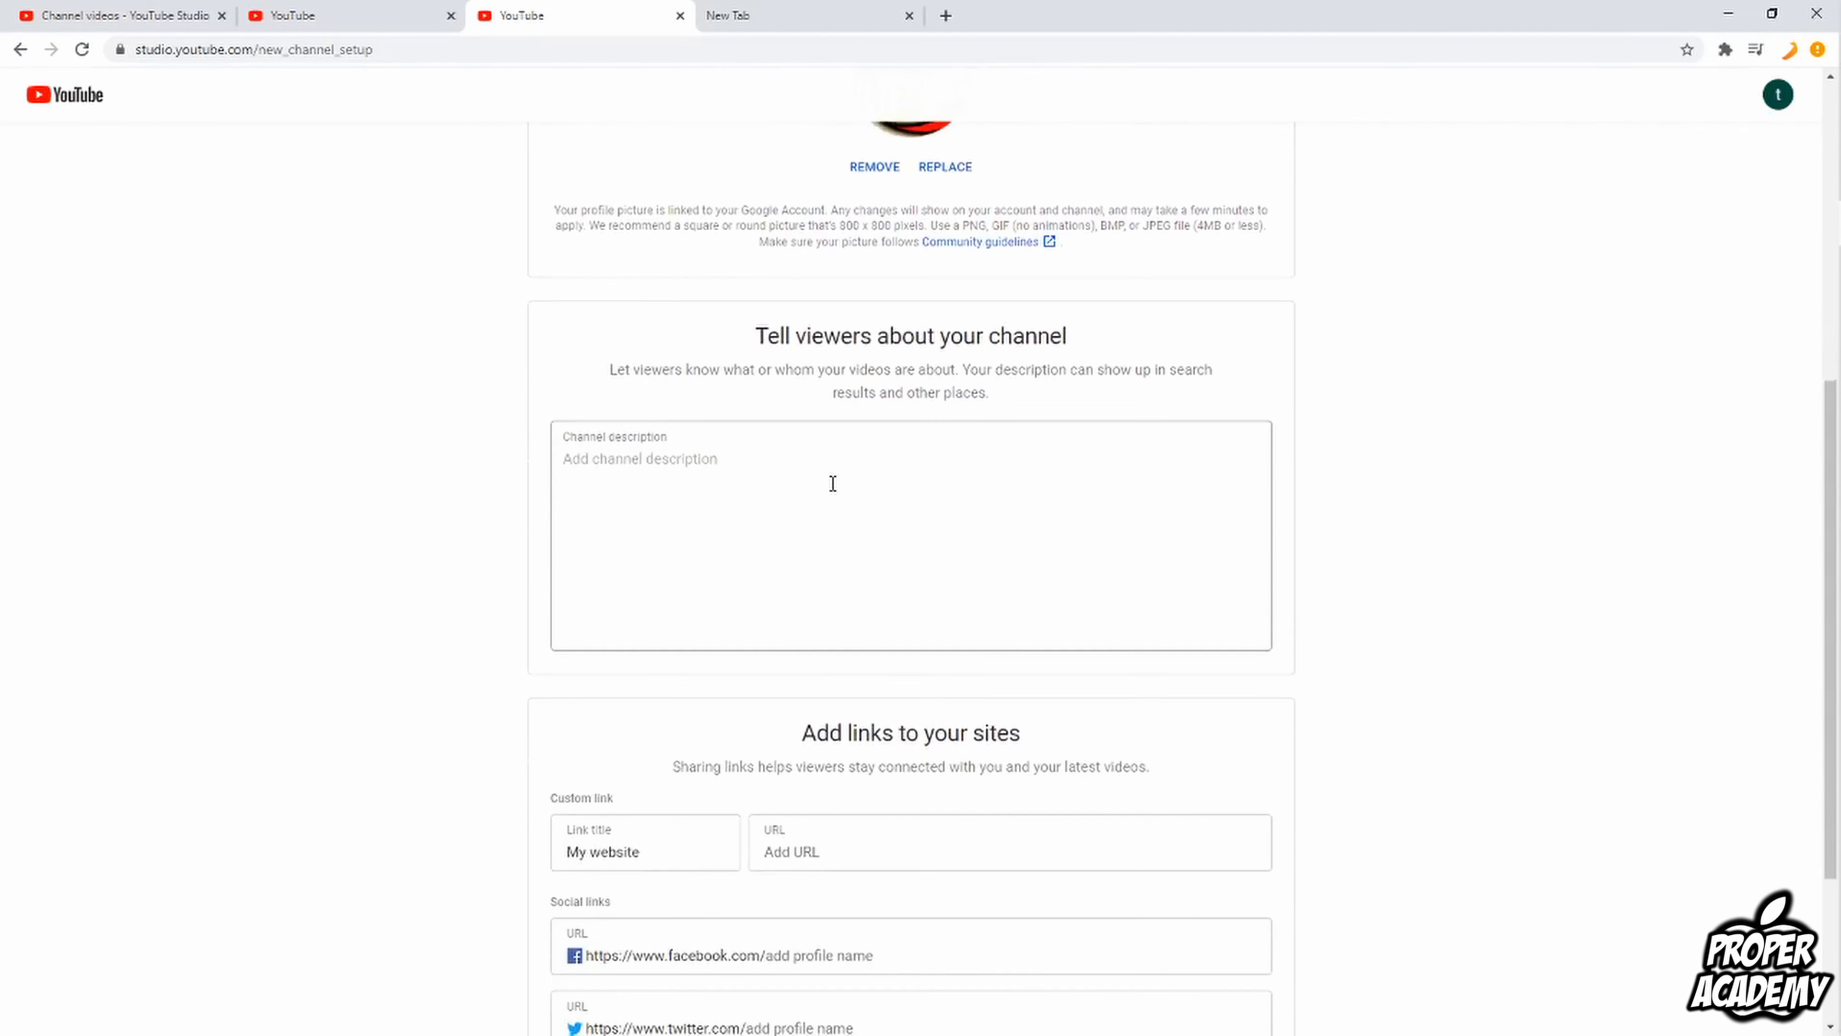
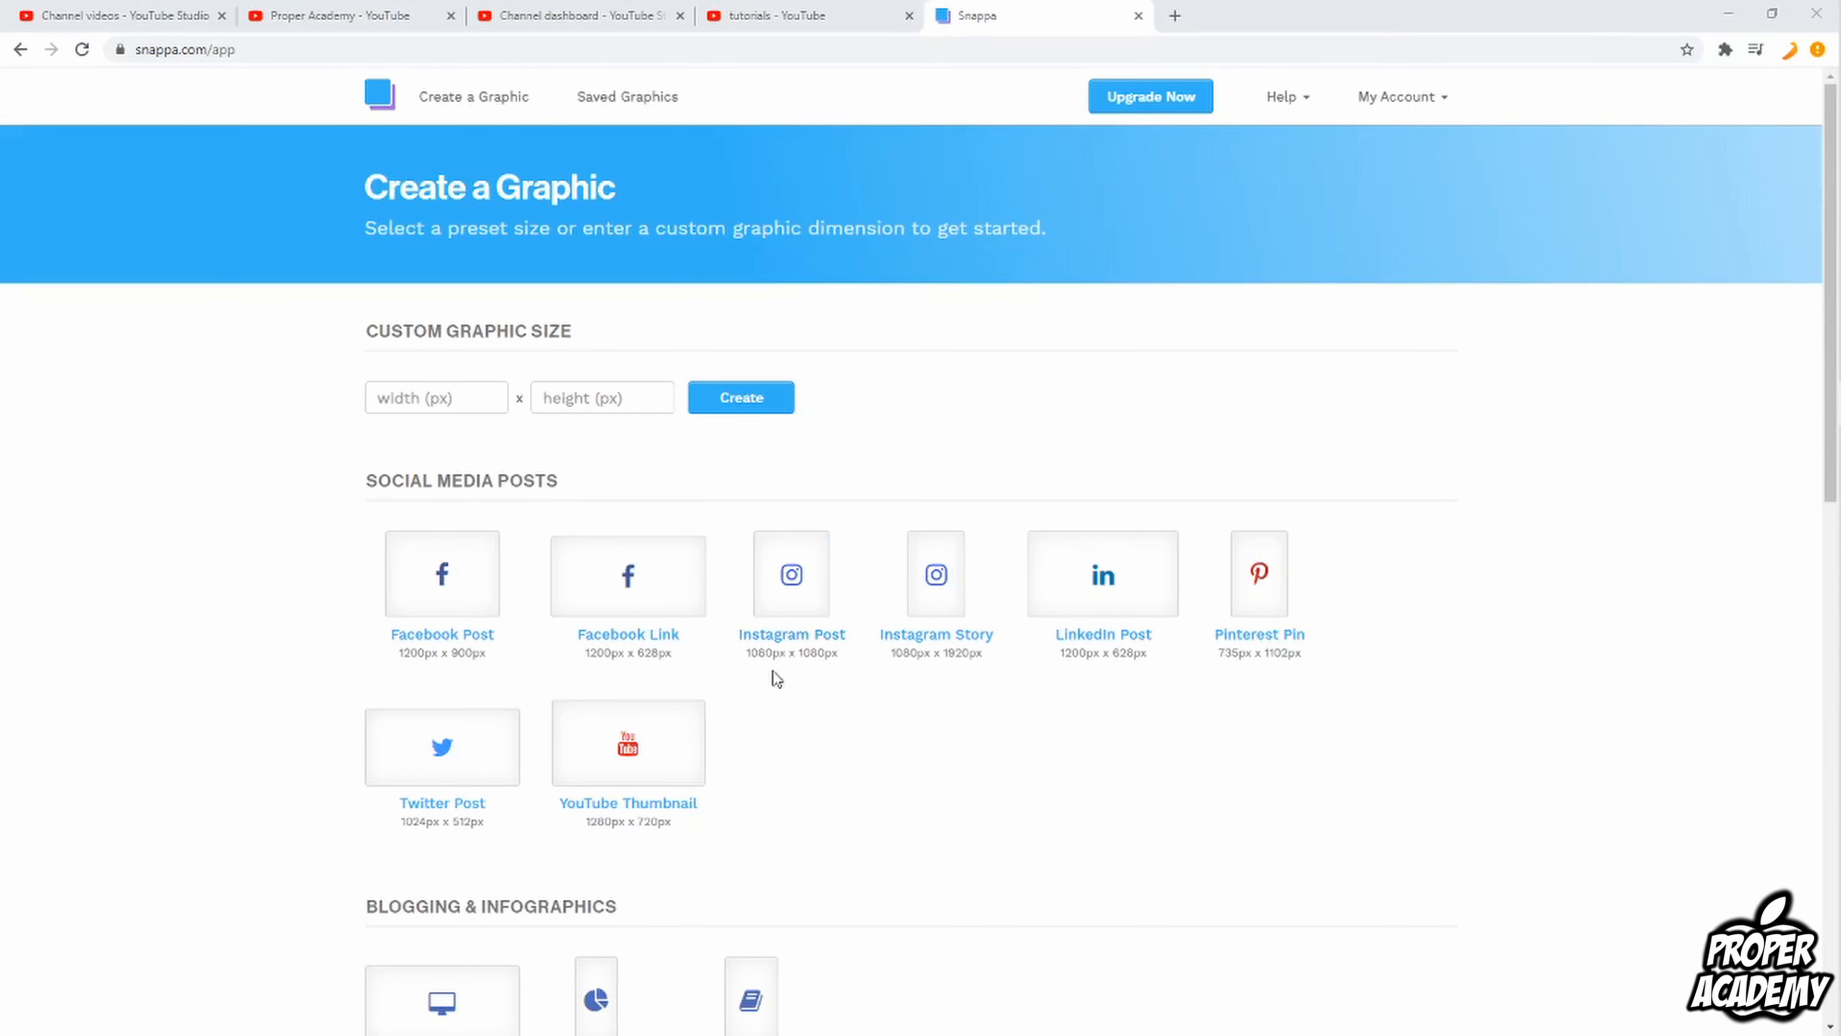
In Snappa, start a YouTube Channel Art graphic from the "Investing Group International.com" template
scroll(681, 768, down, 10)
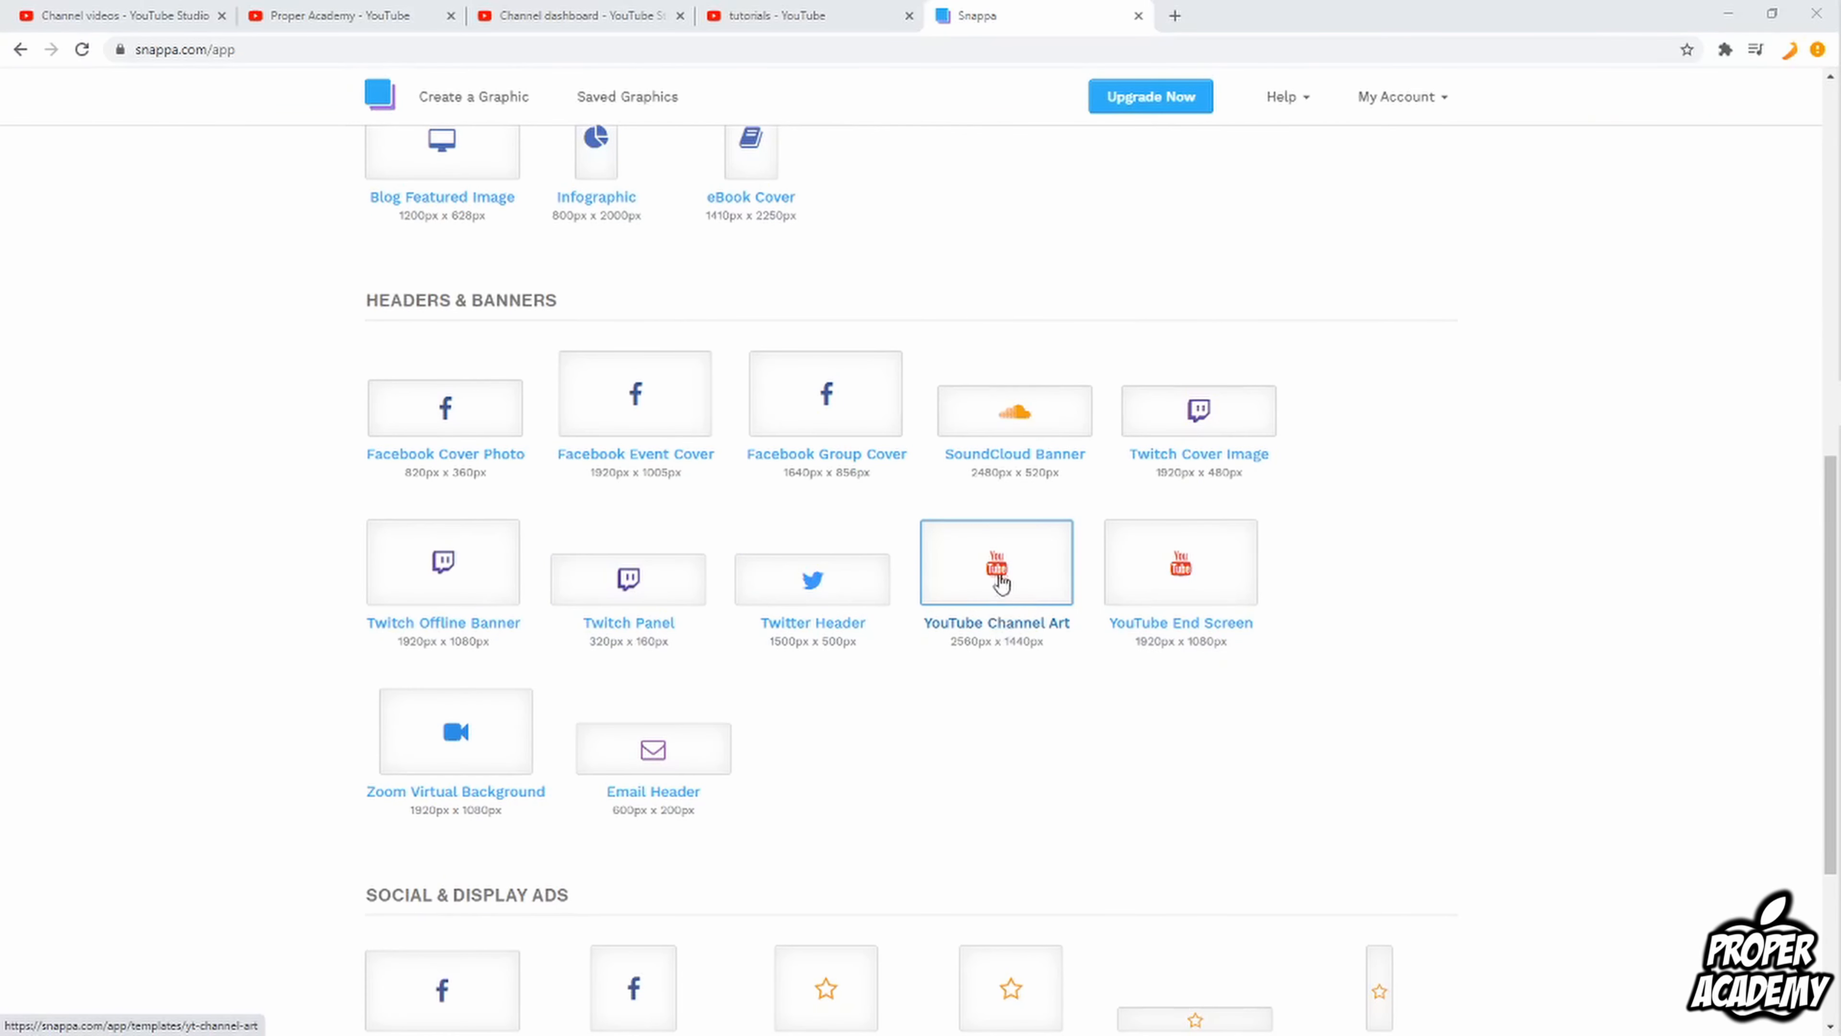
click(959, 640)
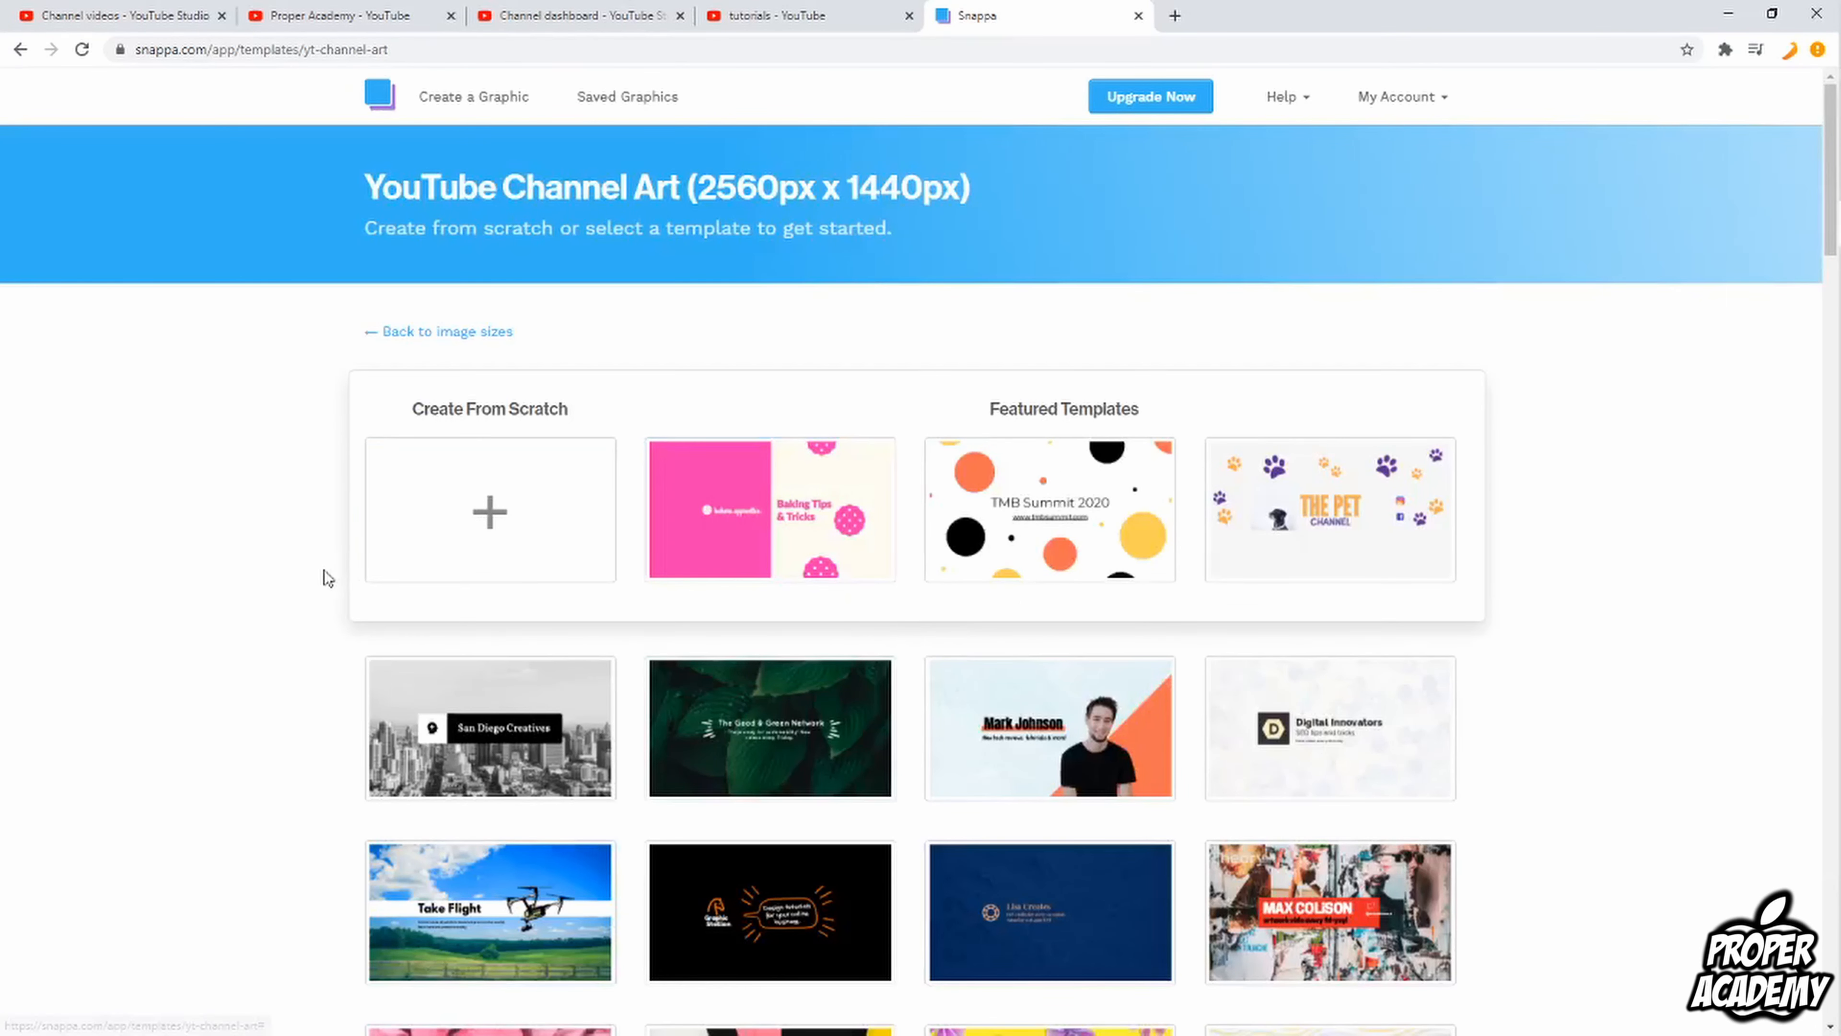
scroll(294, 630, down, 3)
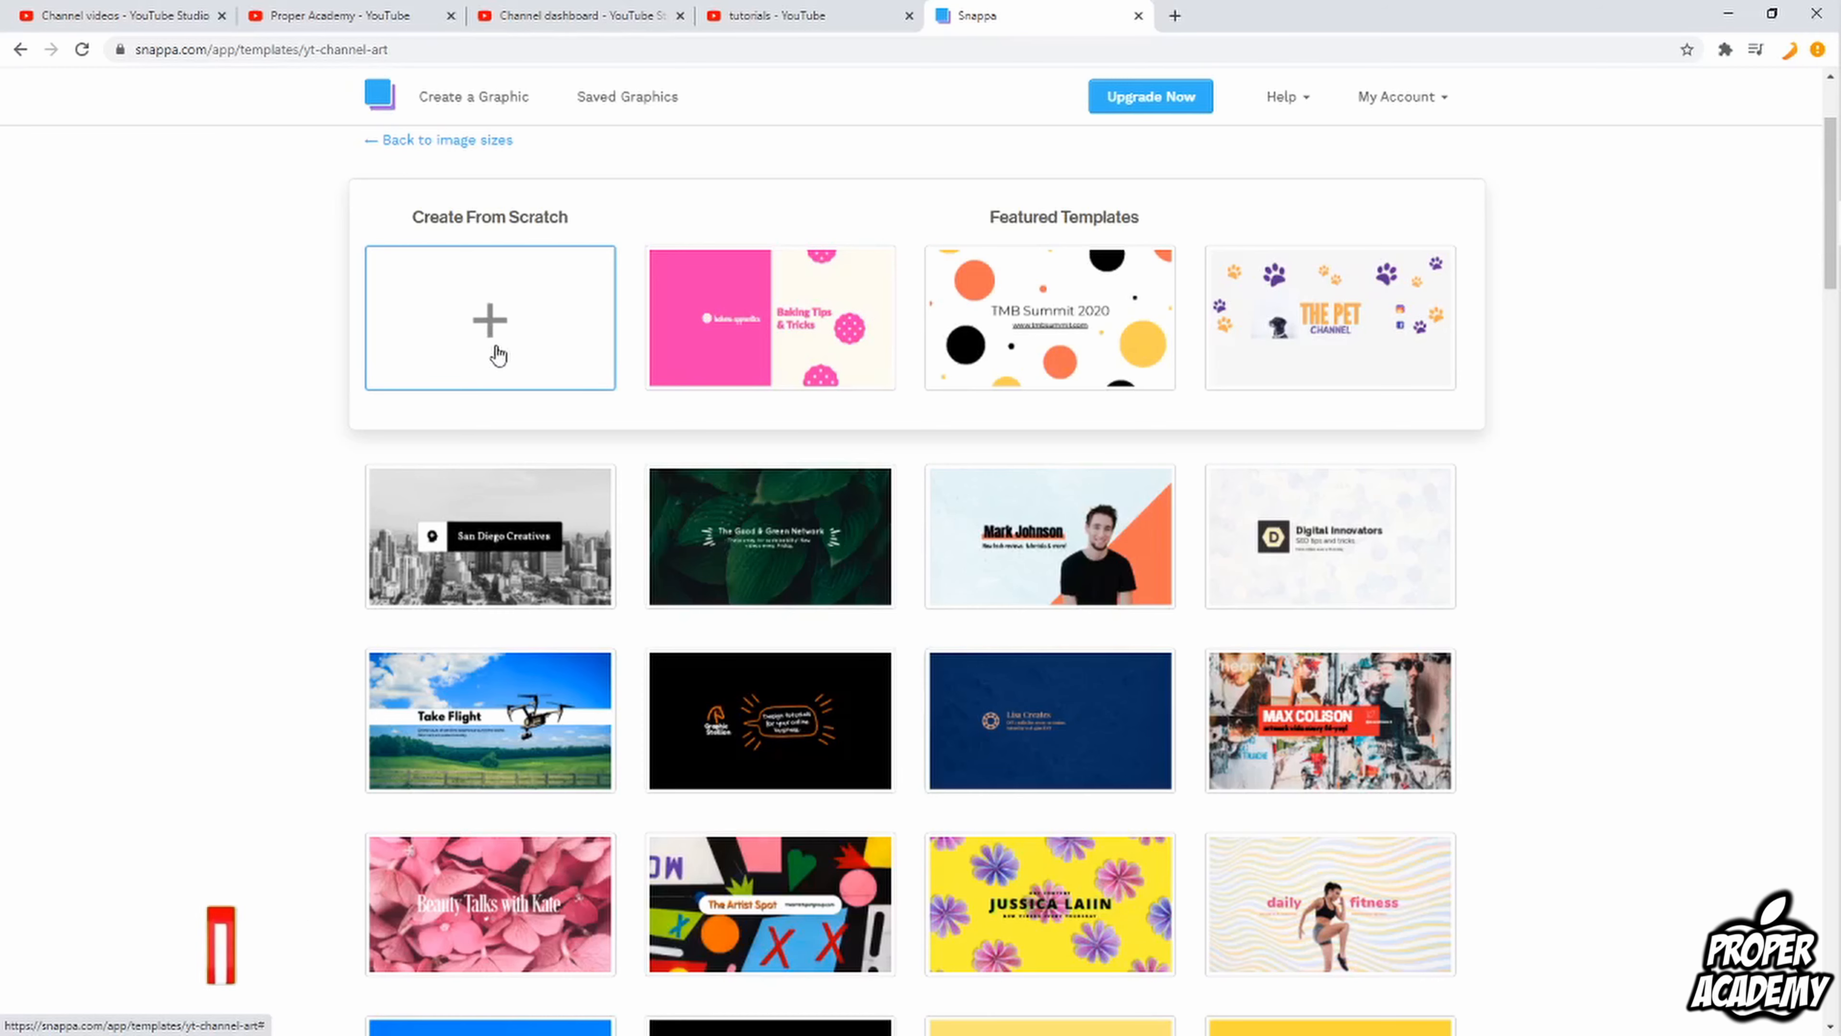
scroll(753, 530, down, 3)
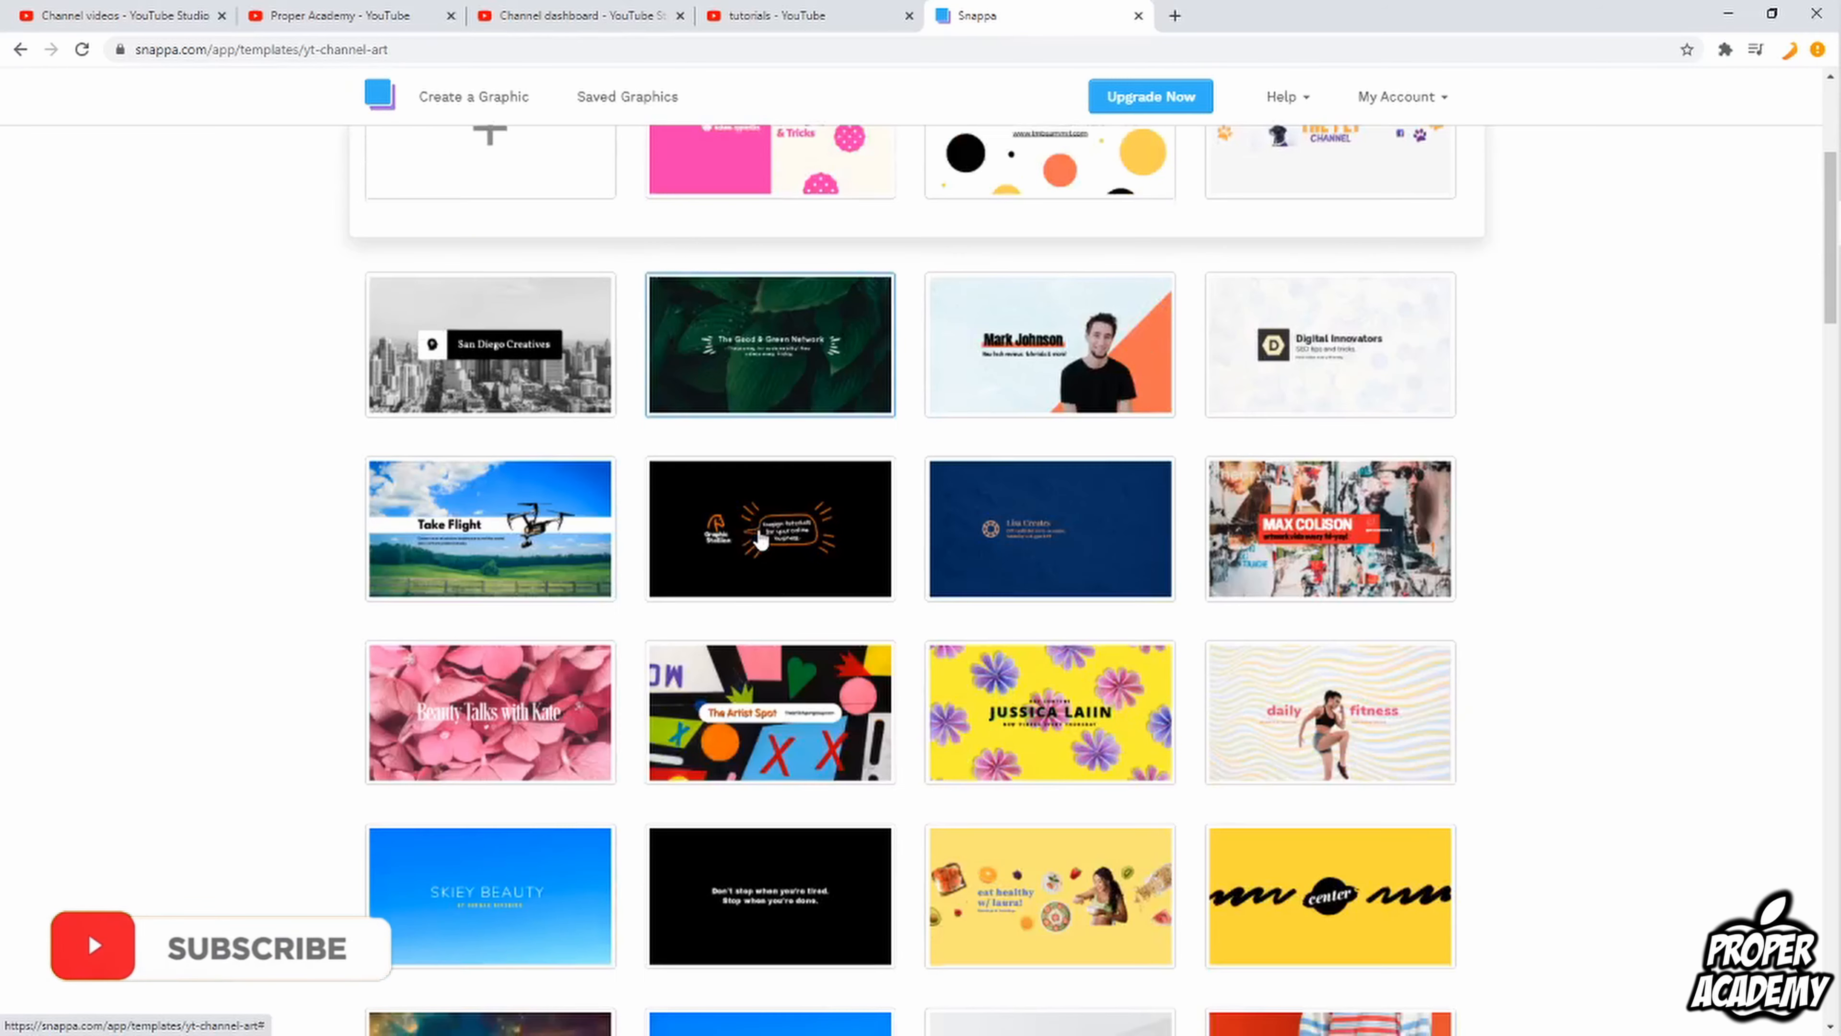
scroll(514, 605, down, 5)
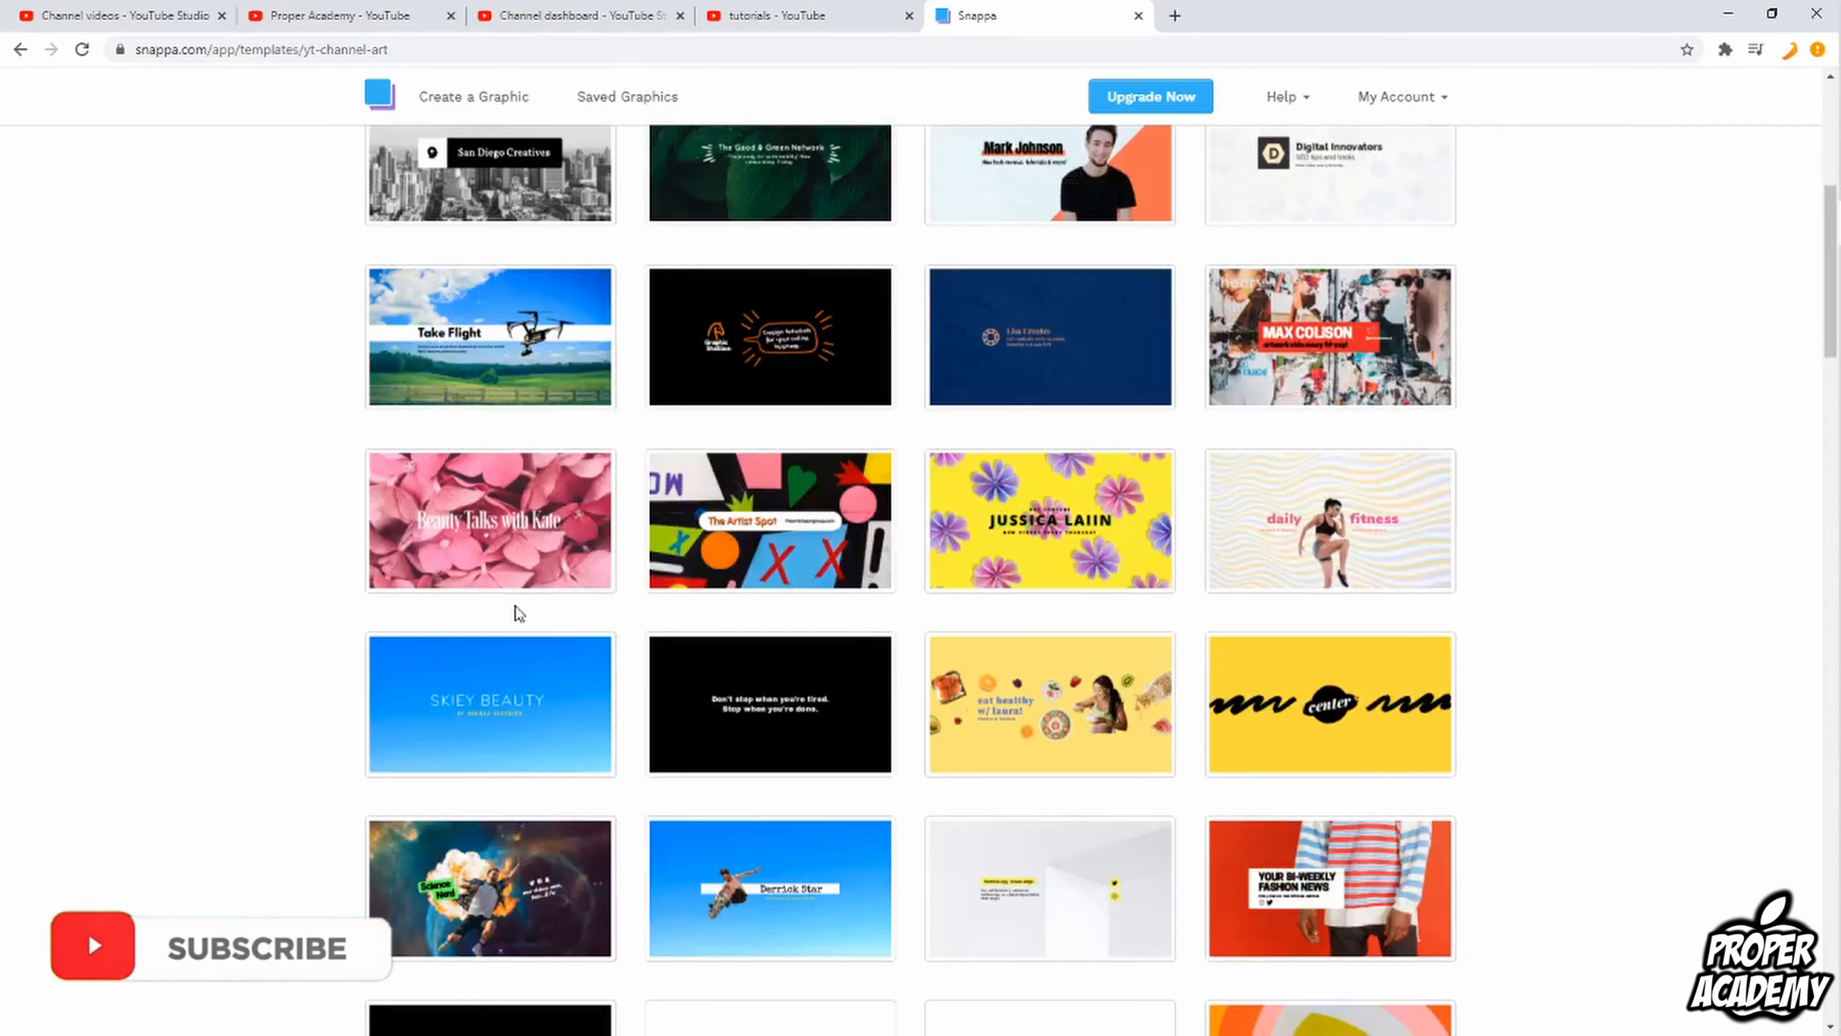
scroll(958, 589, down, 12)
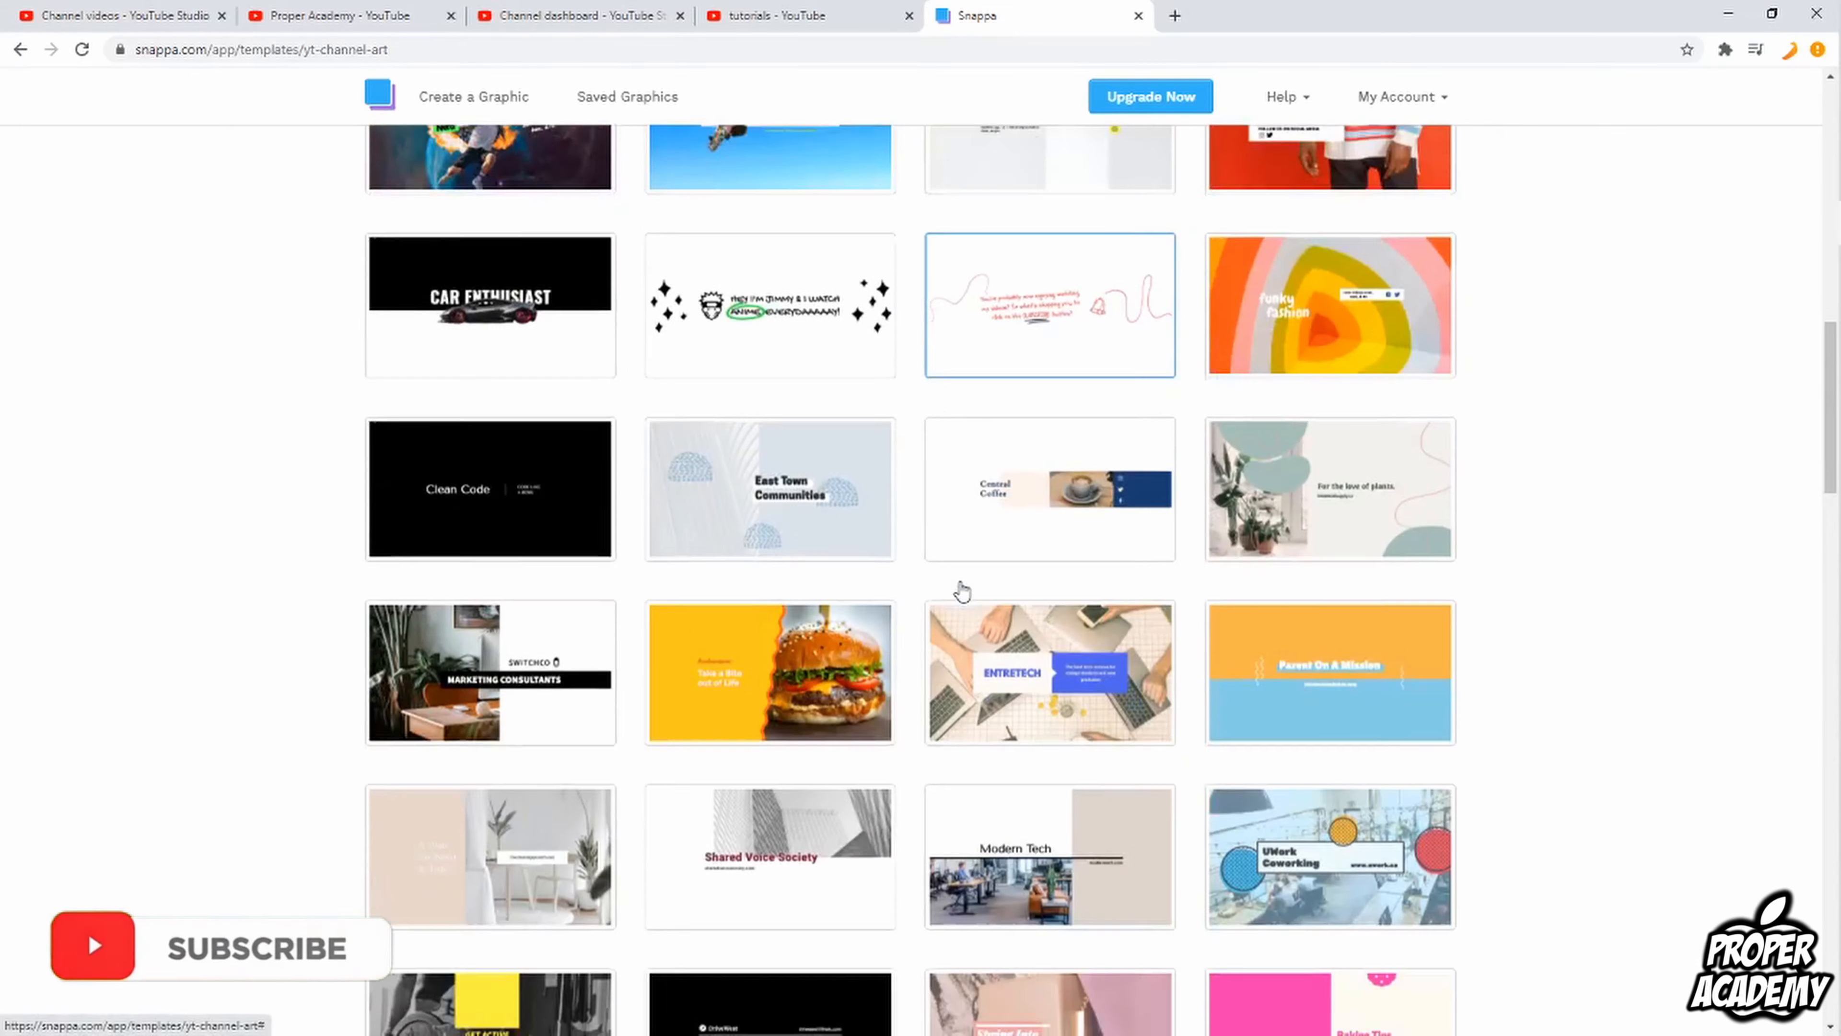
scroll(957, 573, down, 3)
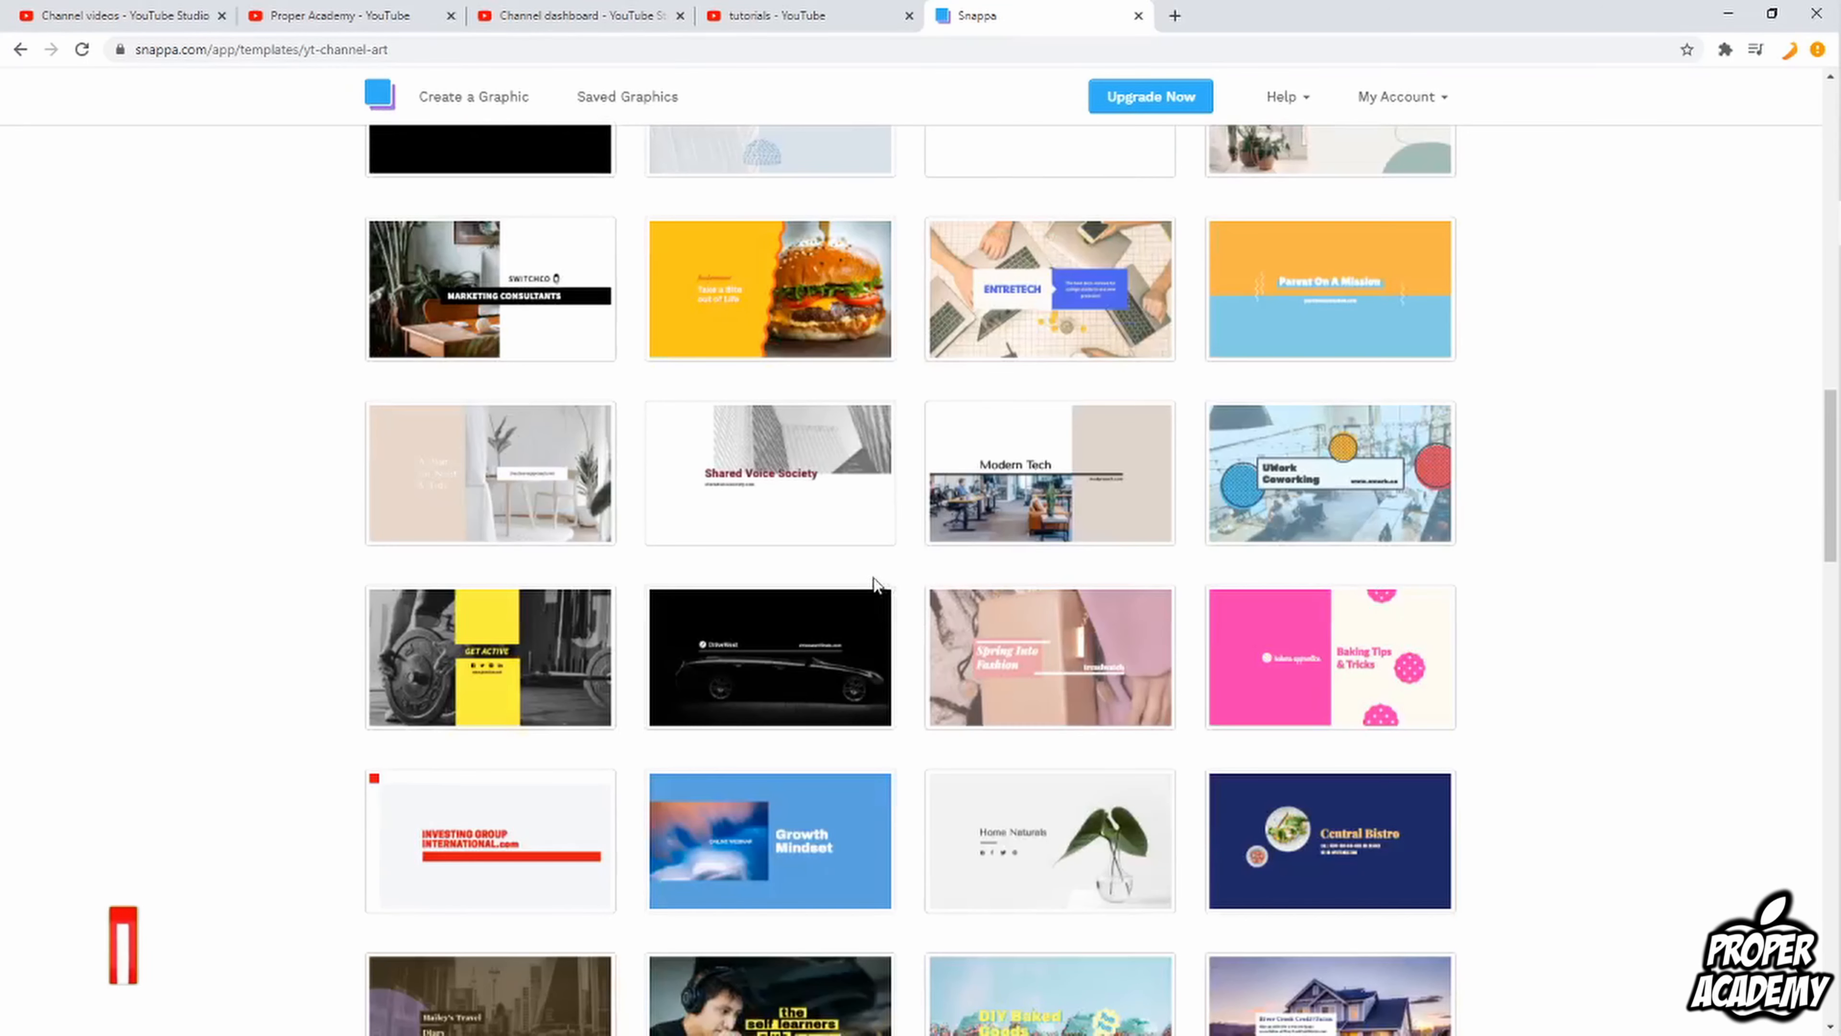
scroll(906, 577, down, 3)
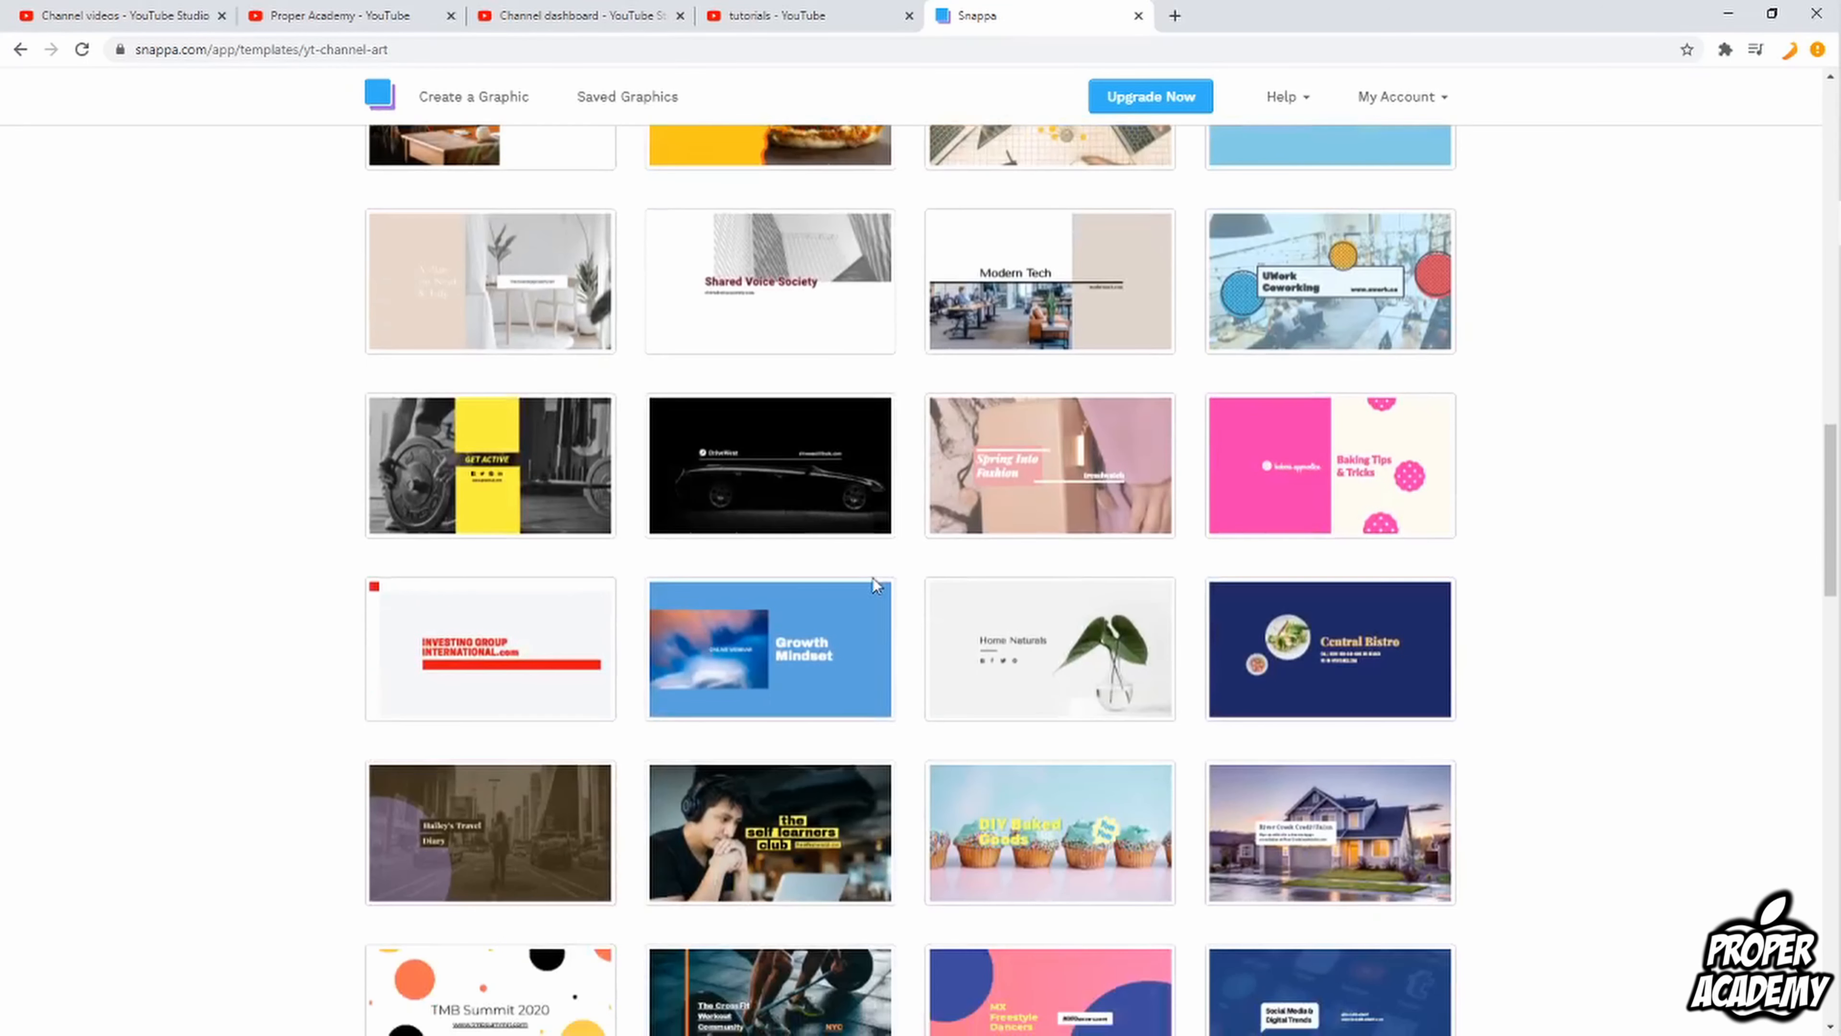
click(540, 676)
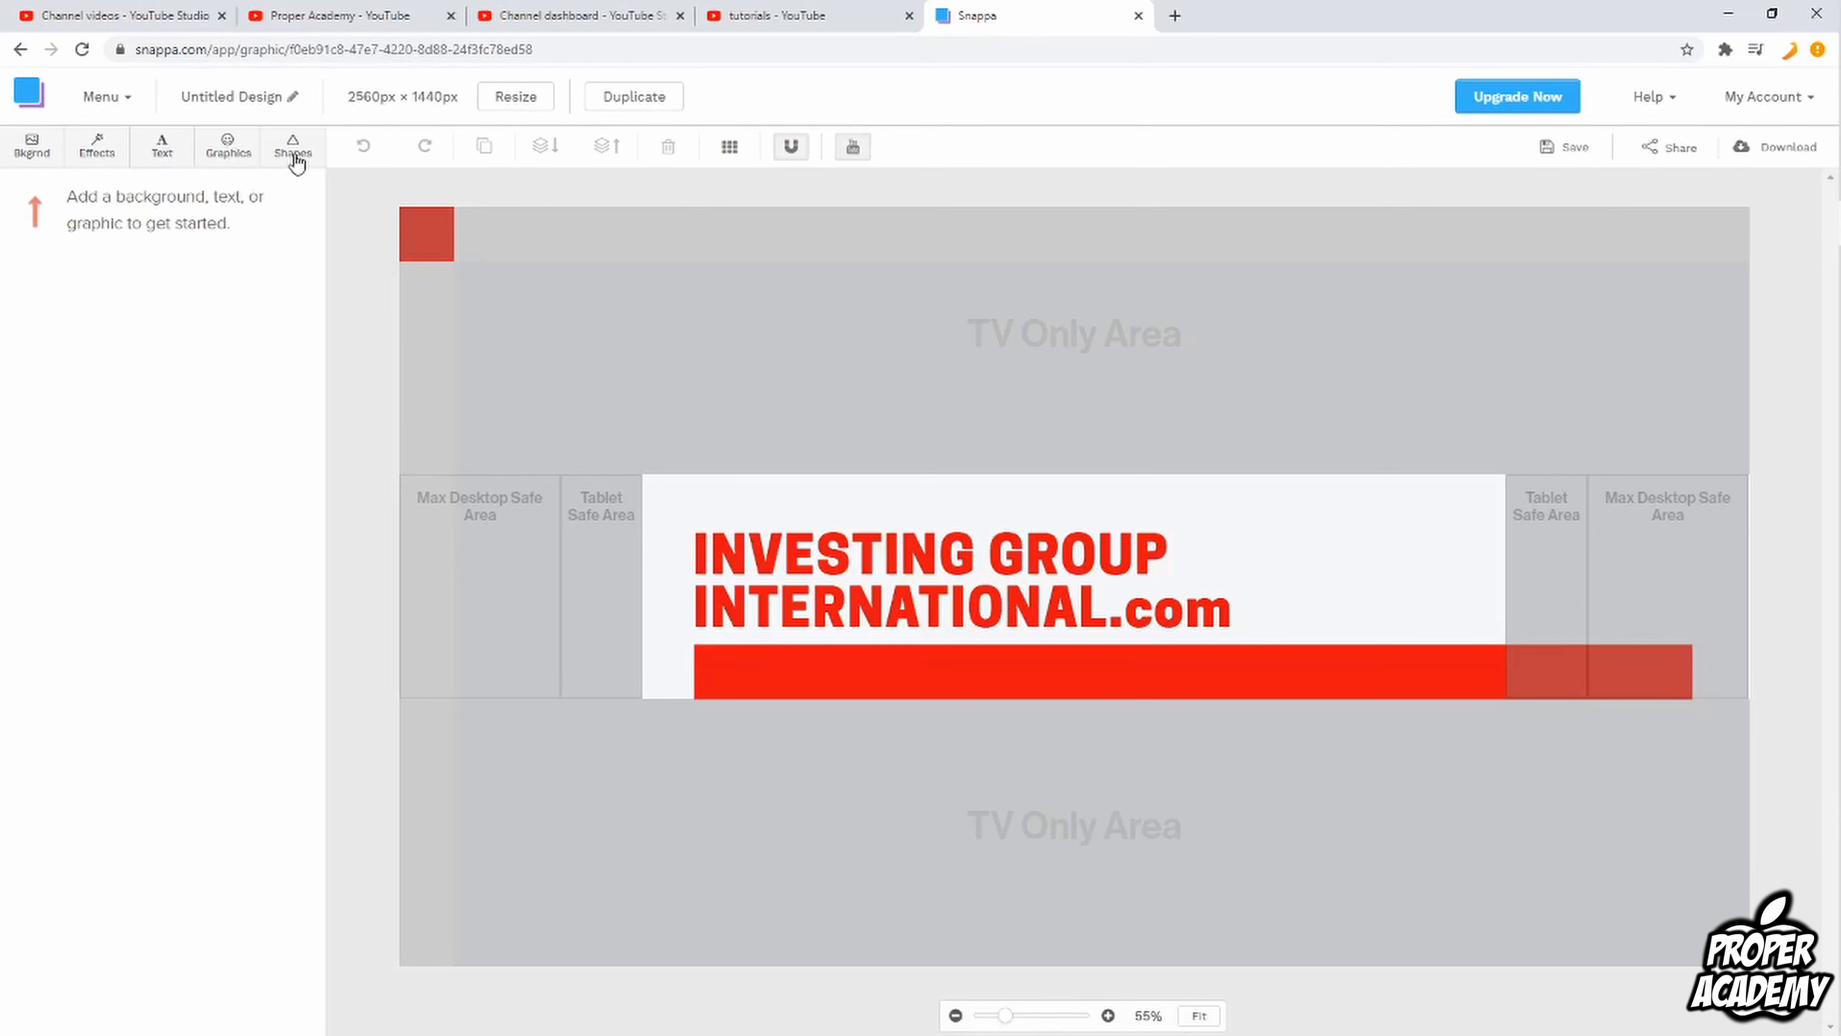
Set the banner's background to the stock photo of a road curving through a green forest
click(32, 147)
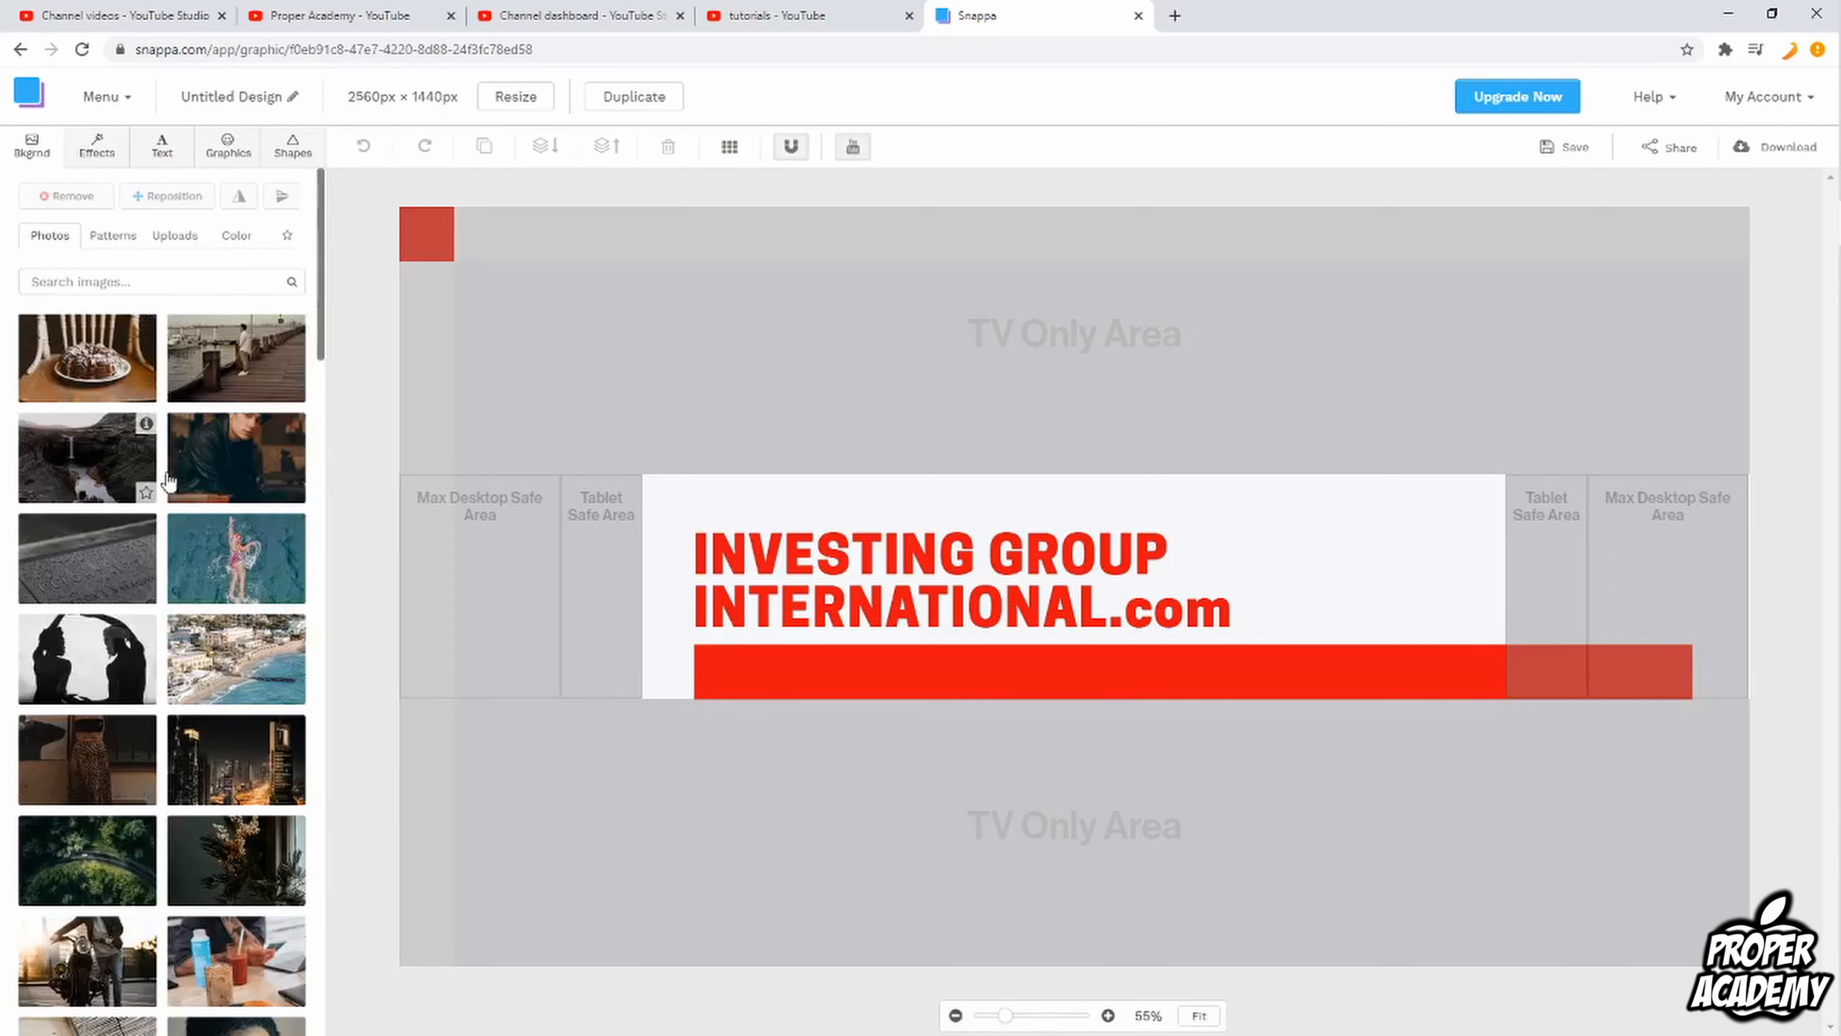
scroll(247, 511, down, 1)
scroll(246, 511, down, 3)
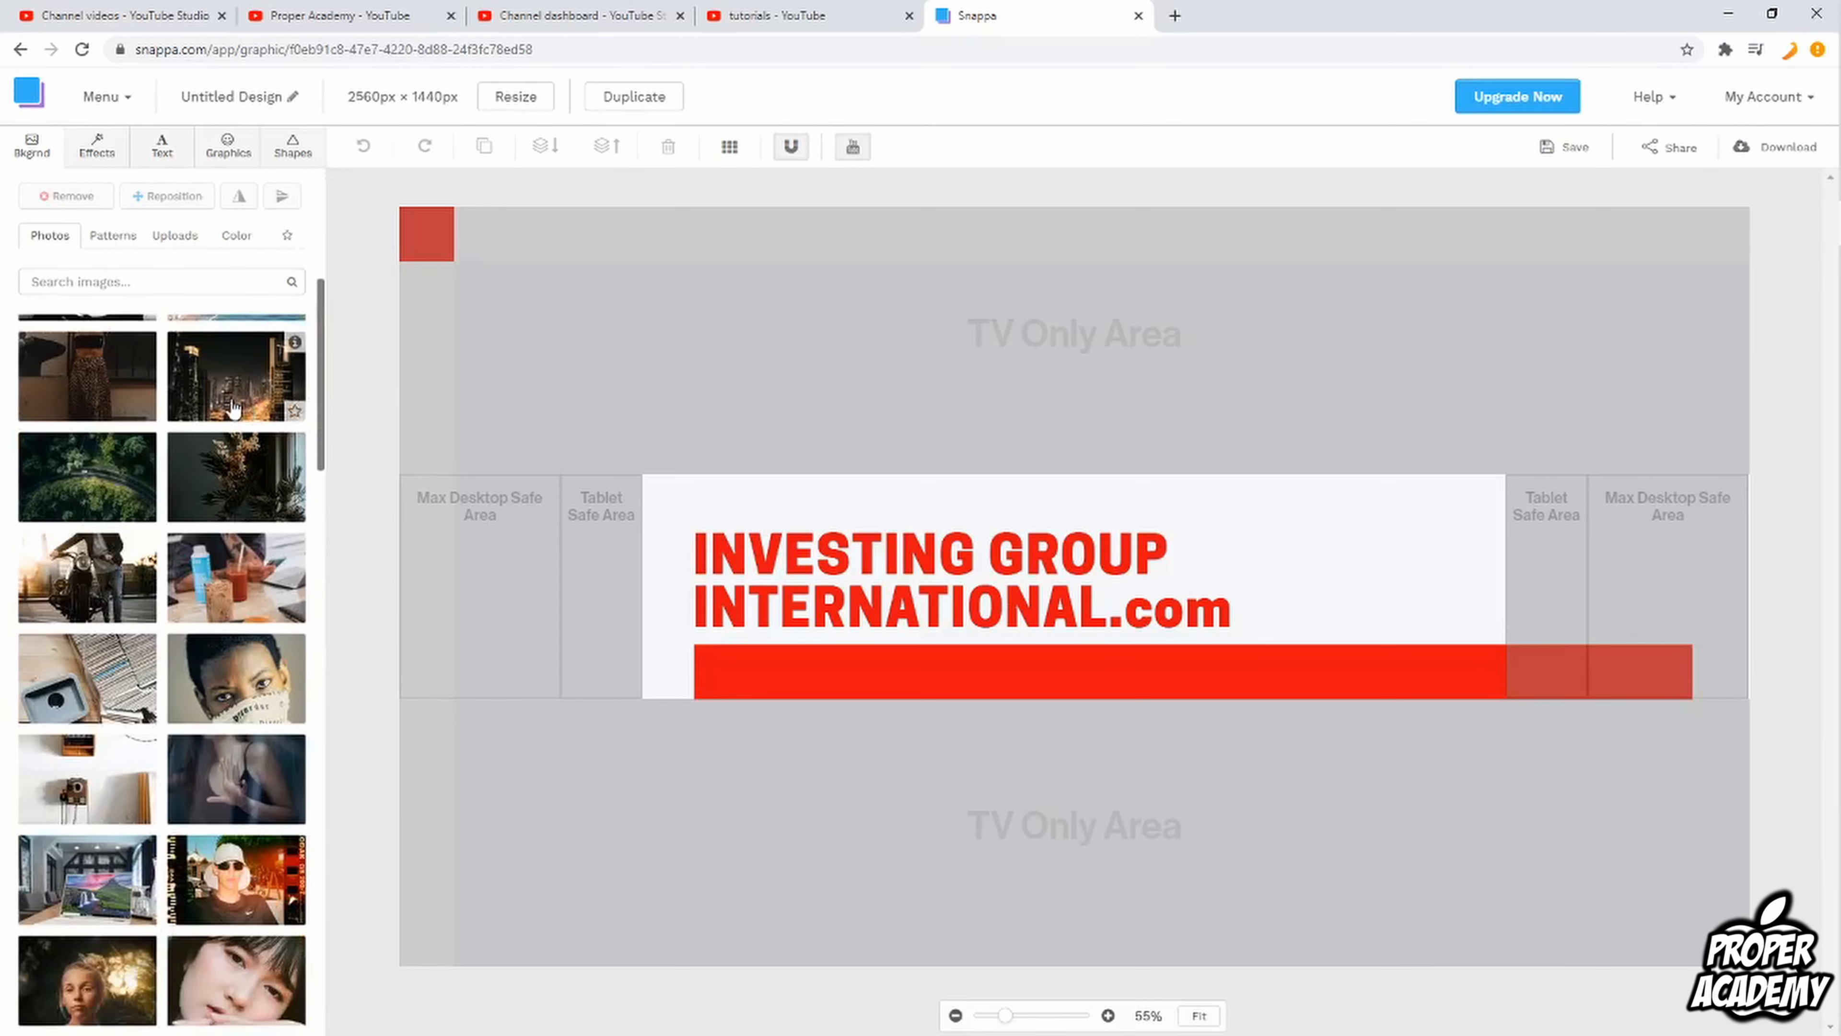
click(107, 470)
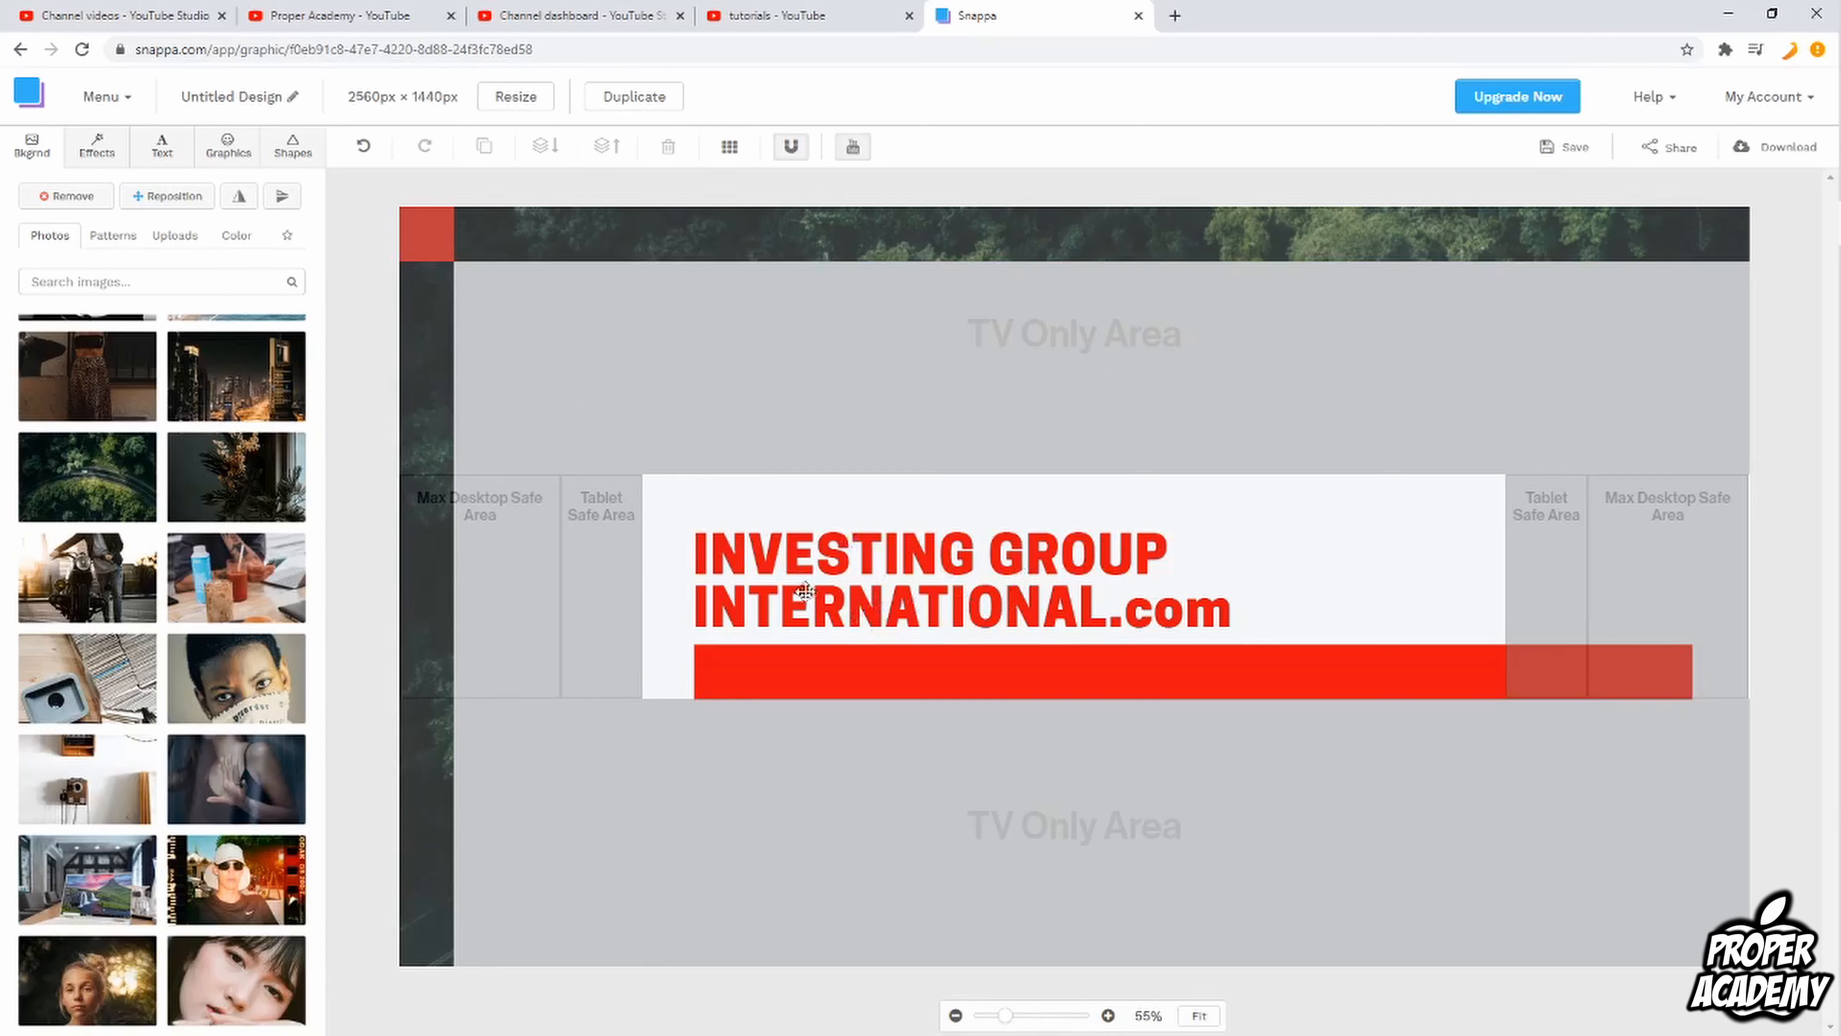
Replace the banner's heading text "INVESTING GROUP INTERNATIONAL.com" with "Tutorials"
click(148, 158)
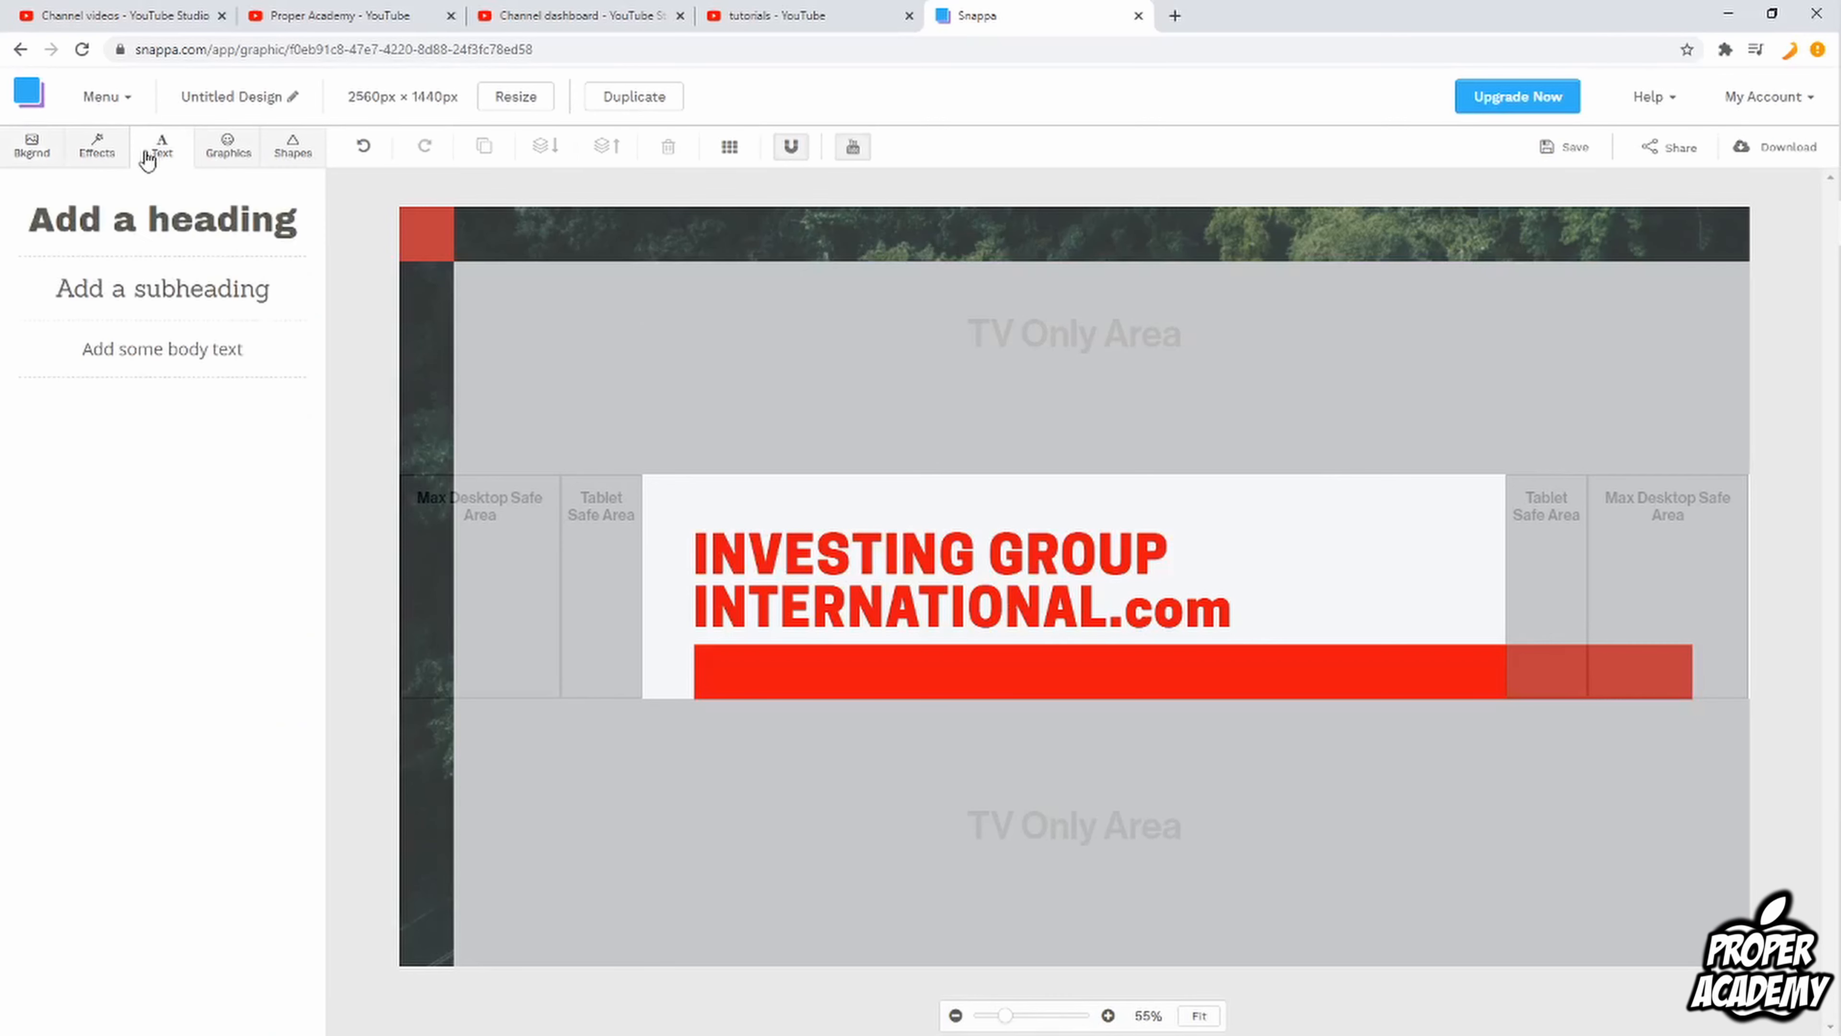
click(783, 557)
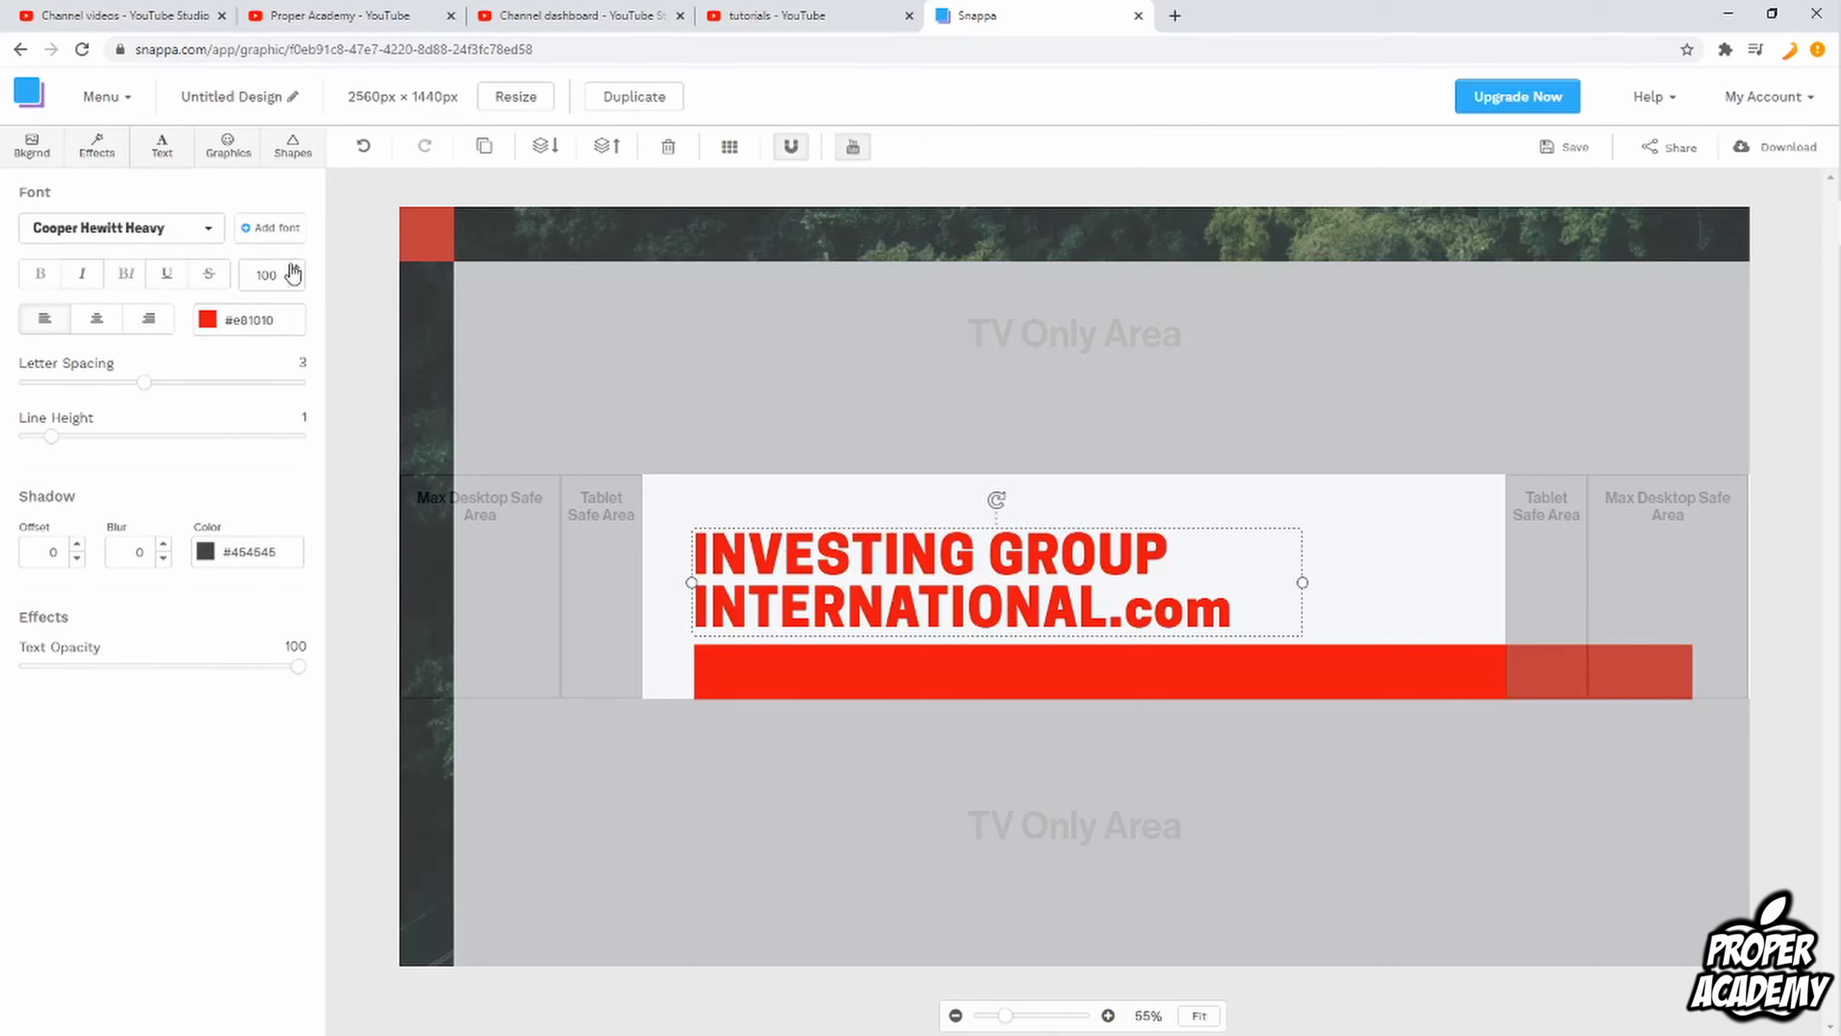
double_click(785, 552)
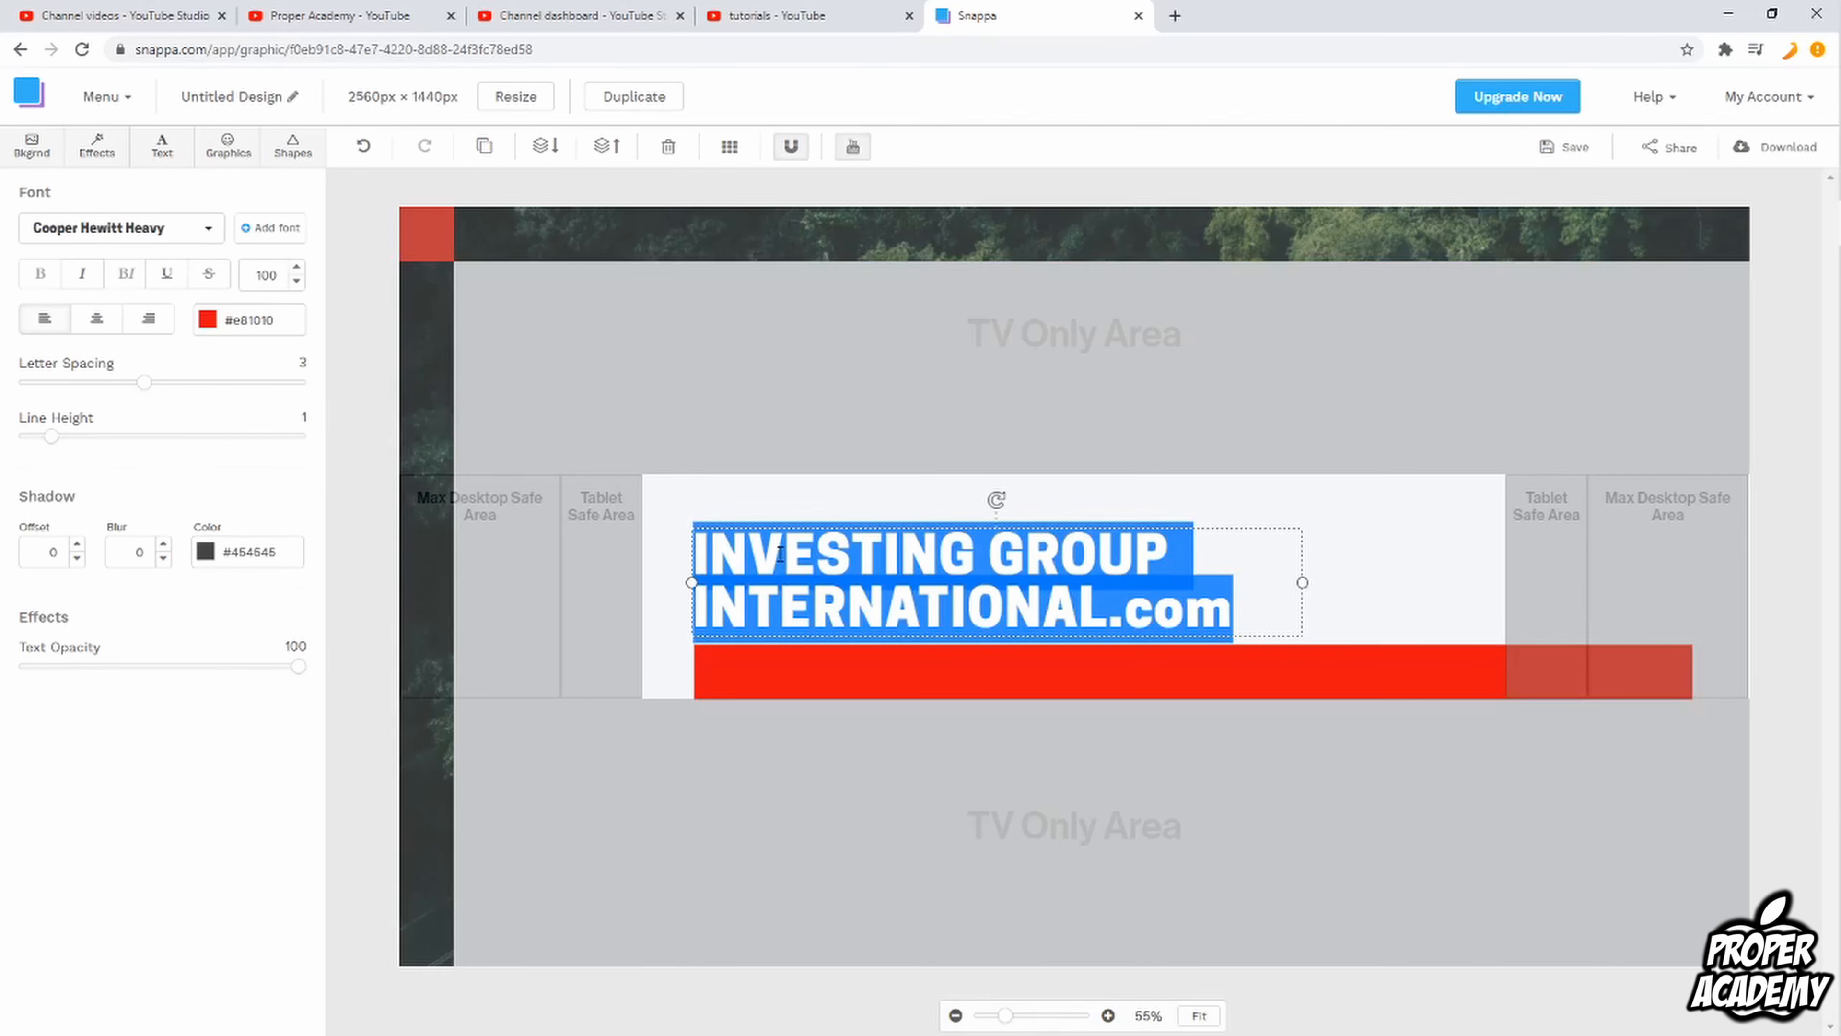
text(tutor)
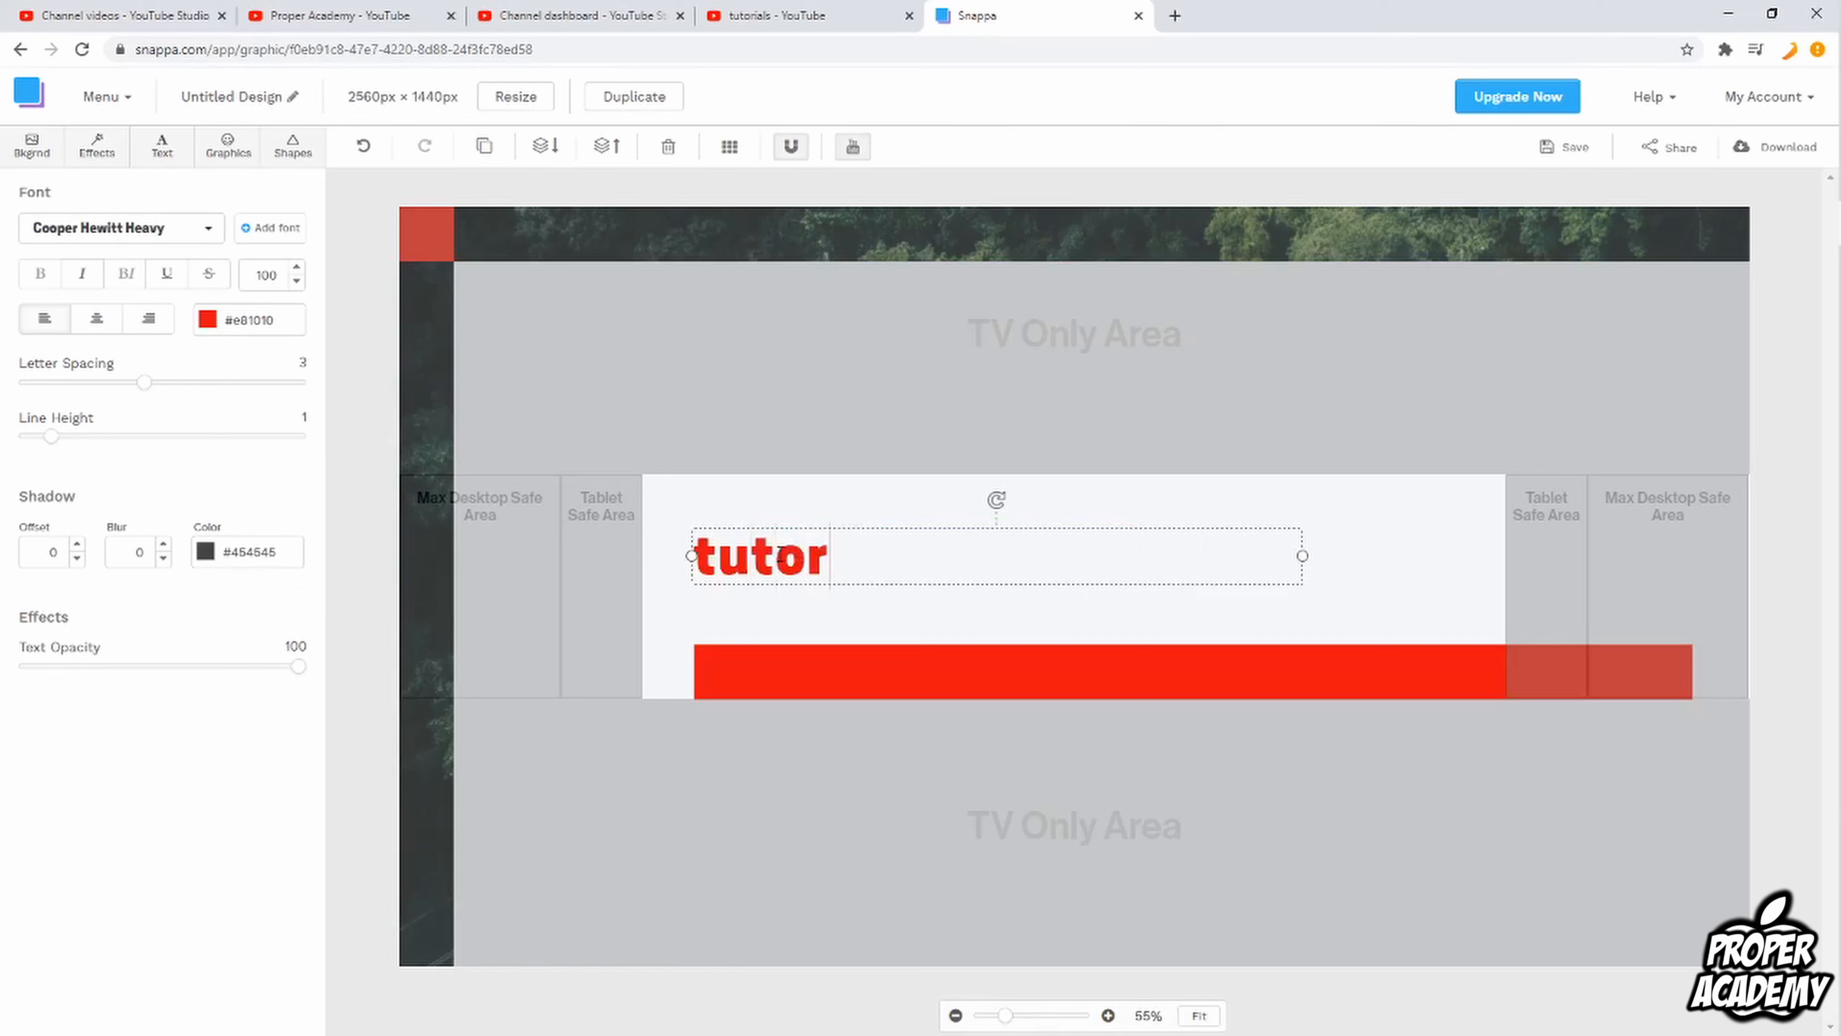
text(ials)
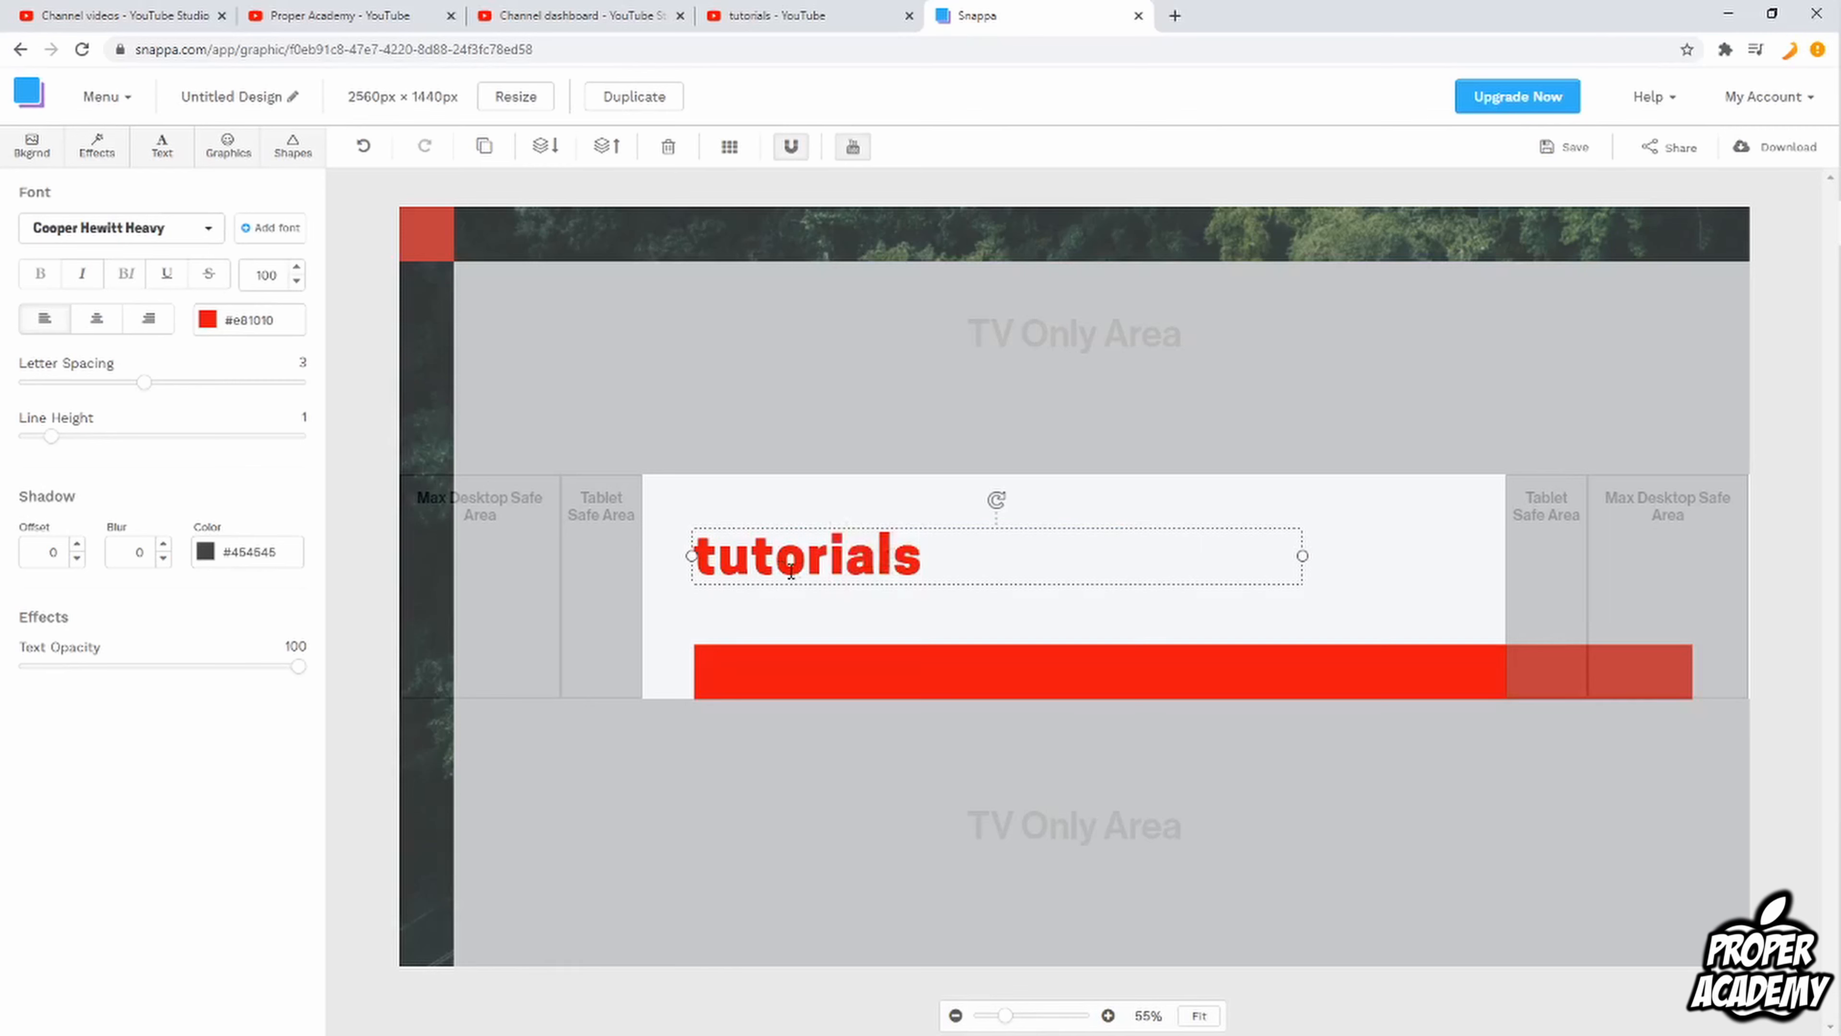
drag(718, 556, 705, 560)
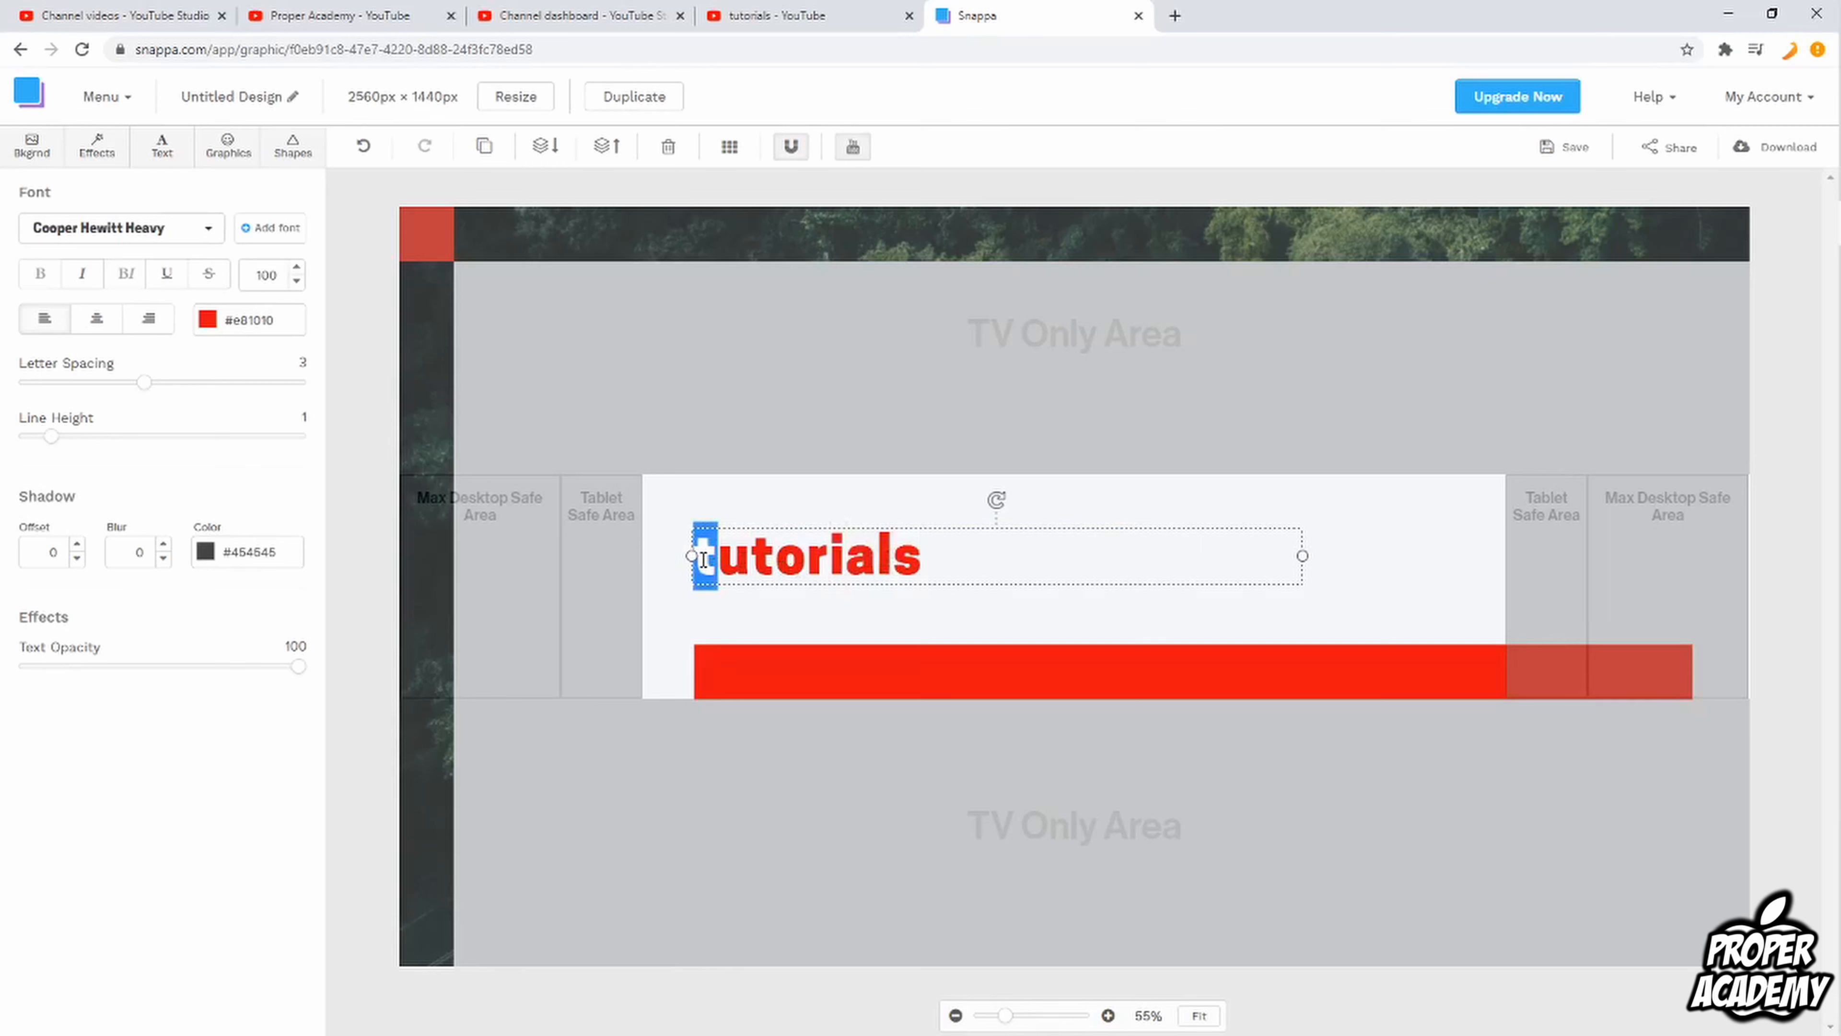
text(T)
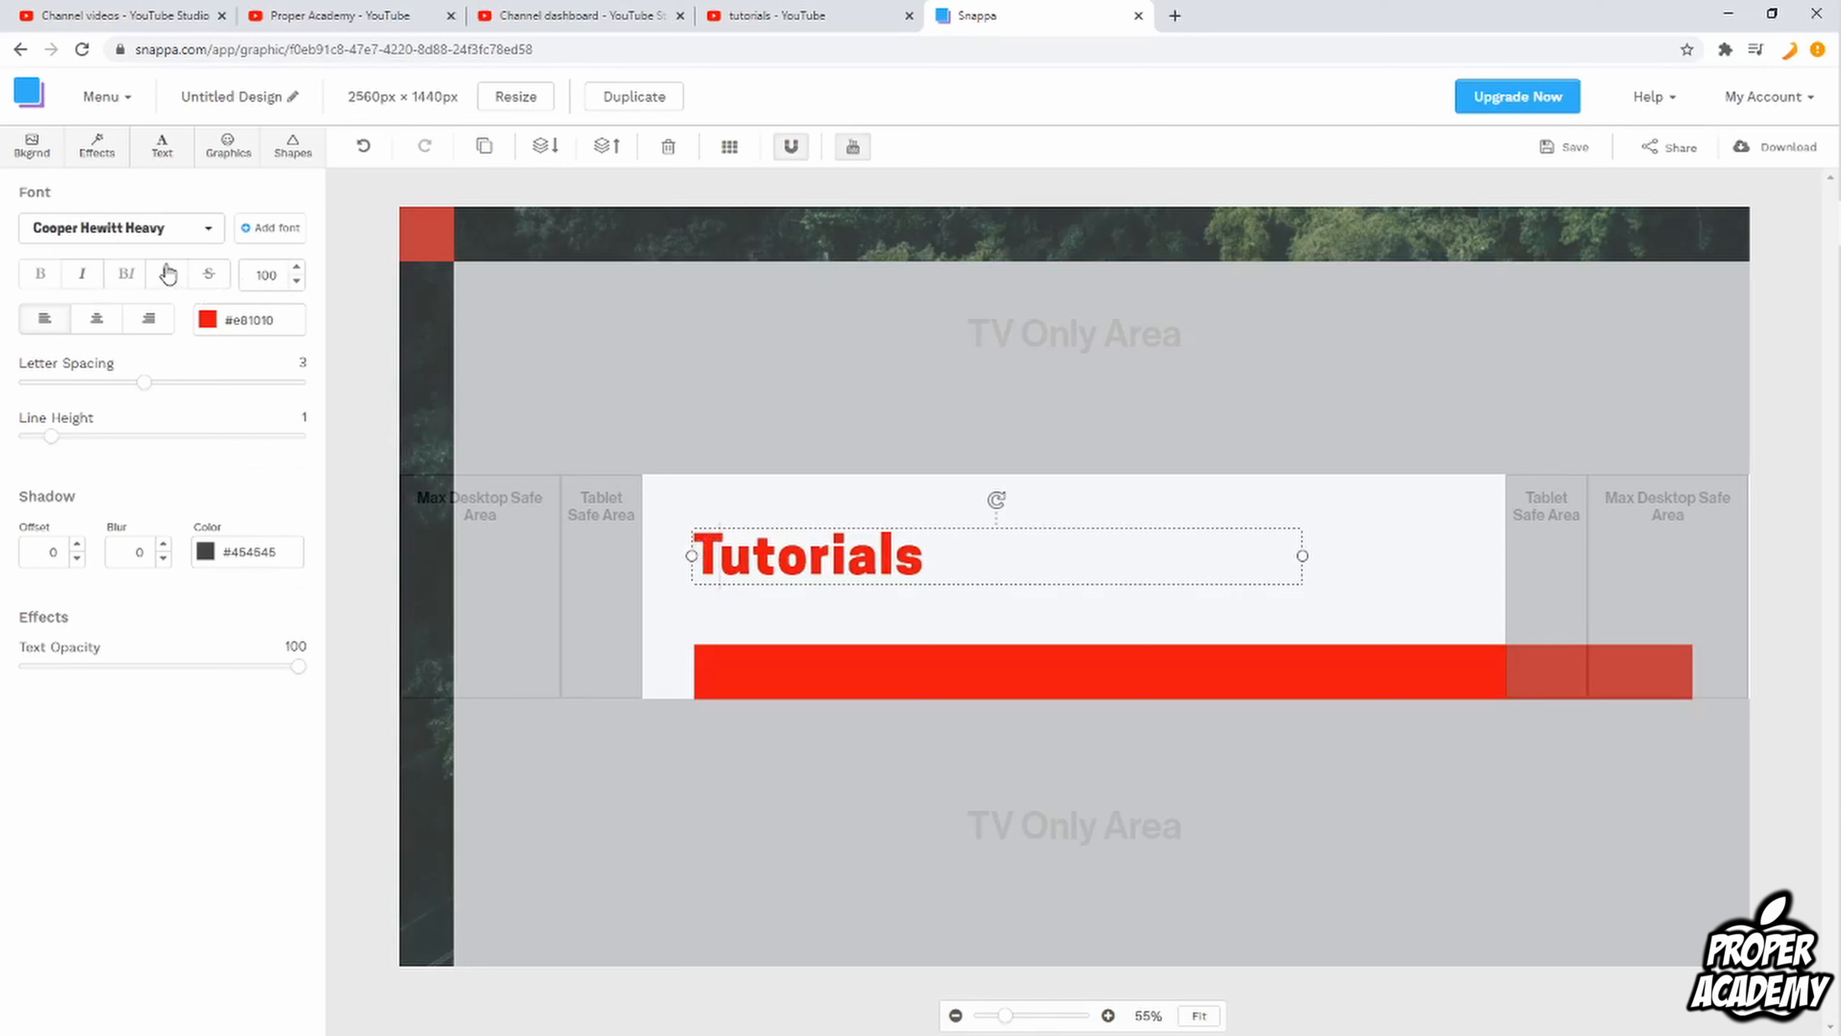
Set the Tutorials heading in the Coming Soon font and colour it dark grey #434a54
click(177, 230)
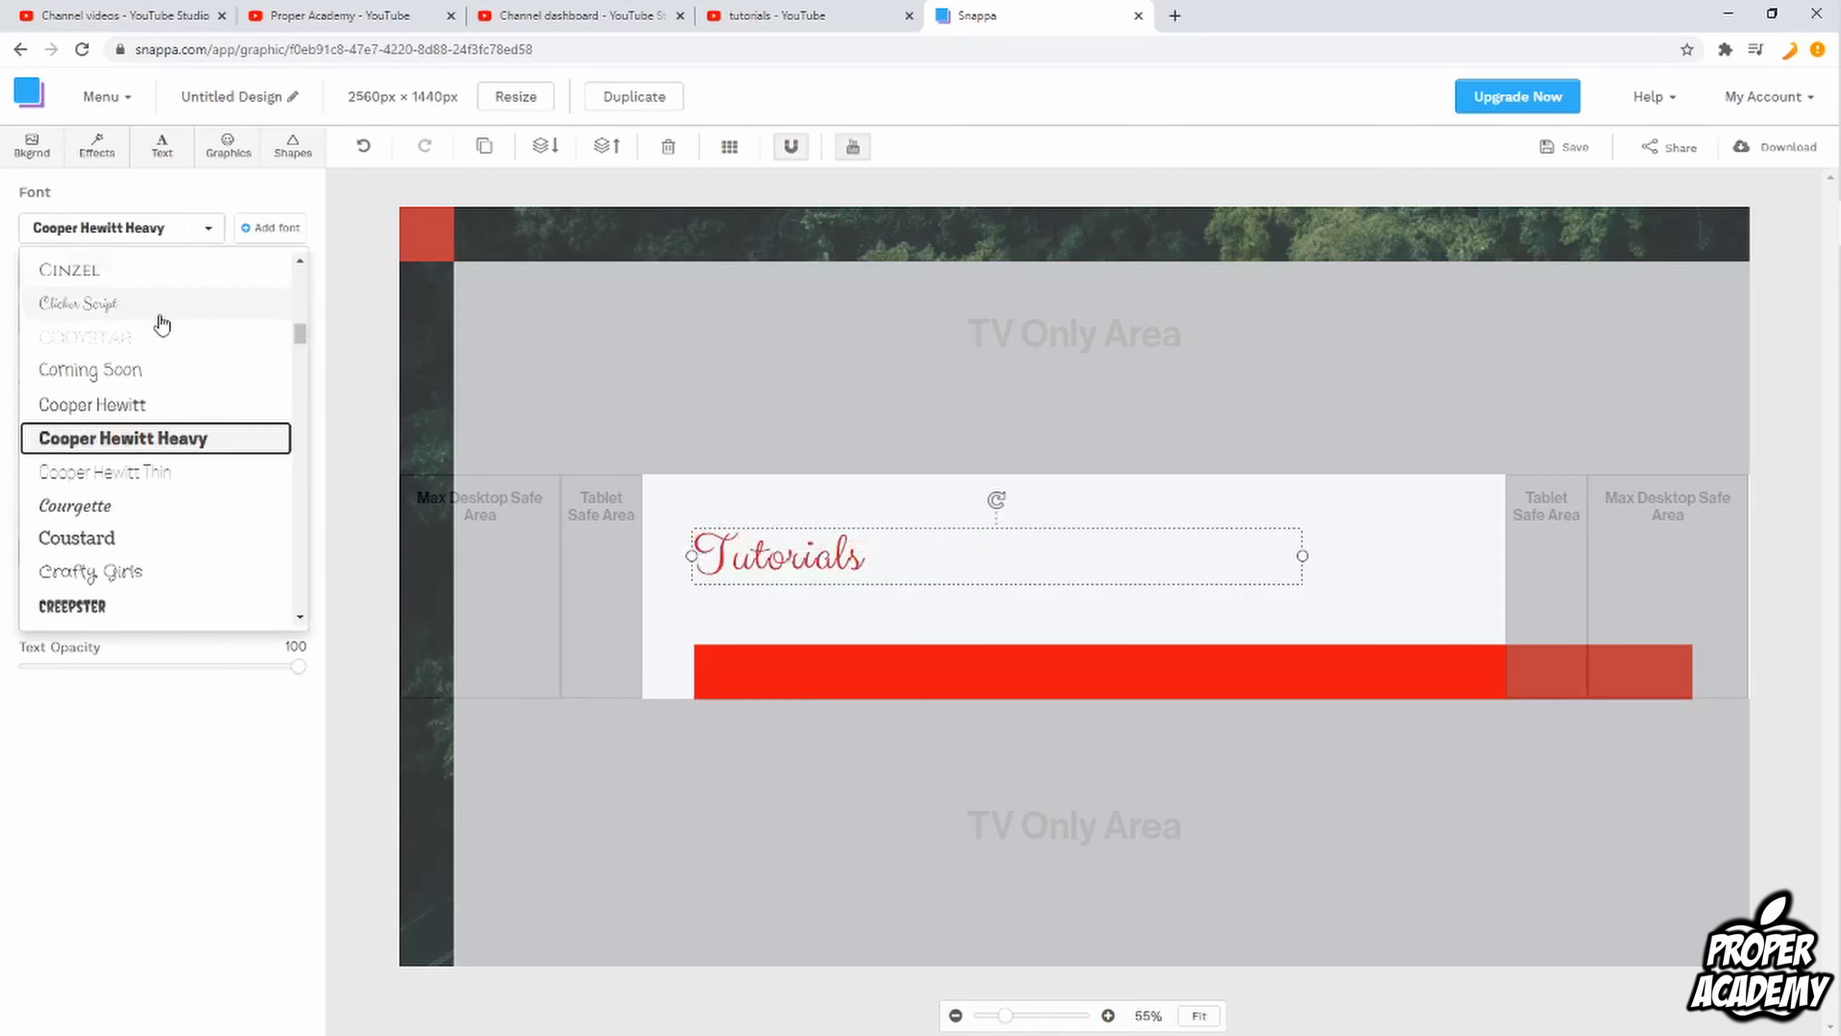
click(138, 384)
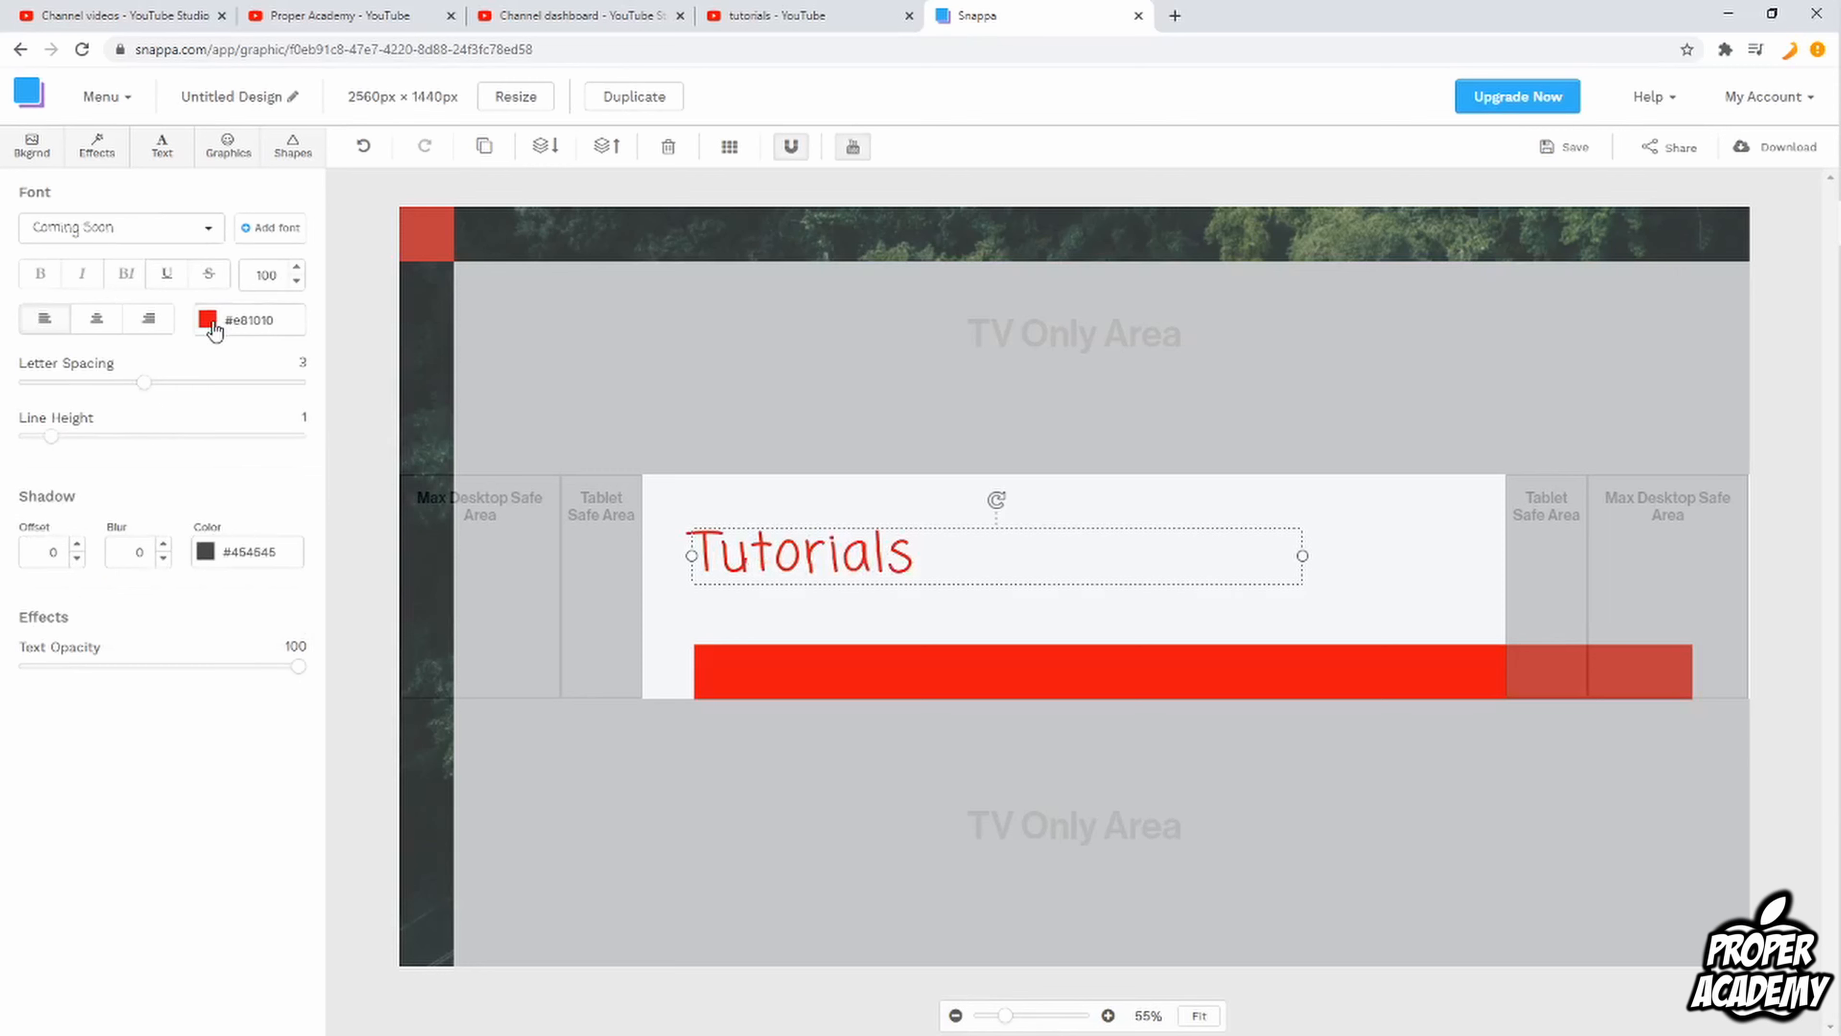
click(208, 320)
click(327, 418)
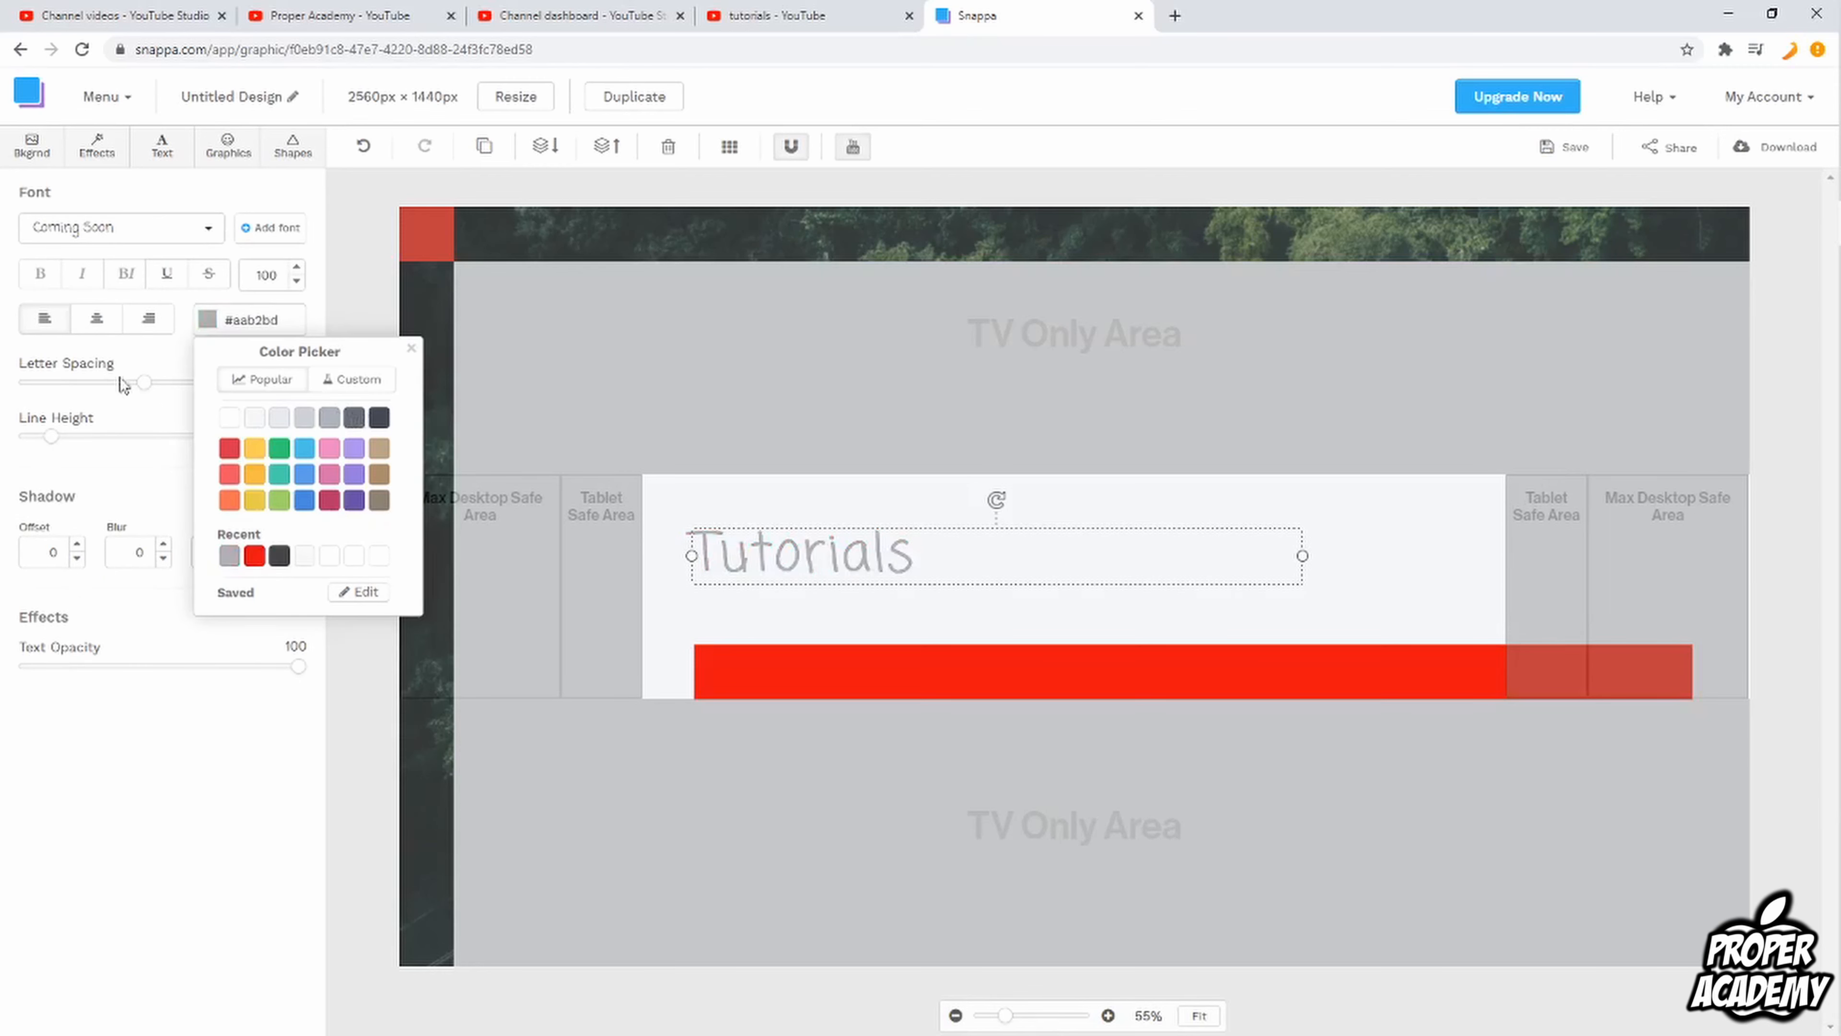
click(378, 419)
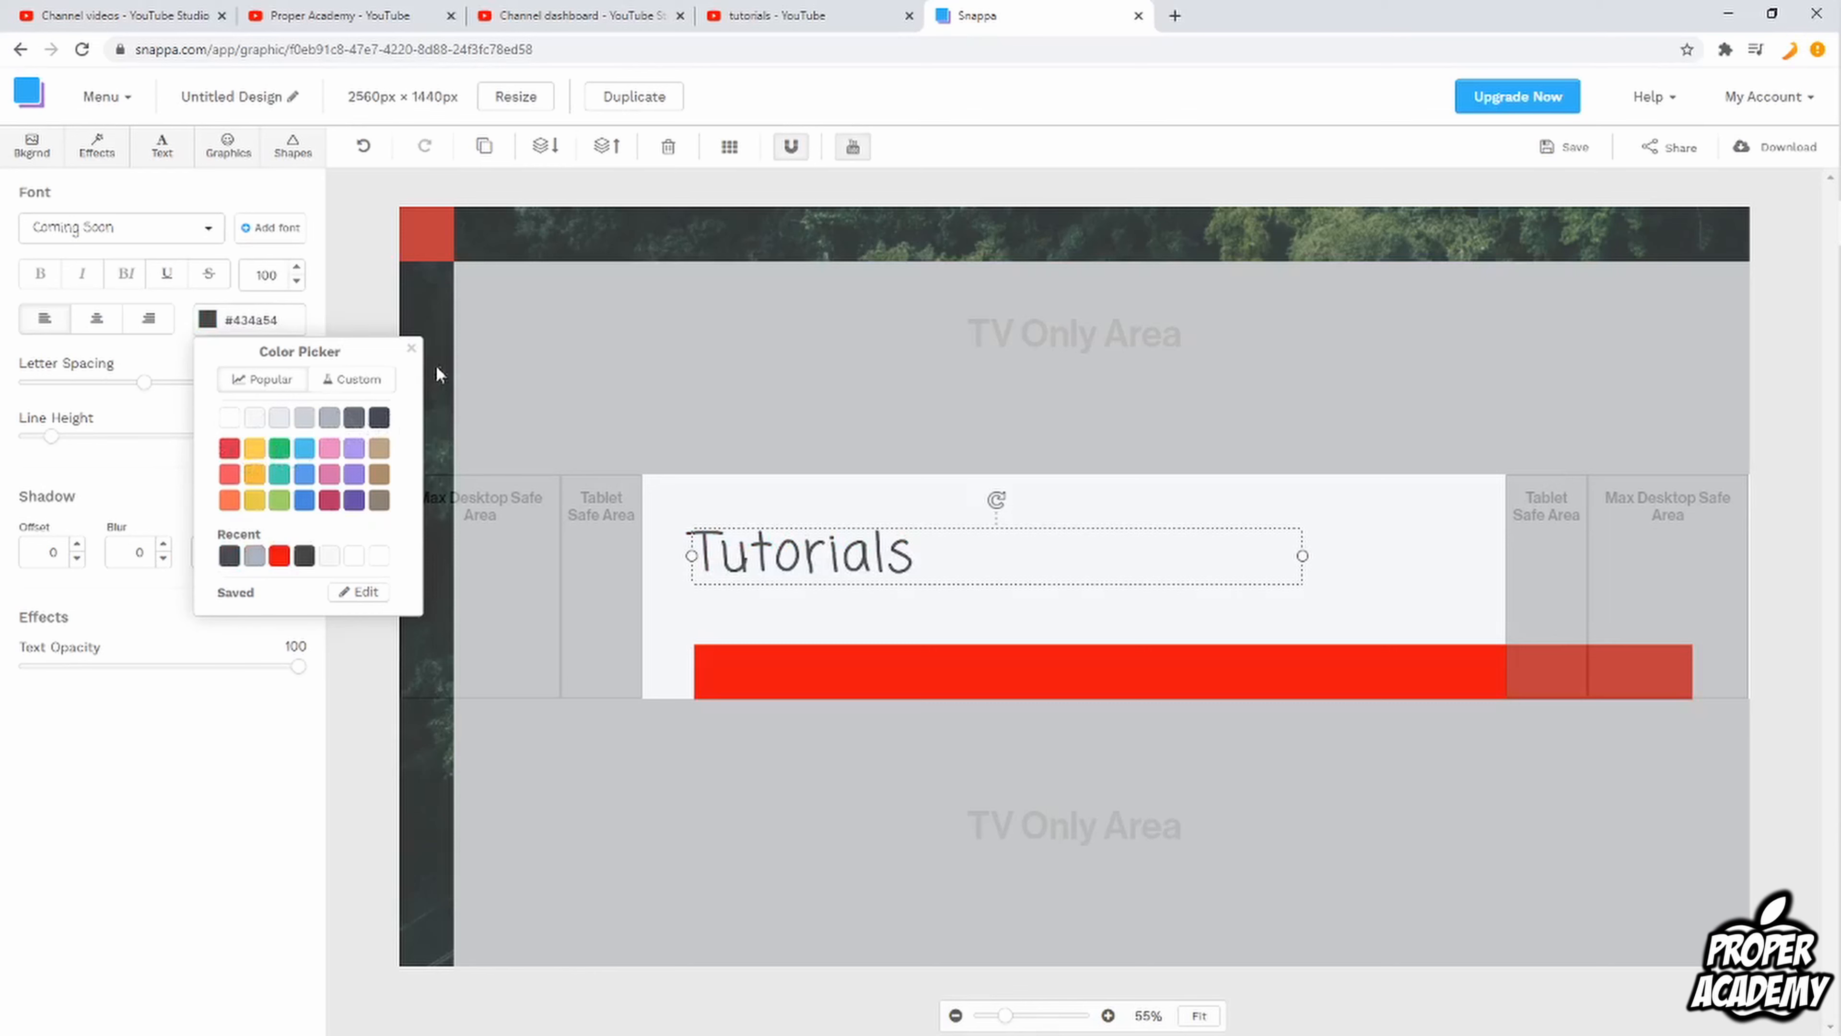
click(411, 348)
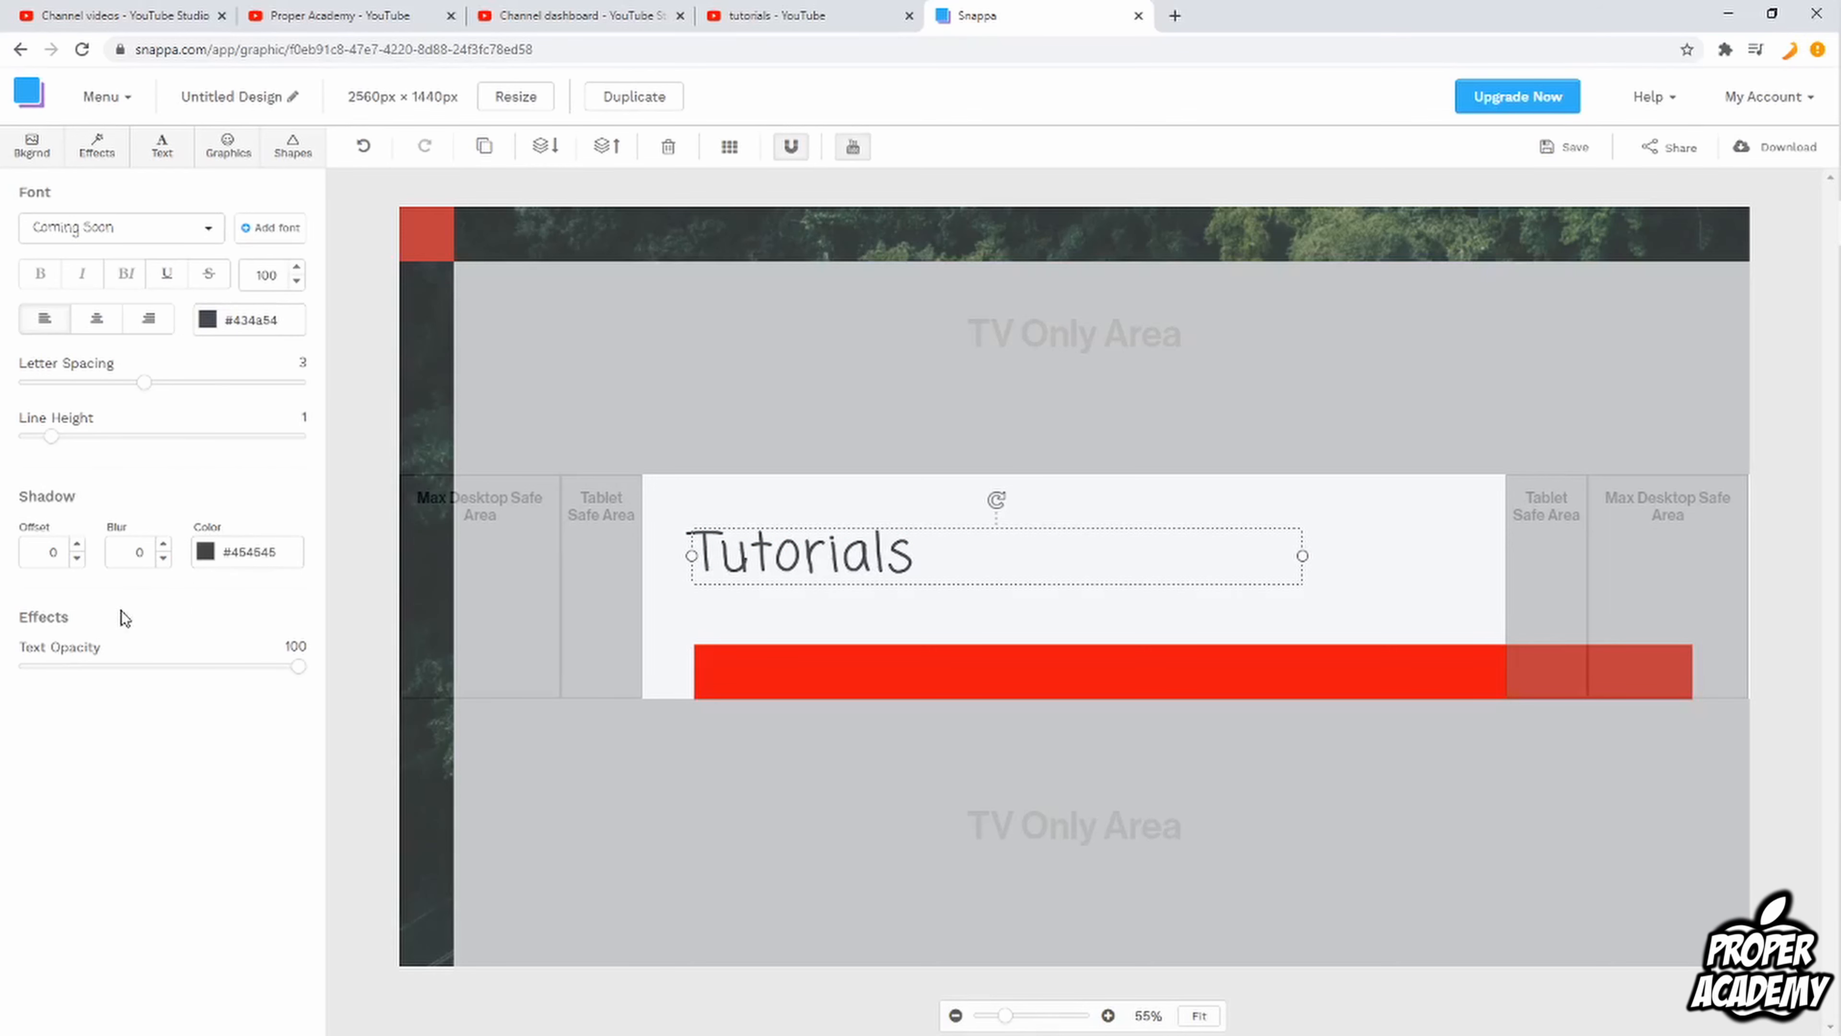
drag(294, 668, 338, 667)
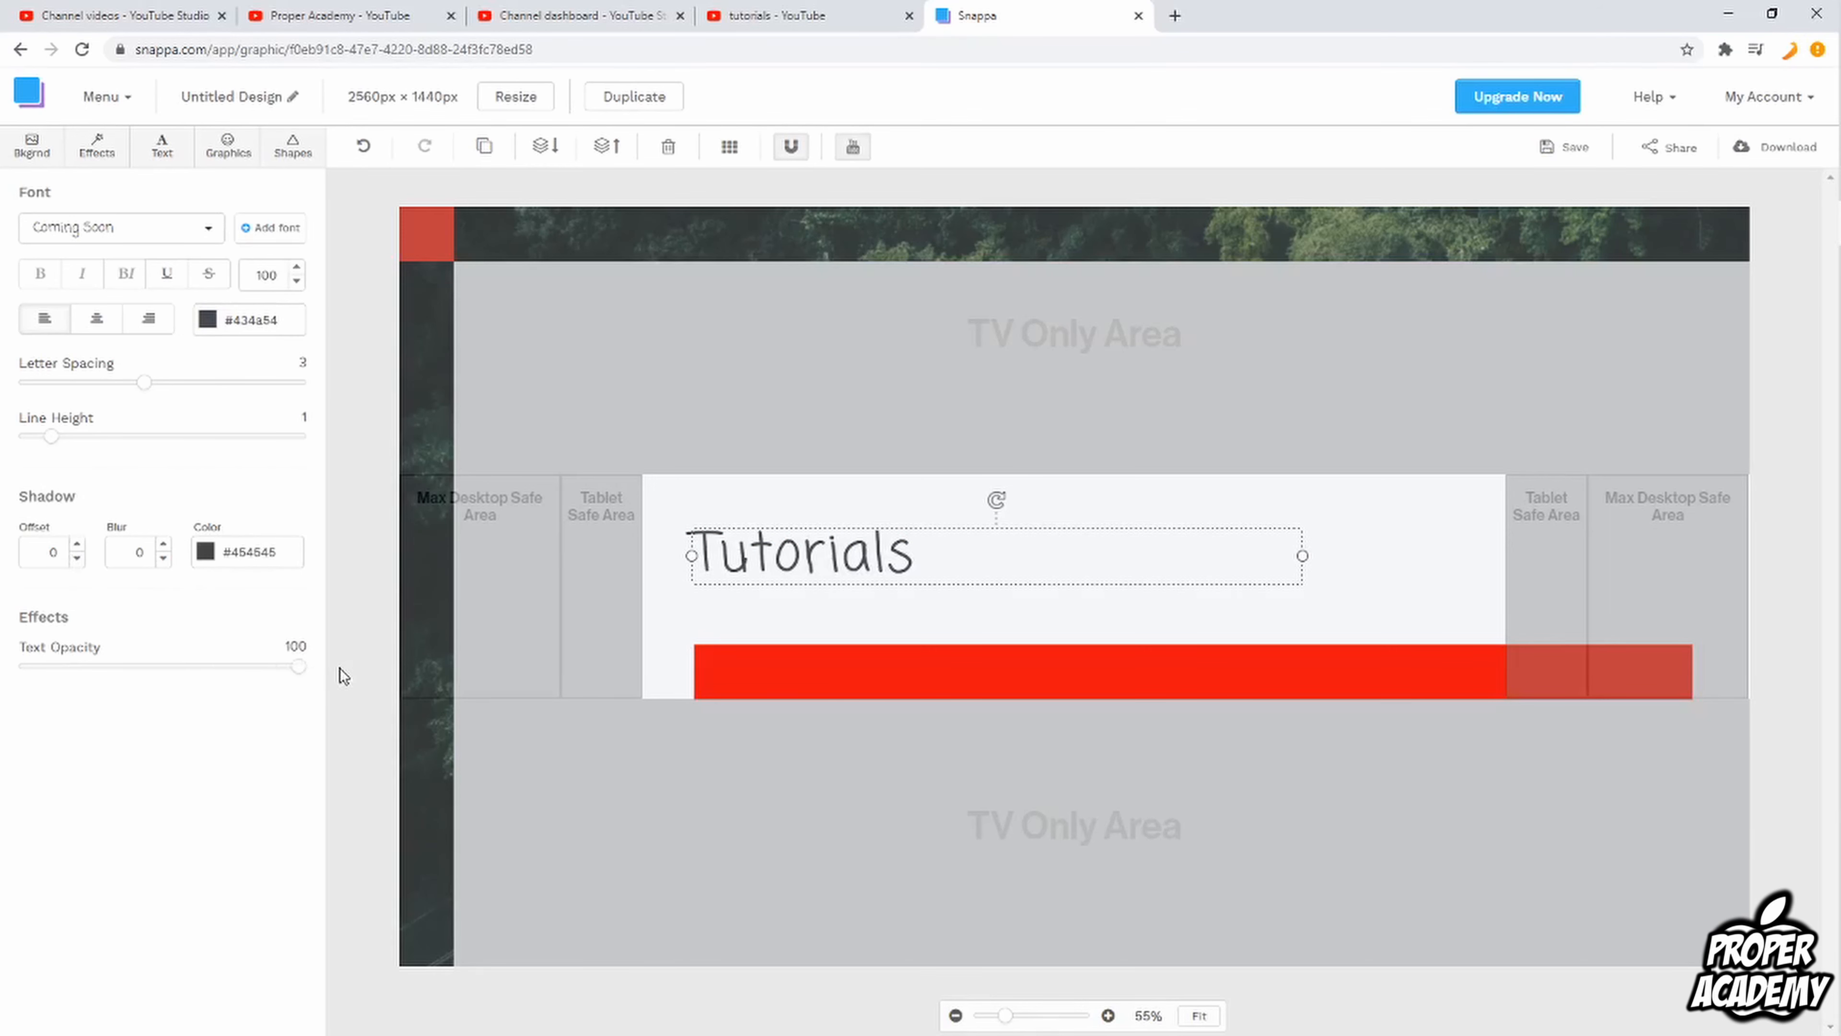
click(228, 149)
scroll(154, 401, down, 9)
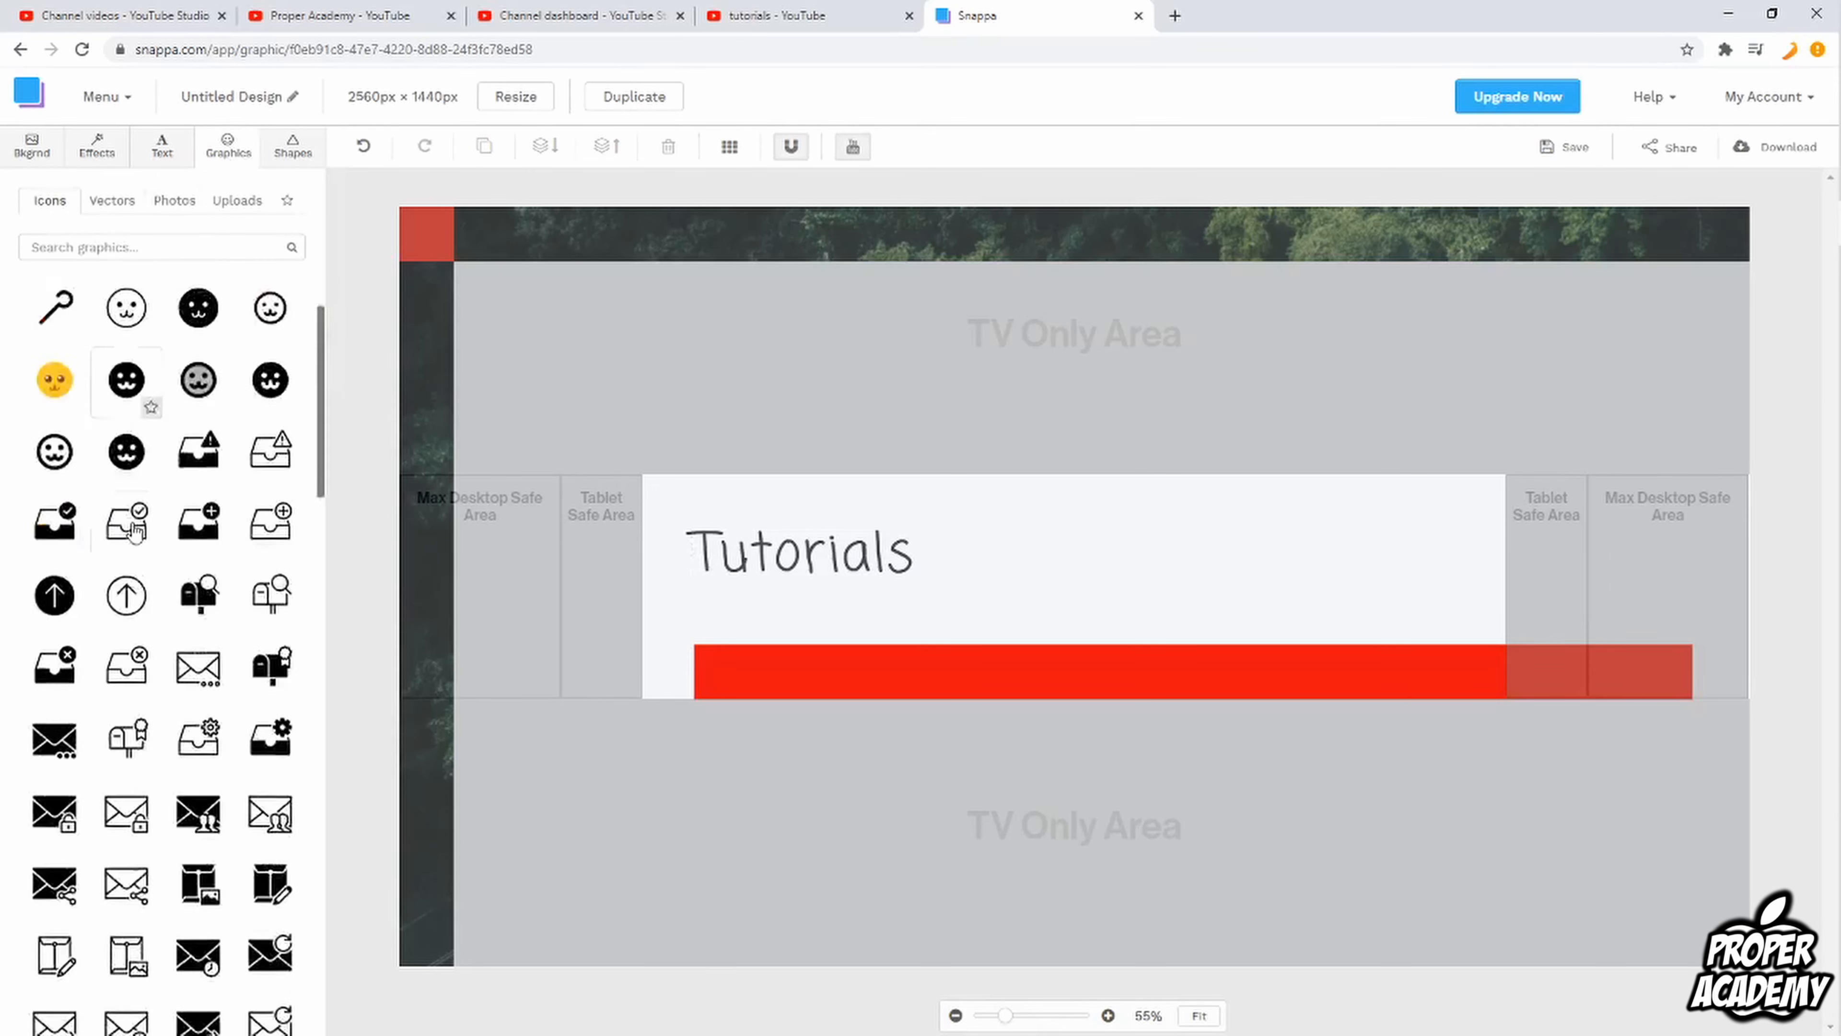
click(98, 154)
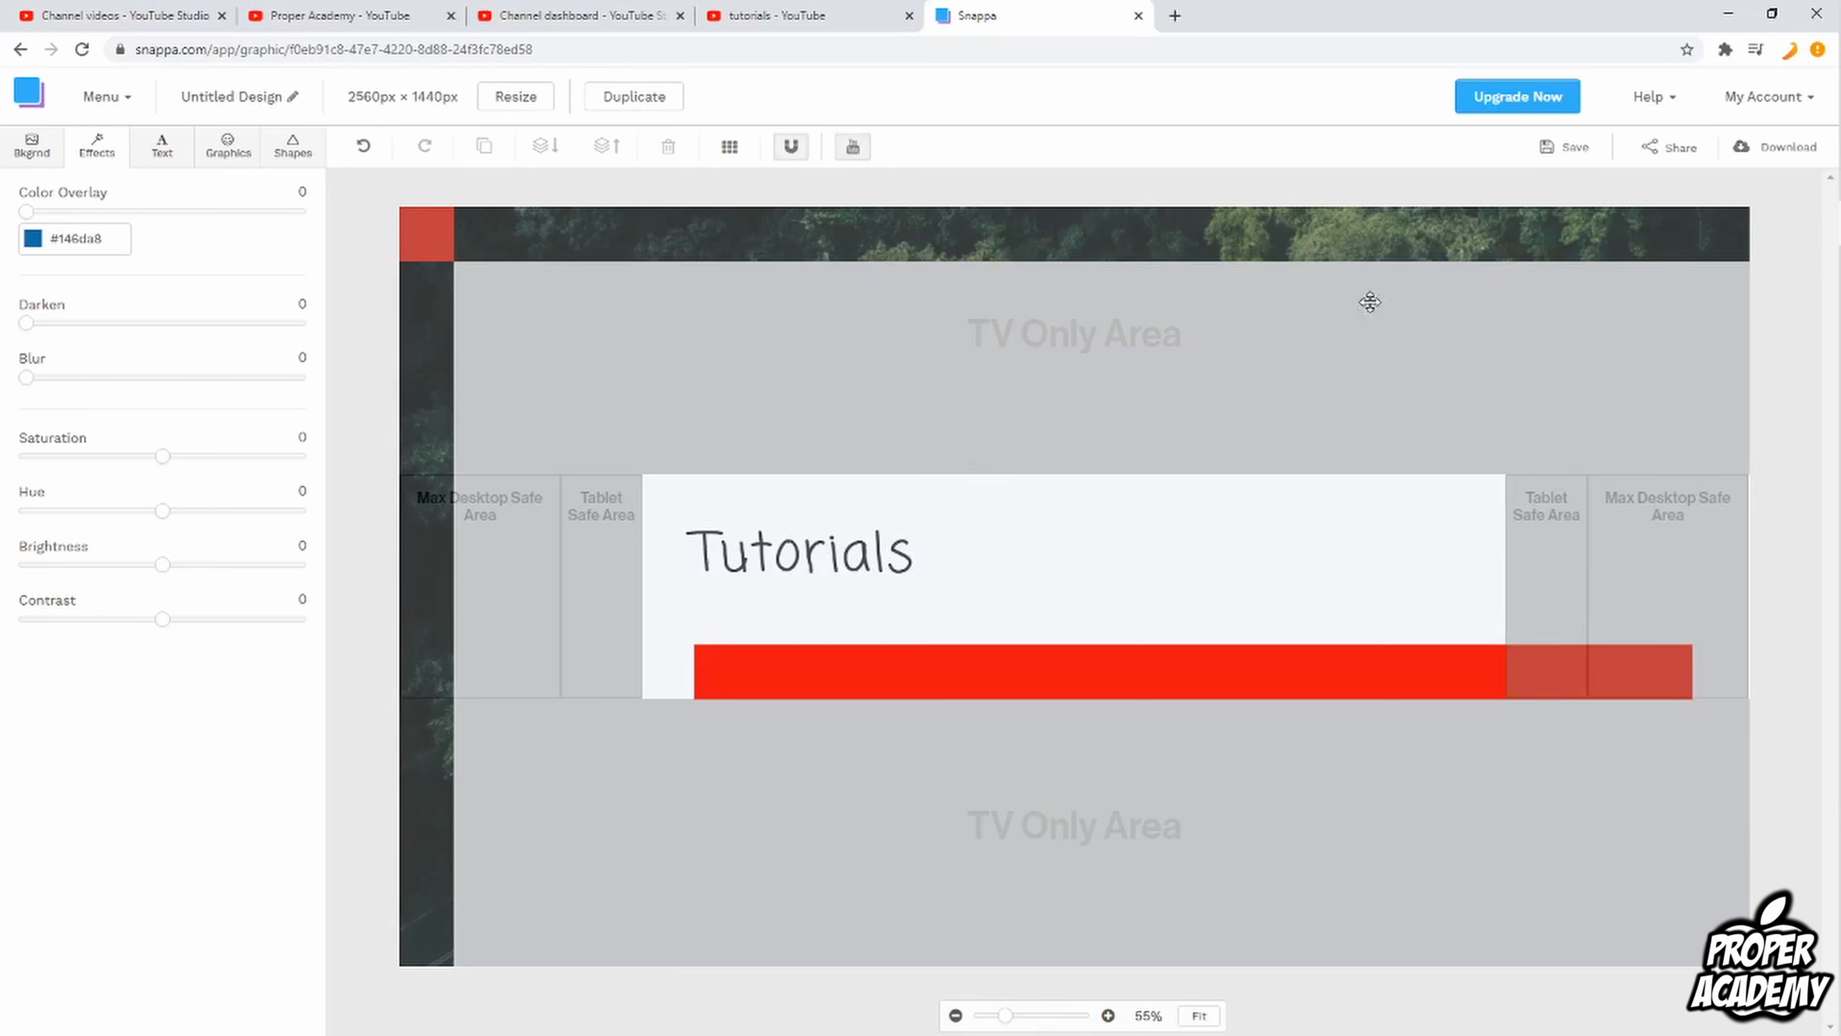
Download the banner as a high-res PNG and show the downloaded file in its folder
click(1787, 151)
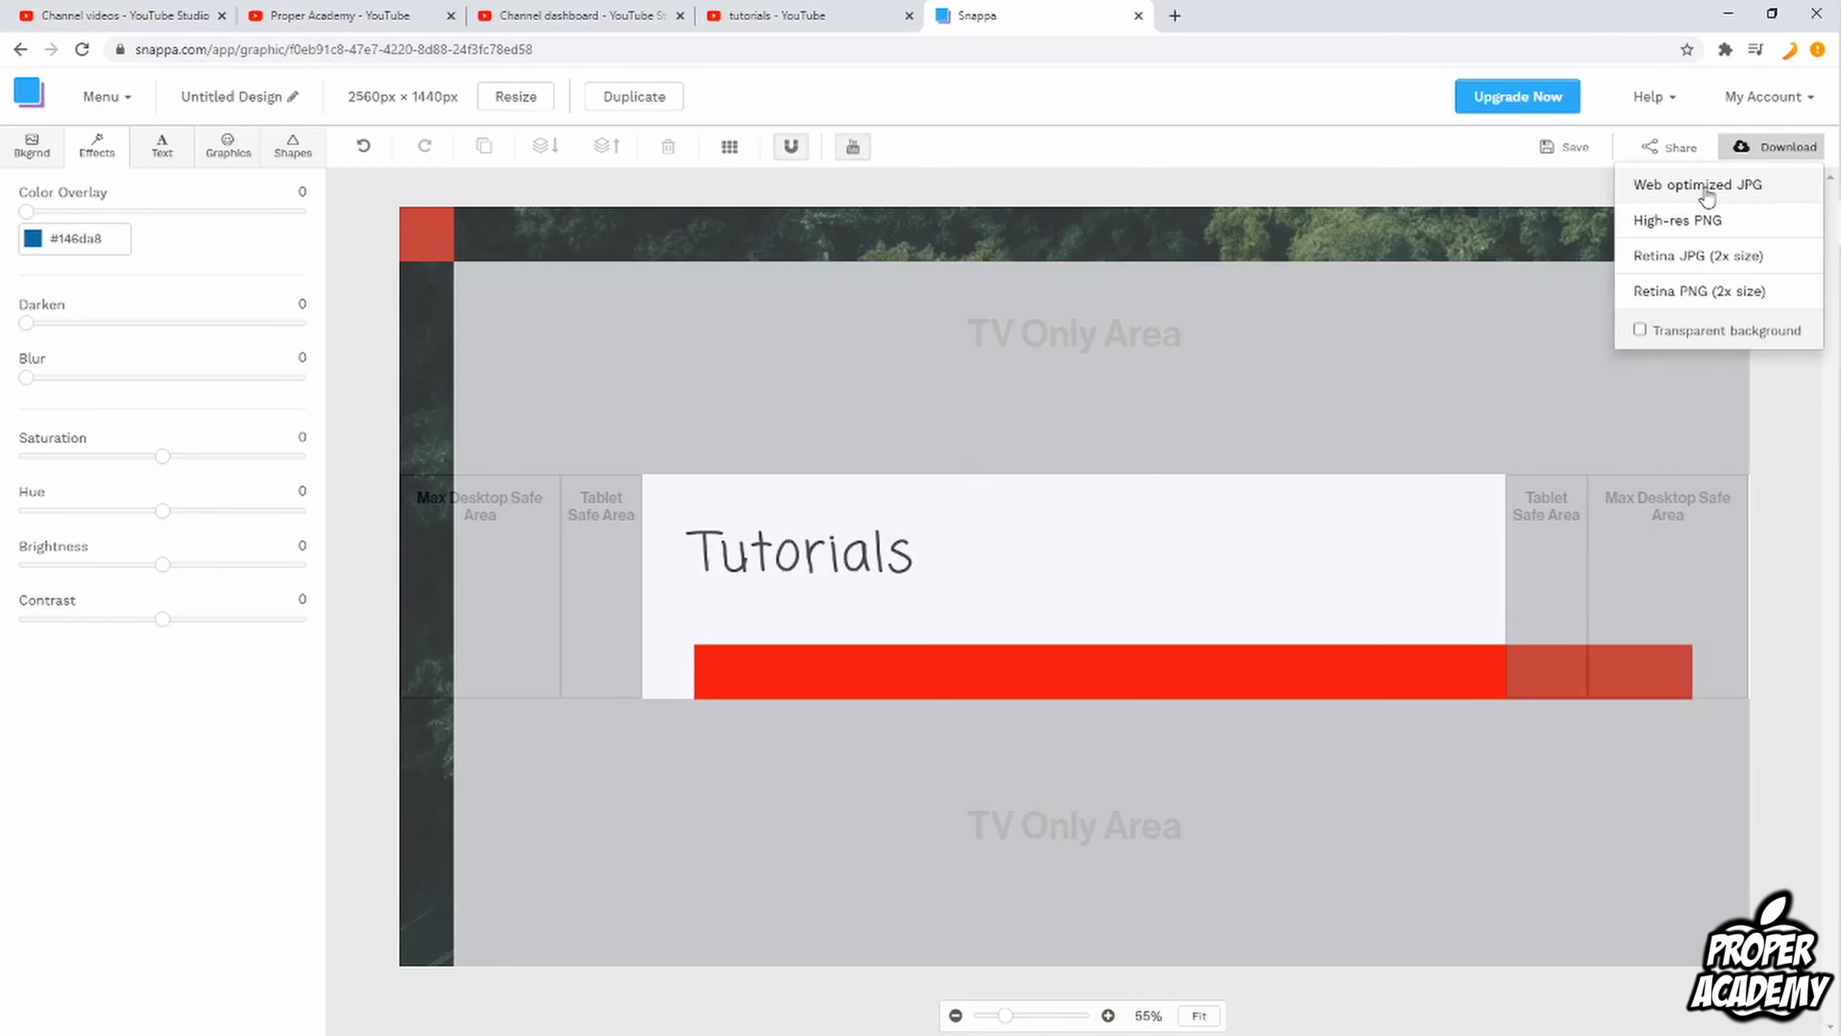
click(1709, 223)
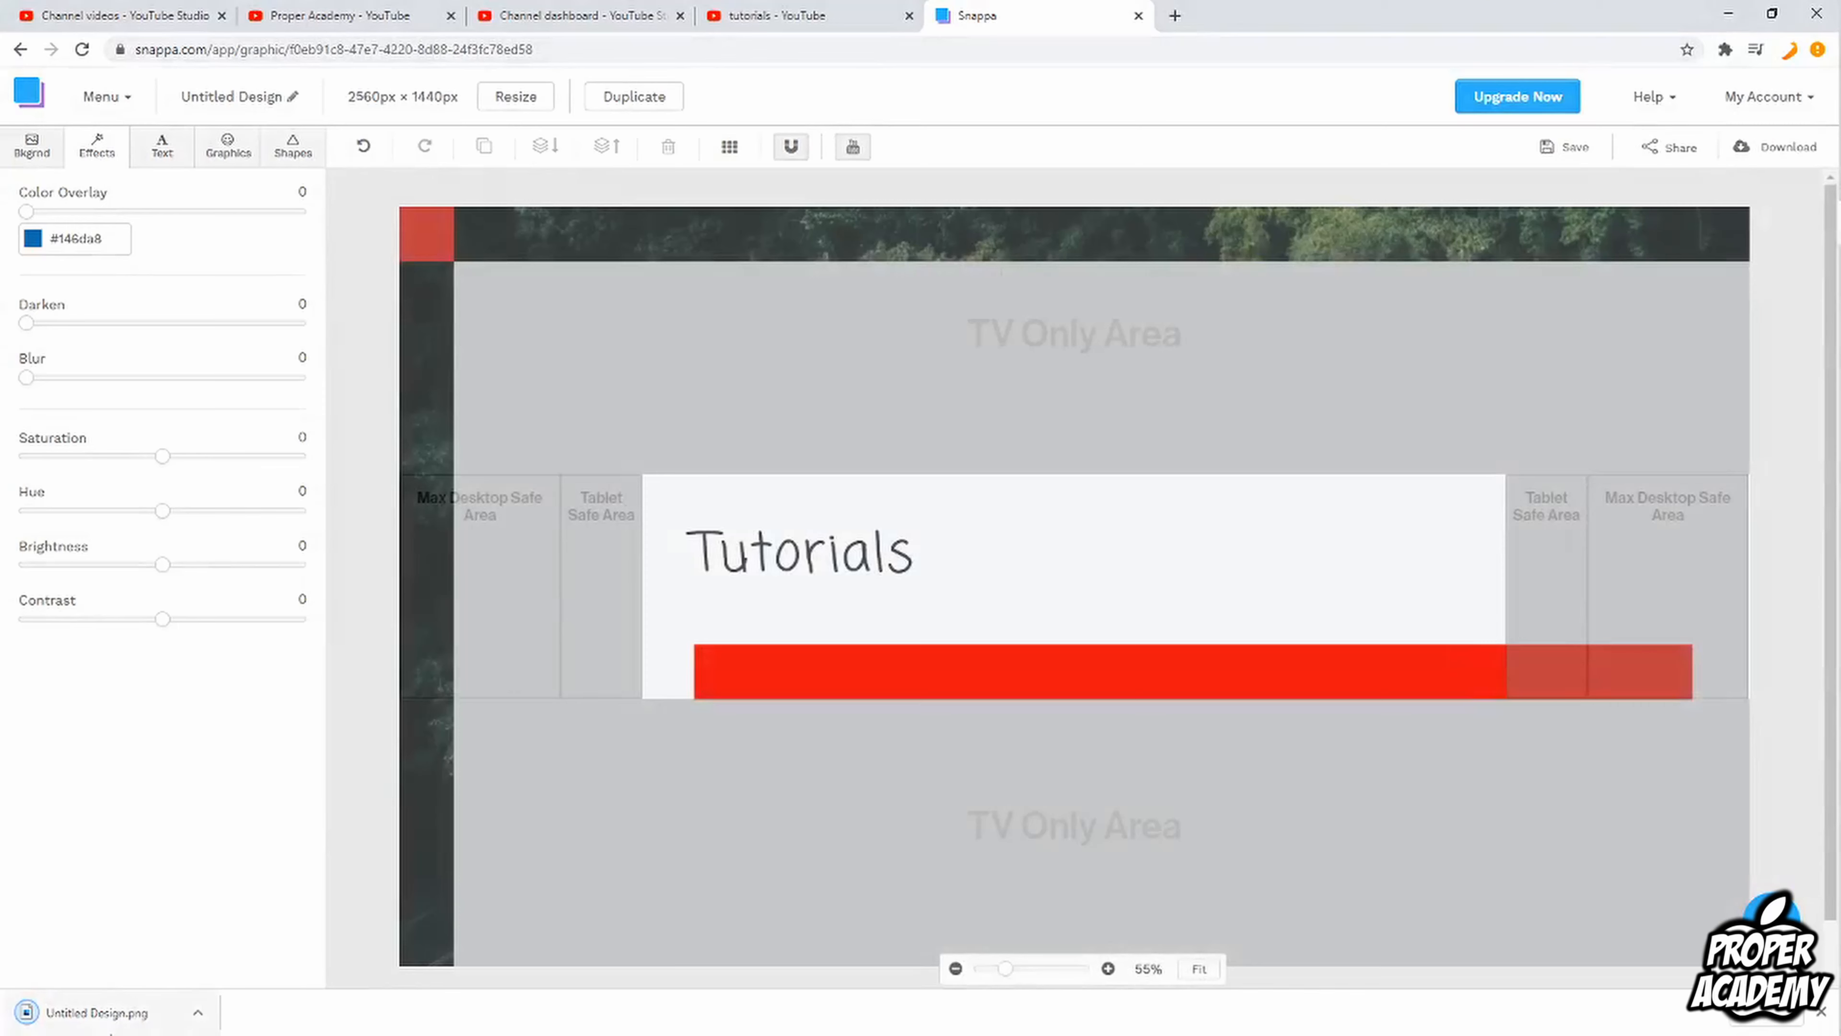
click(197, 1013)
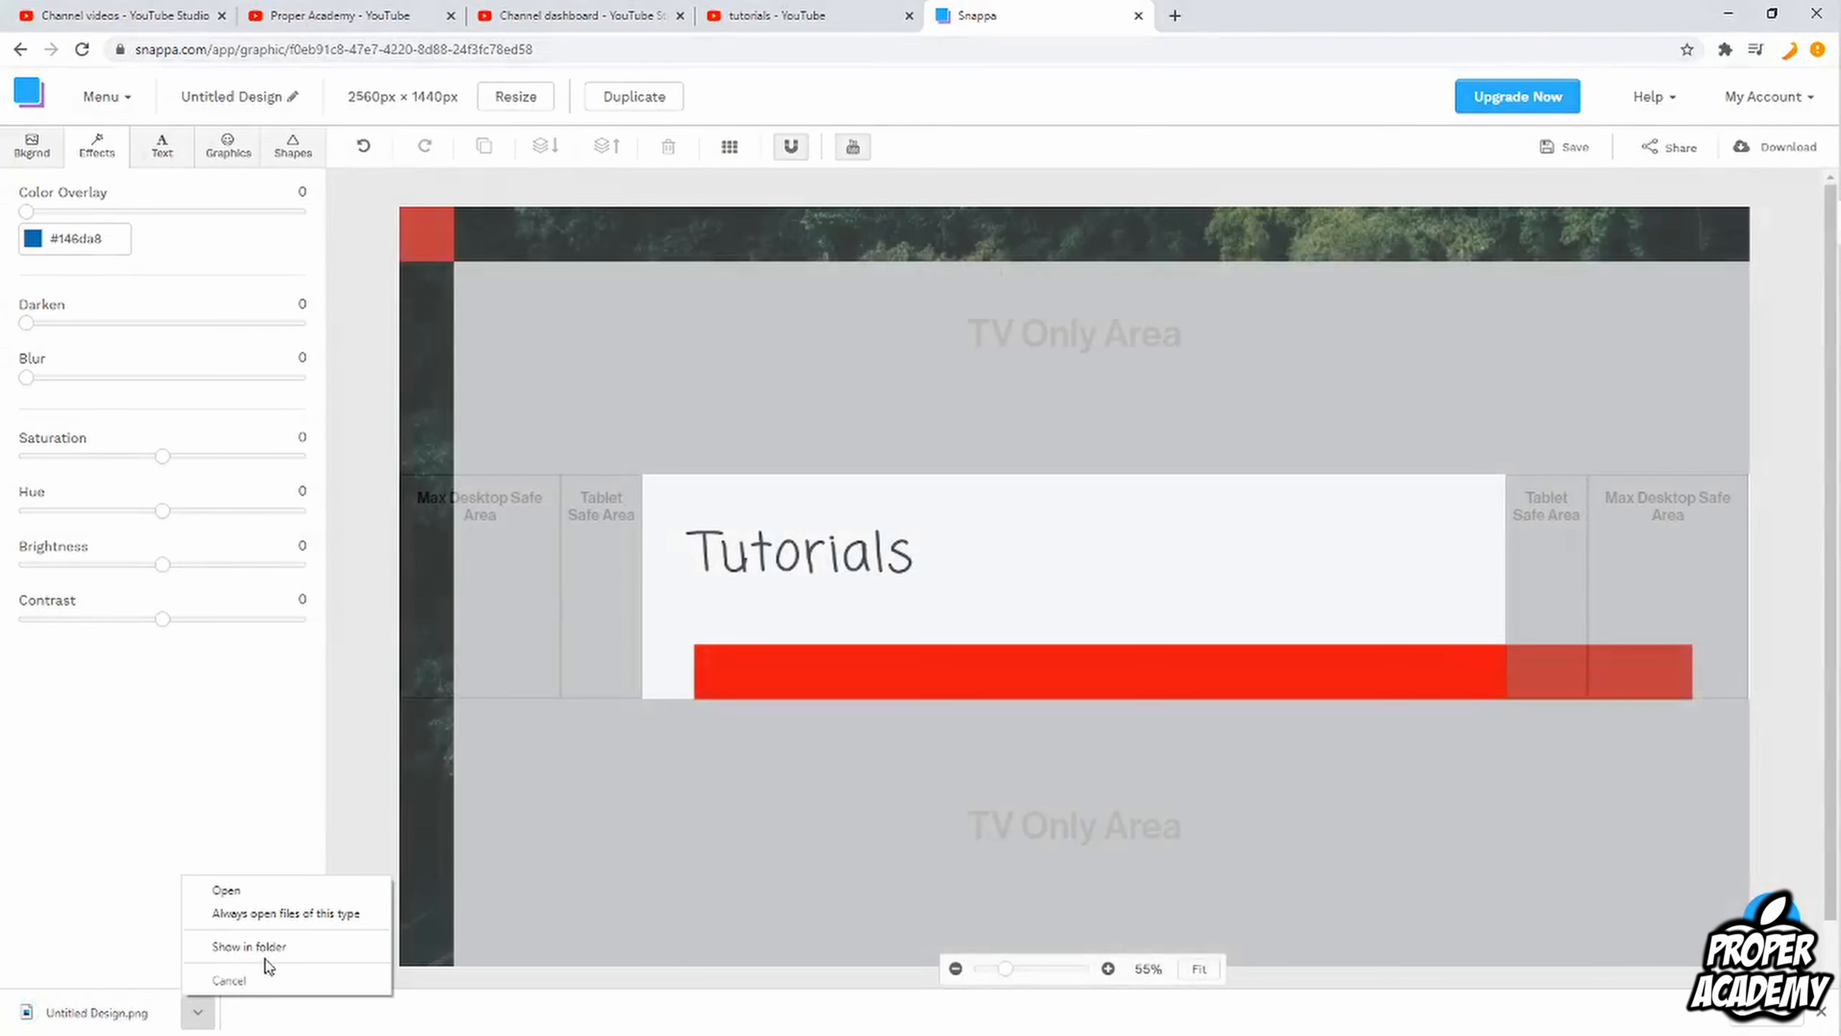
click(278, 946)
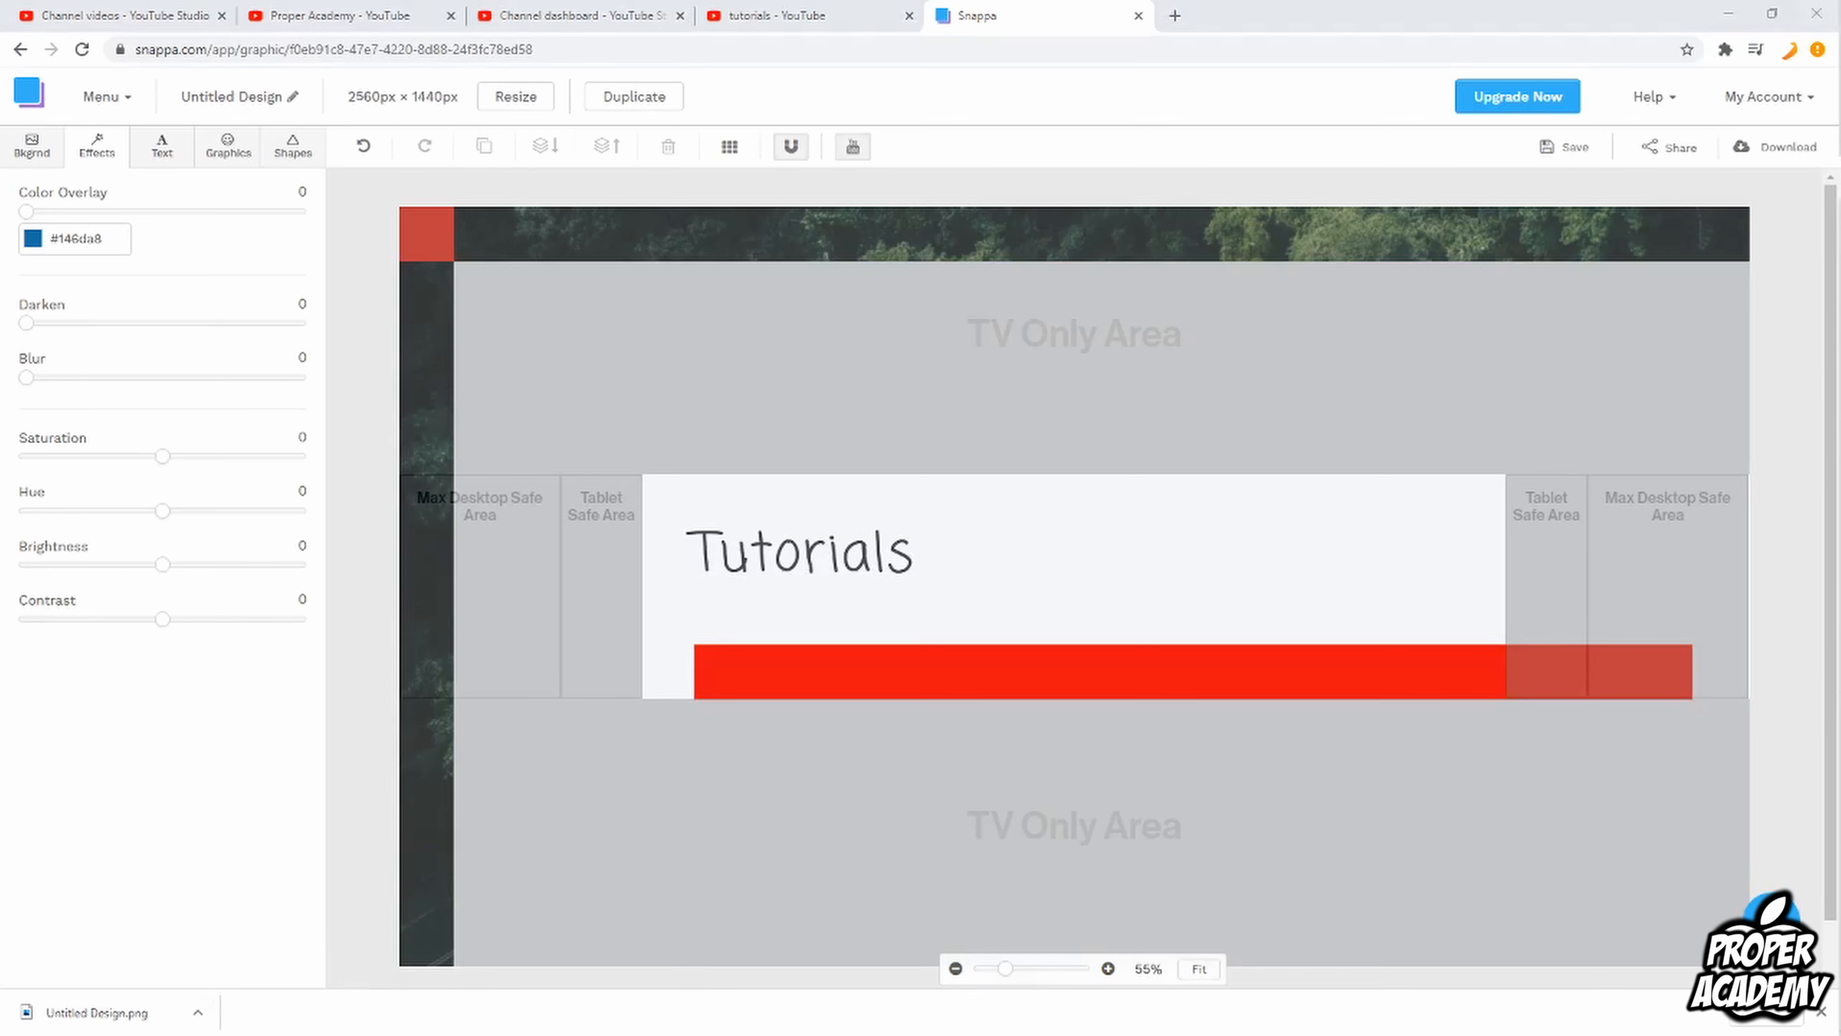
key(alt+Tab)
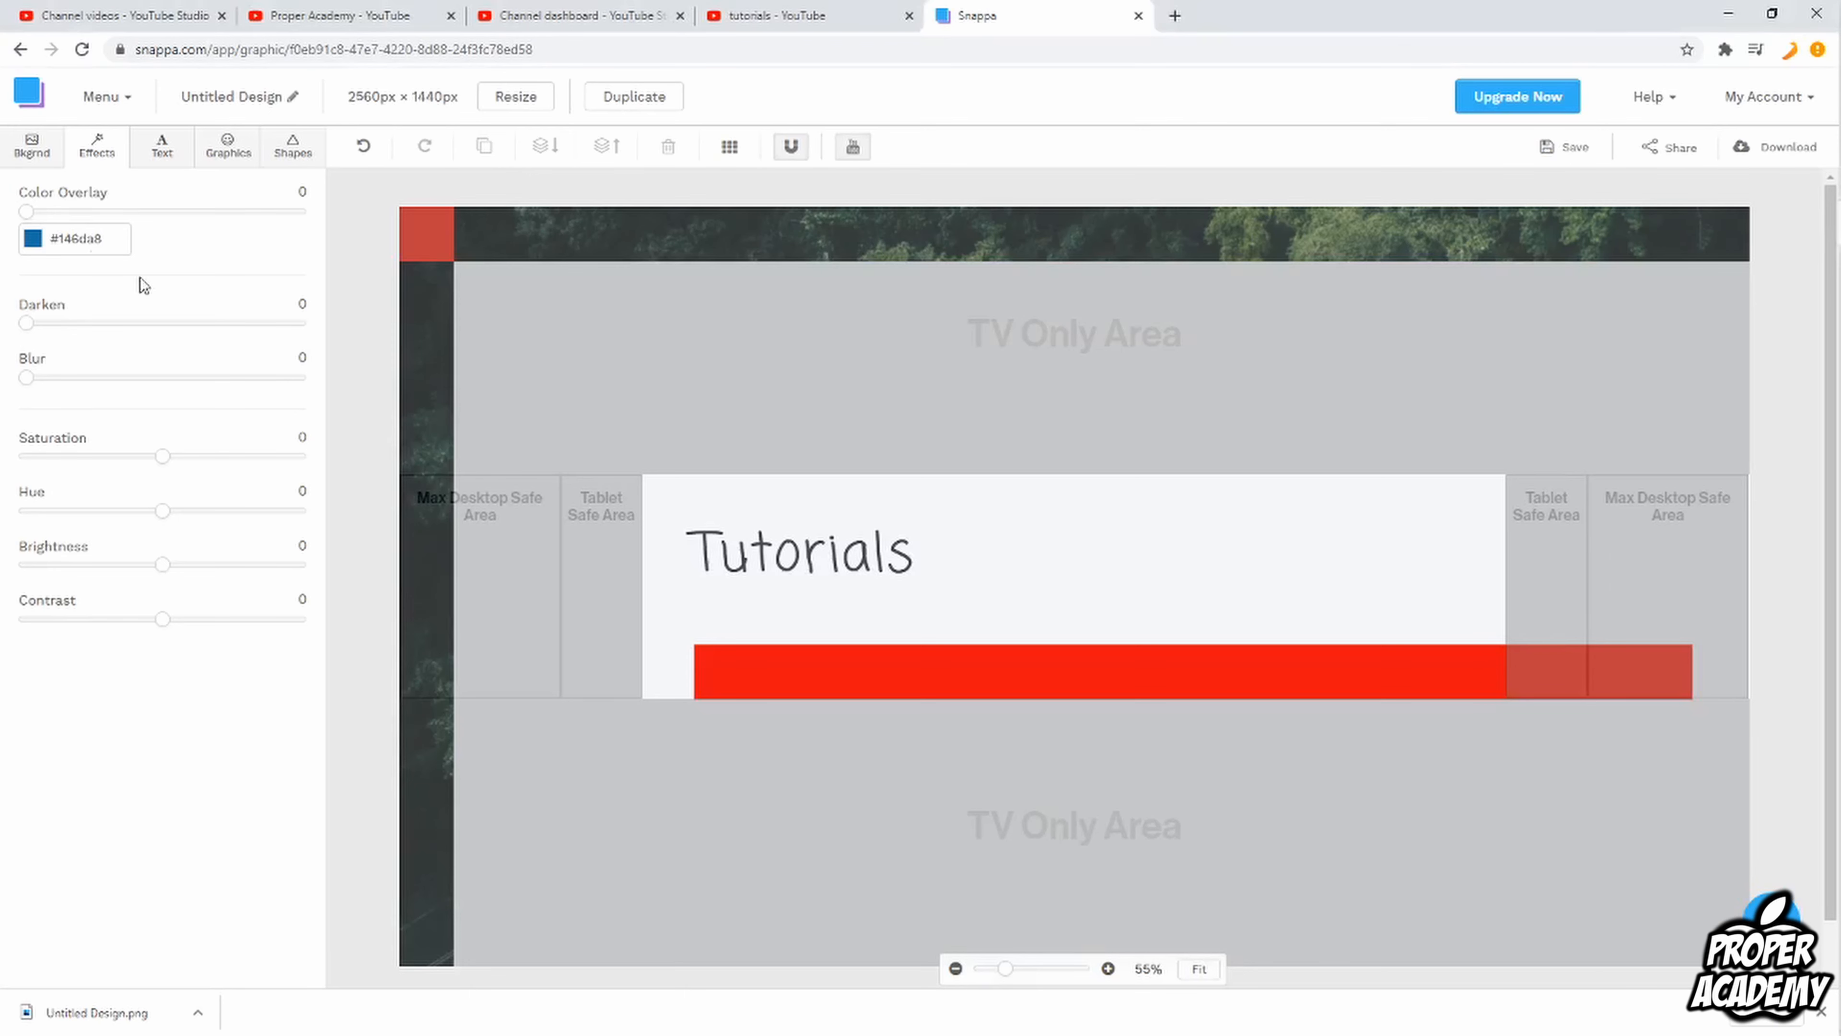
On the tutorials YouTube channel, upload Untitled Design from Downloads as the channel art, check its crop and apply it
click(797, 10)
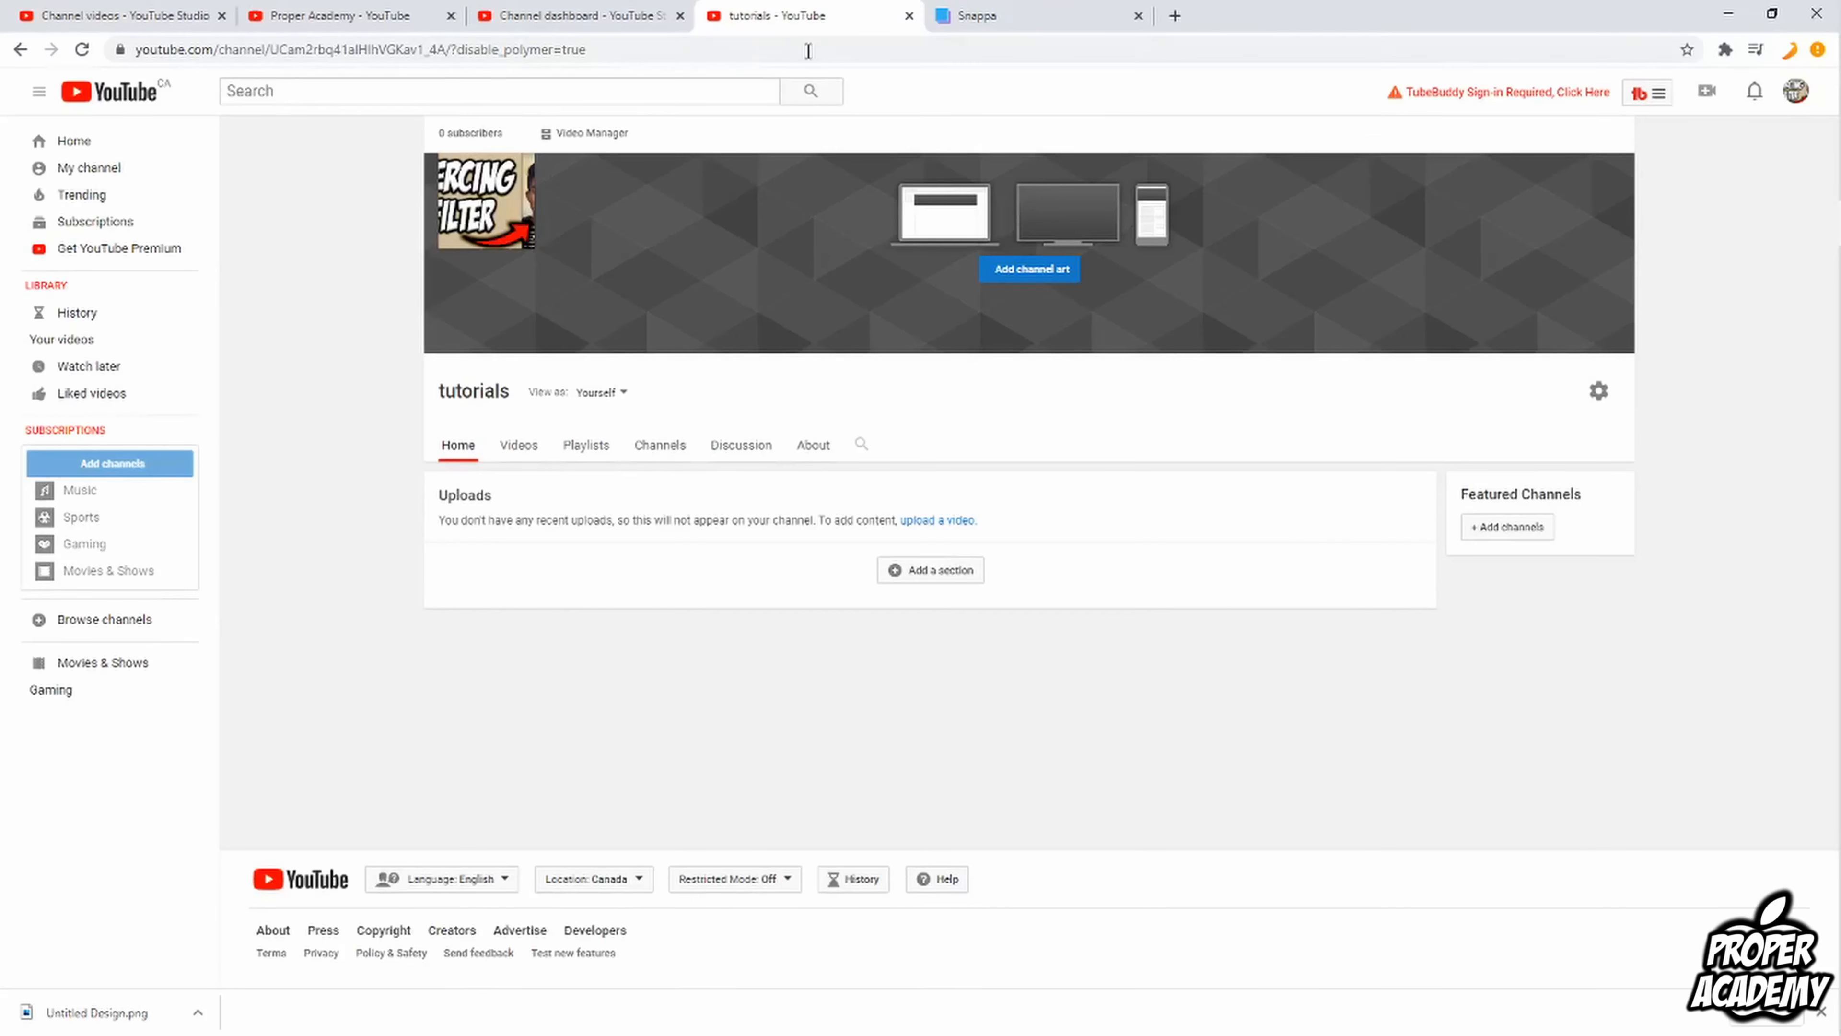
click(1023, 278)
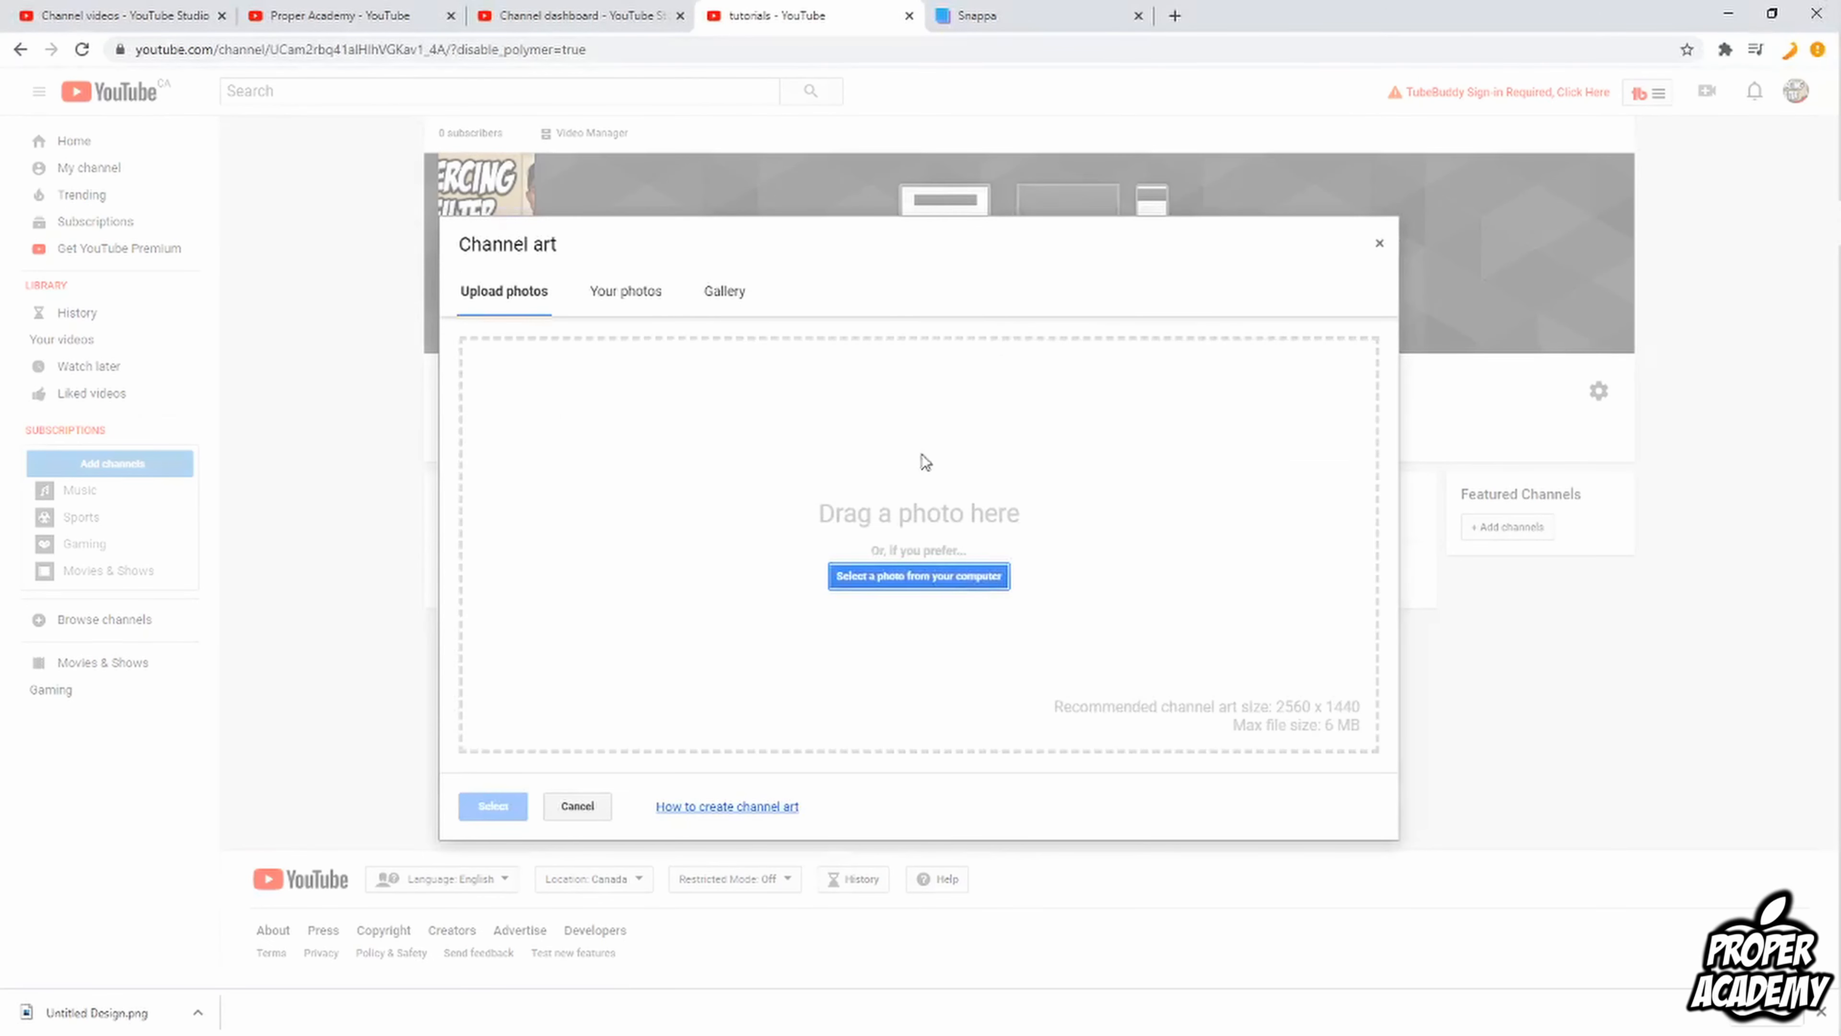
click(888, 580)
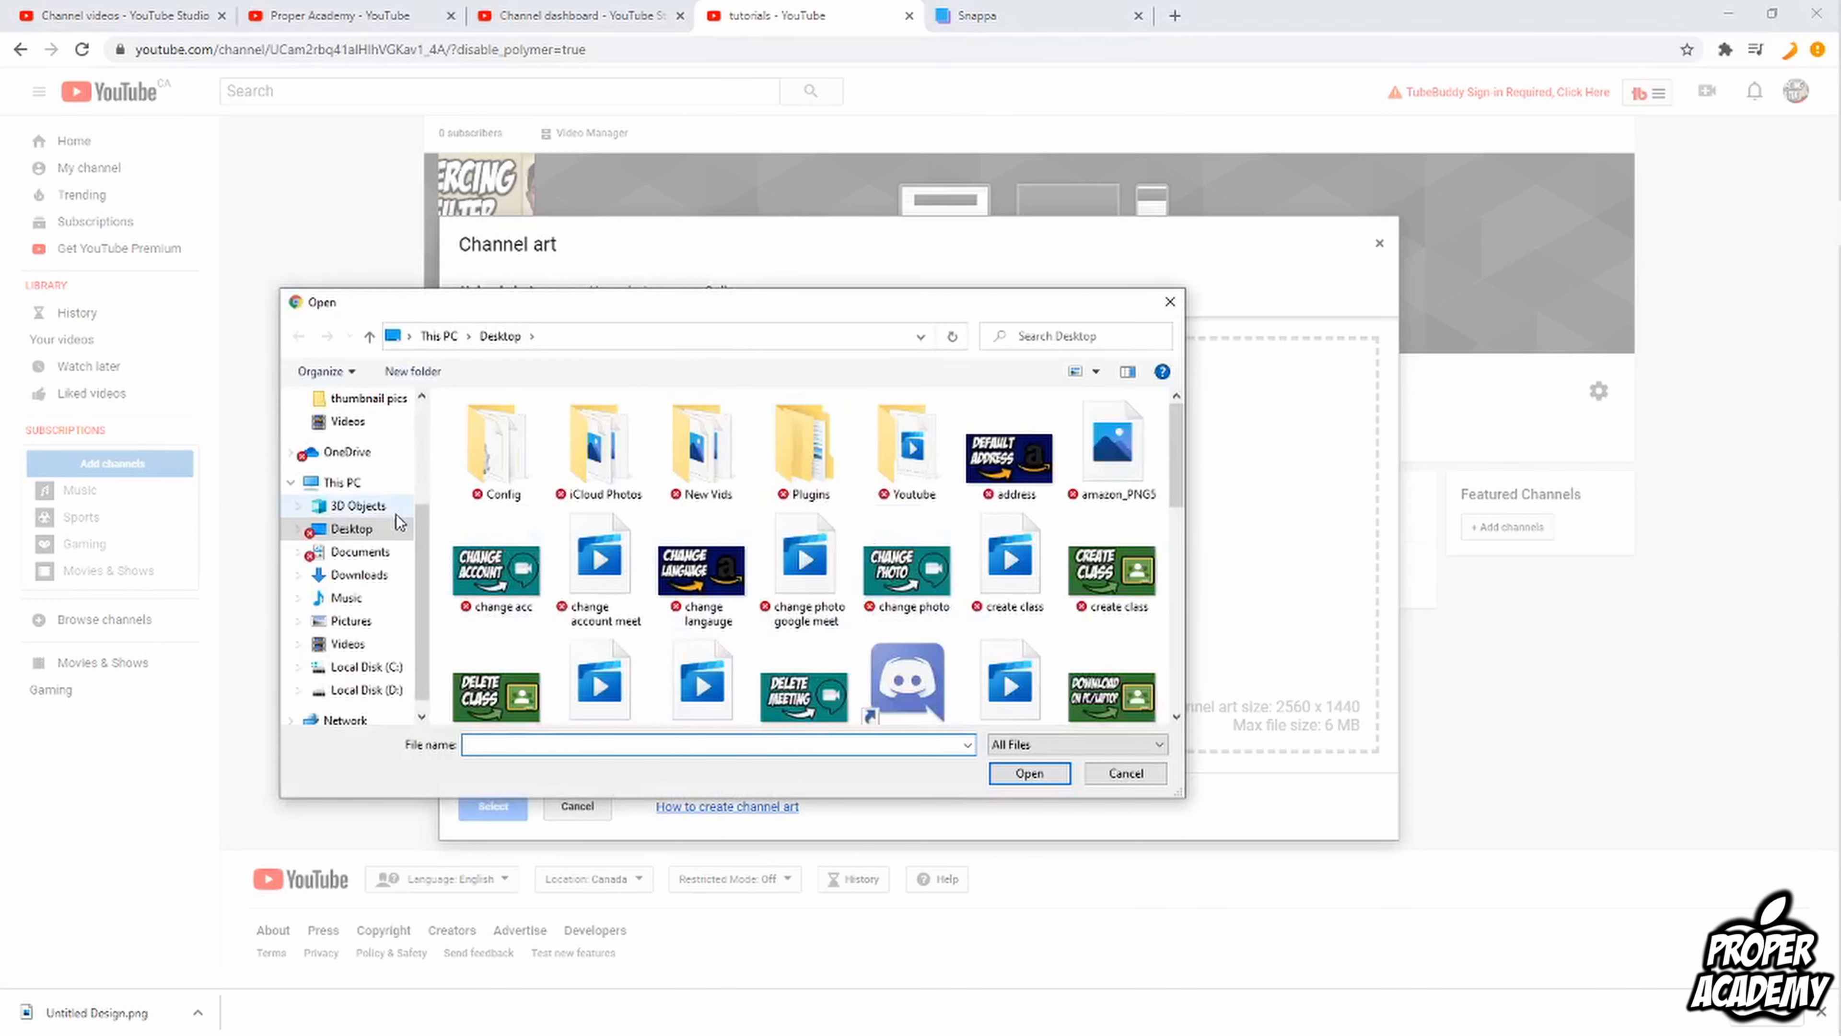
click(370, 578)
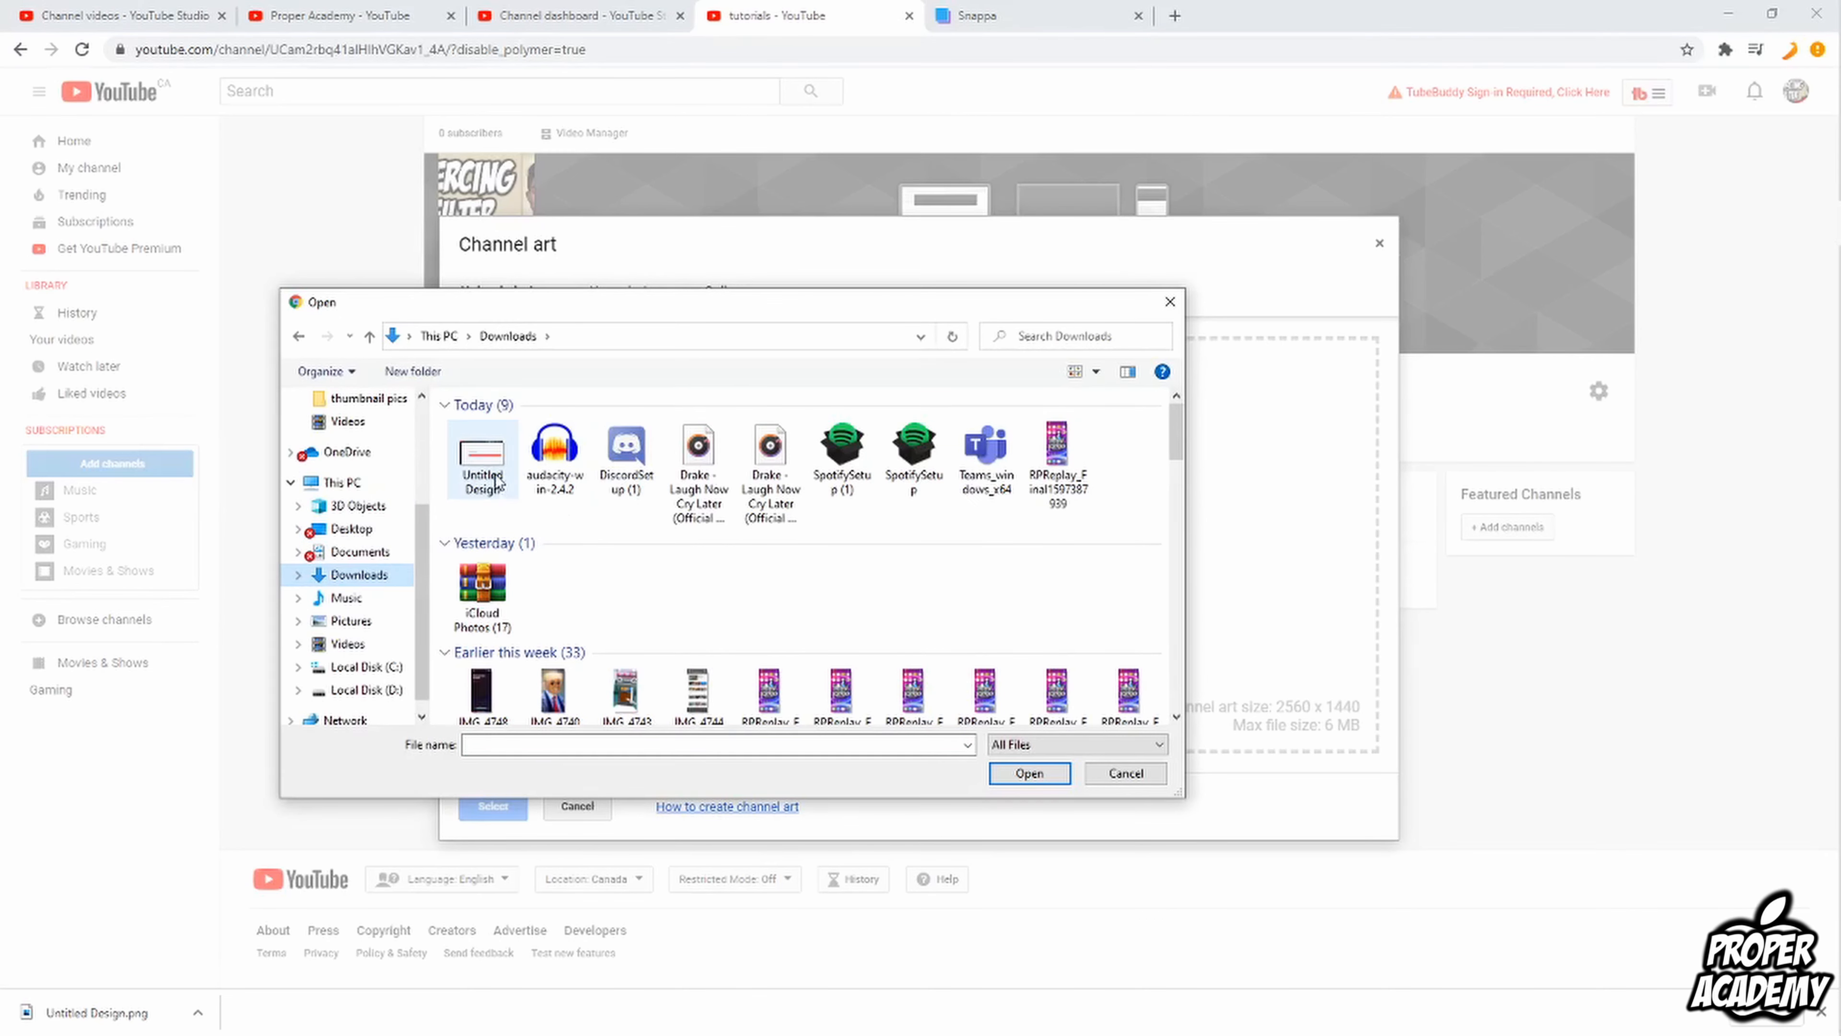
click(482, 457)
click(1030, 773)
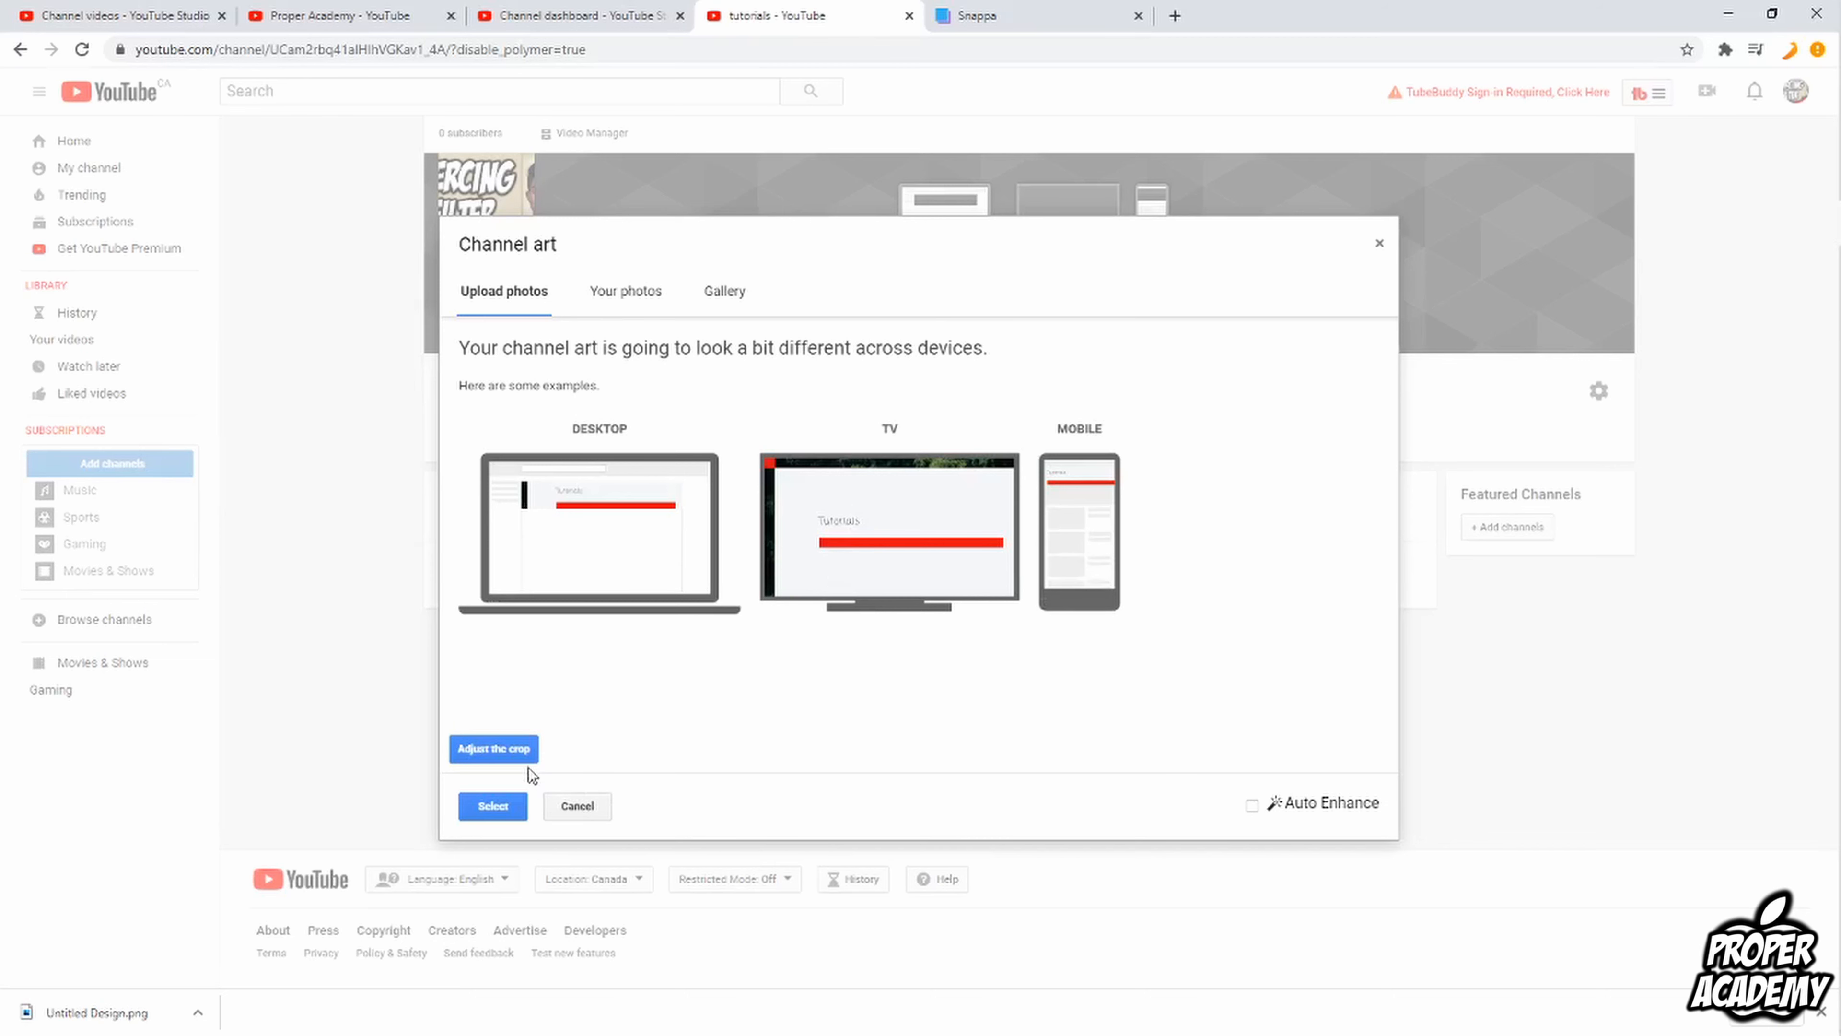
click(500, 752)
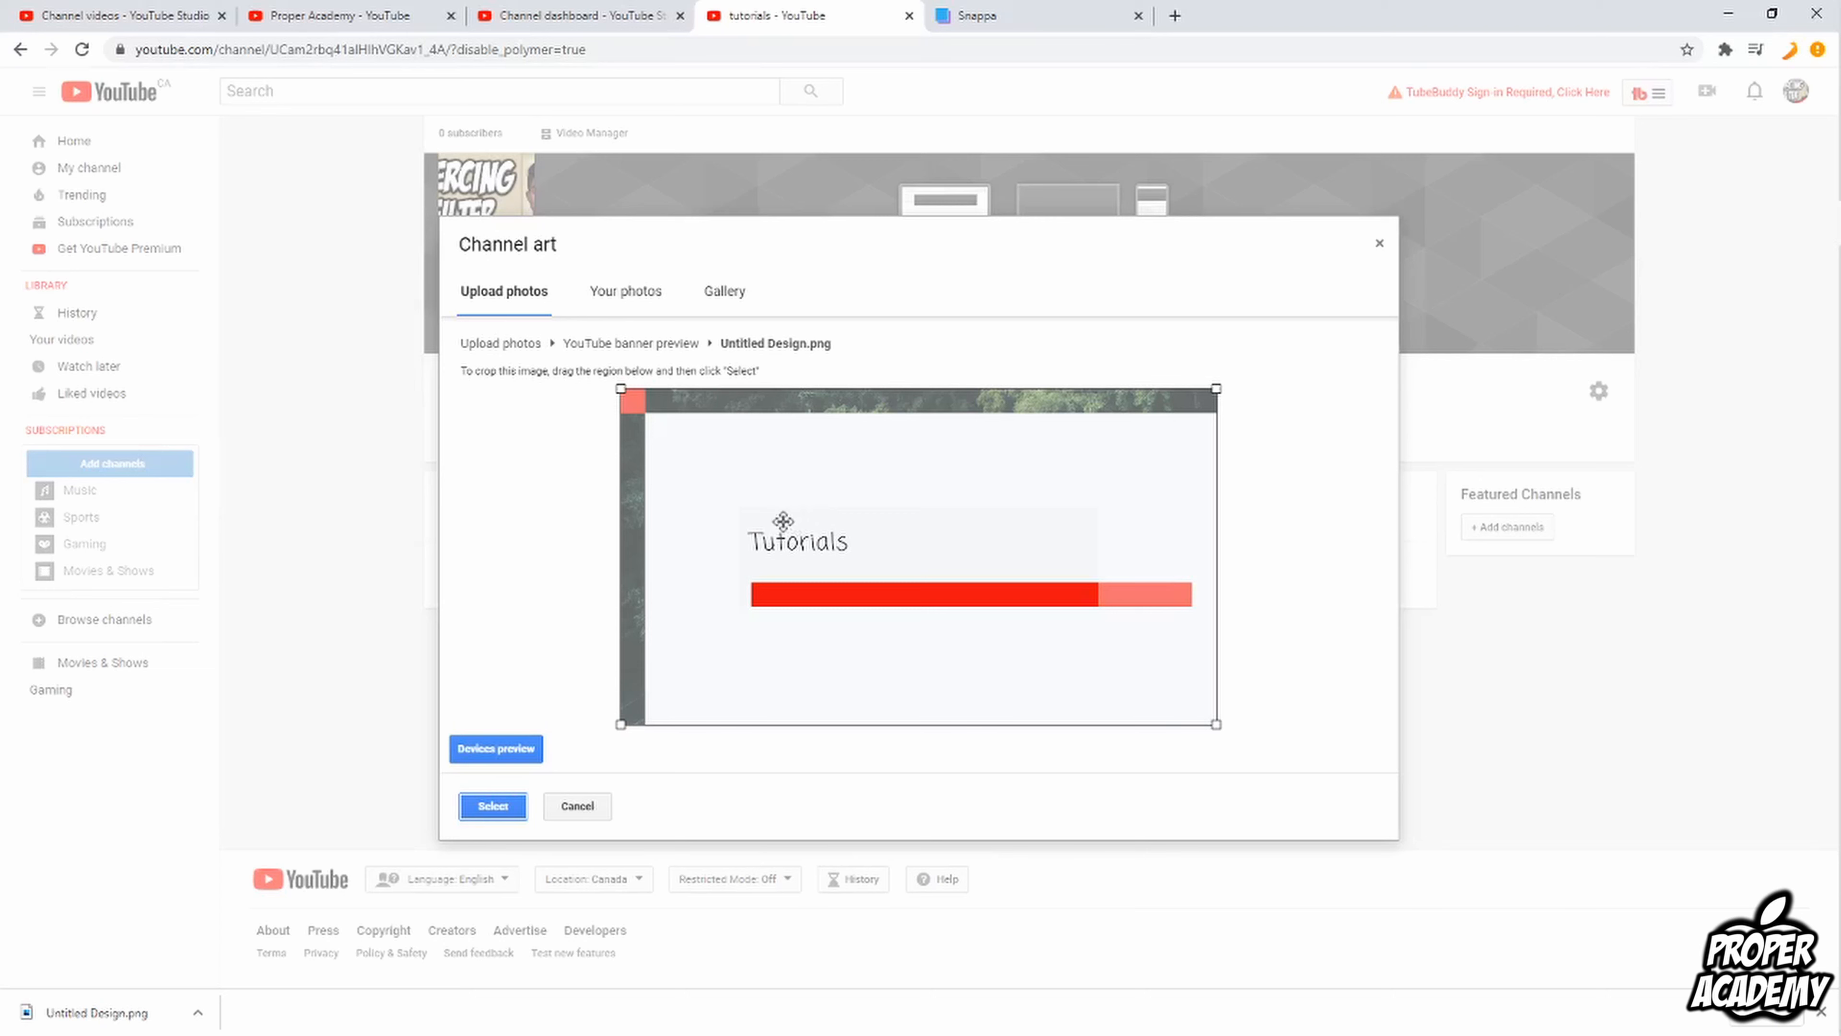
click(489, 808)
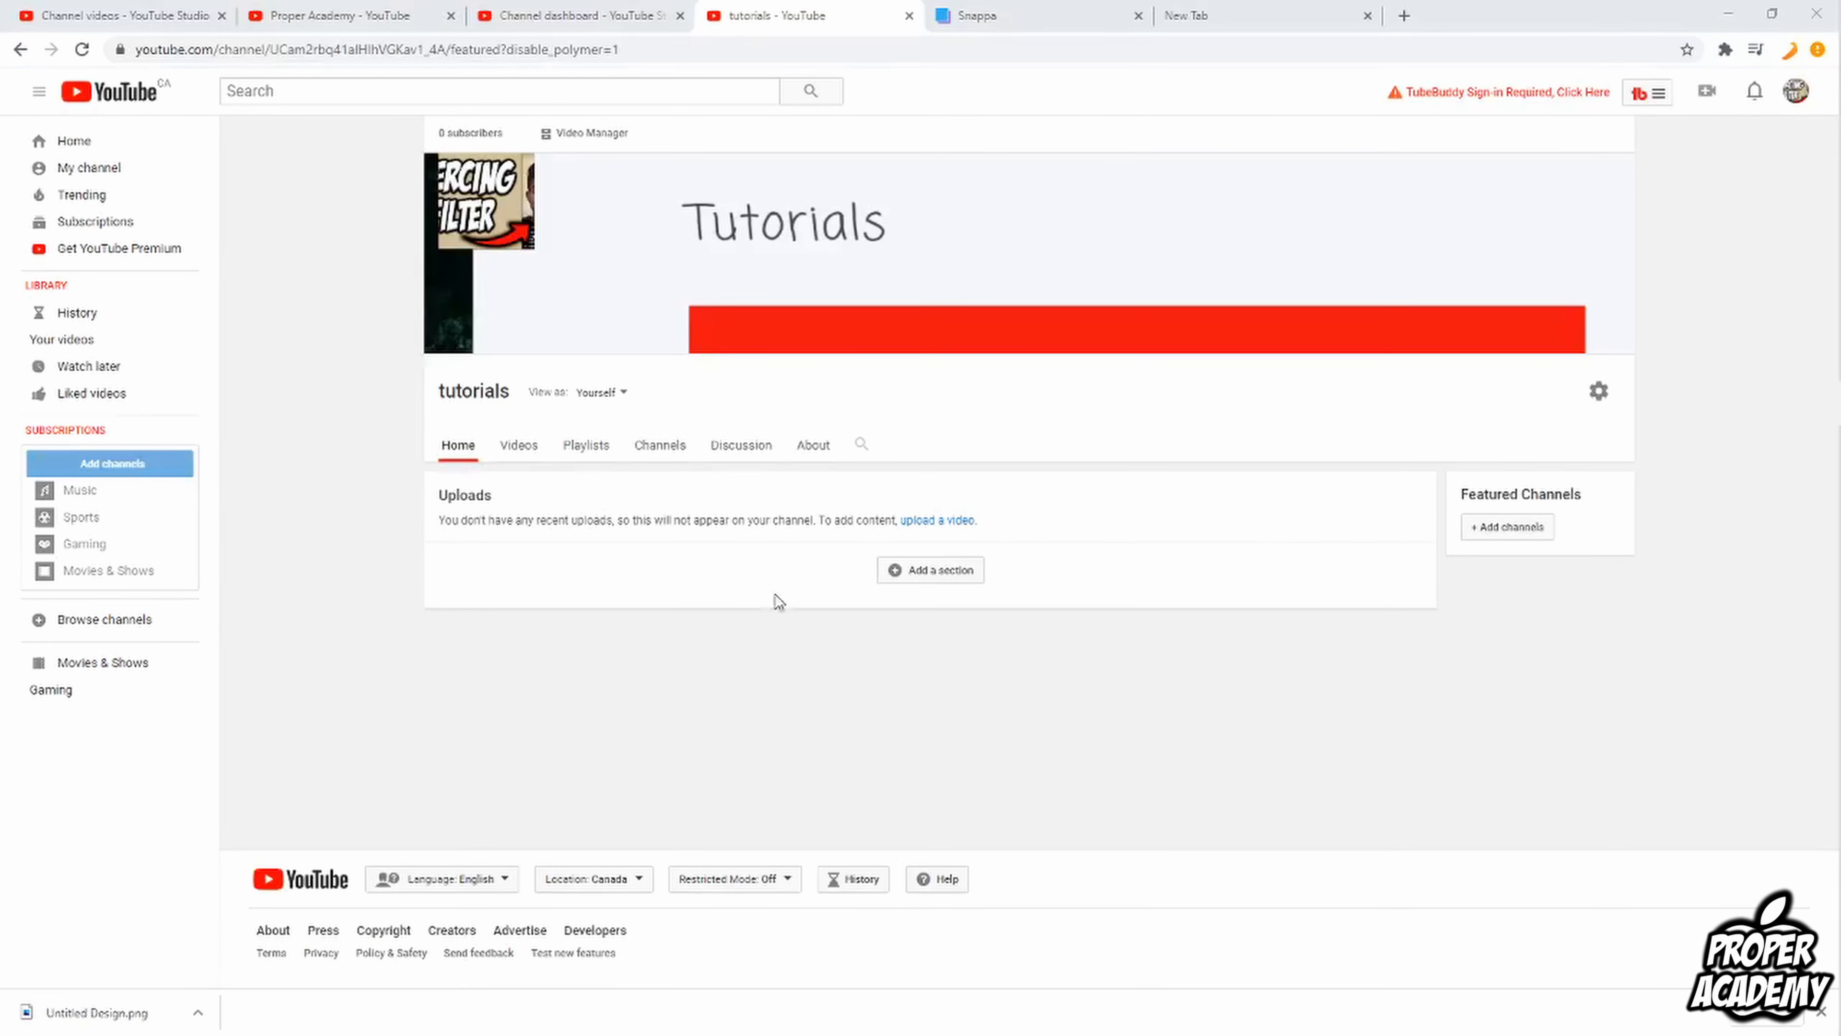
In the channel's About section, add and save the contact e-mail for business inquiries
click(819, 455)
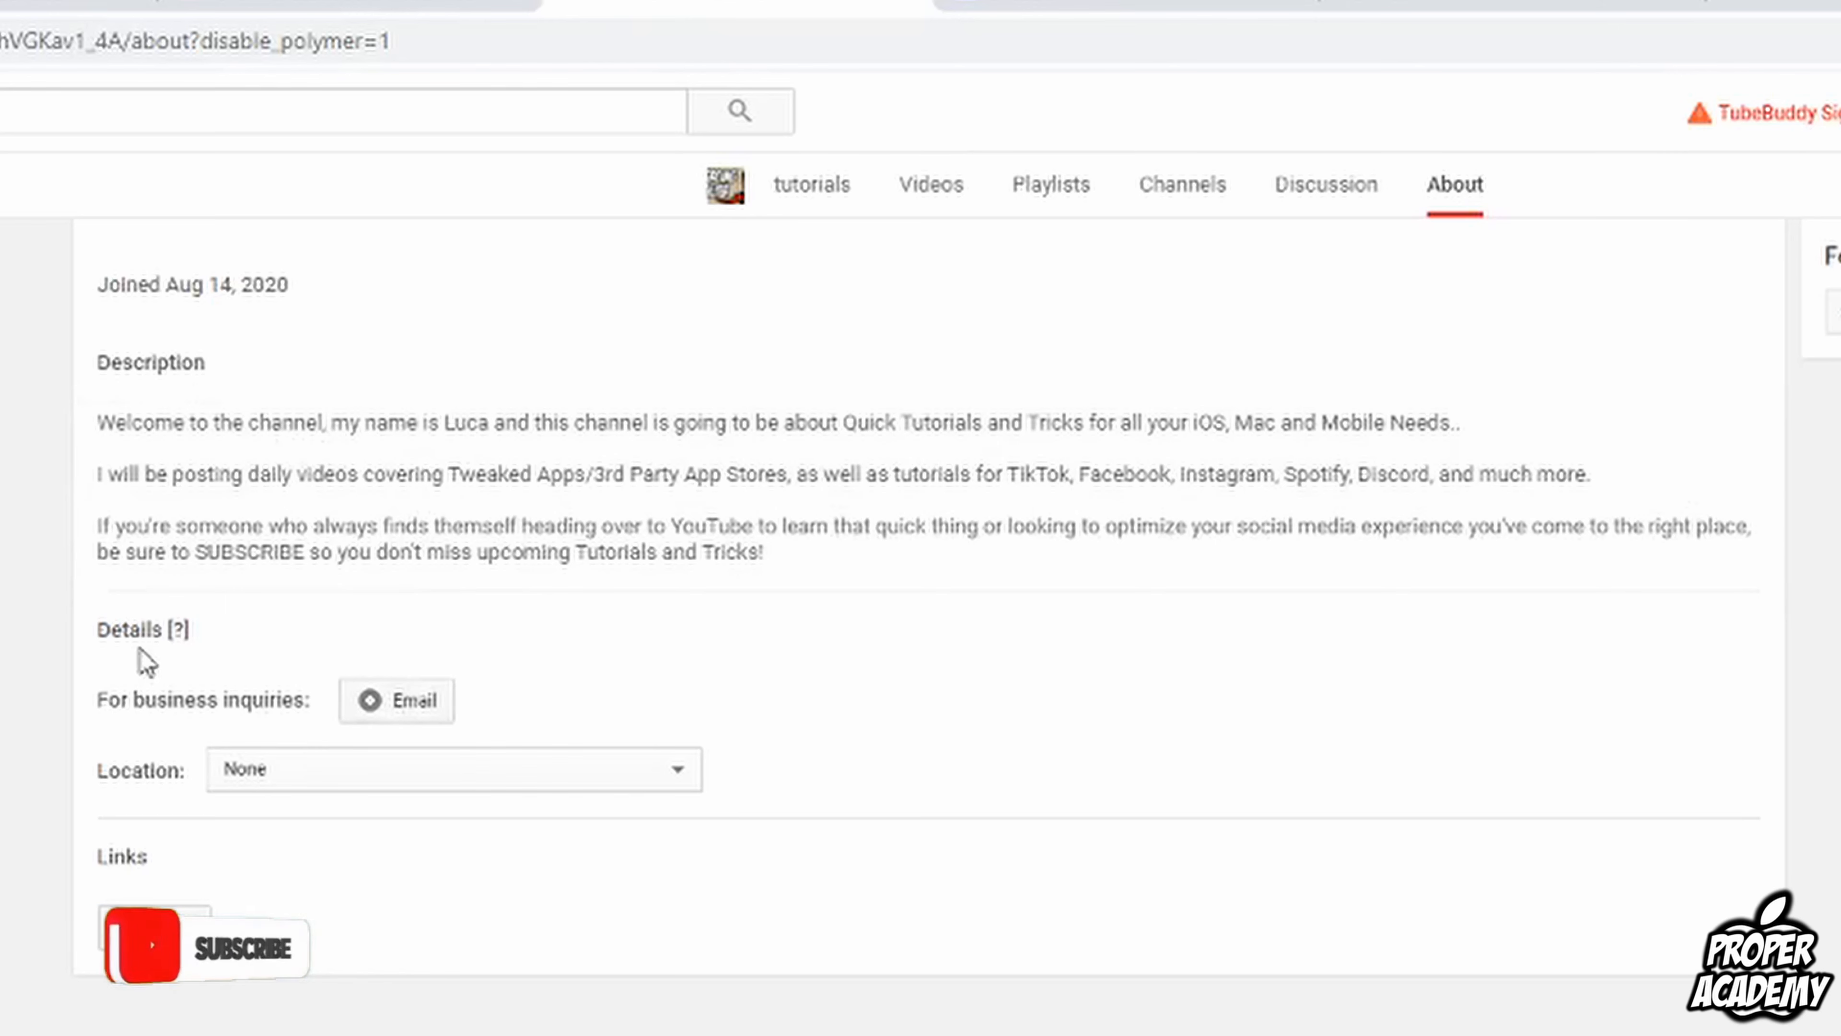
click(371, 718)
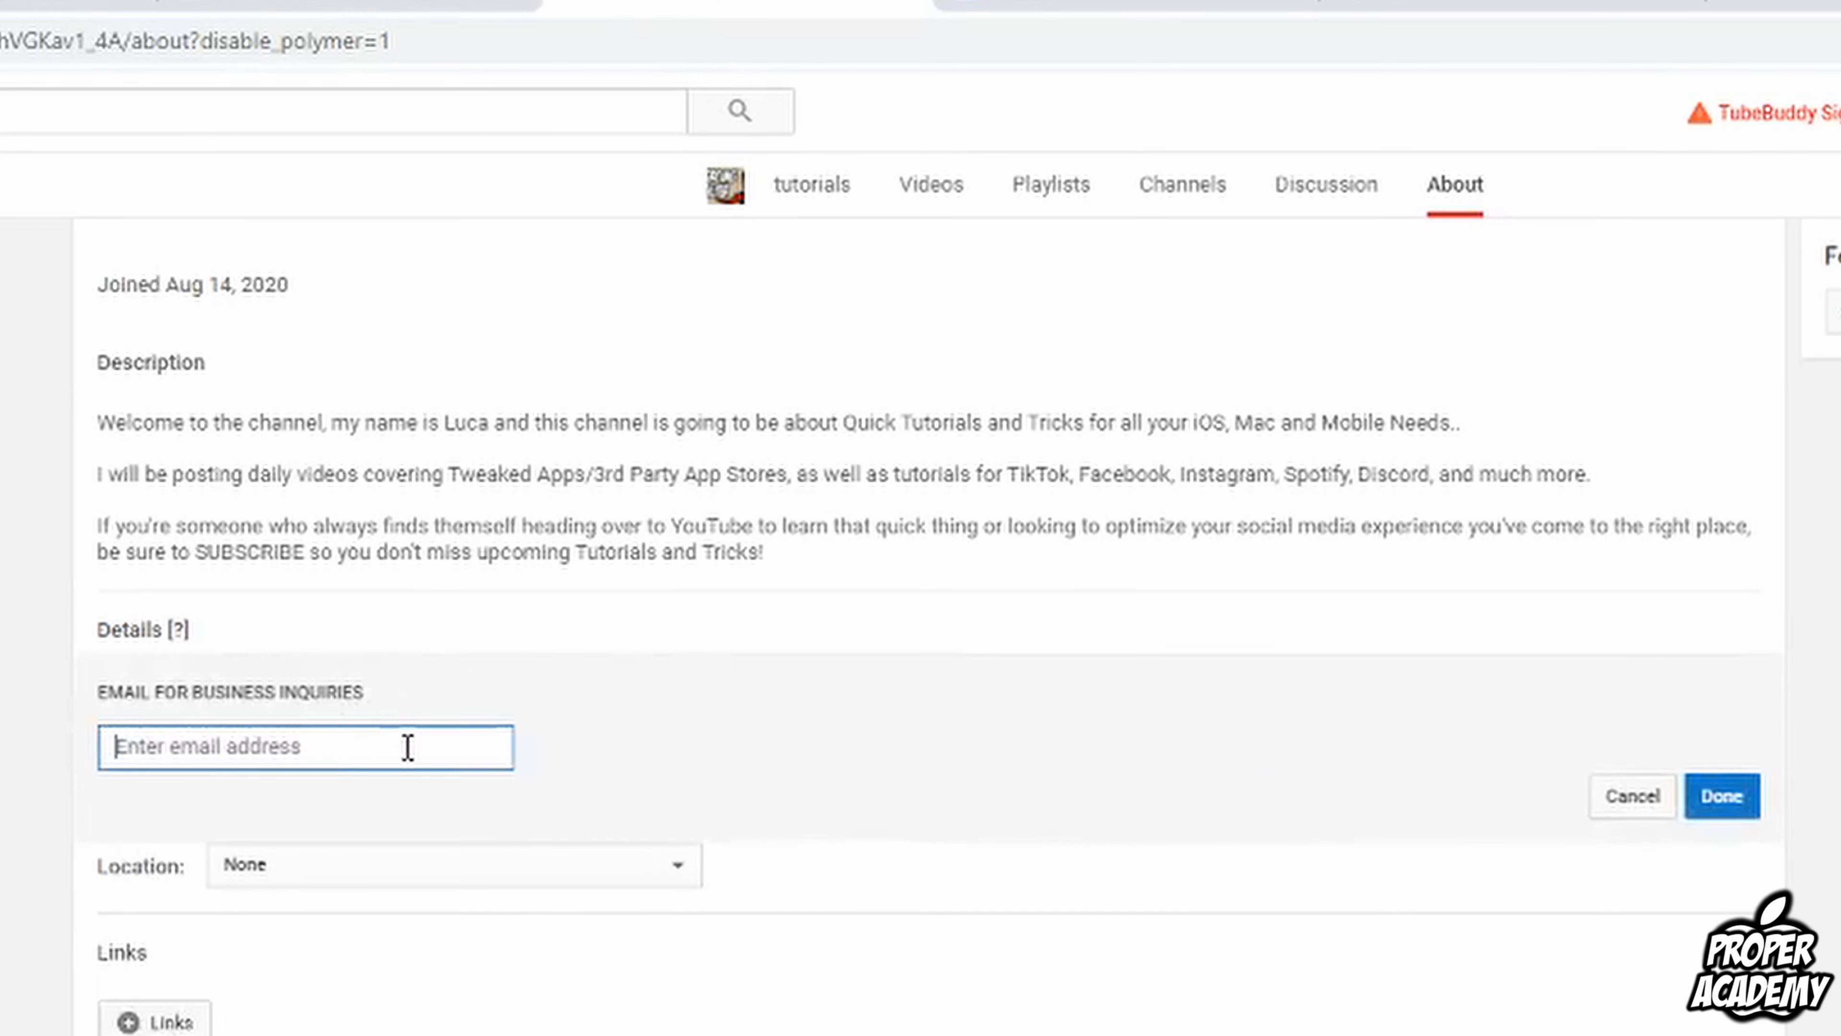
right_click(301, 752)
click(409, 999)
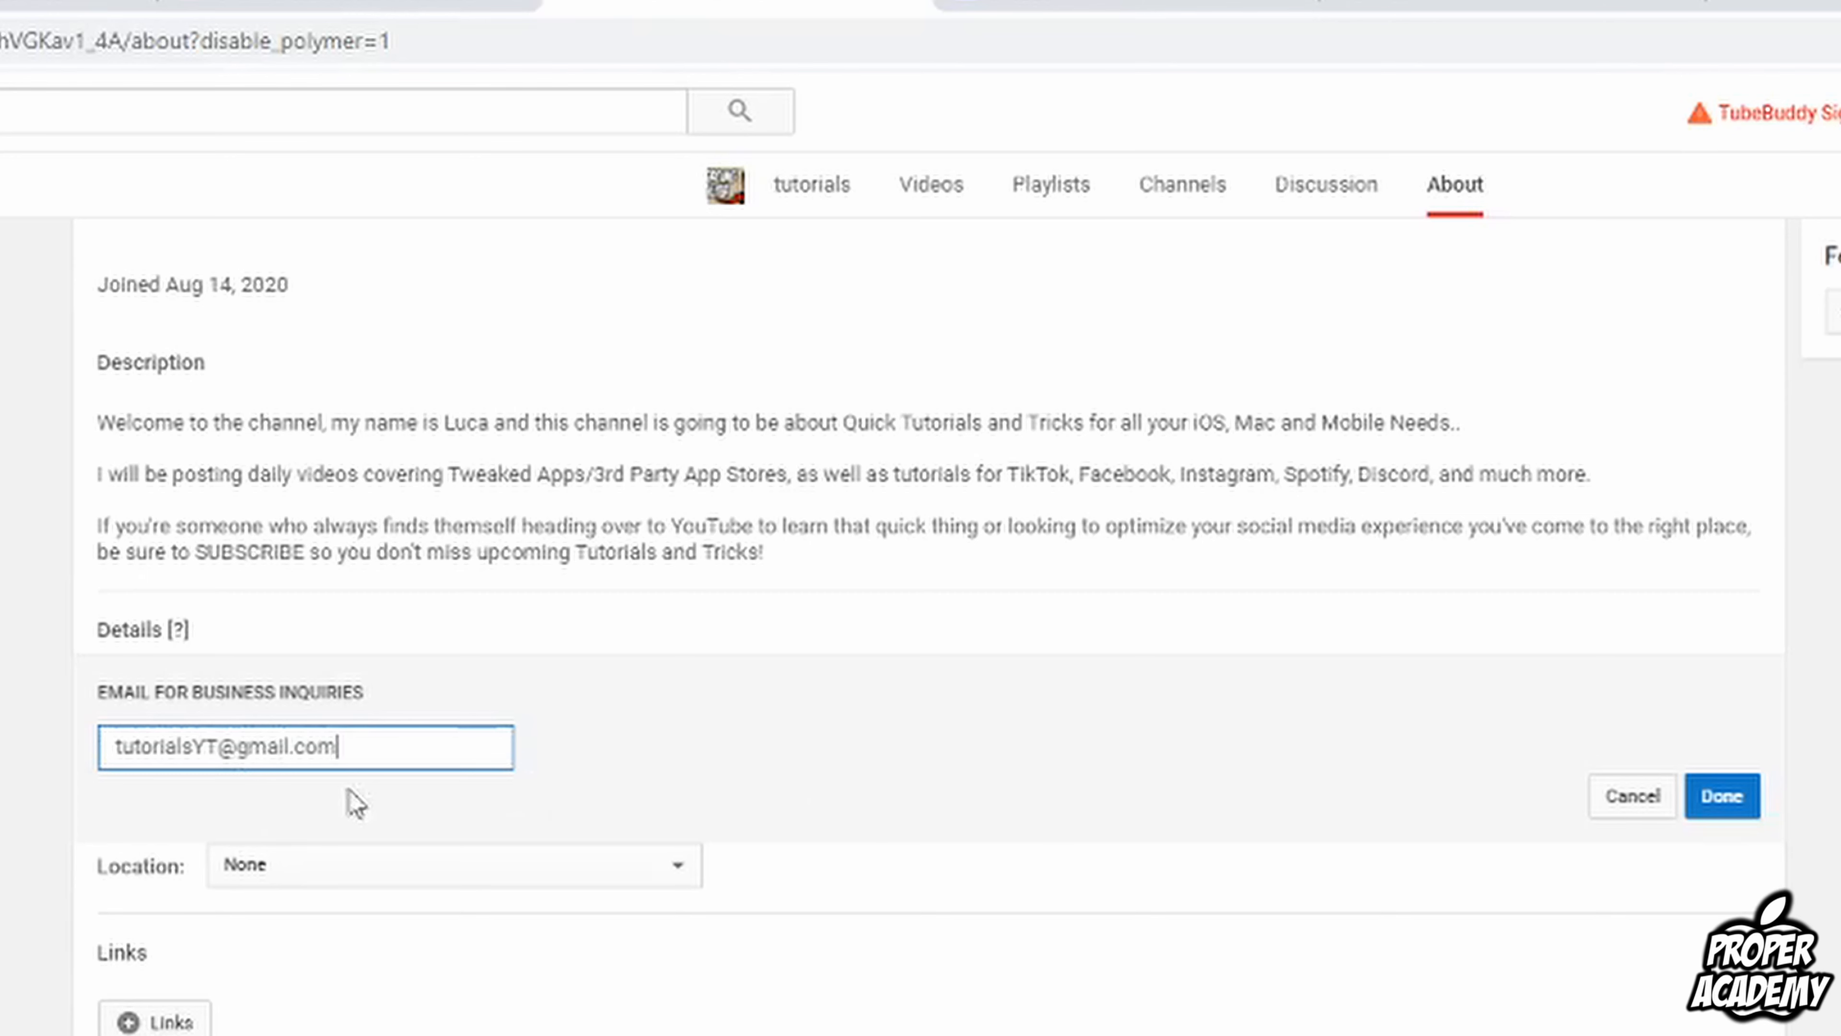
click(1729, 801)
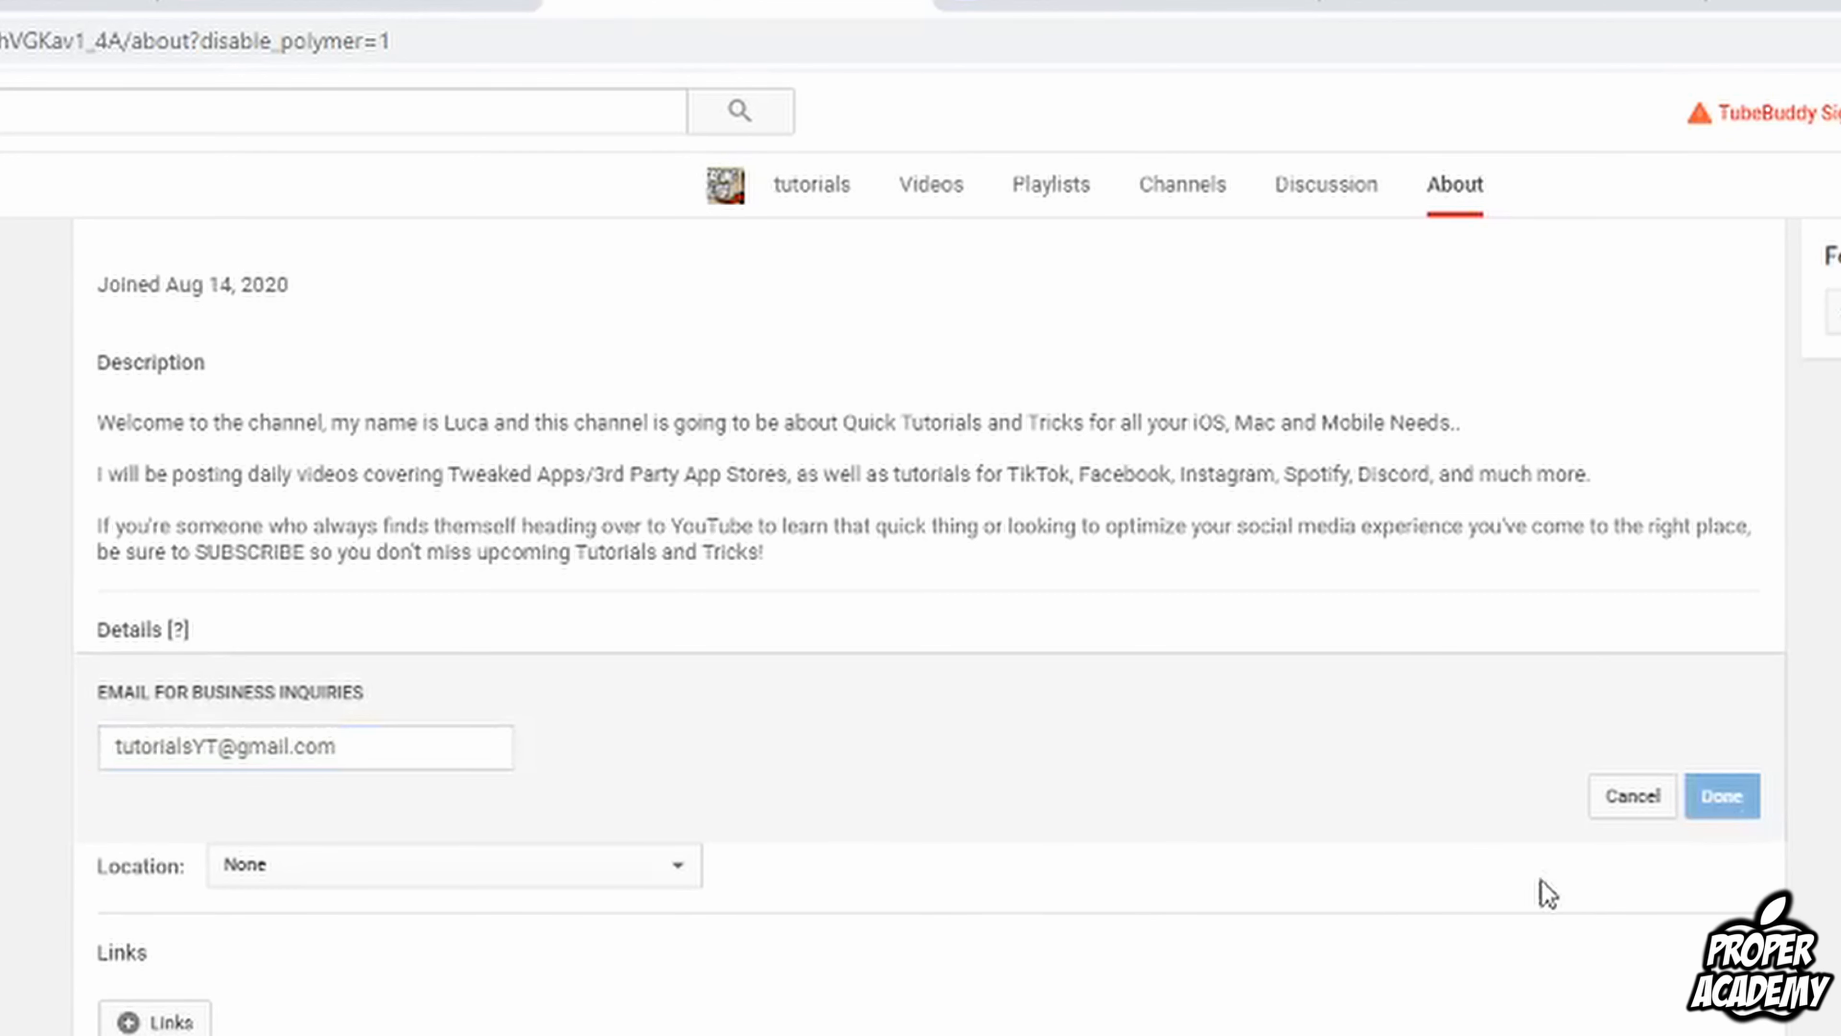
Set the channel's location to Canada in the About details
click(424, 763)
scroll(406, 892, down, 10)
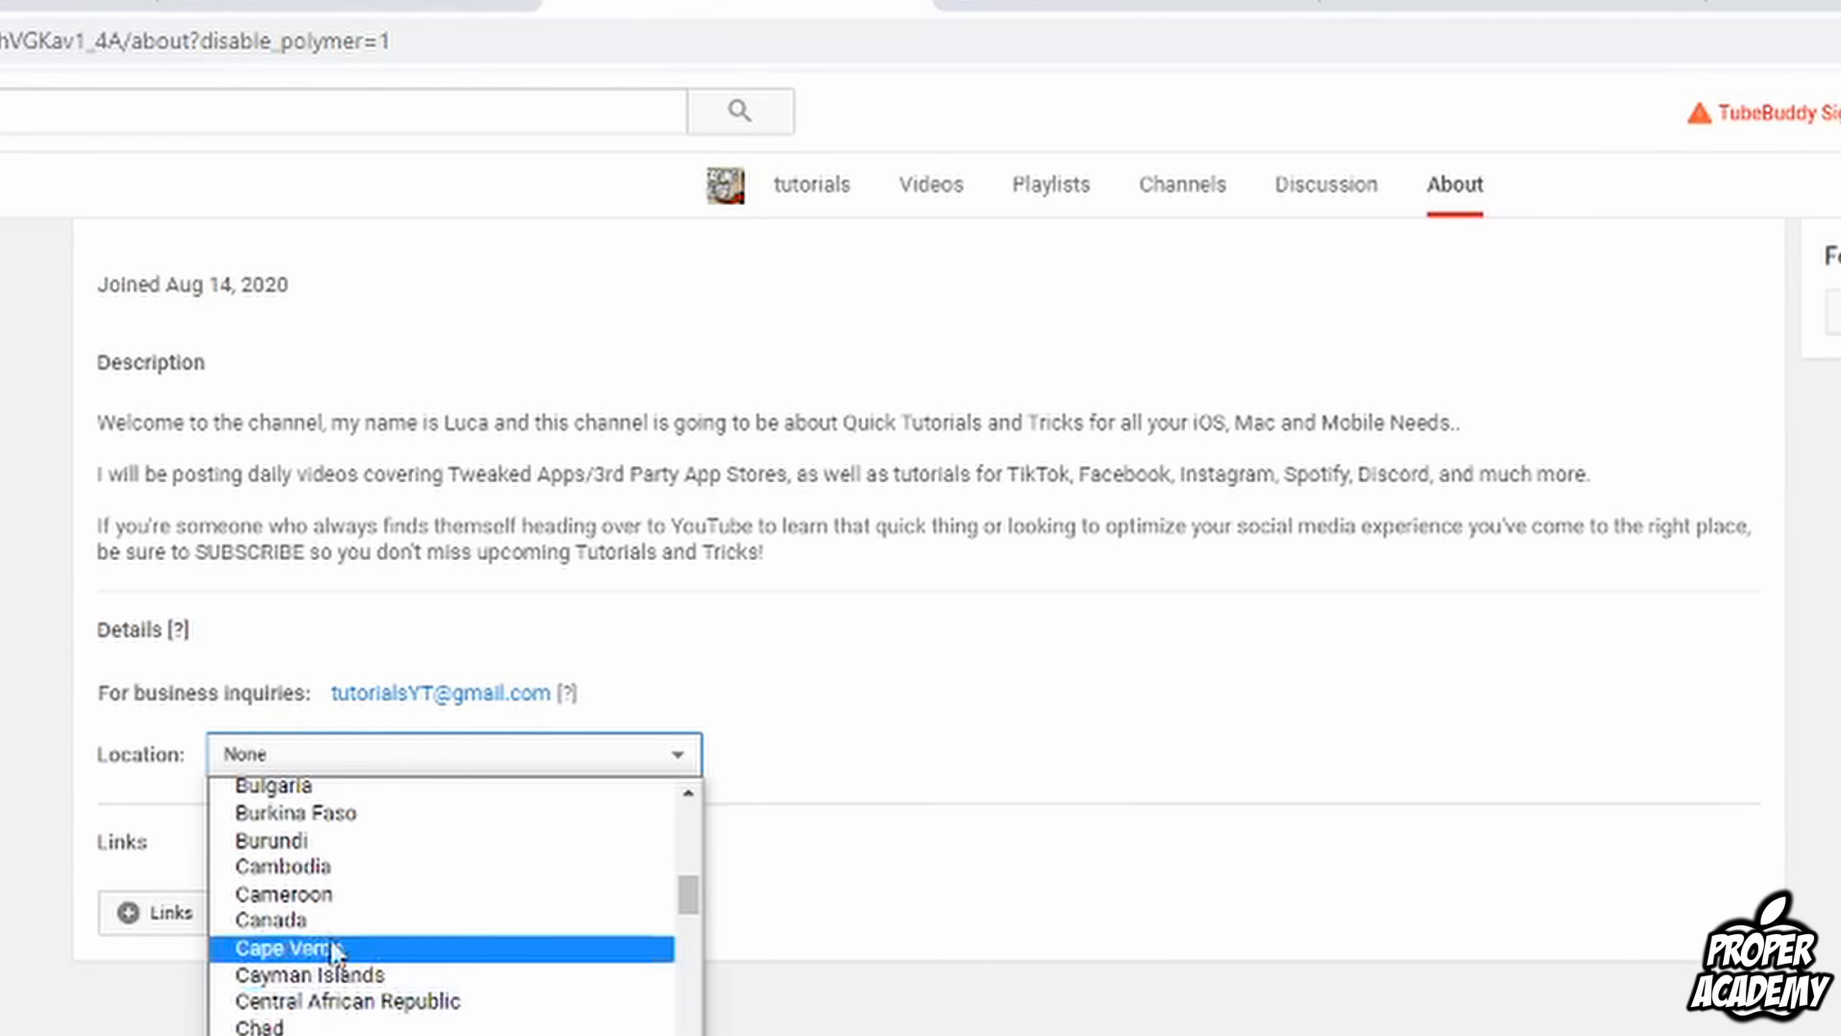
click(290, 920)
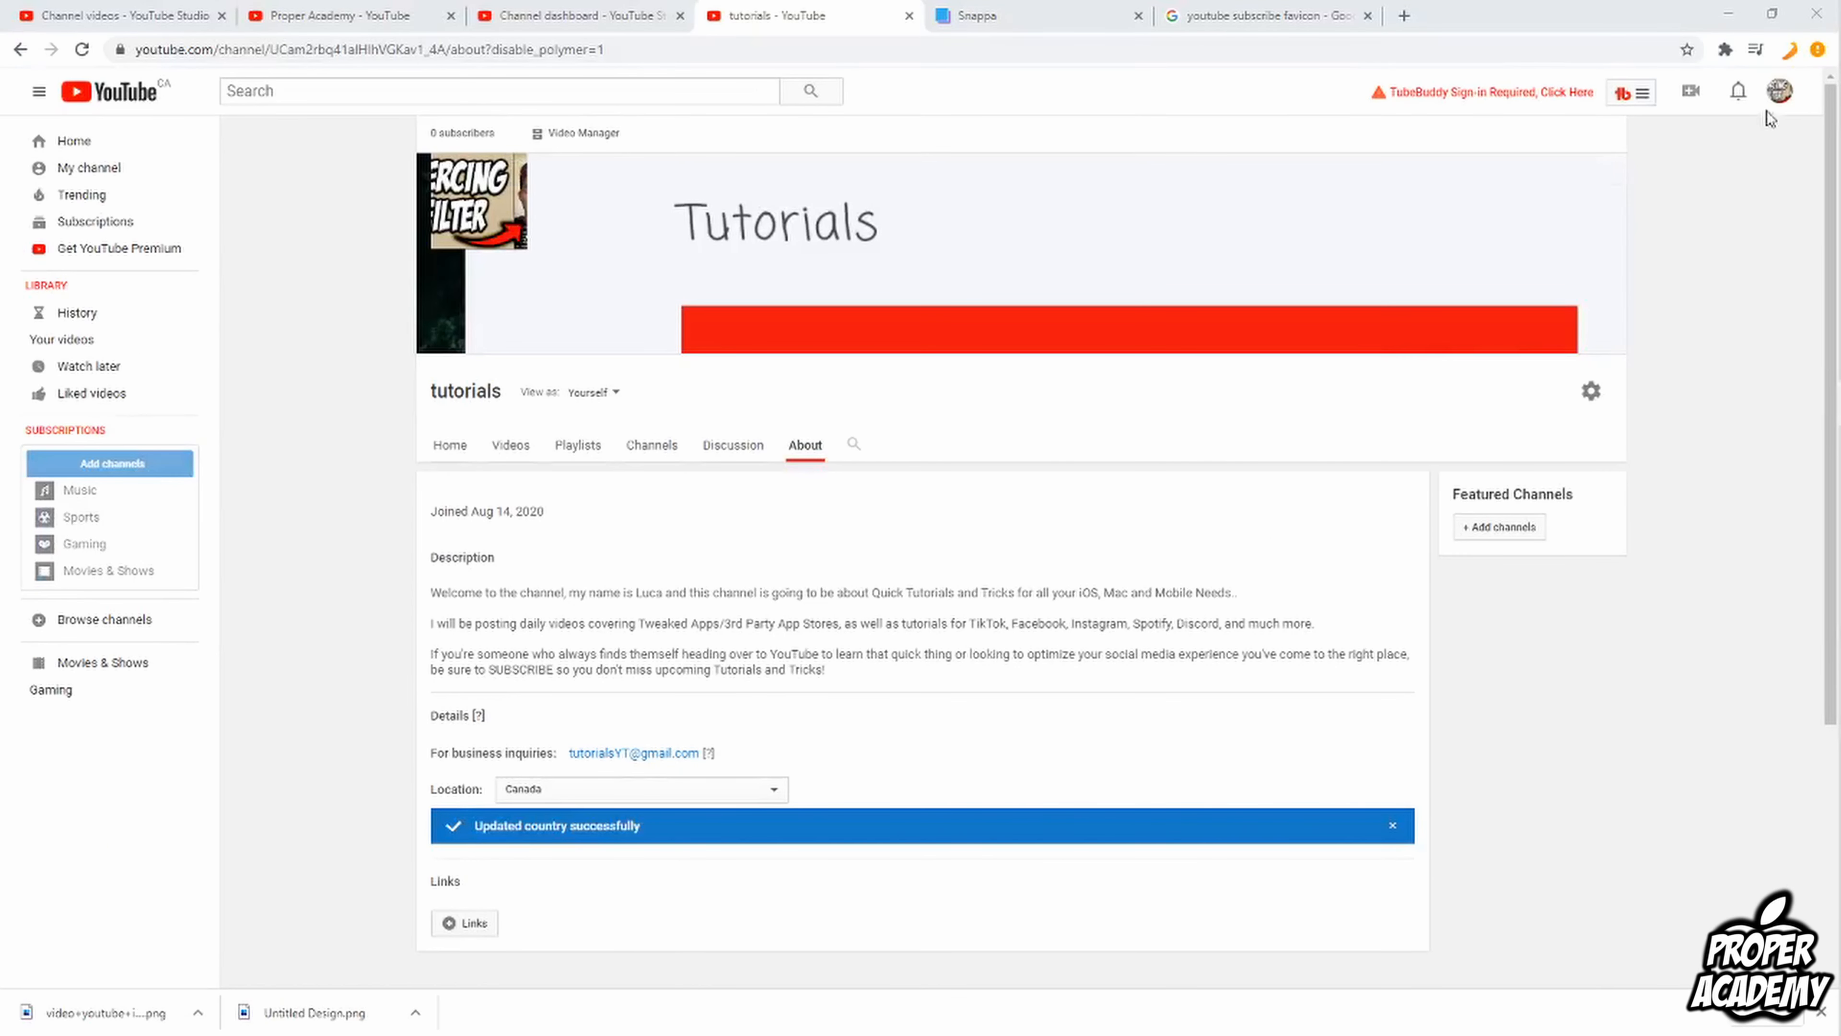
Go to the channel's YouTube Studio dashboard and open its settings
click(1787, 94)
click(1681, 209)
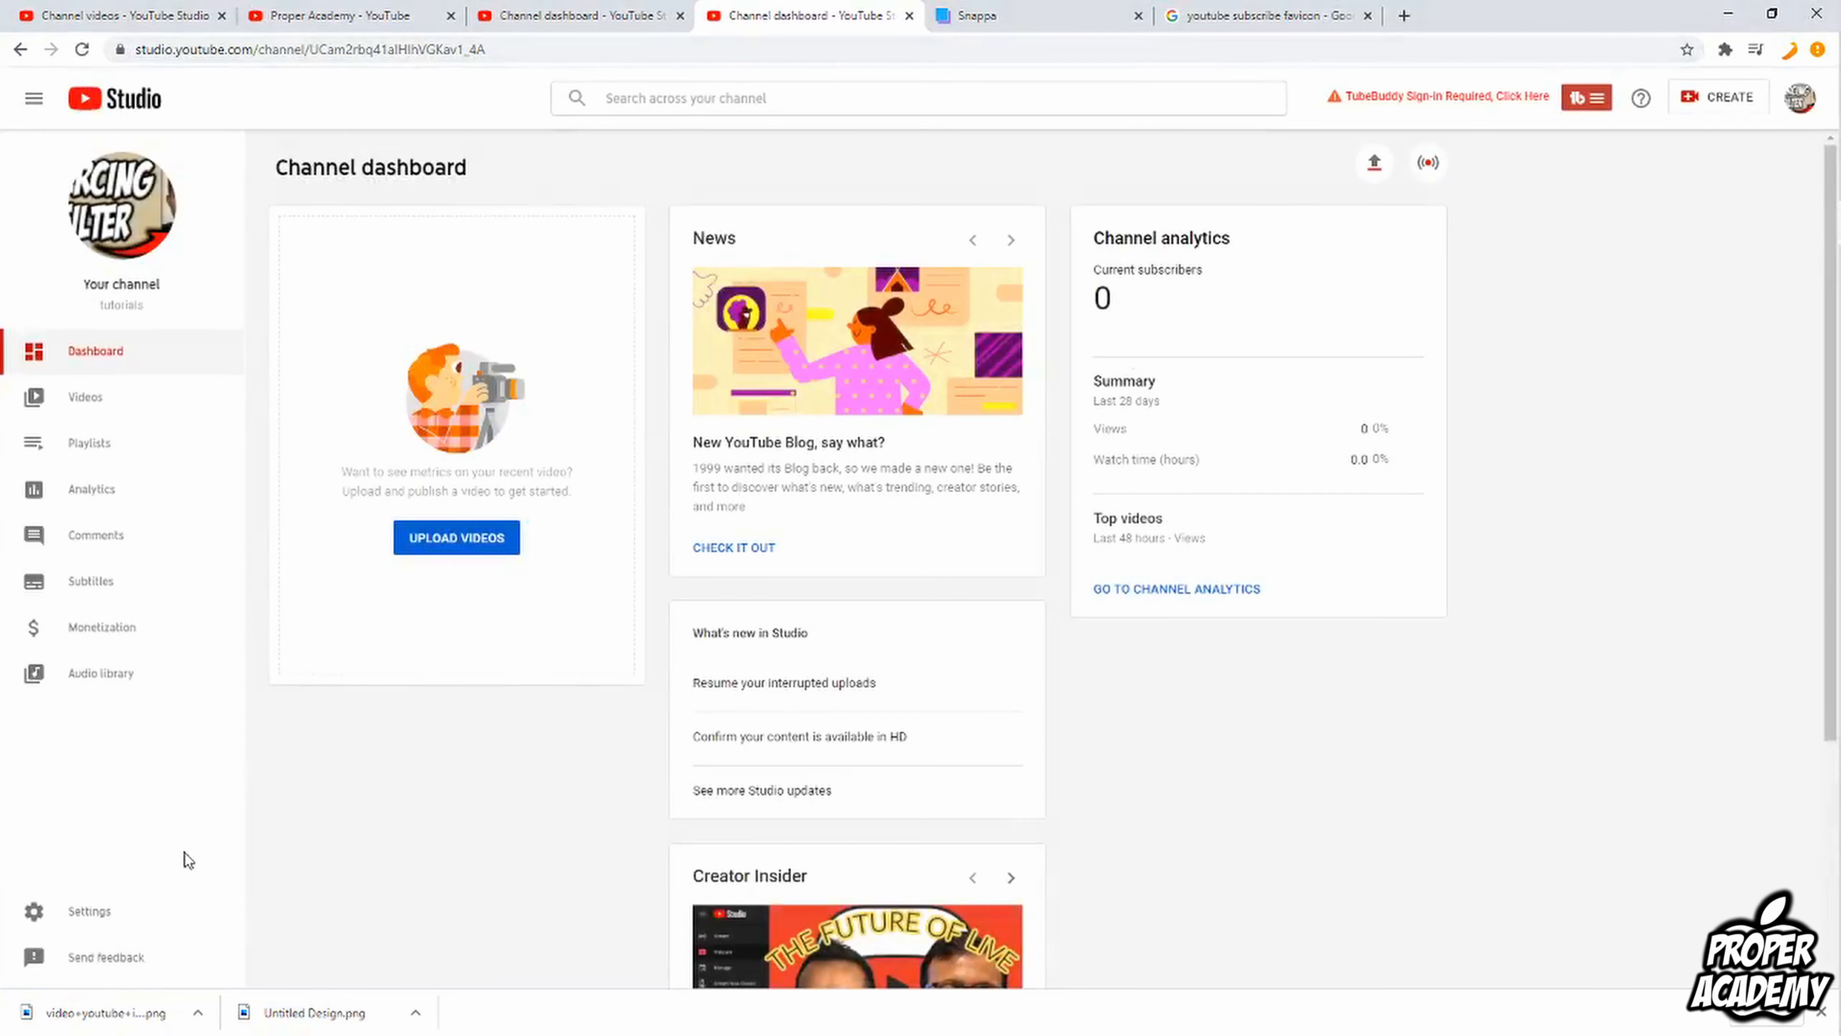
click(143, 916)
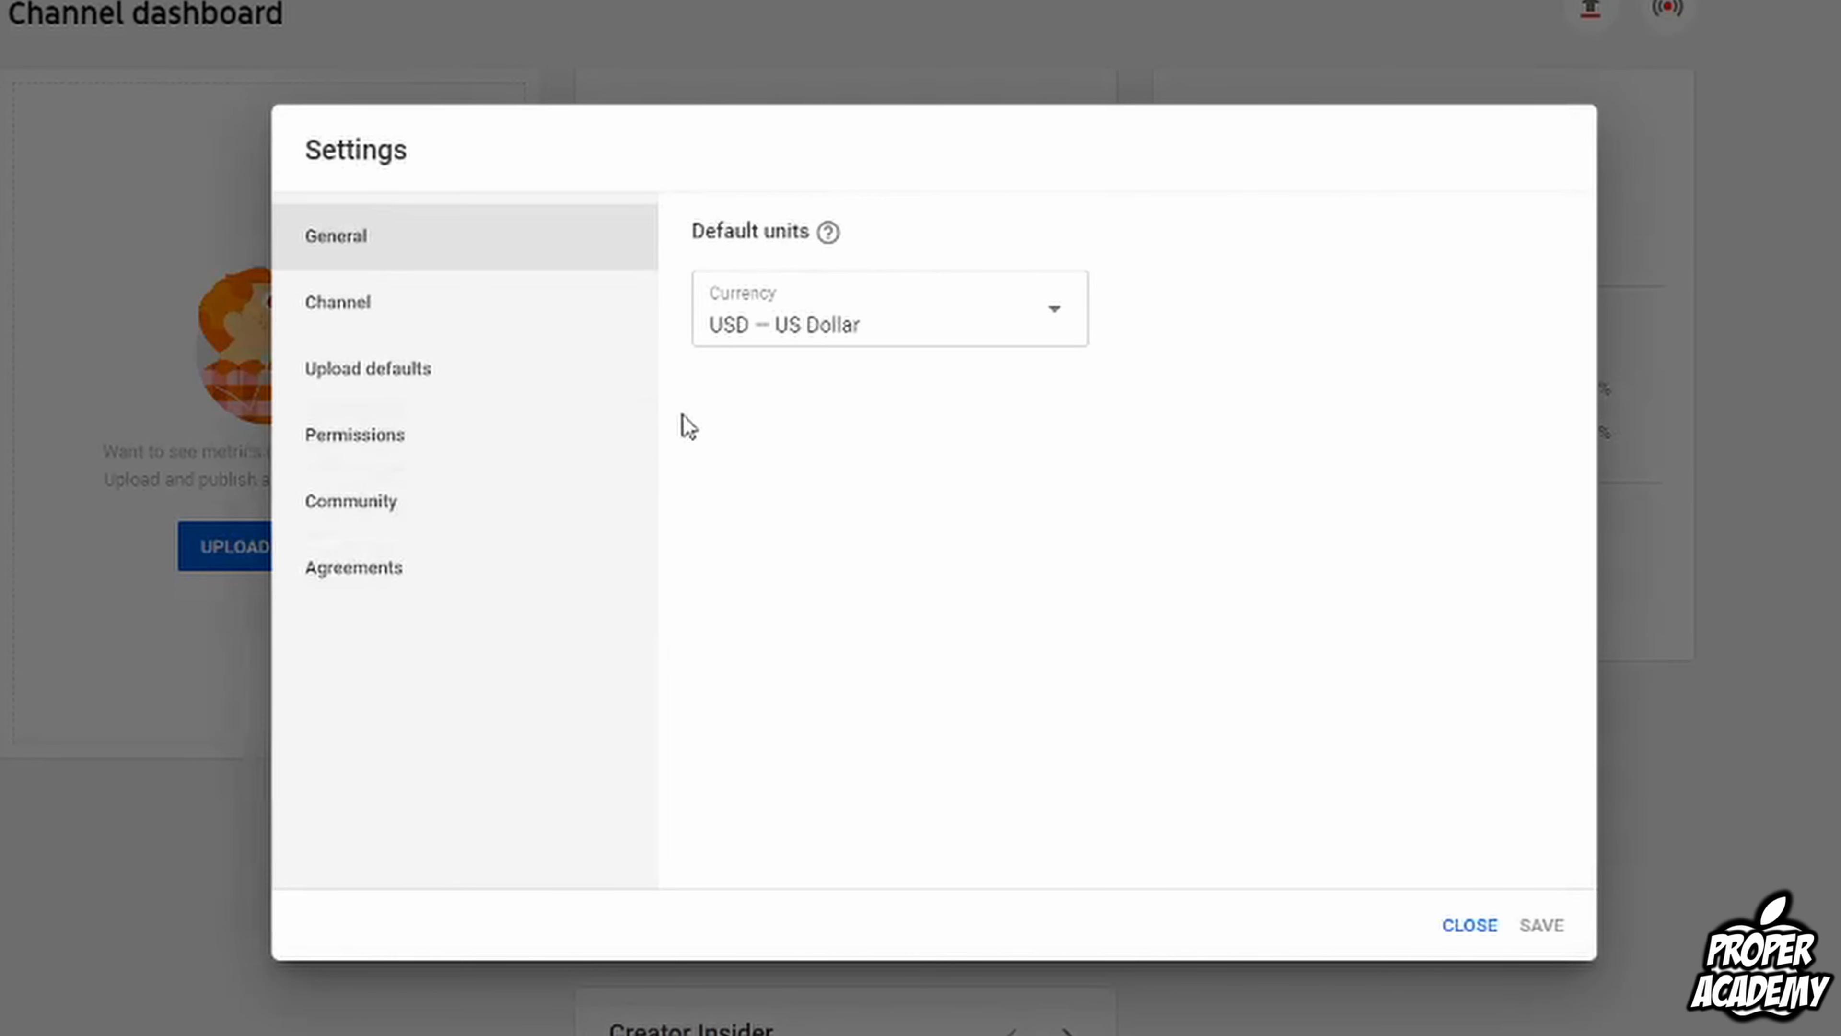
Set the default currency to CAD — Canadian Dollar in the general settings
click(775, 341)
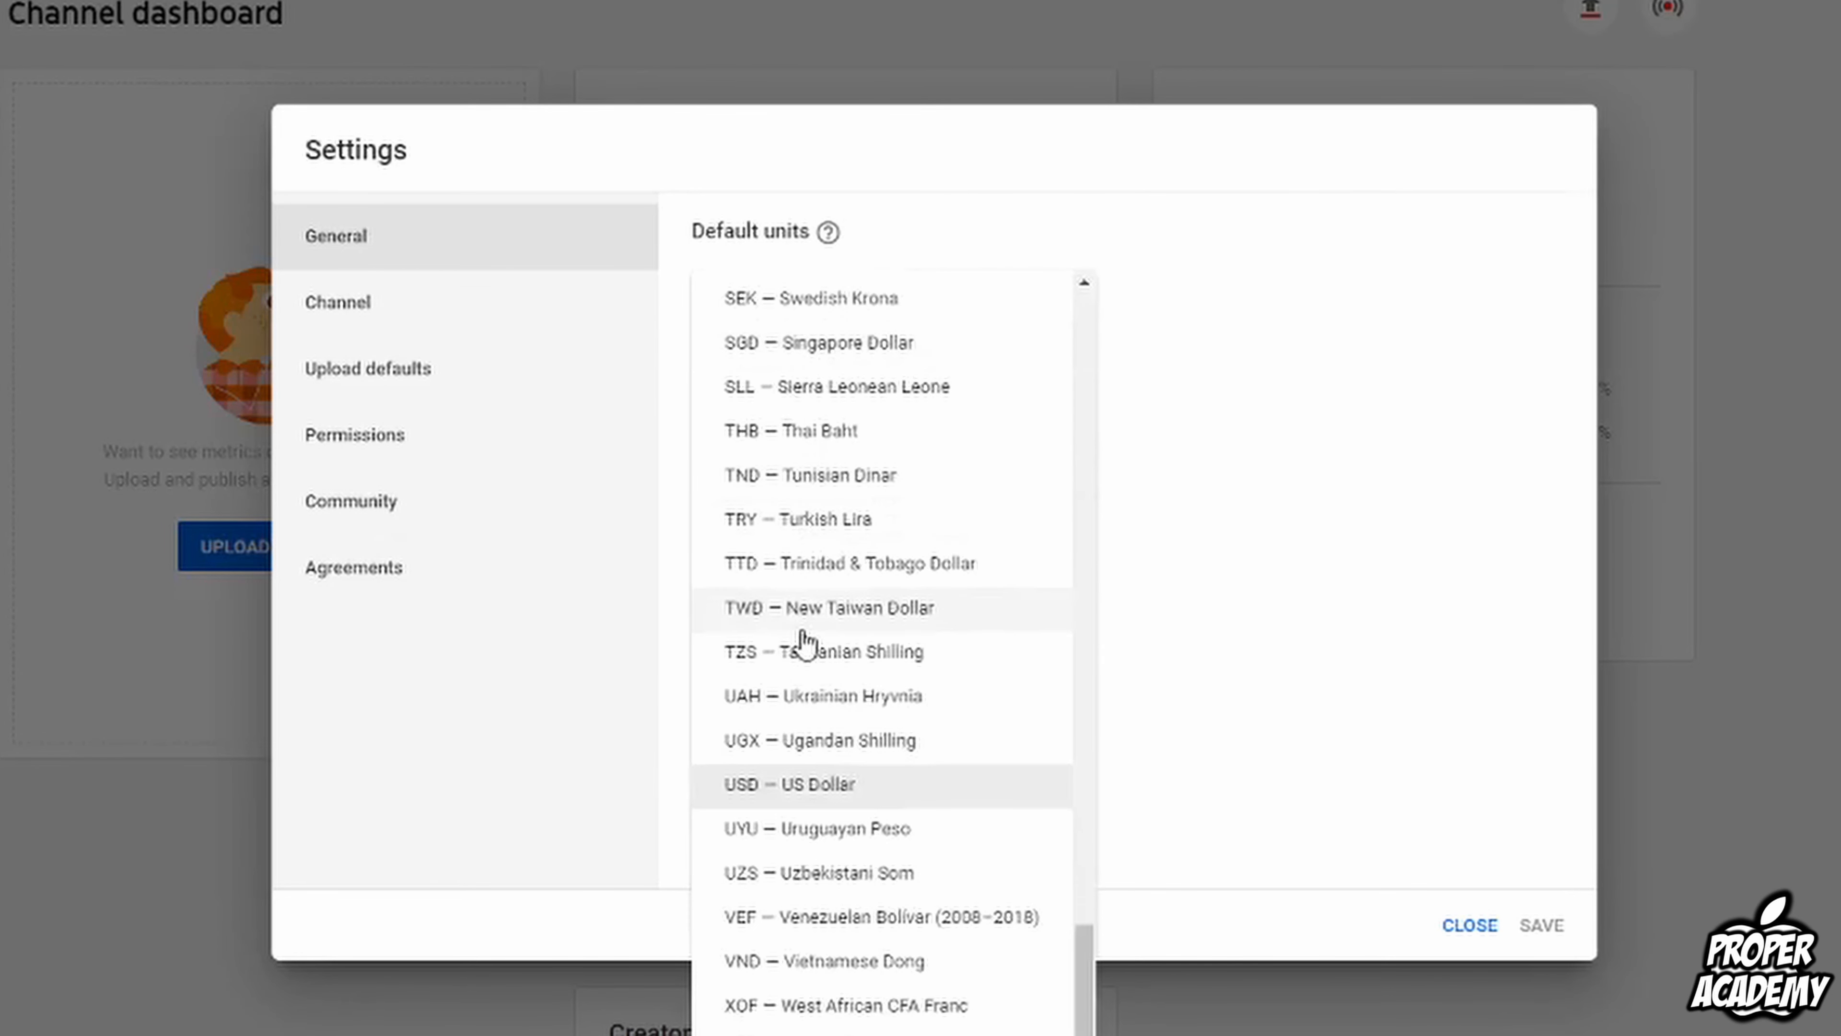
scroll(956, 600, up, 10)
scroll(956, 600, up, 10)
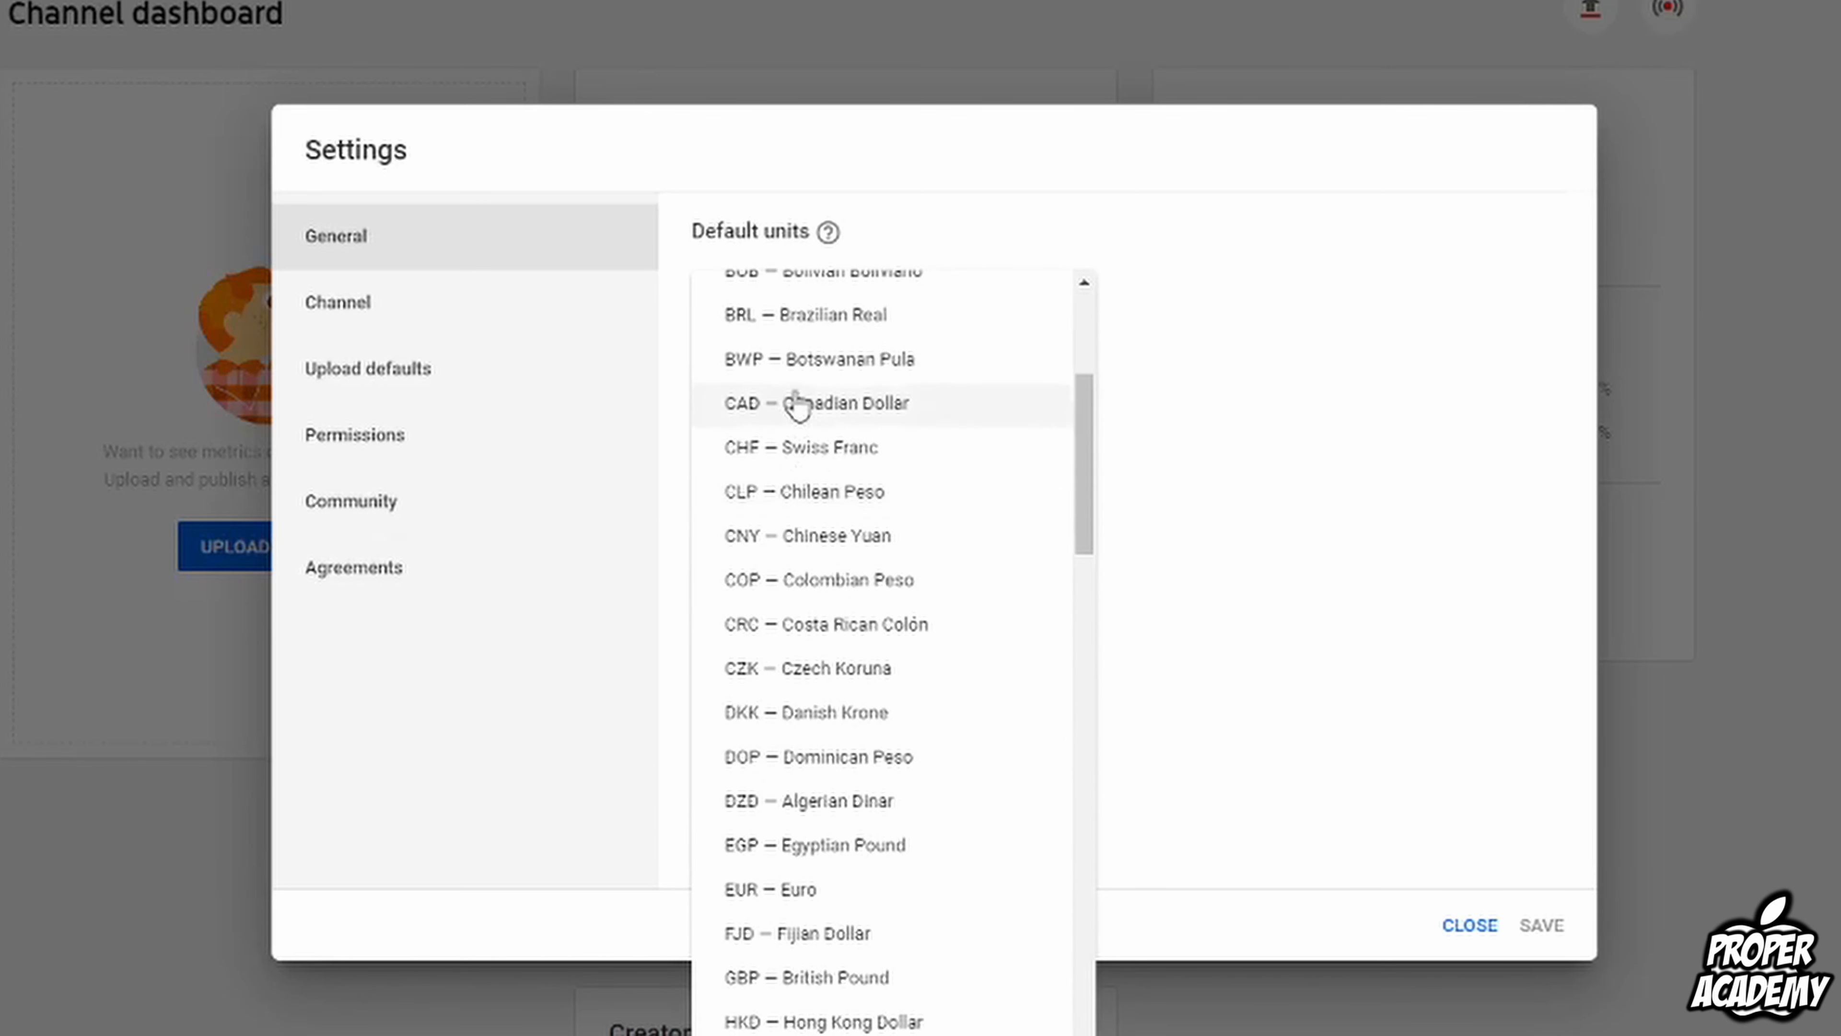
click(925, 402)
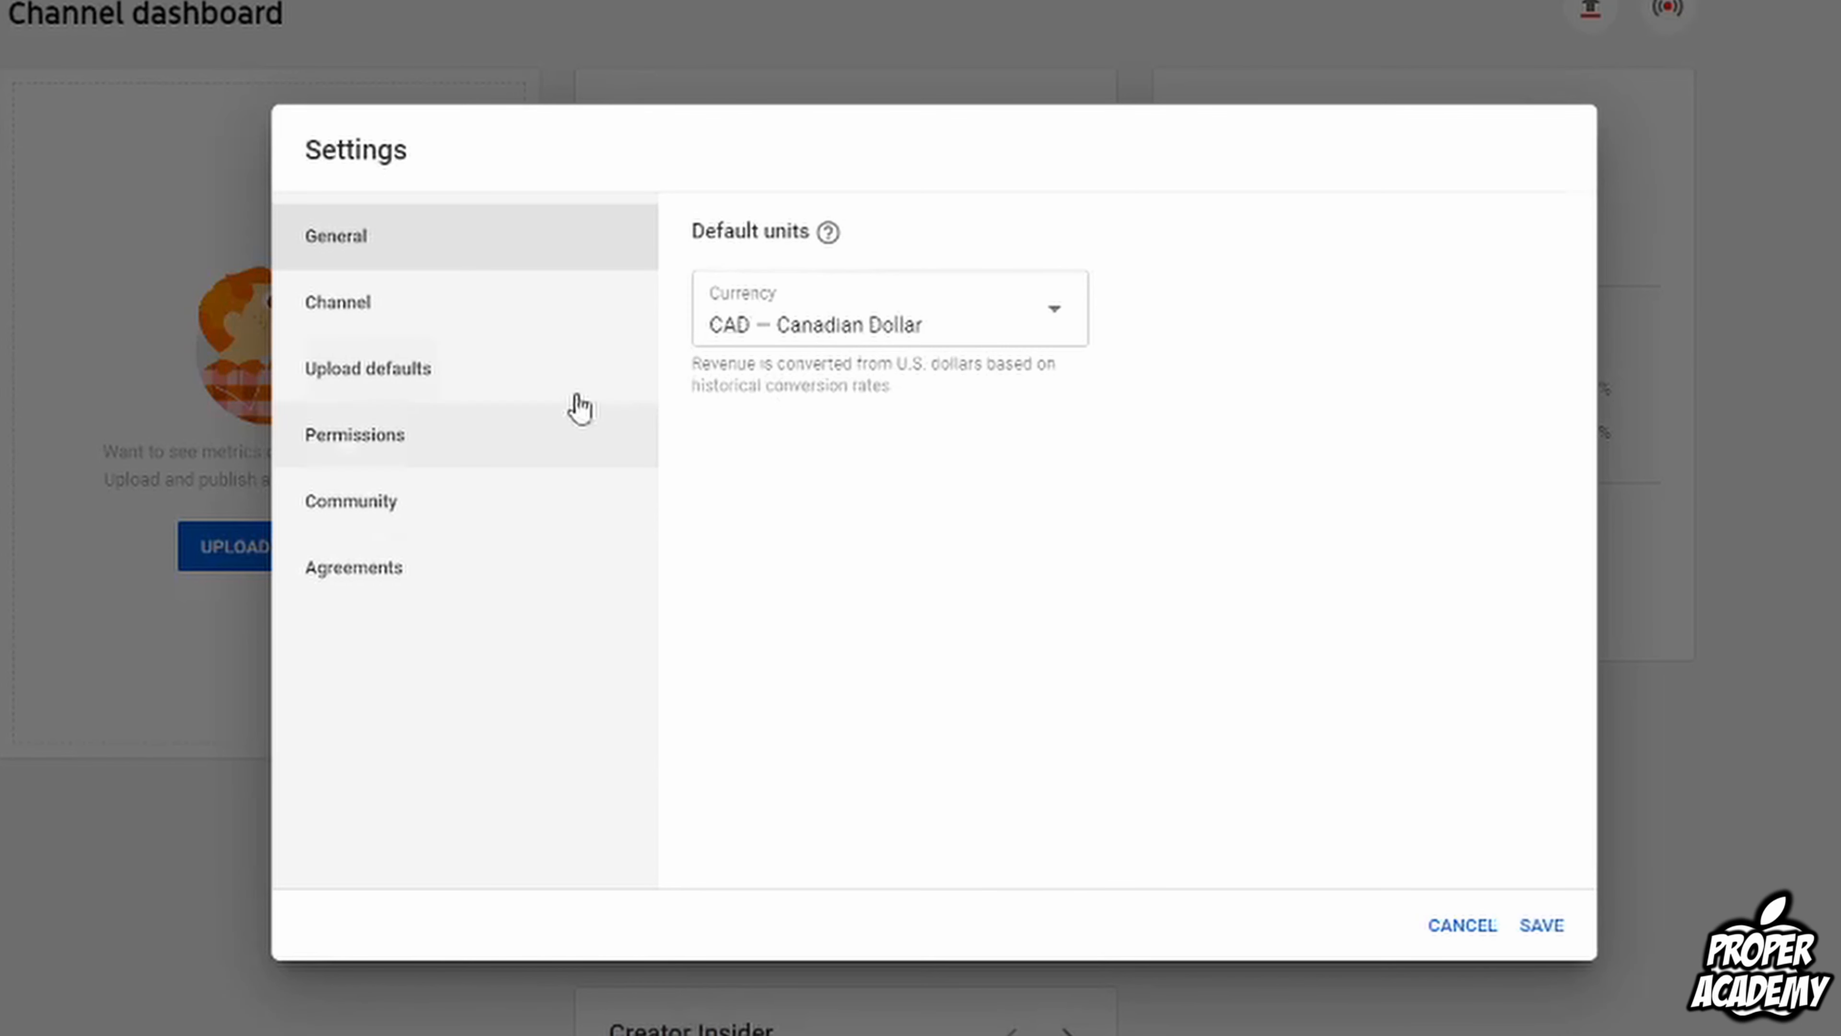
Add the keywords facebook and tiktok to the channel's basic info
click(400, 315)
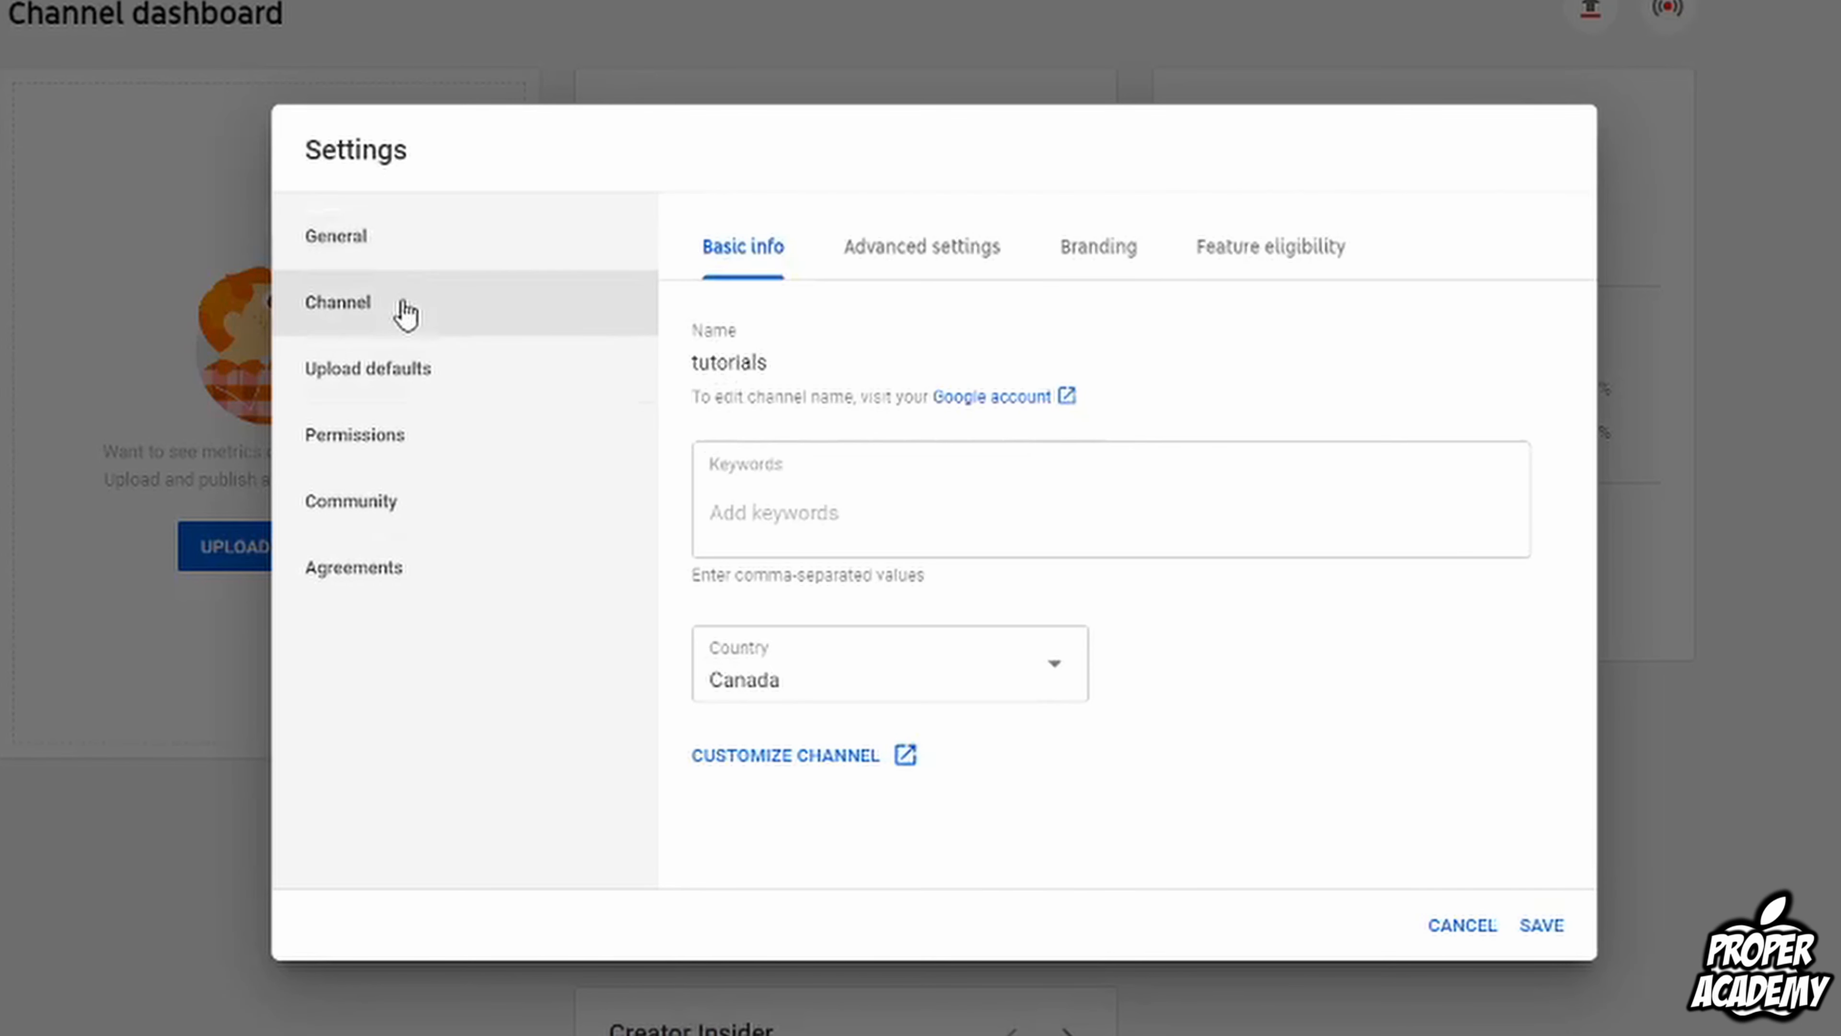
click(820, 516)
text(f)
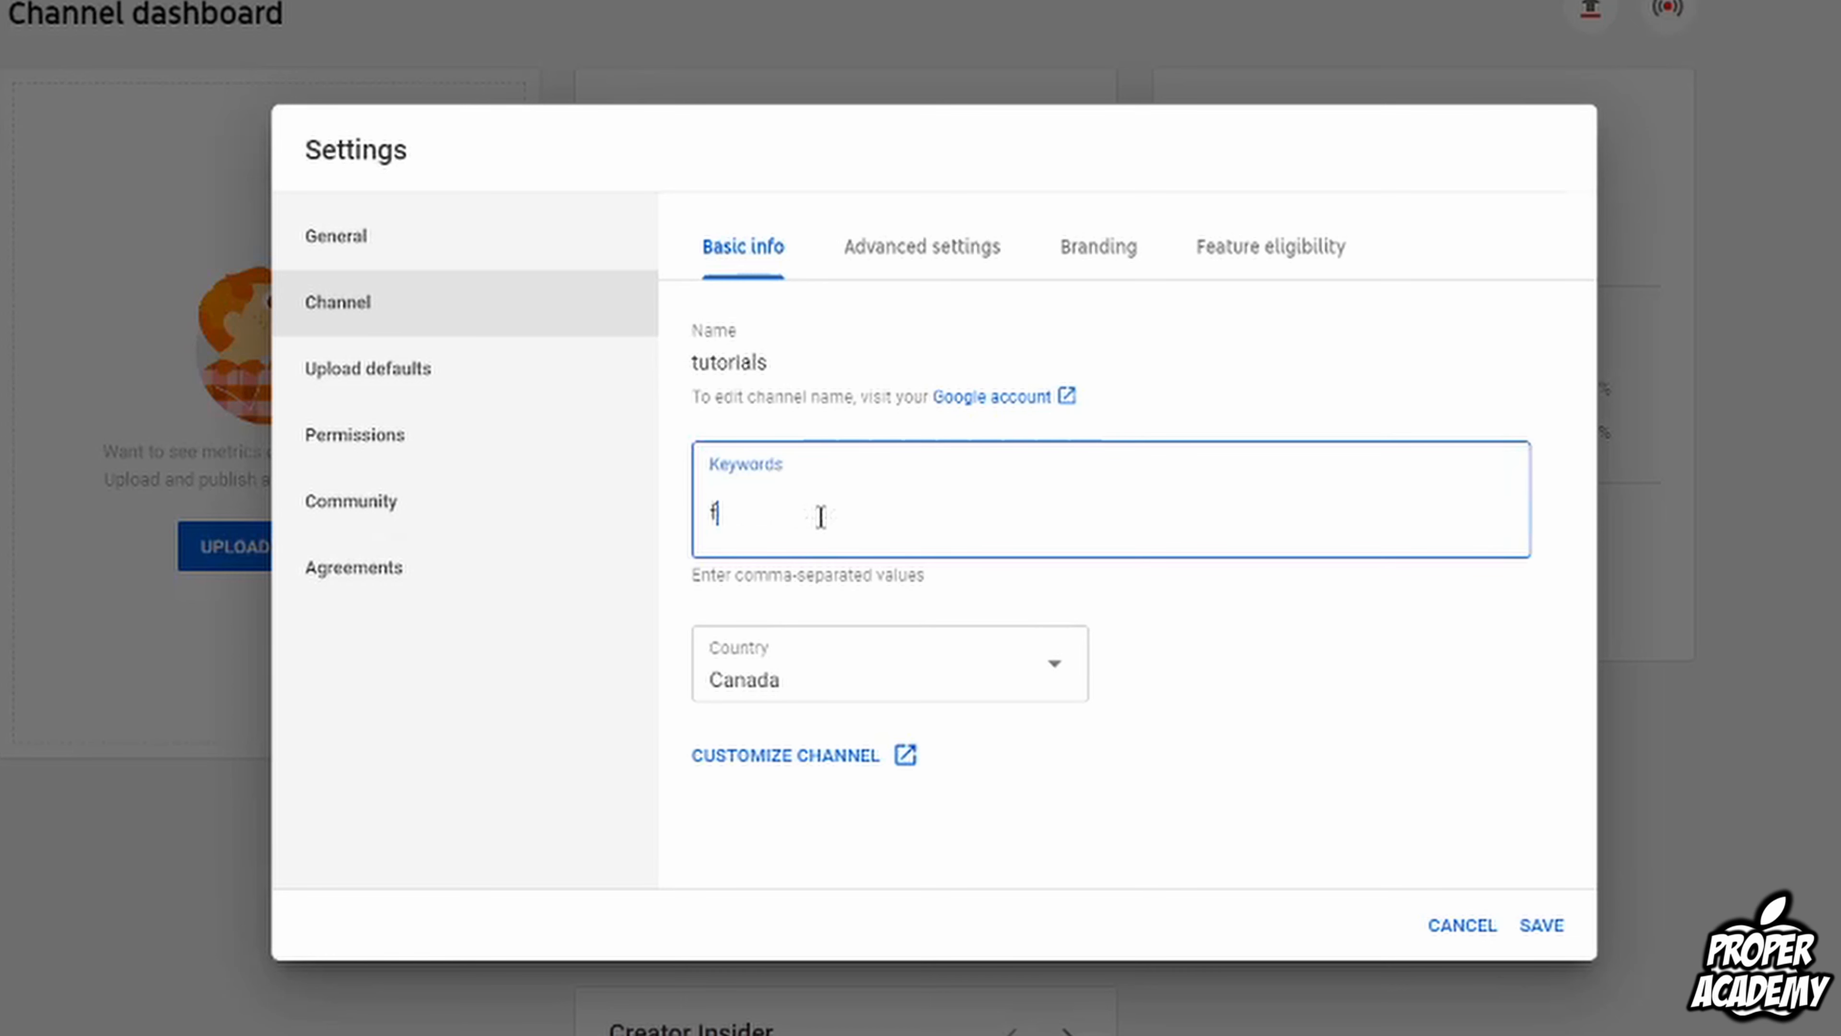
text(acebook)
key(Return)
text(tiktok)
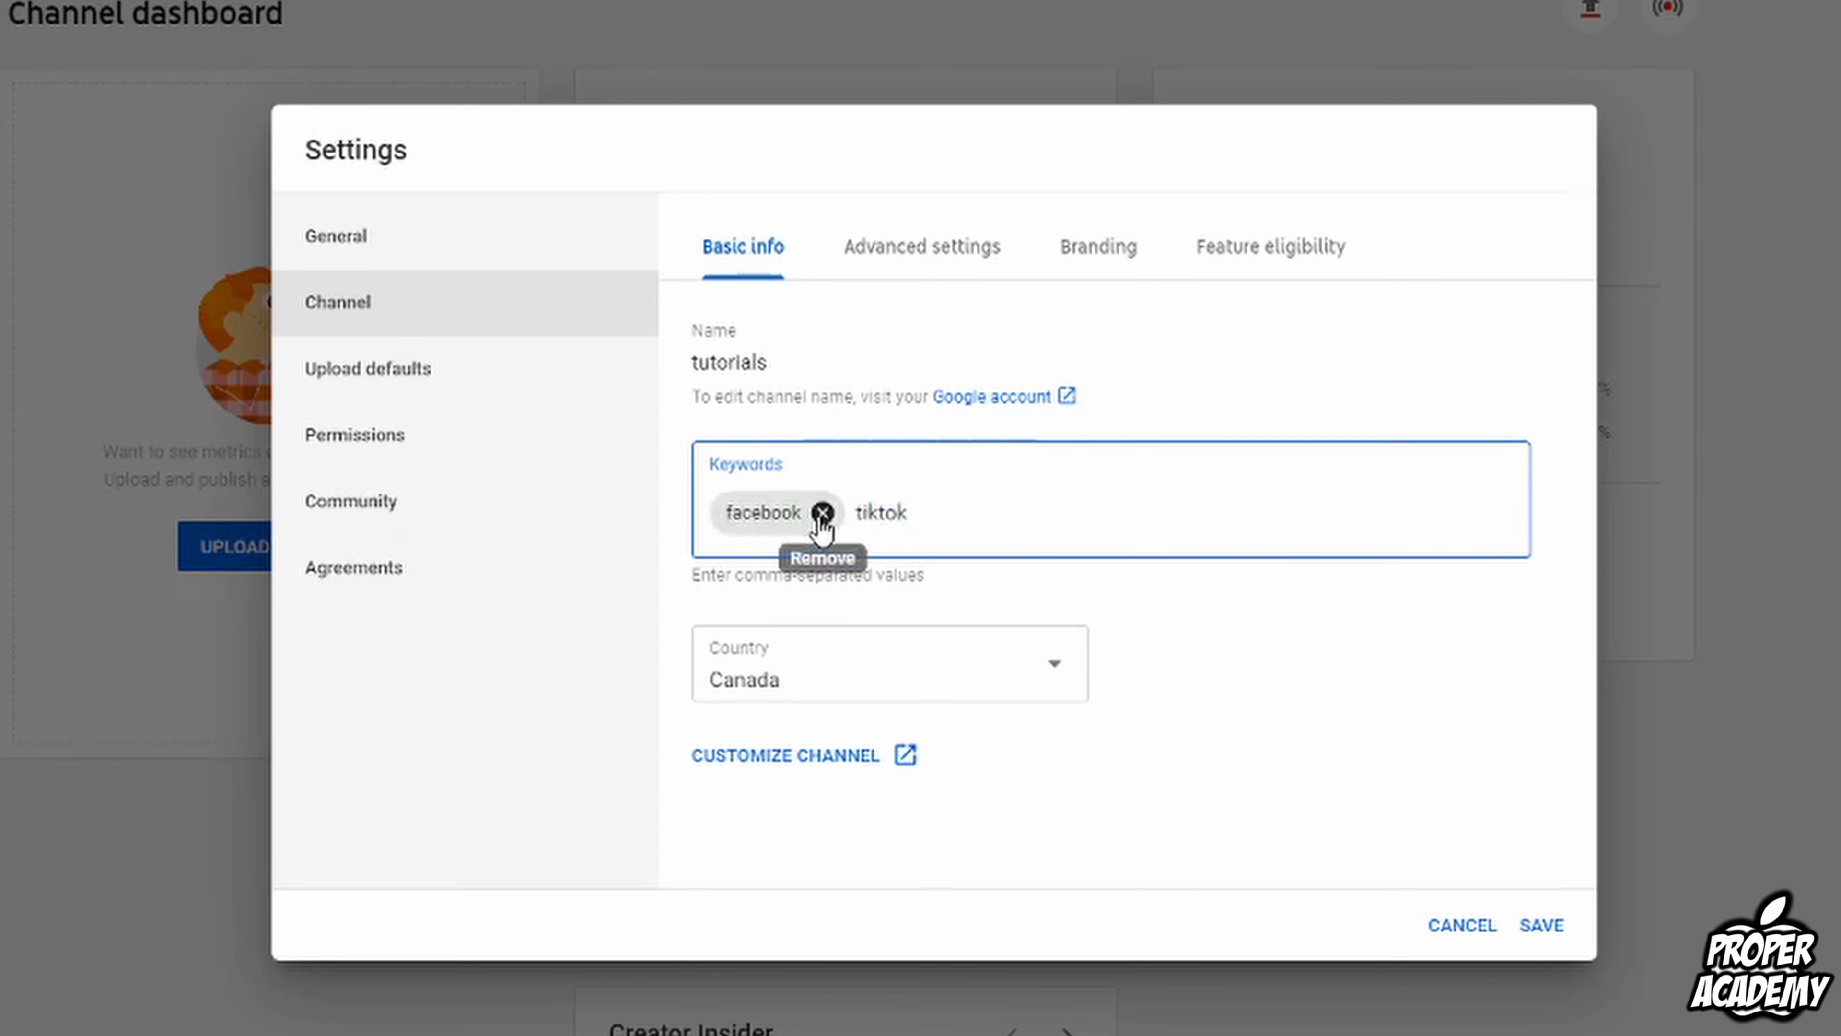
key(Return)
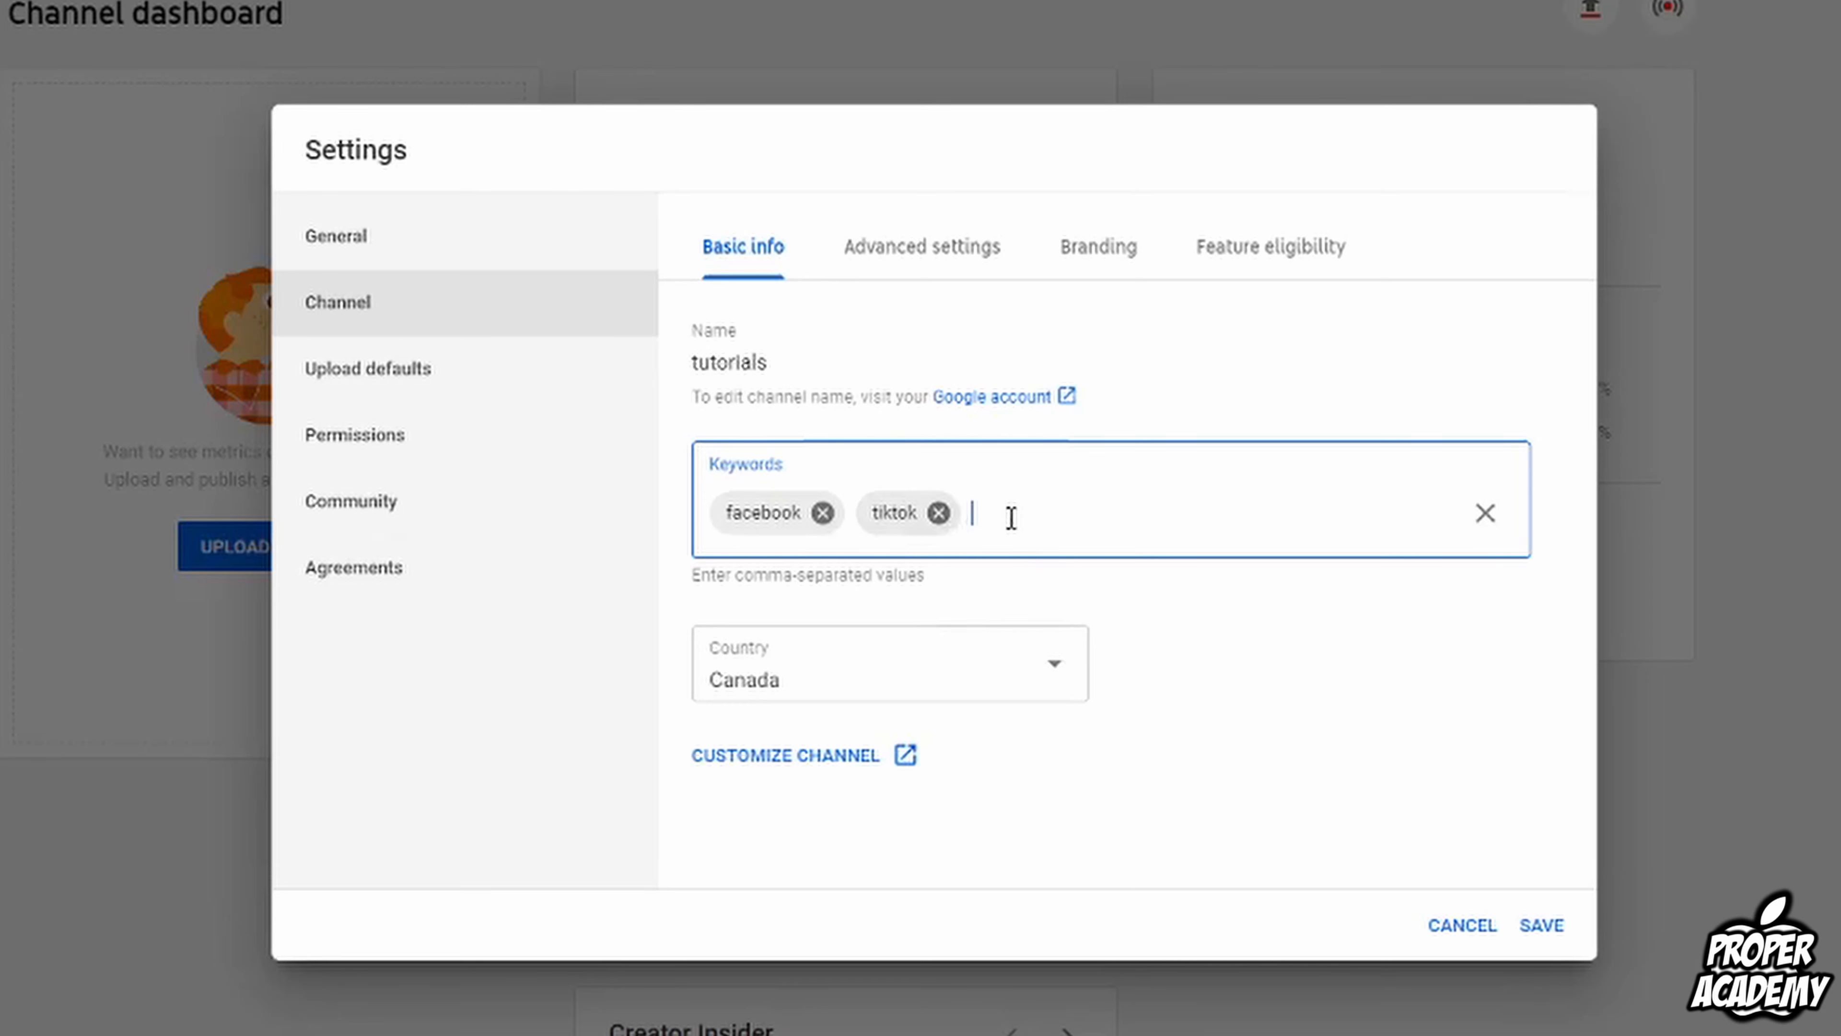
Set the channel as not made for kids in the advanced channel settings and review the remaining options there
click(885, 255)
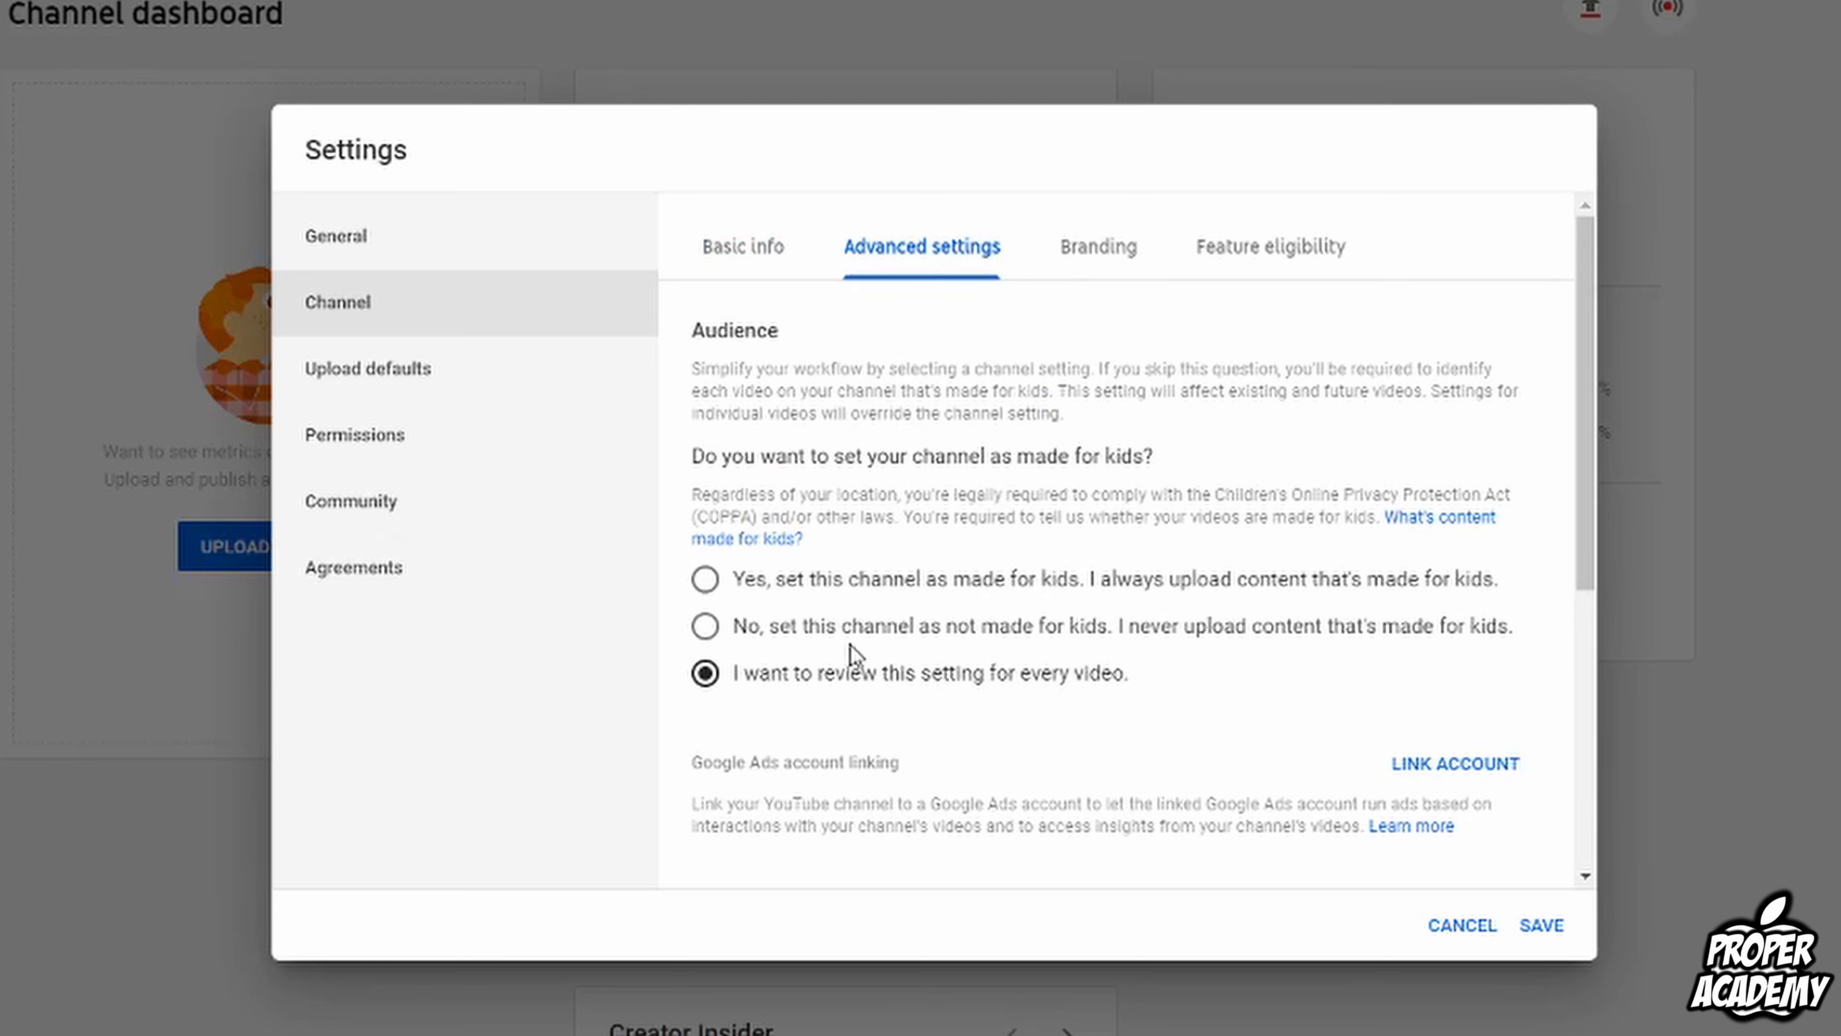
click(732, 636)
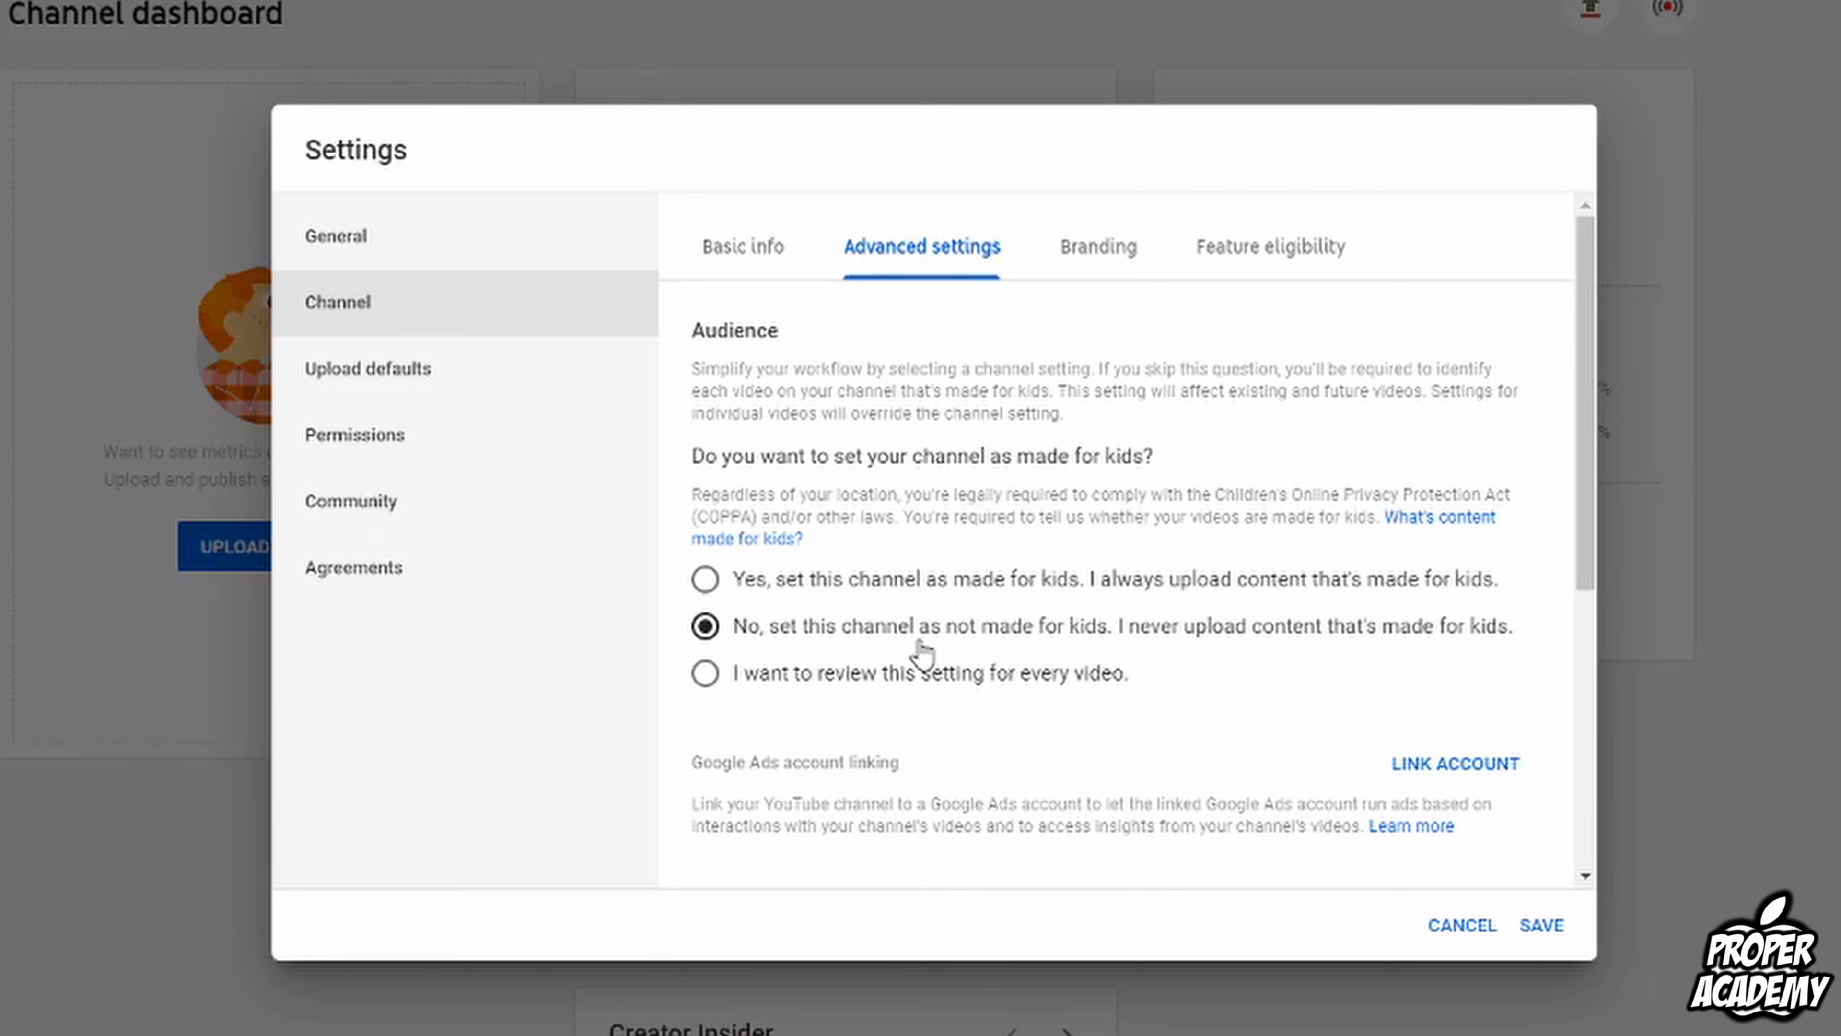
scroll(943, 656, down, 4)
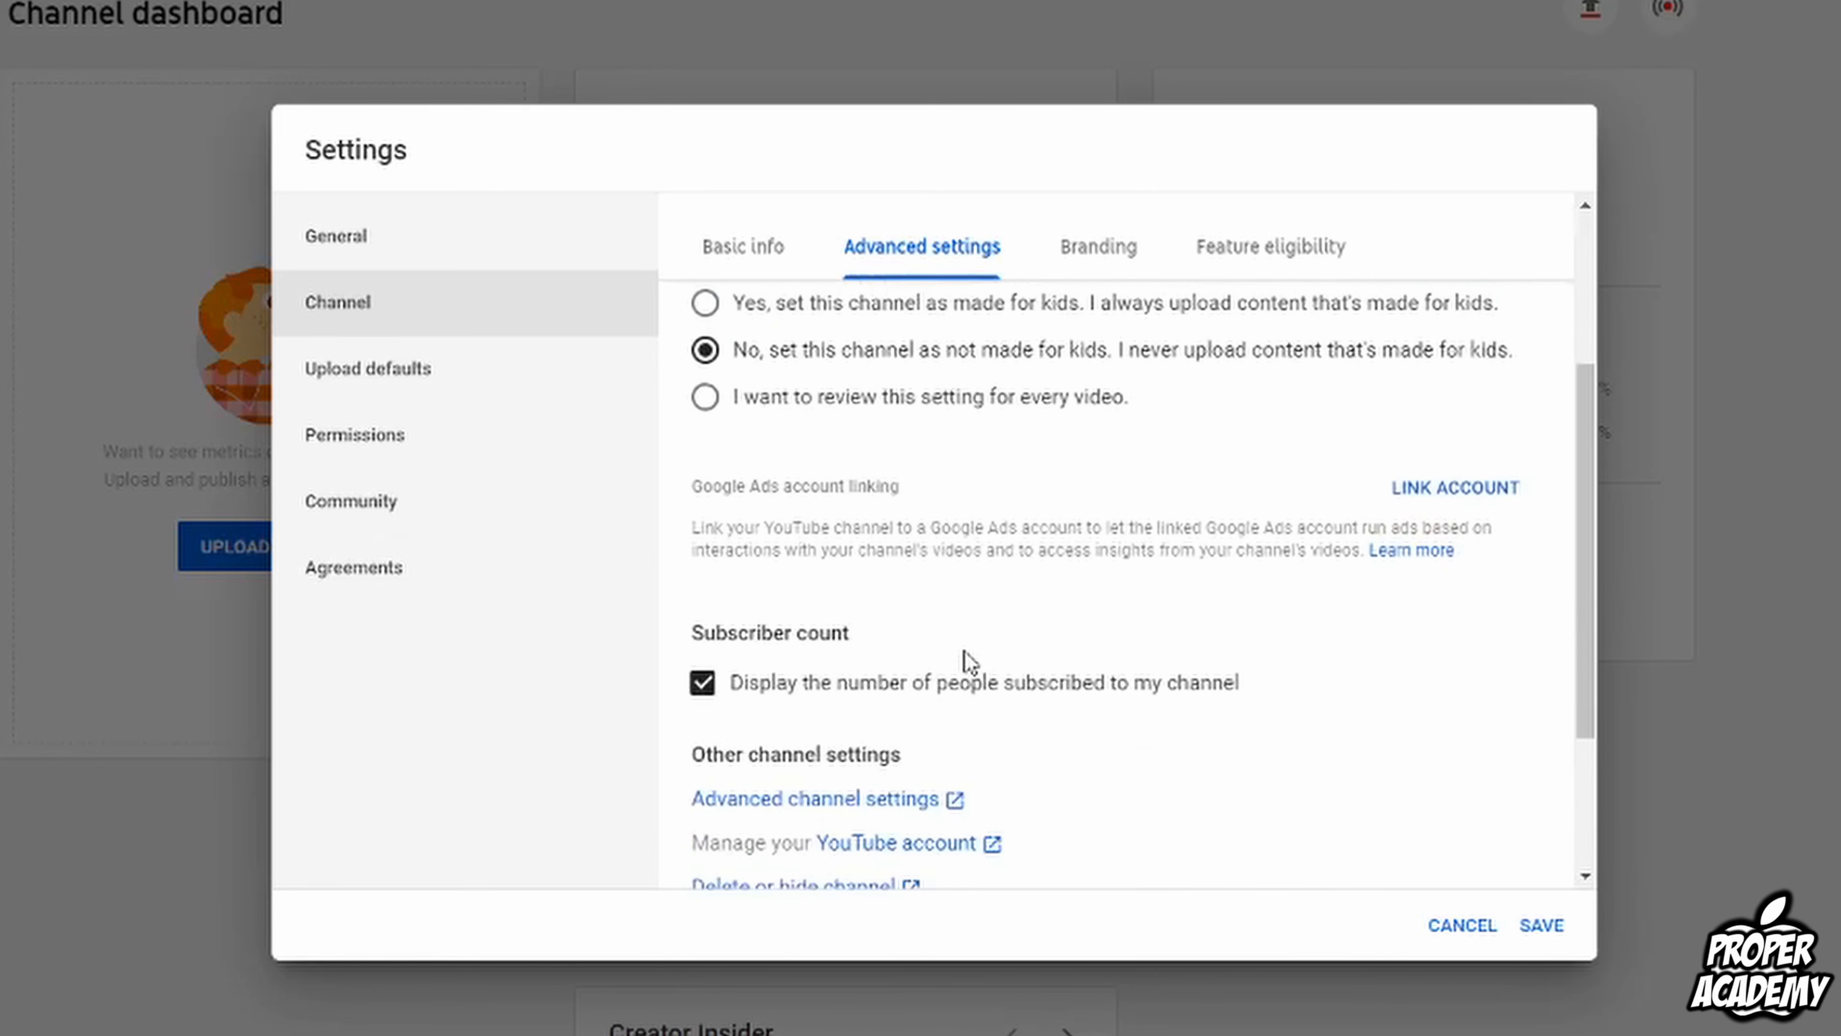
scroll(884, 649, down, 2)
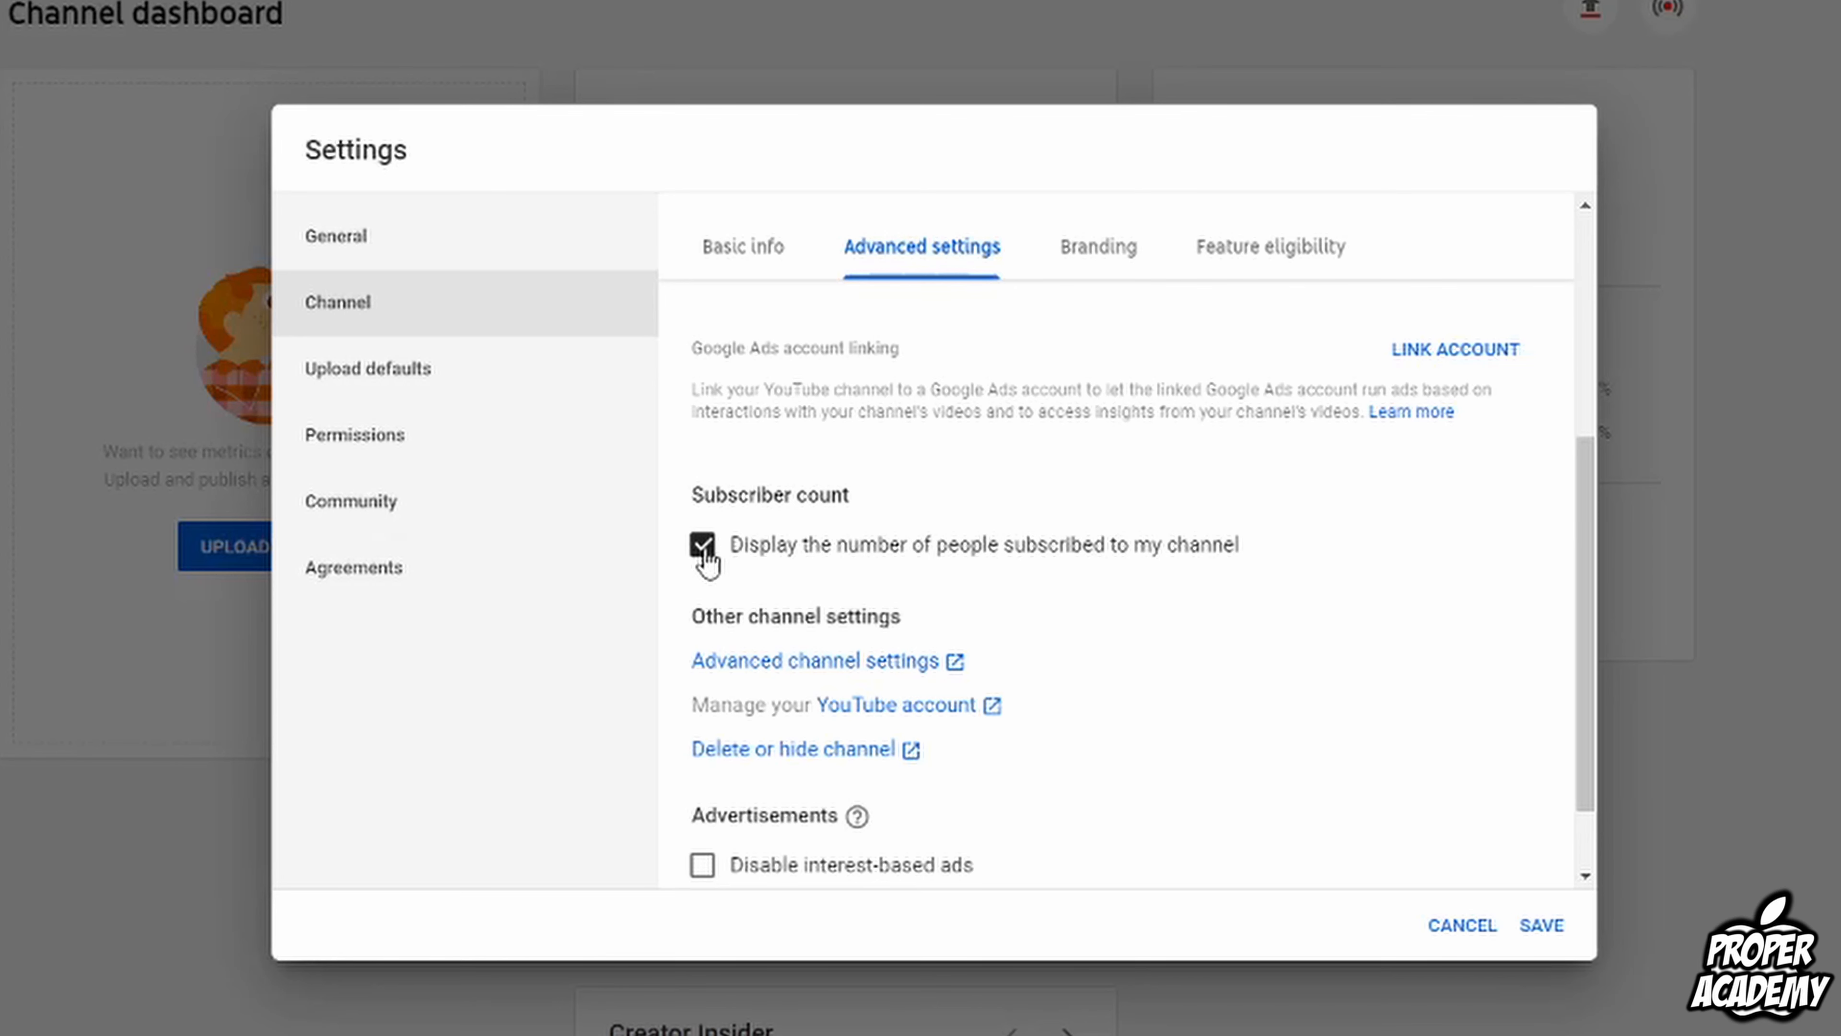
scroll(703, 560, down, 2)
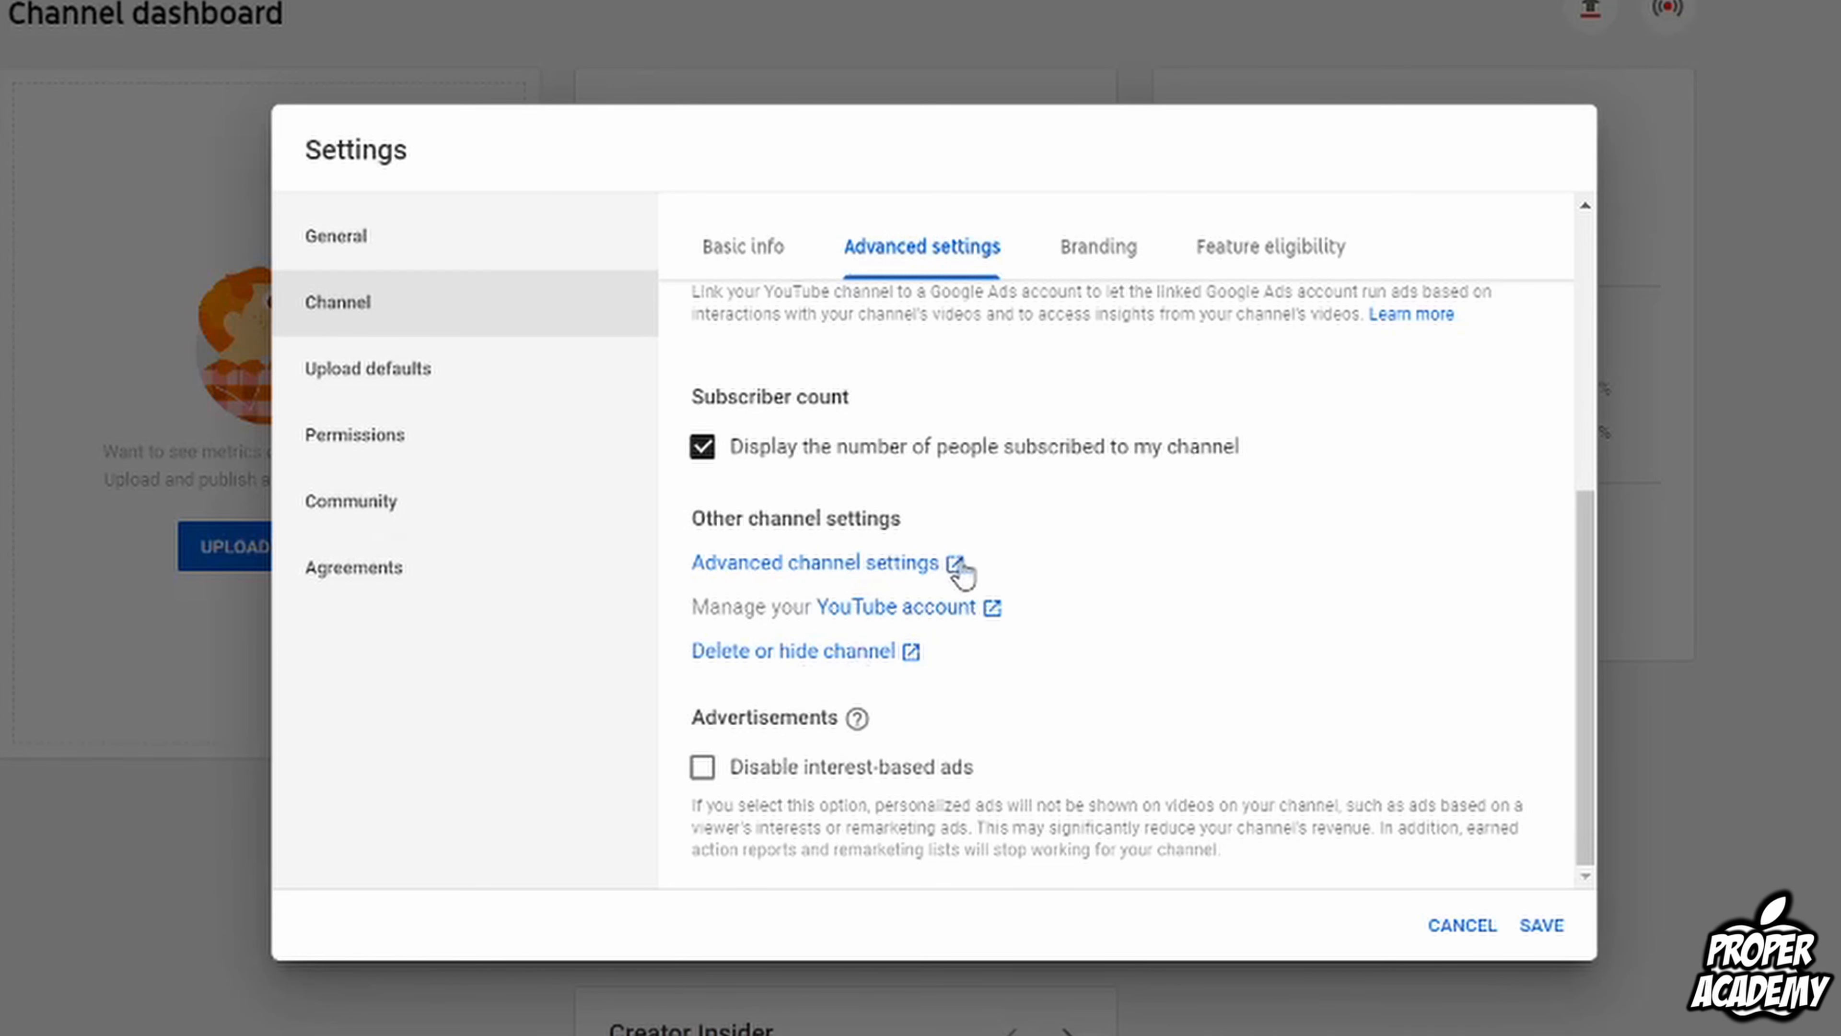
Add the YouTube Favicon image from the Desktop as the video watermark and display it for the entire video
click(1095, 251)
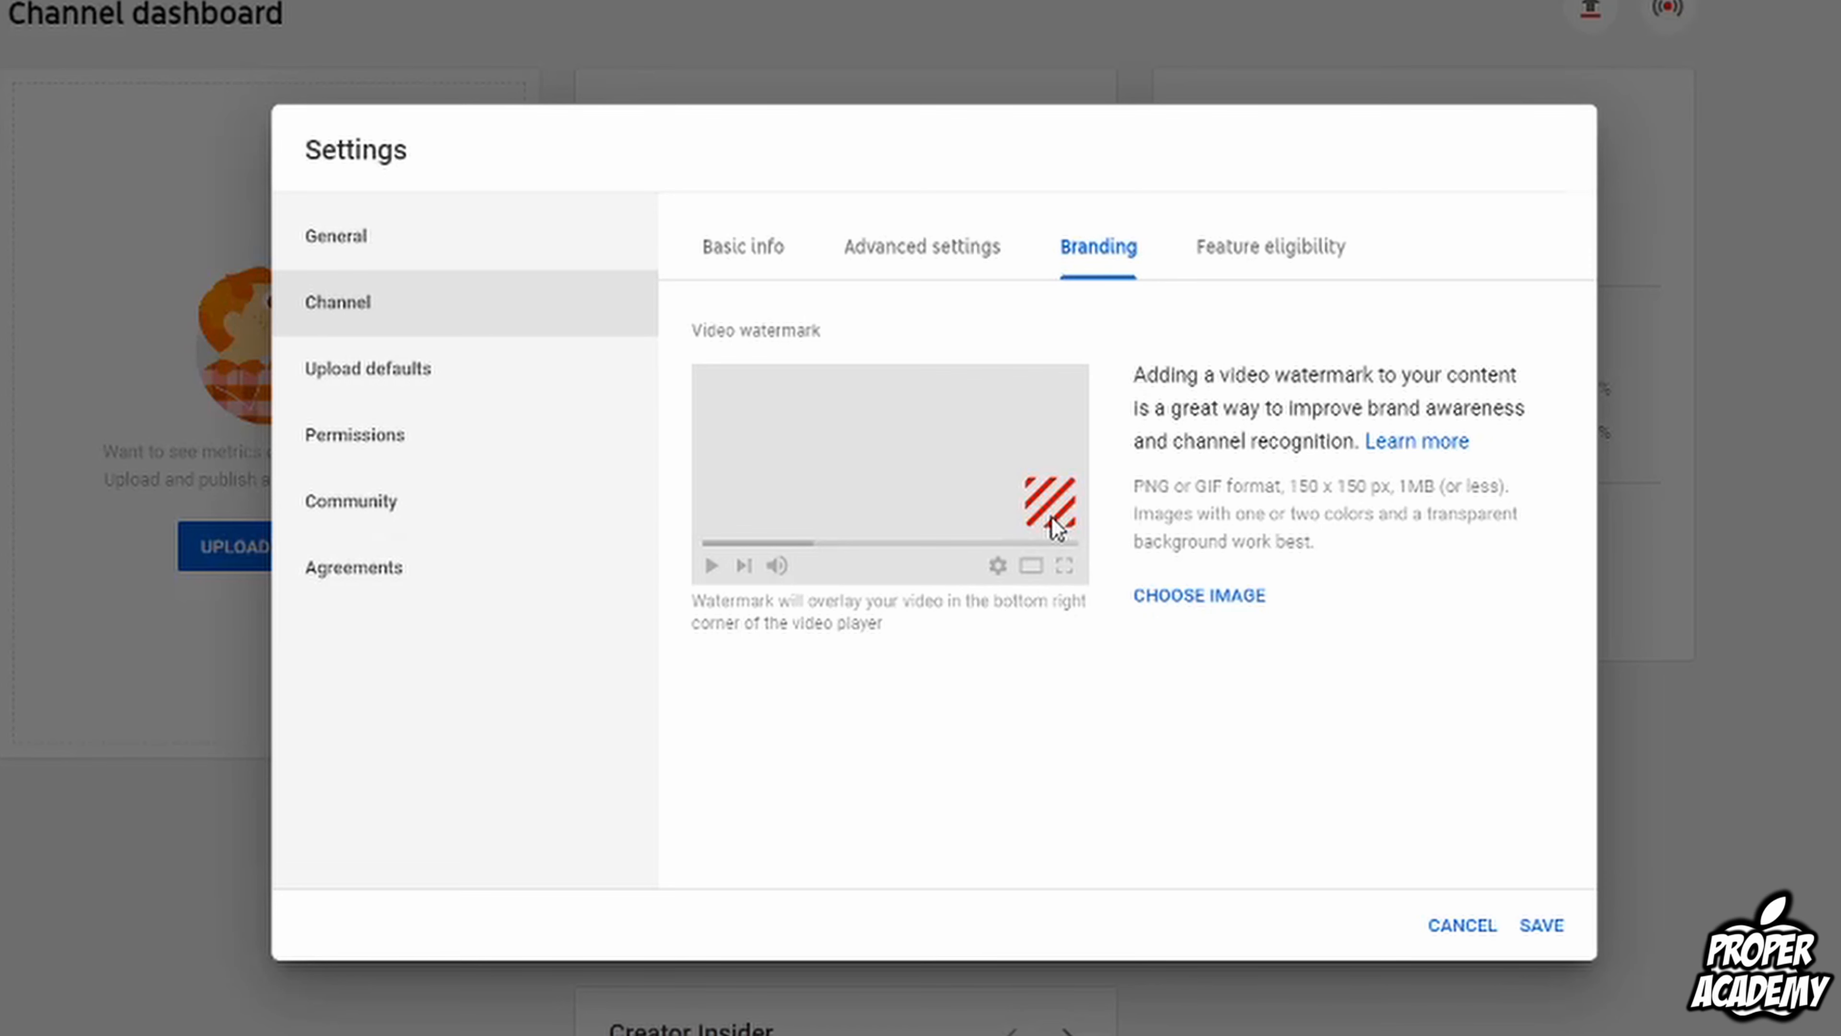
click(1236, 603)
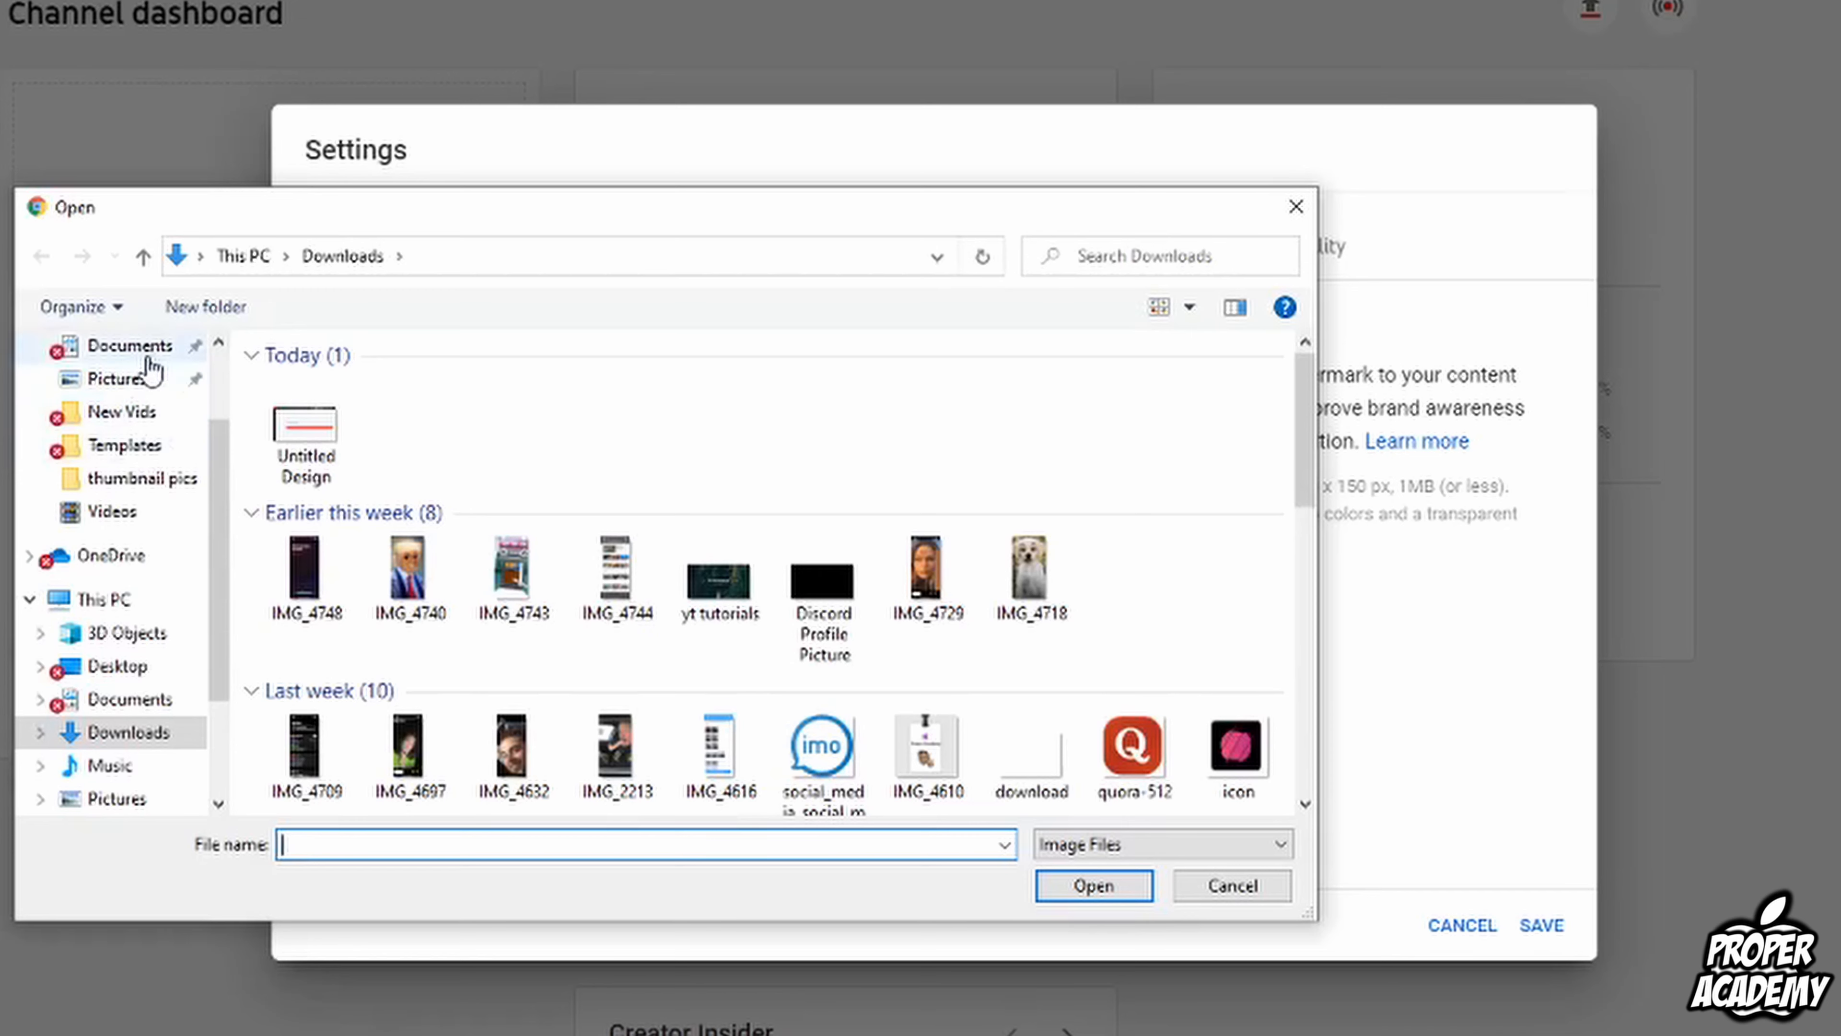
click(138, 401)
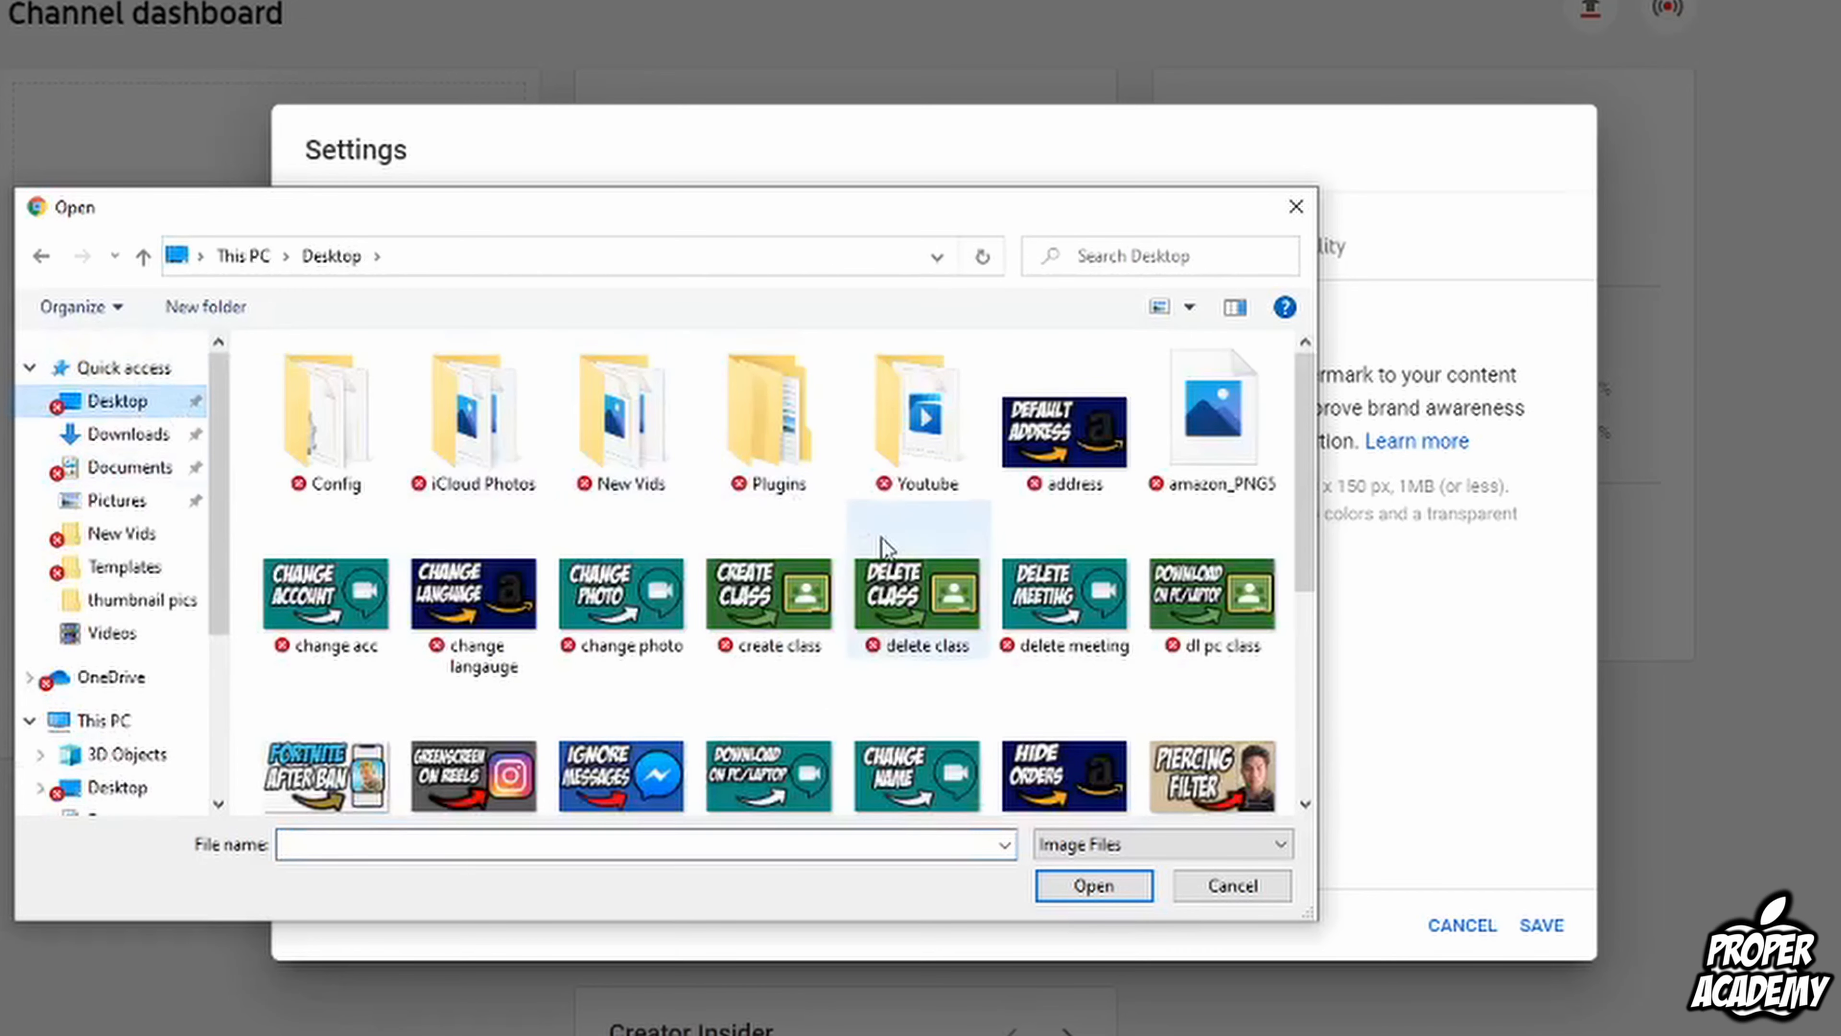
scroll(881, 544, down, 5)
click(522, 689)
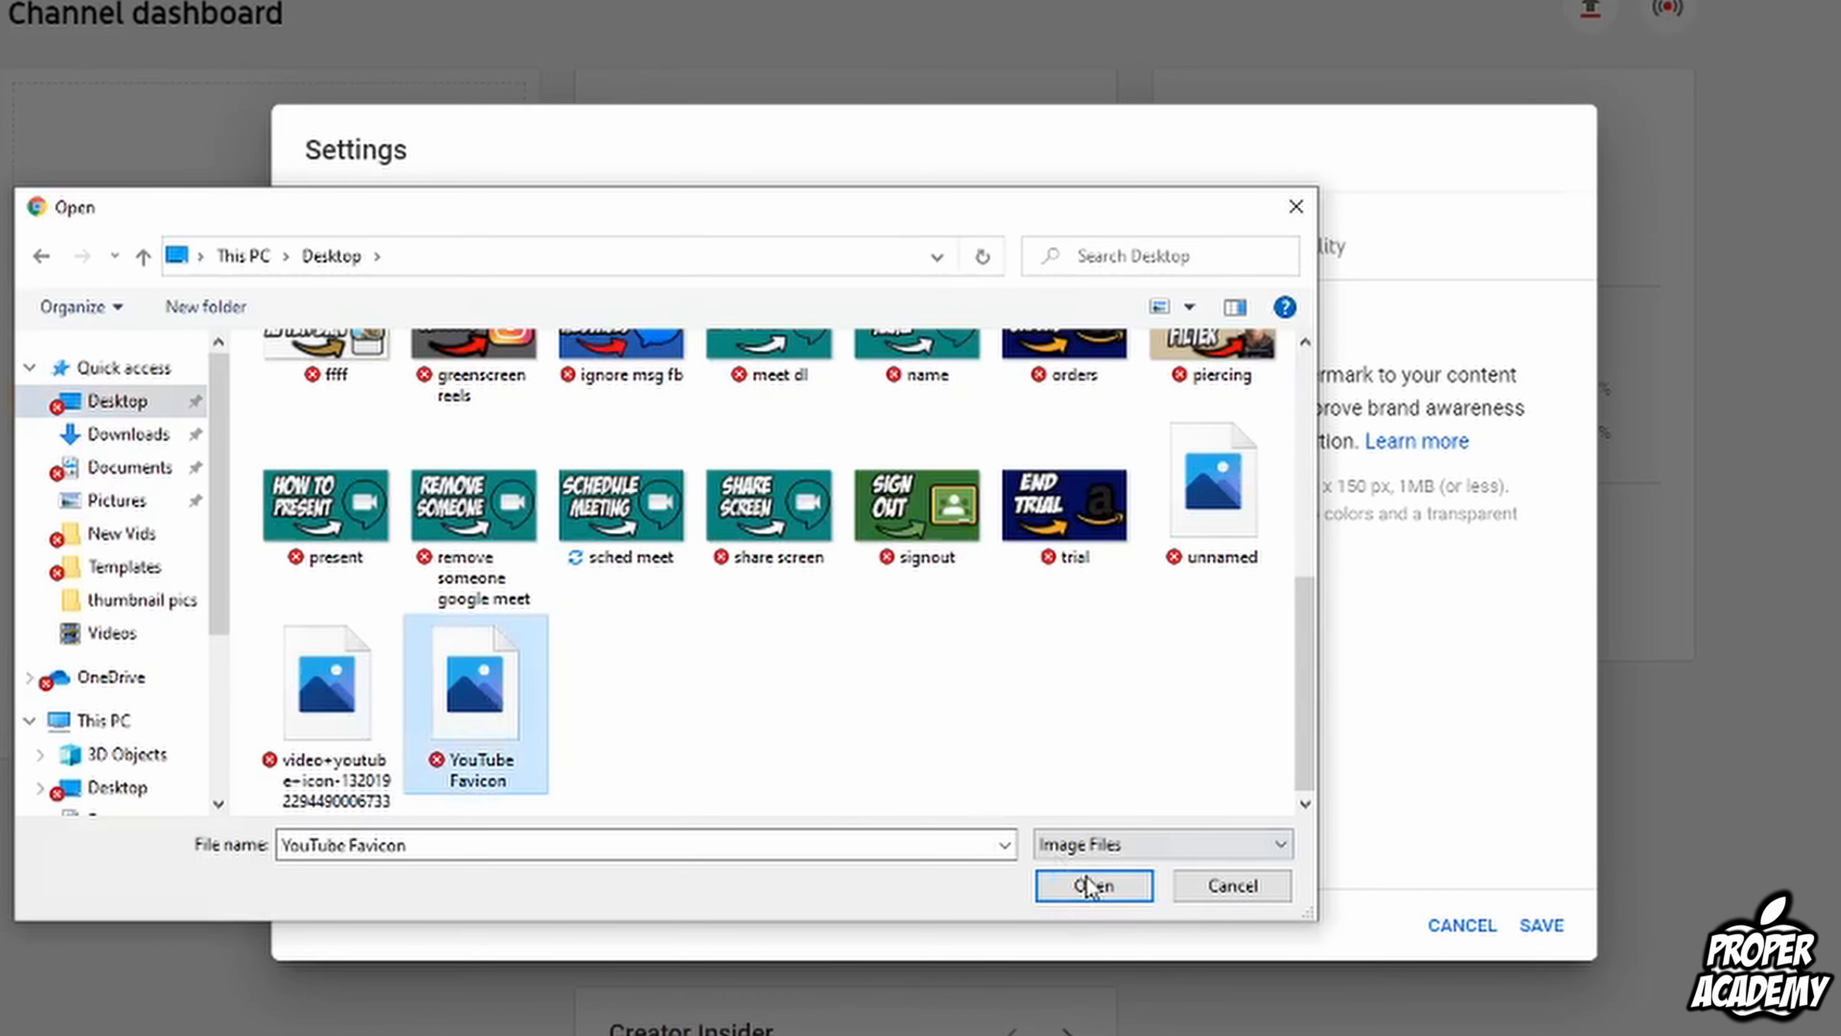
click(1090, 886)
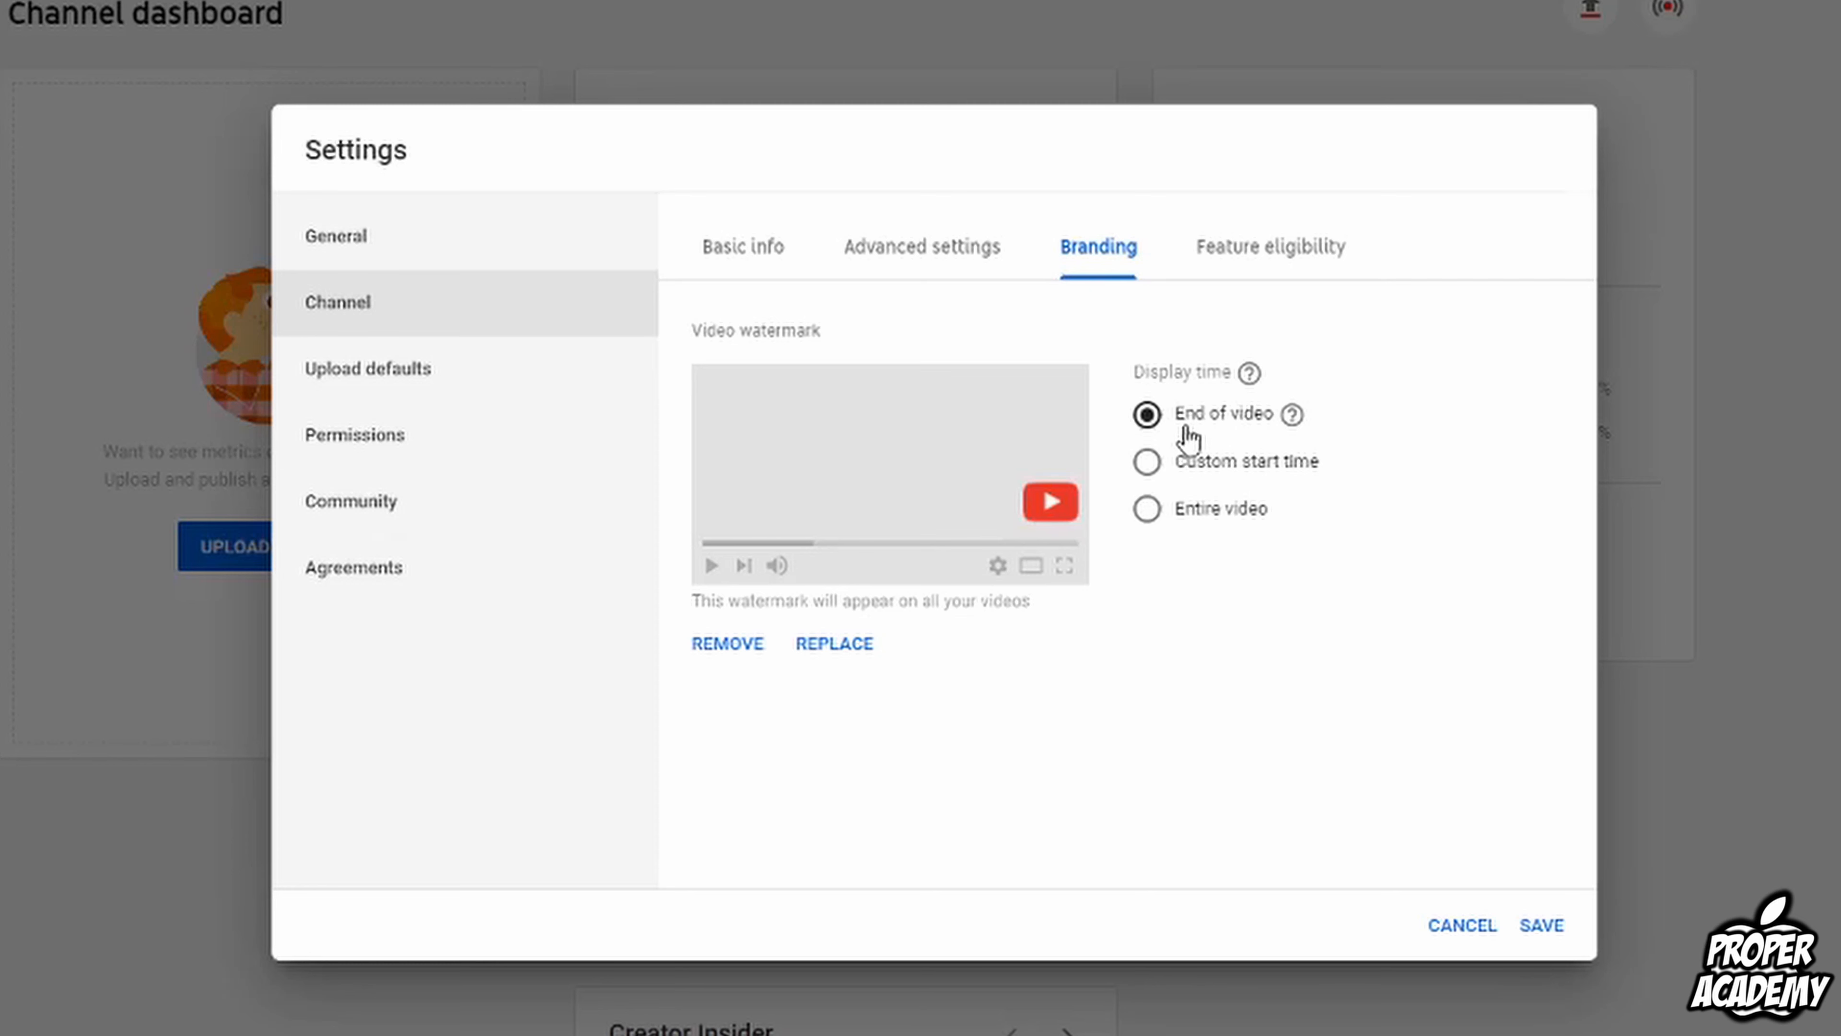
click(1165, 512)
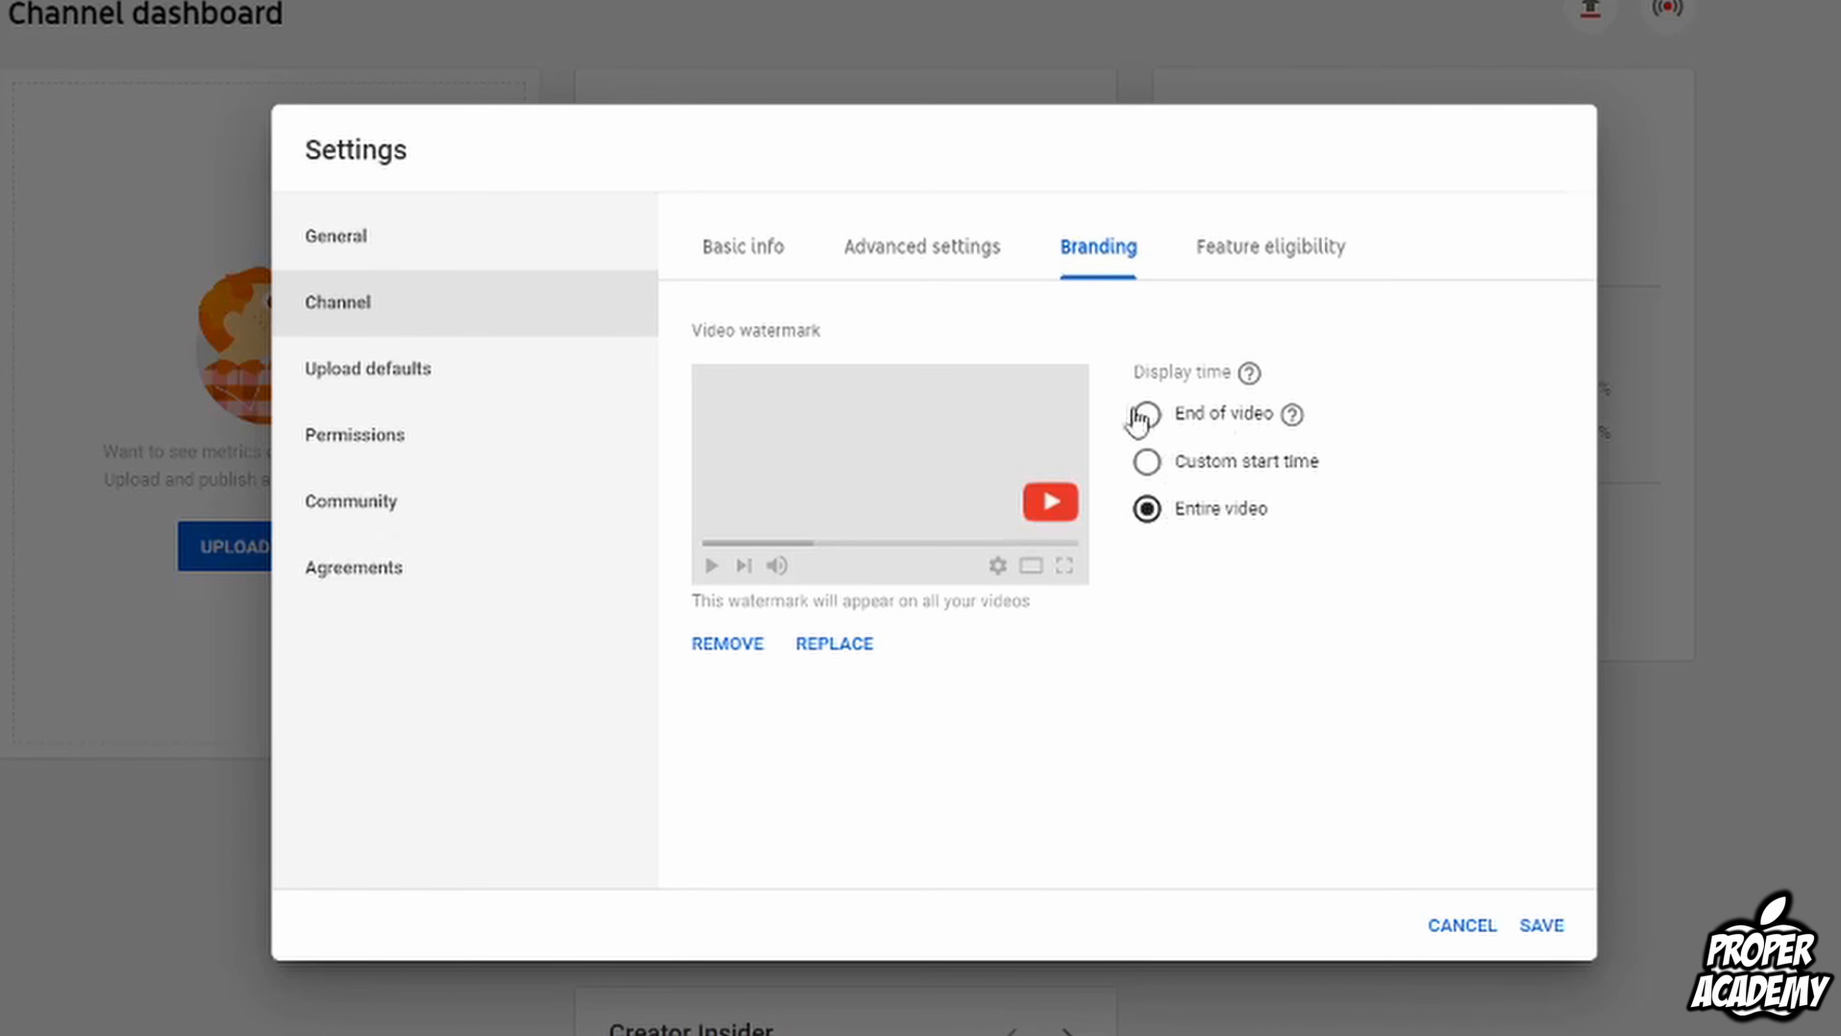
Check the channel's feature eligibility and review the basic info fields of the upload defaults
click(1243, 273)
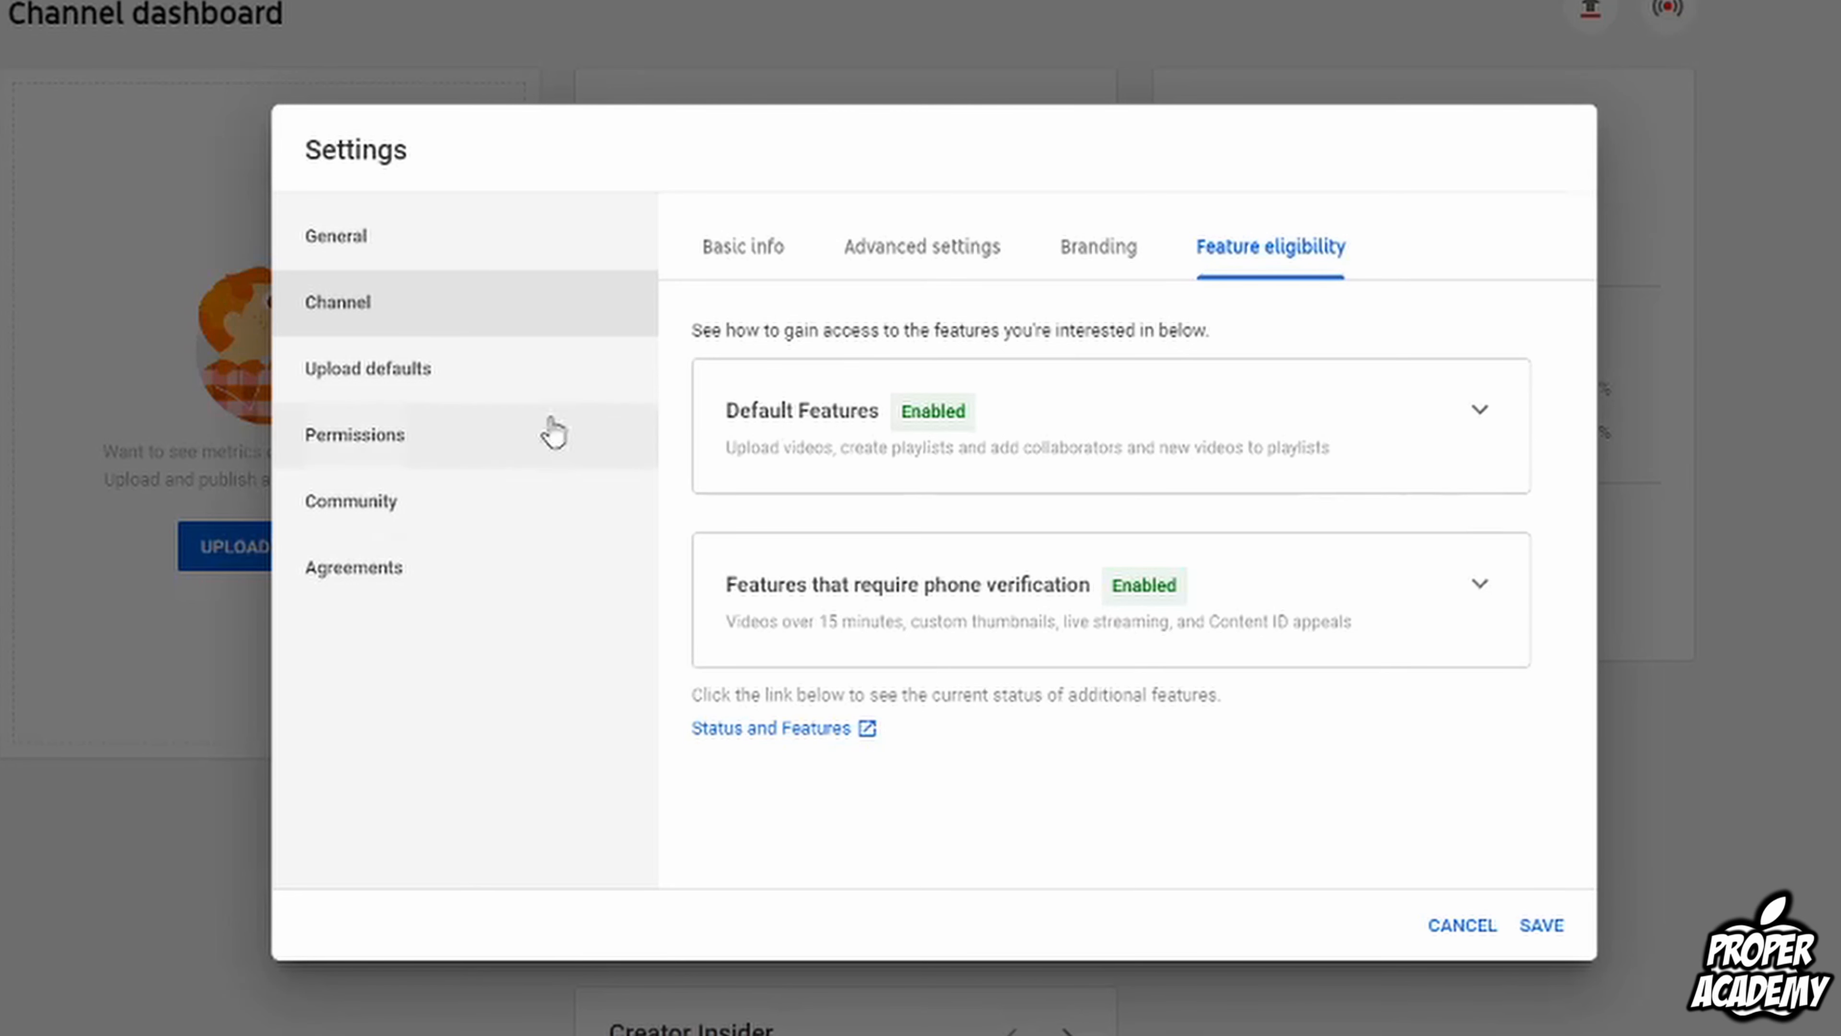
click(521, 399)
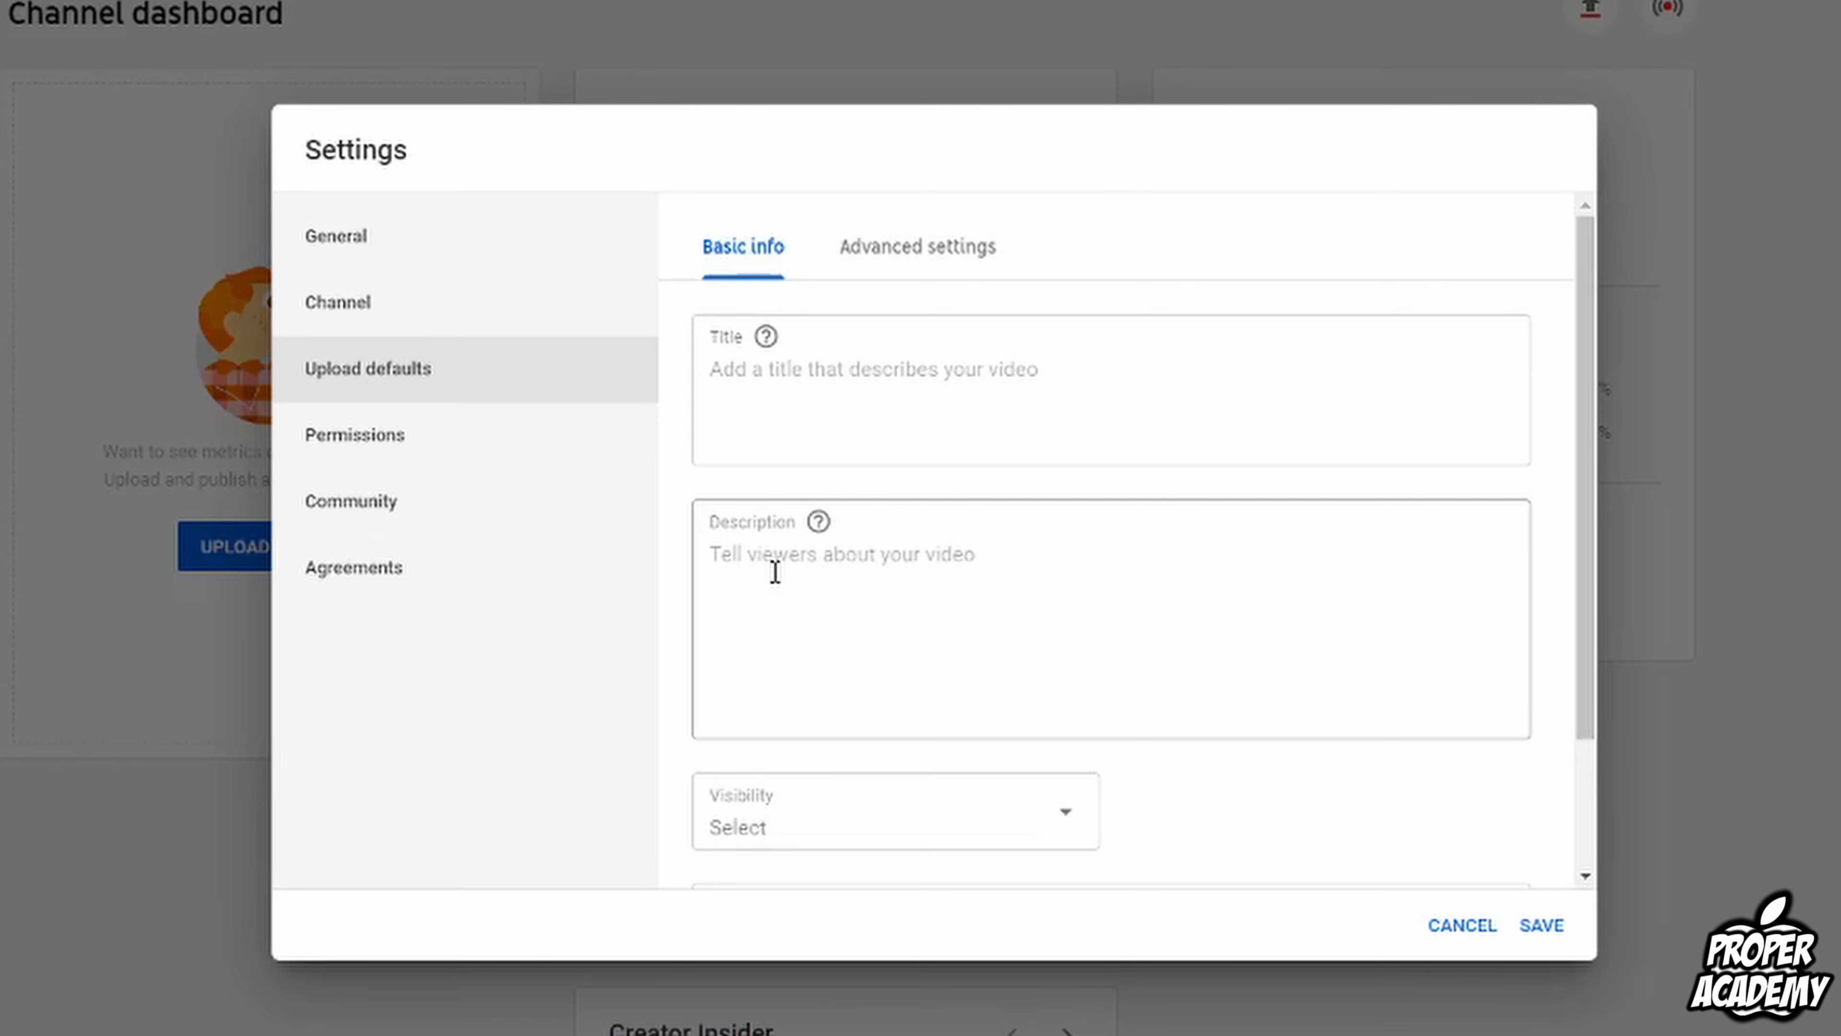
scroll(775, 572, down, 2)
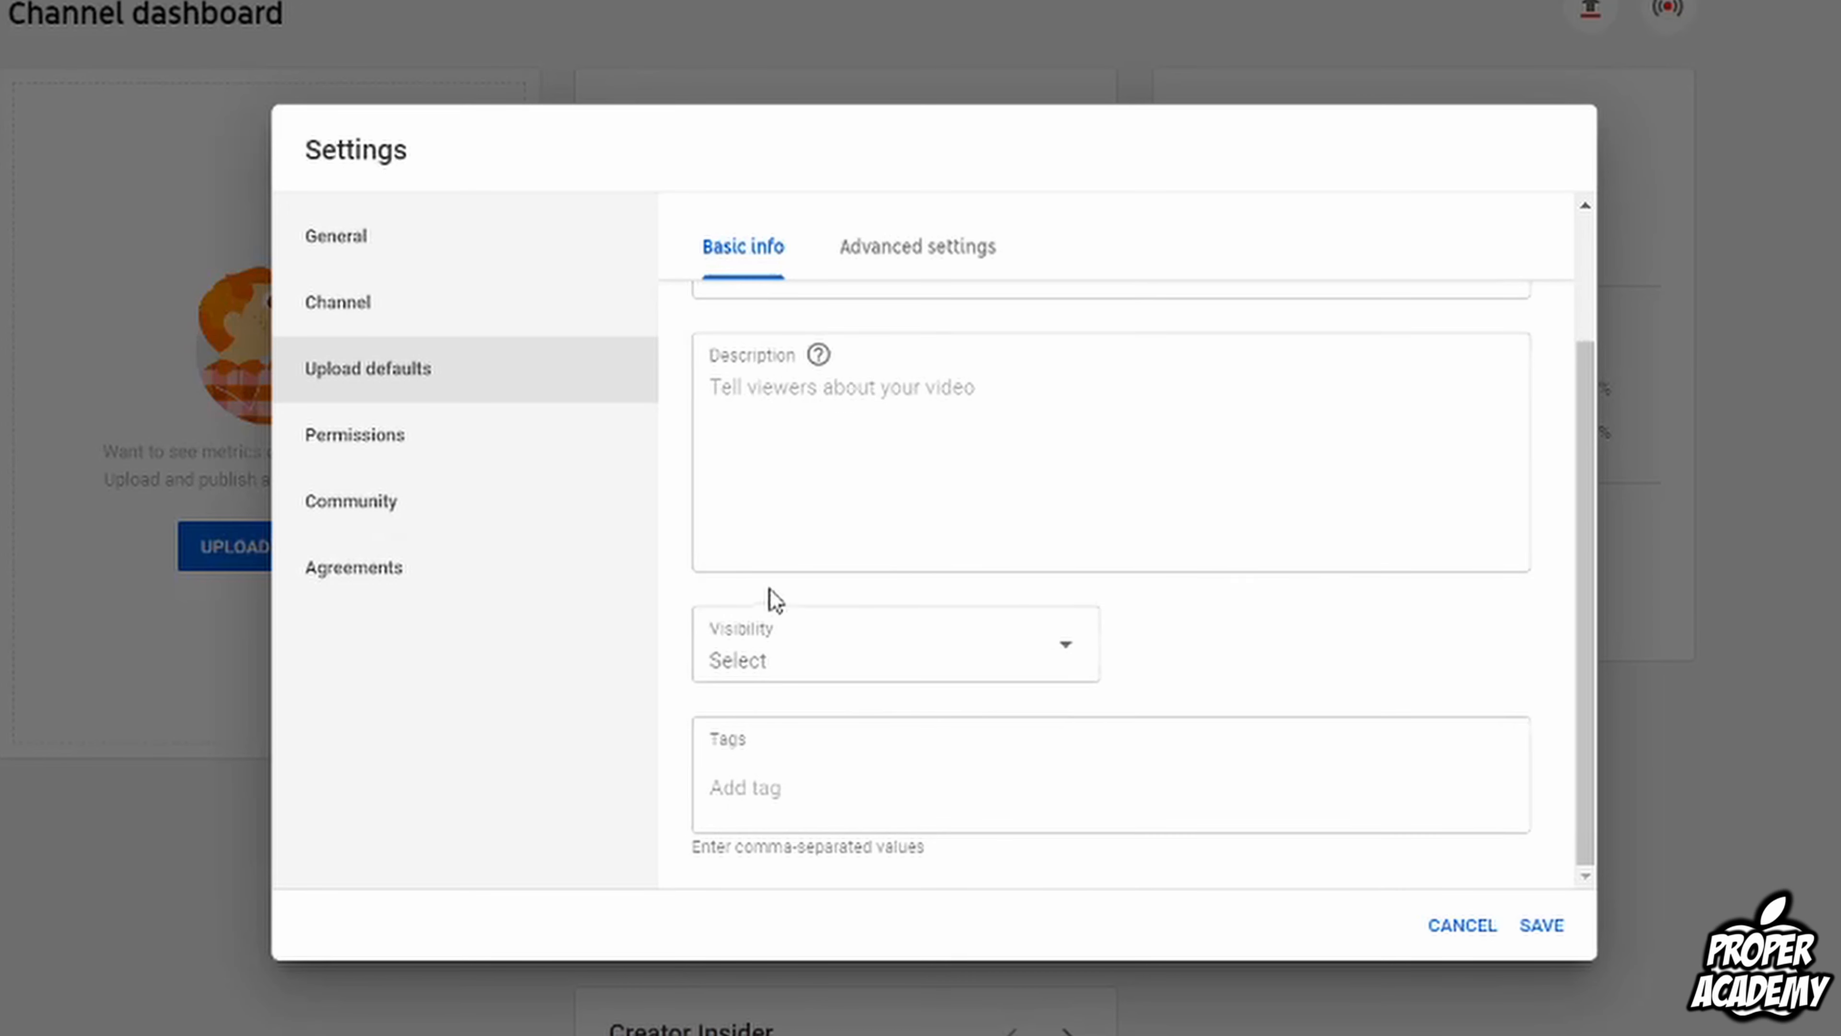
scroll(760, 604, up, 1)
scroll(766, 608, down, 1)
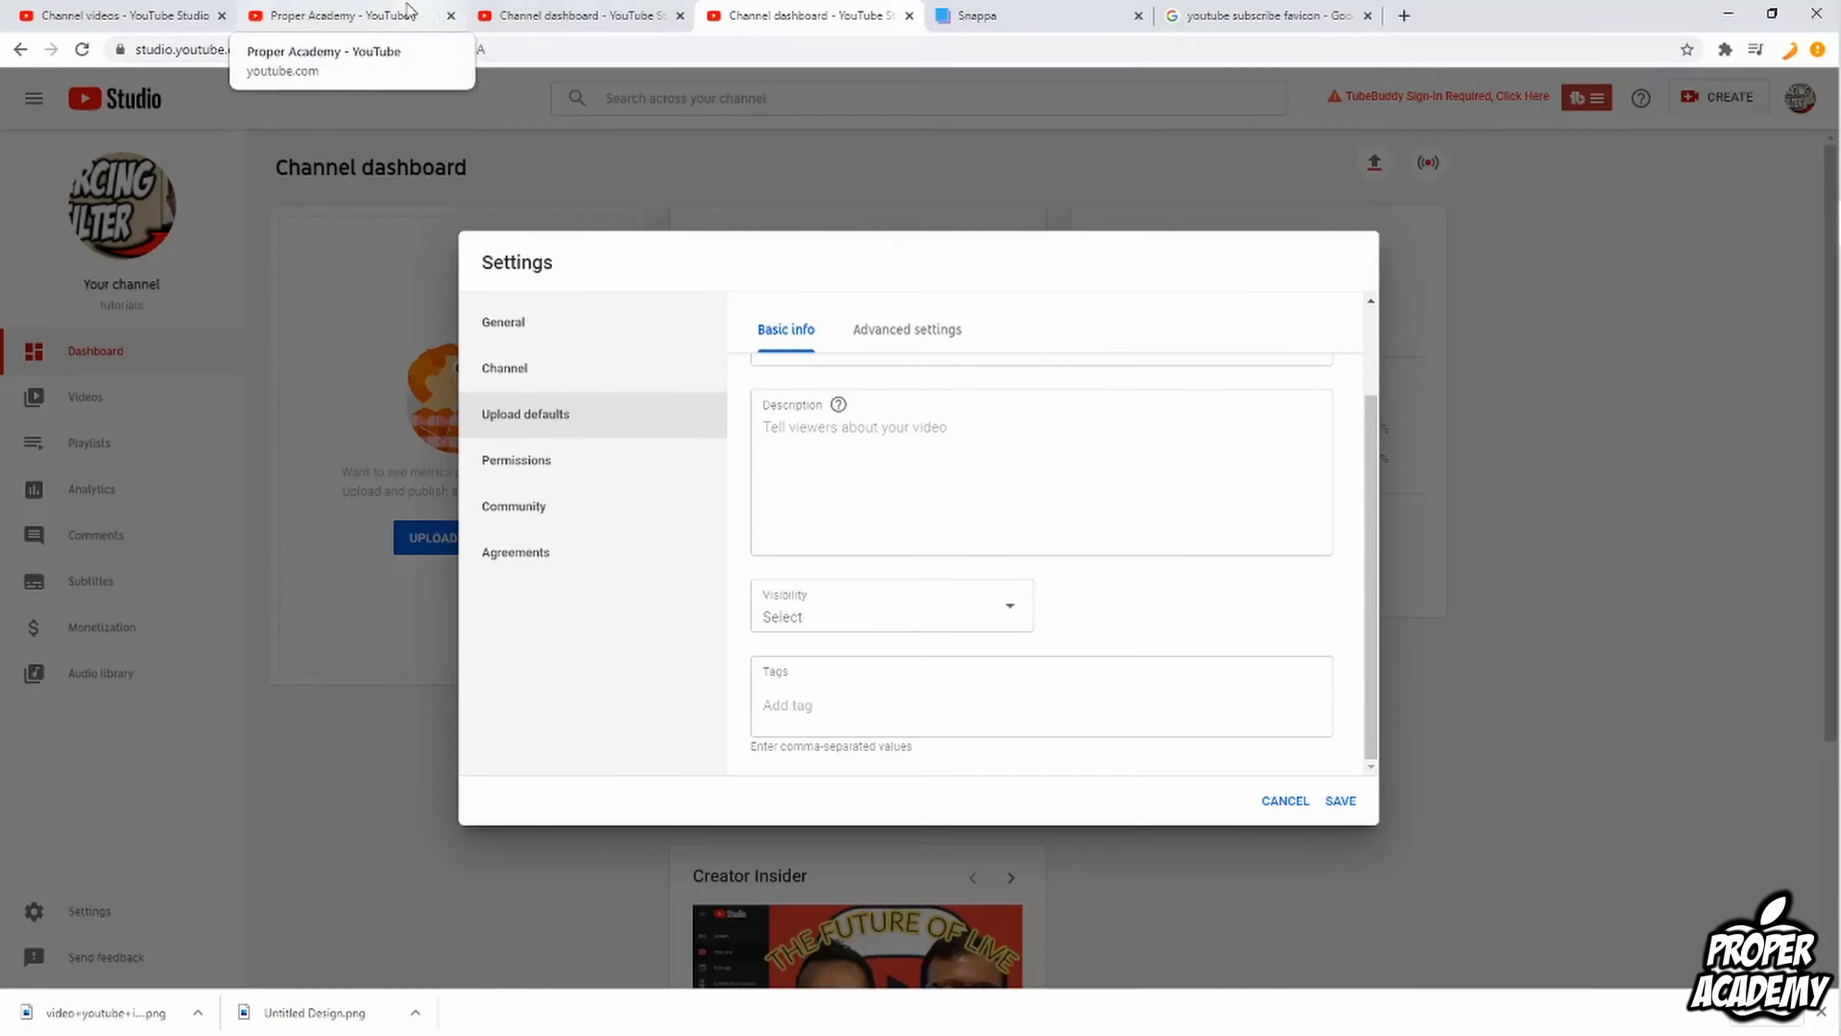
Open Proper Academy's Instagram Reels green screen video, pause playback and show its full description
click(341, 15)
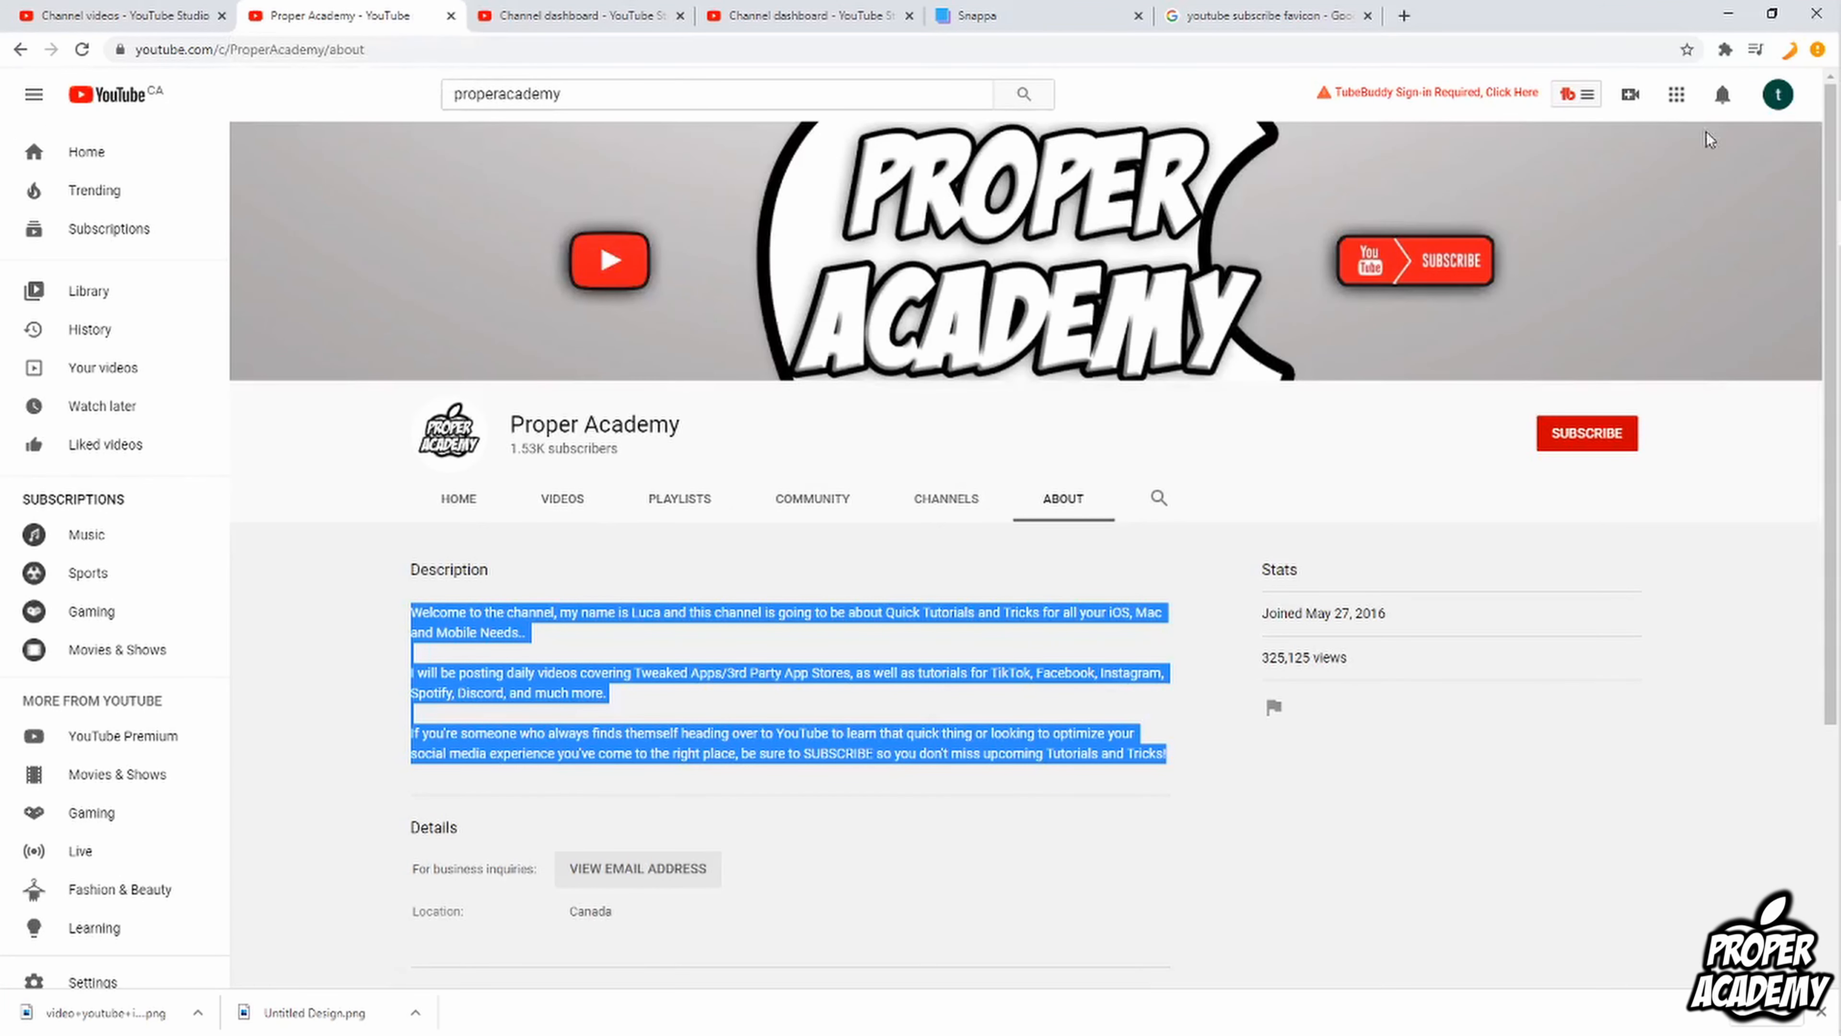
click(564, 502)
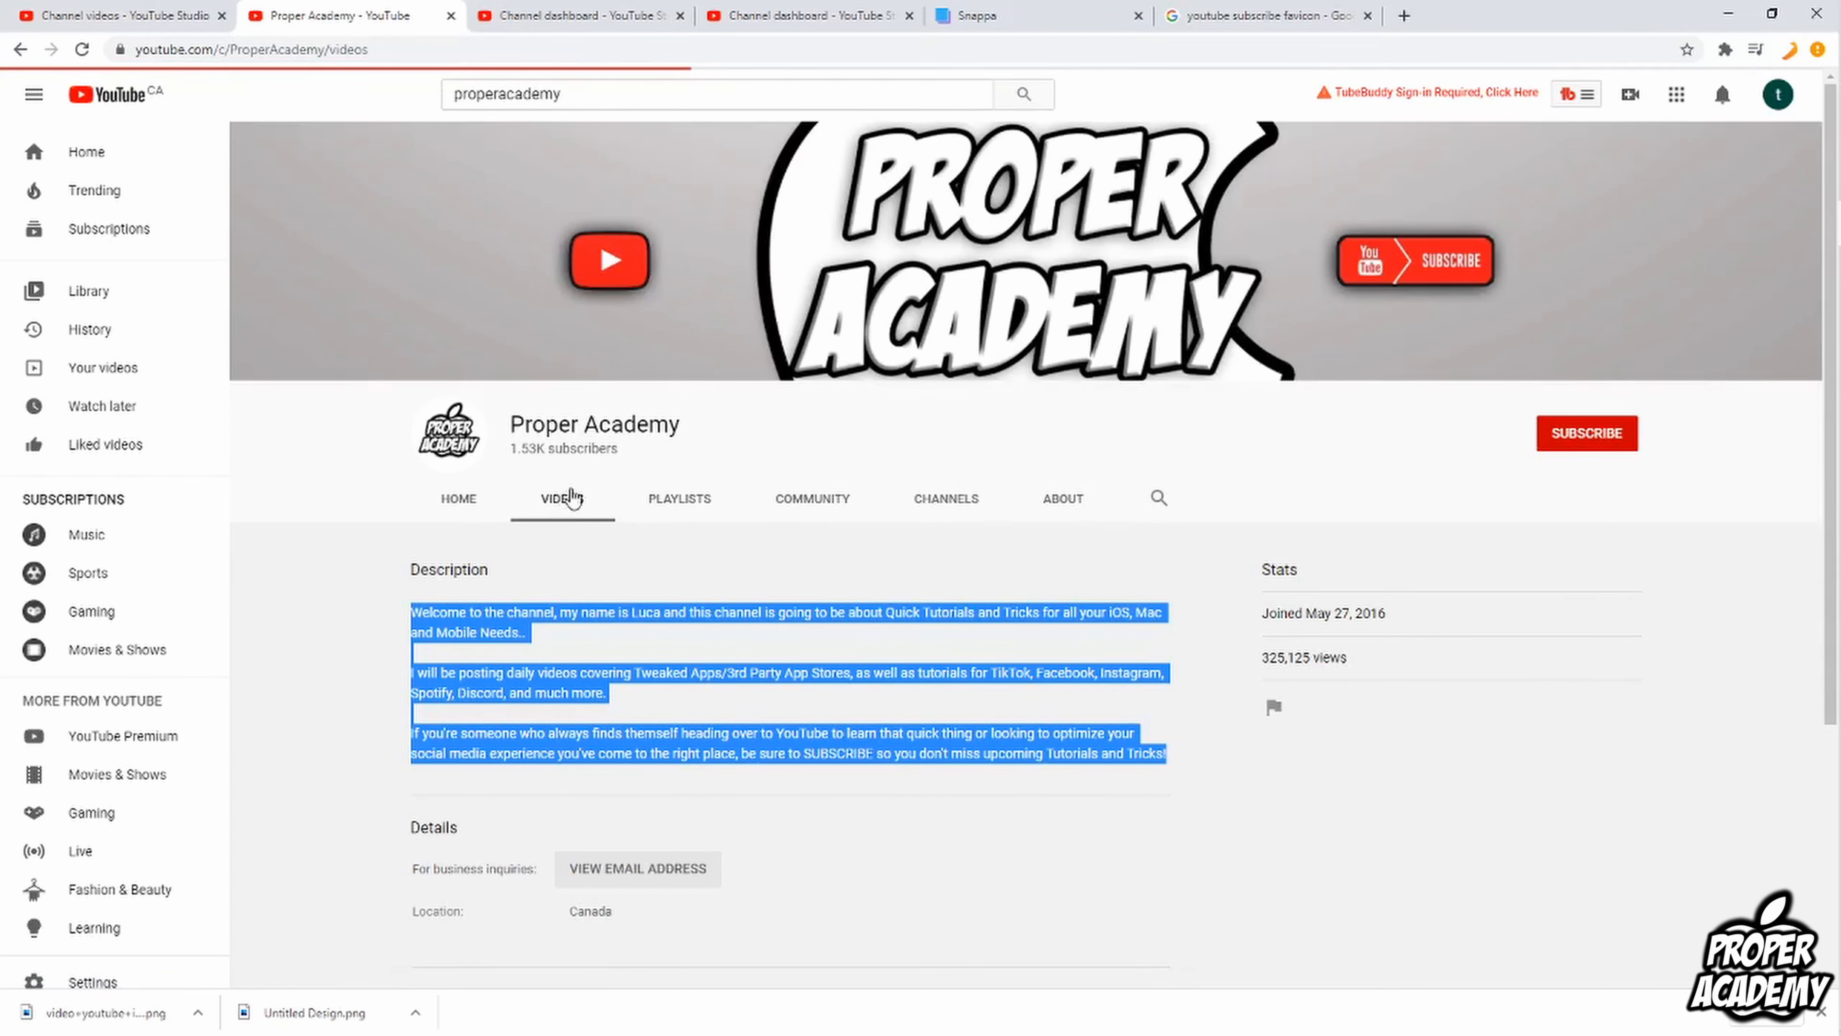
click(669, 689)
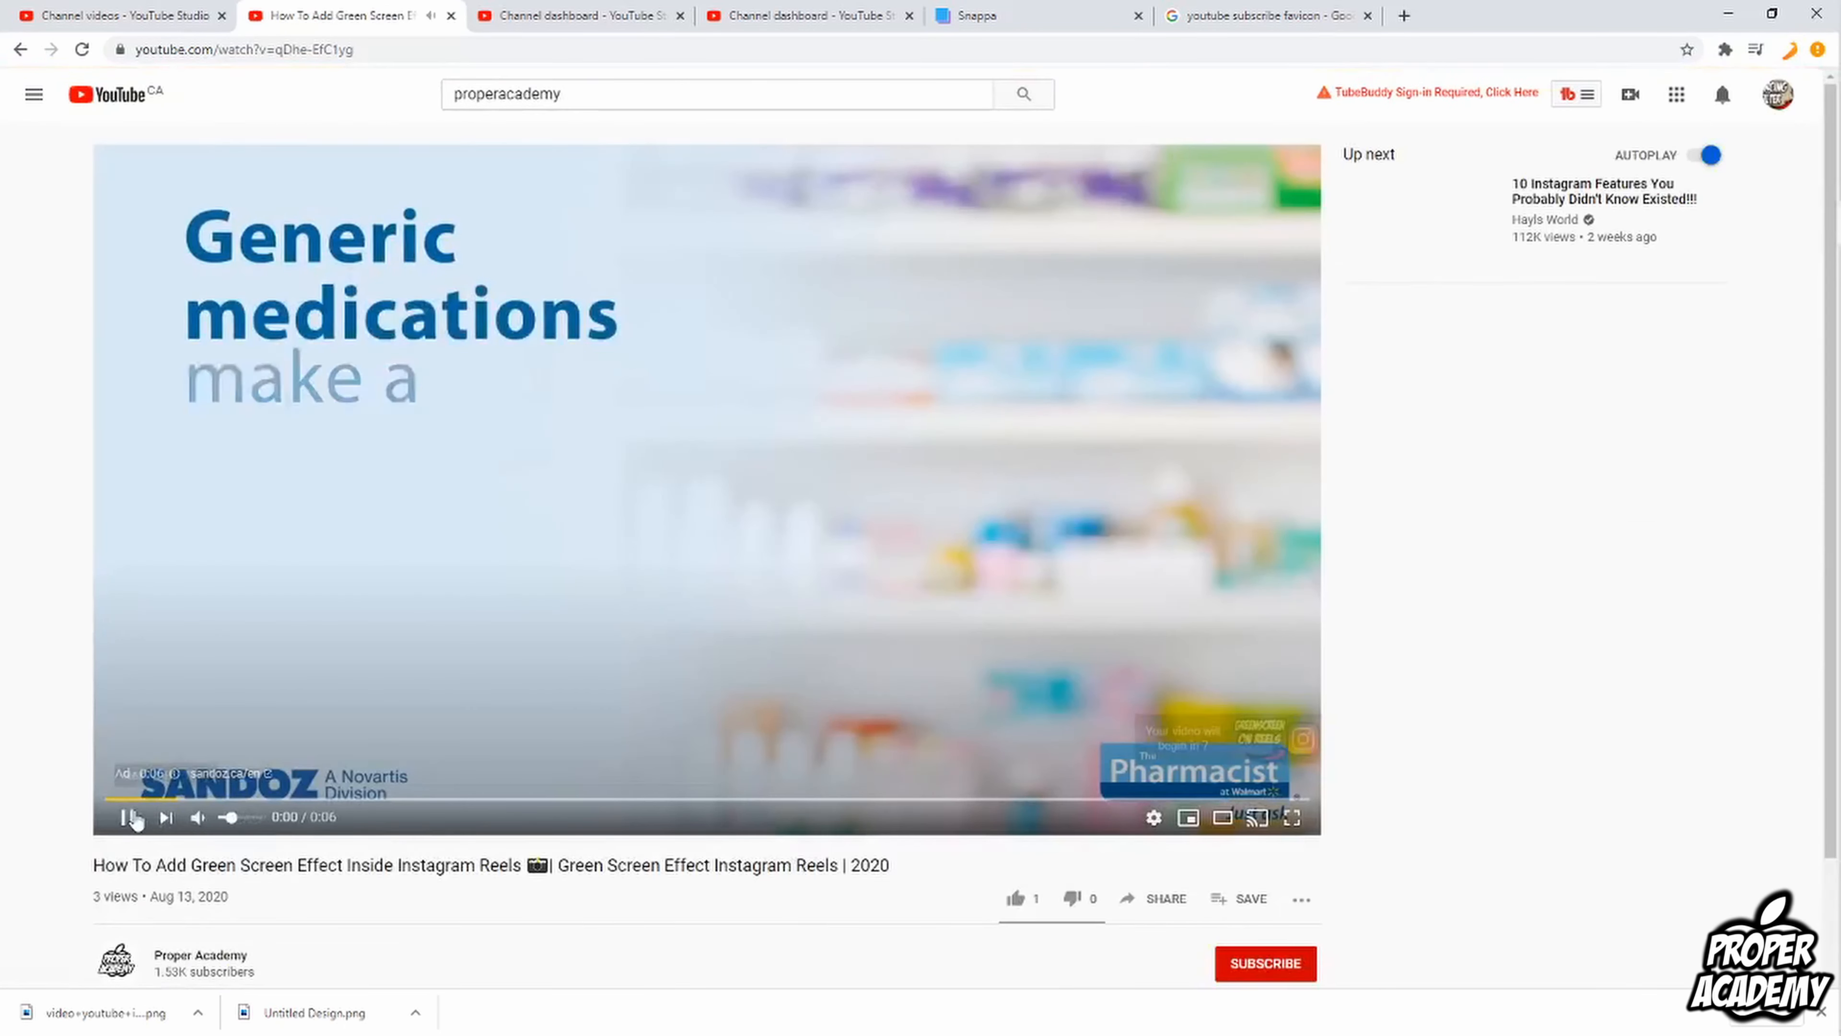
click(131, 818)
scroll(203, 834, down, 3)
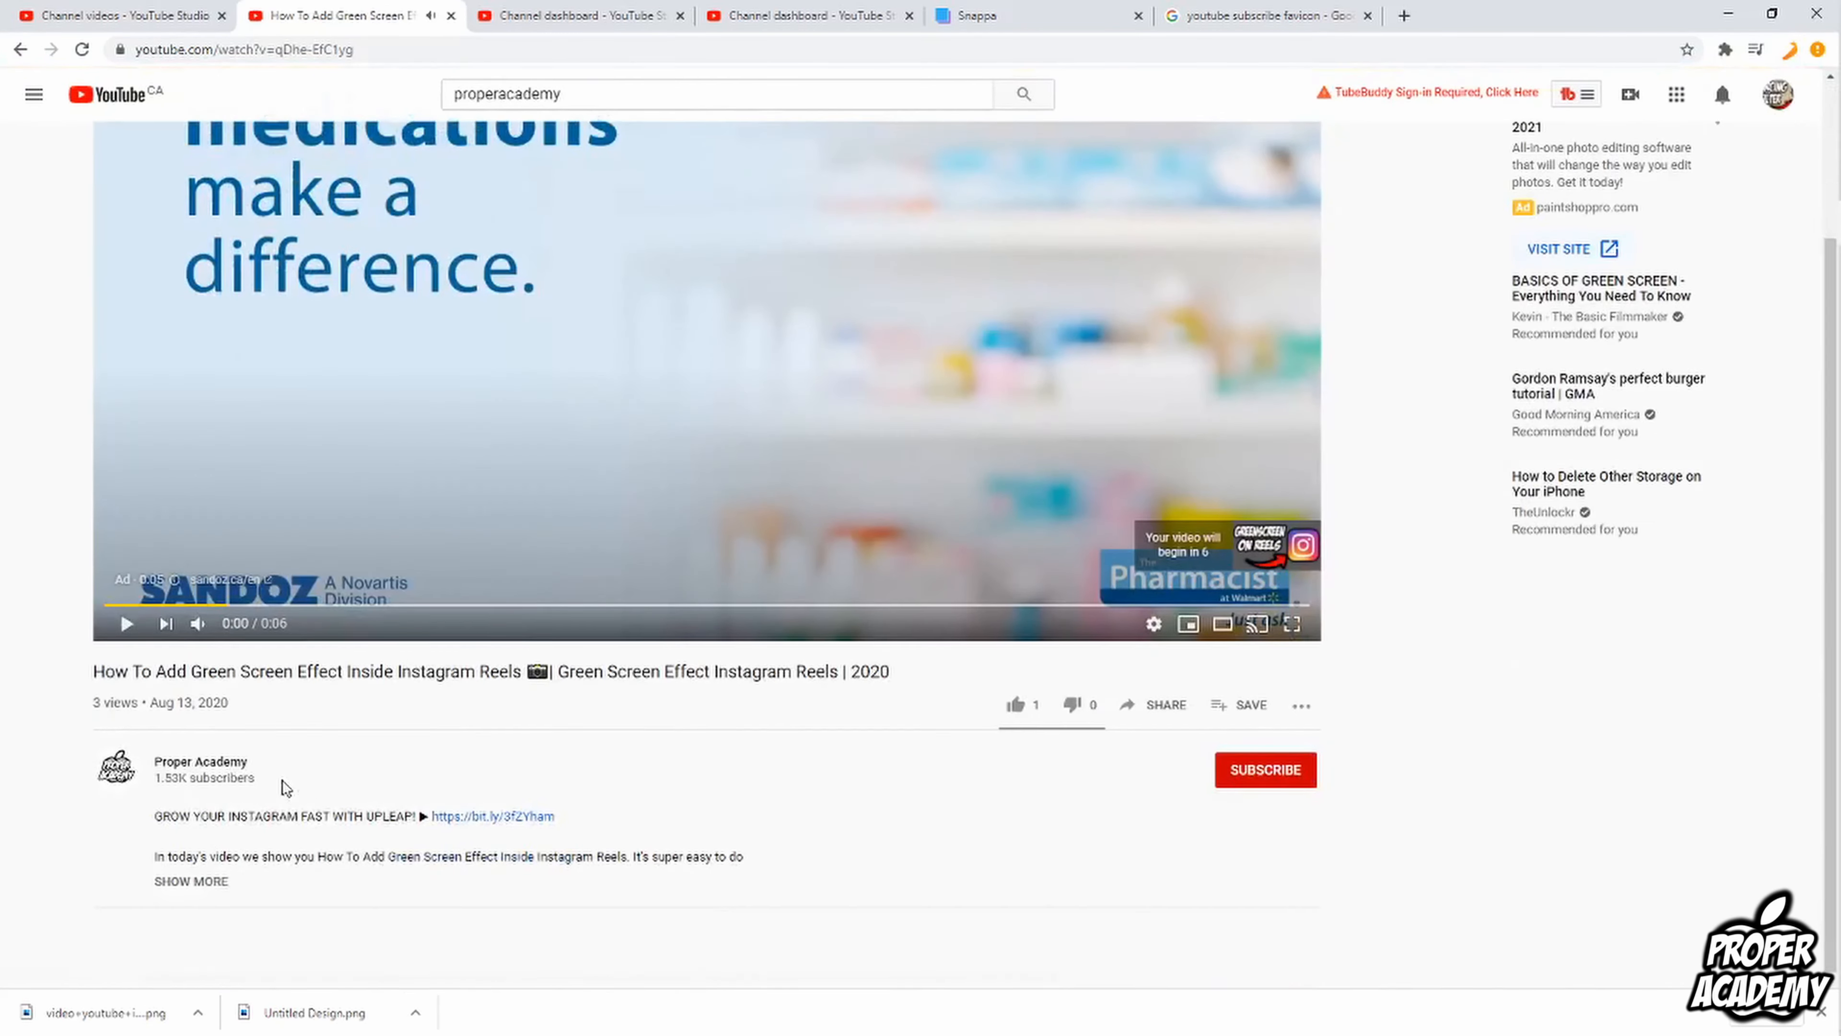
scroll(204, 878, down, 2)
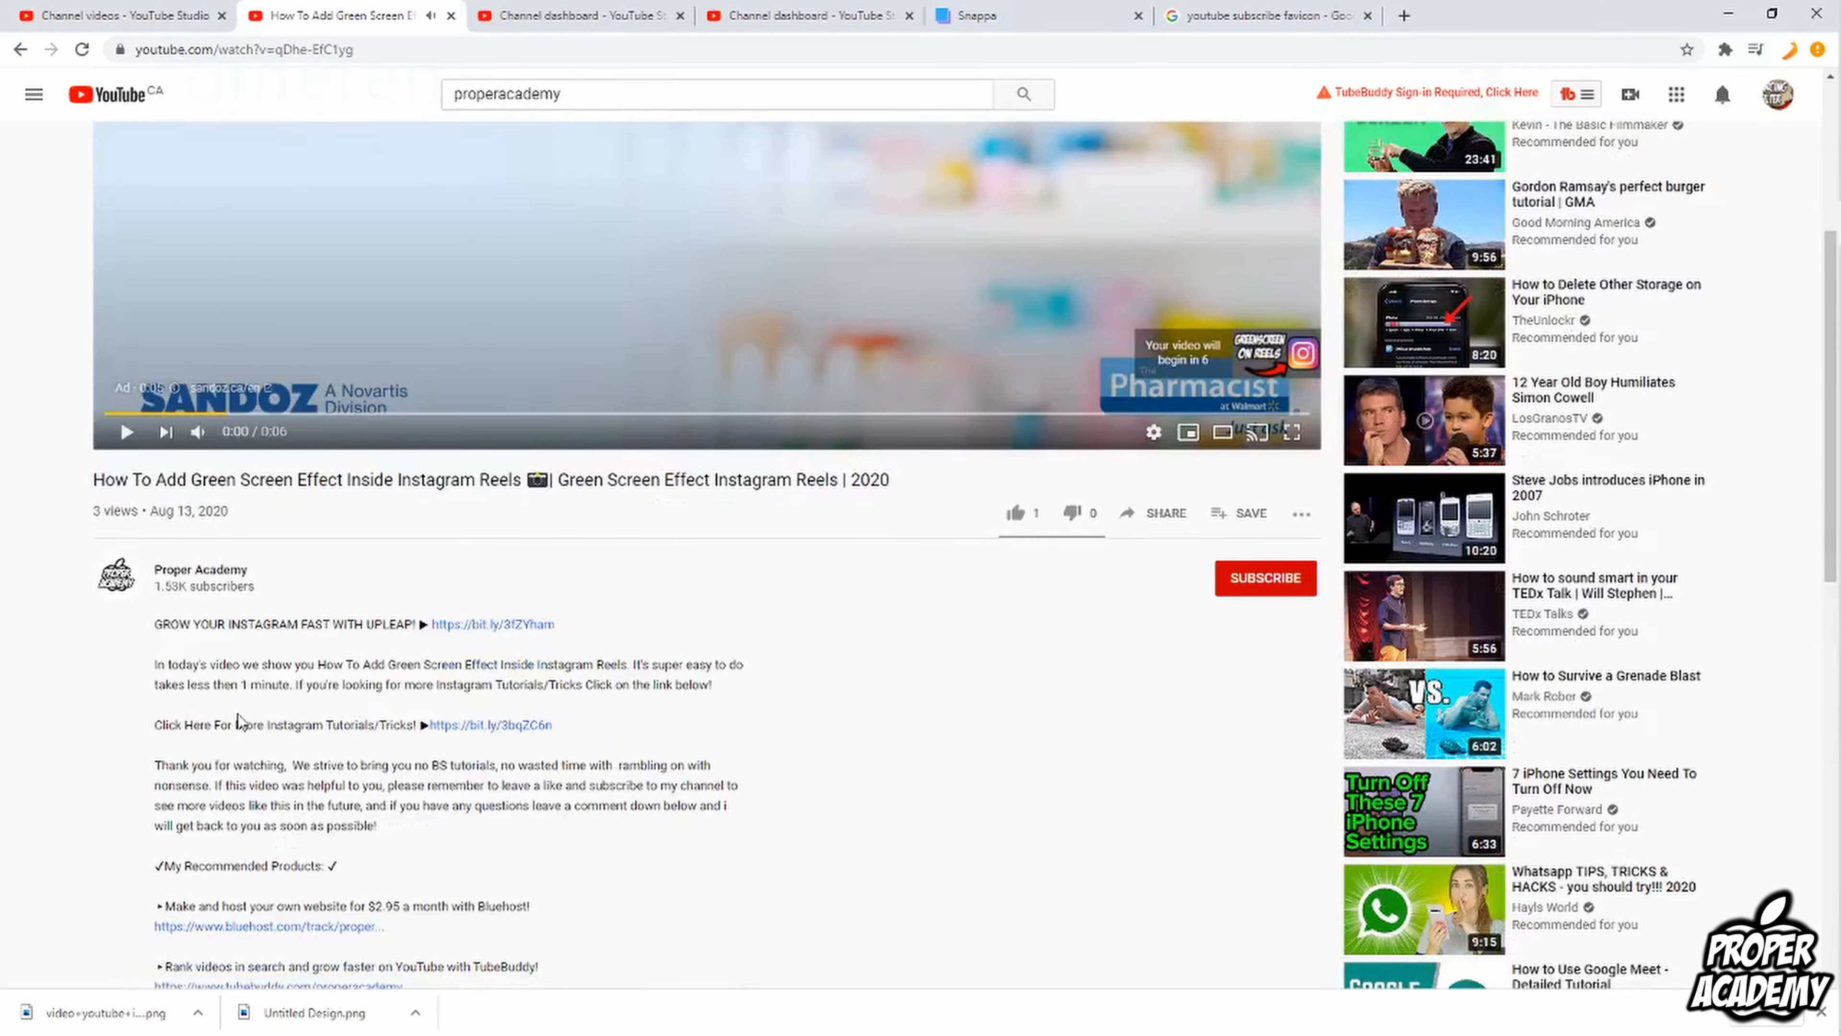
scroll(234, 723, down, 3)
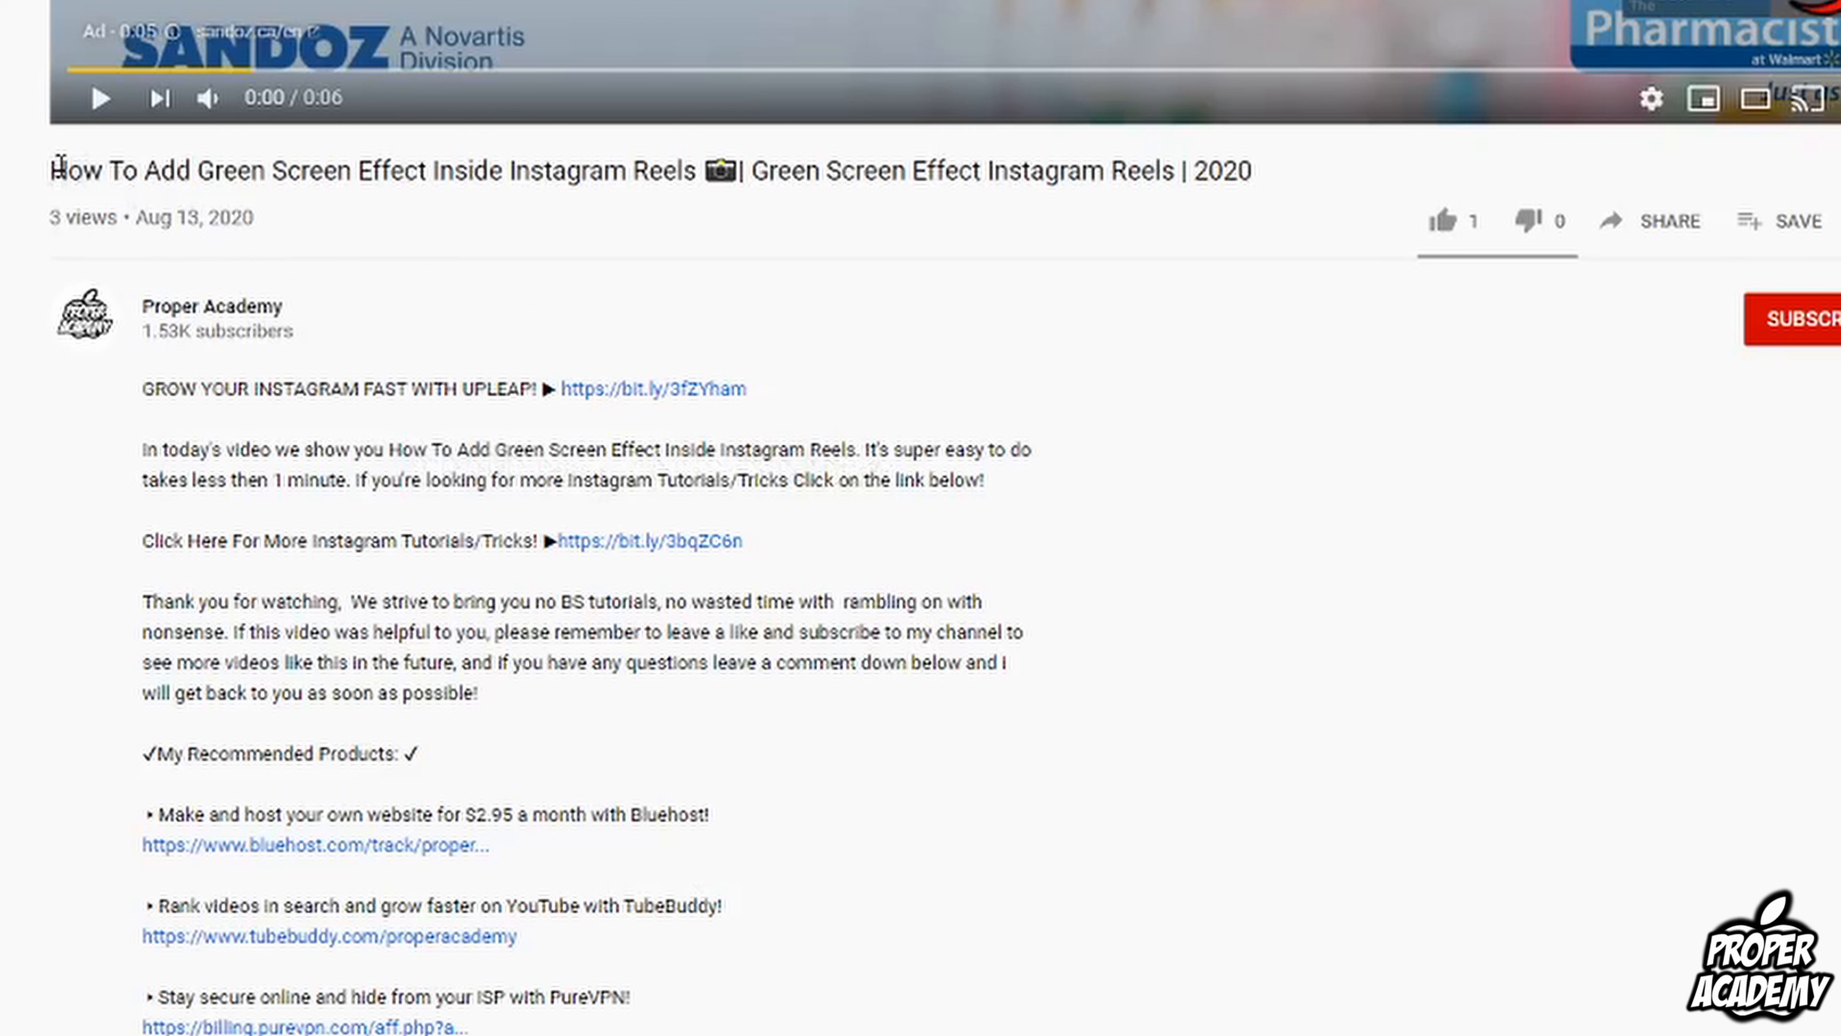
Examine the video's title, introductory description paragraphs and opening promotional link as an example for upload defaults
drag(62, 170, 697, 174)
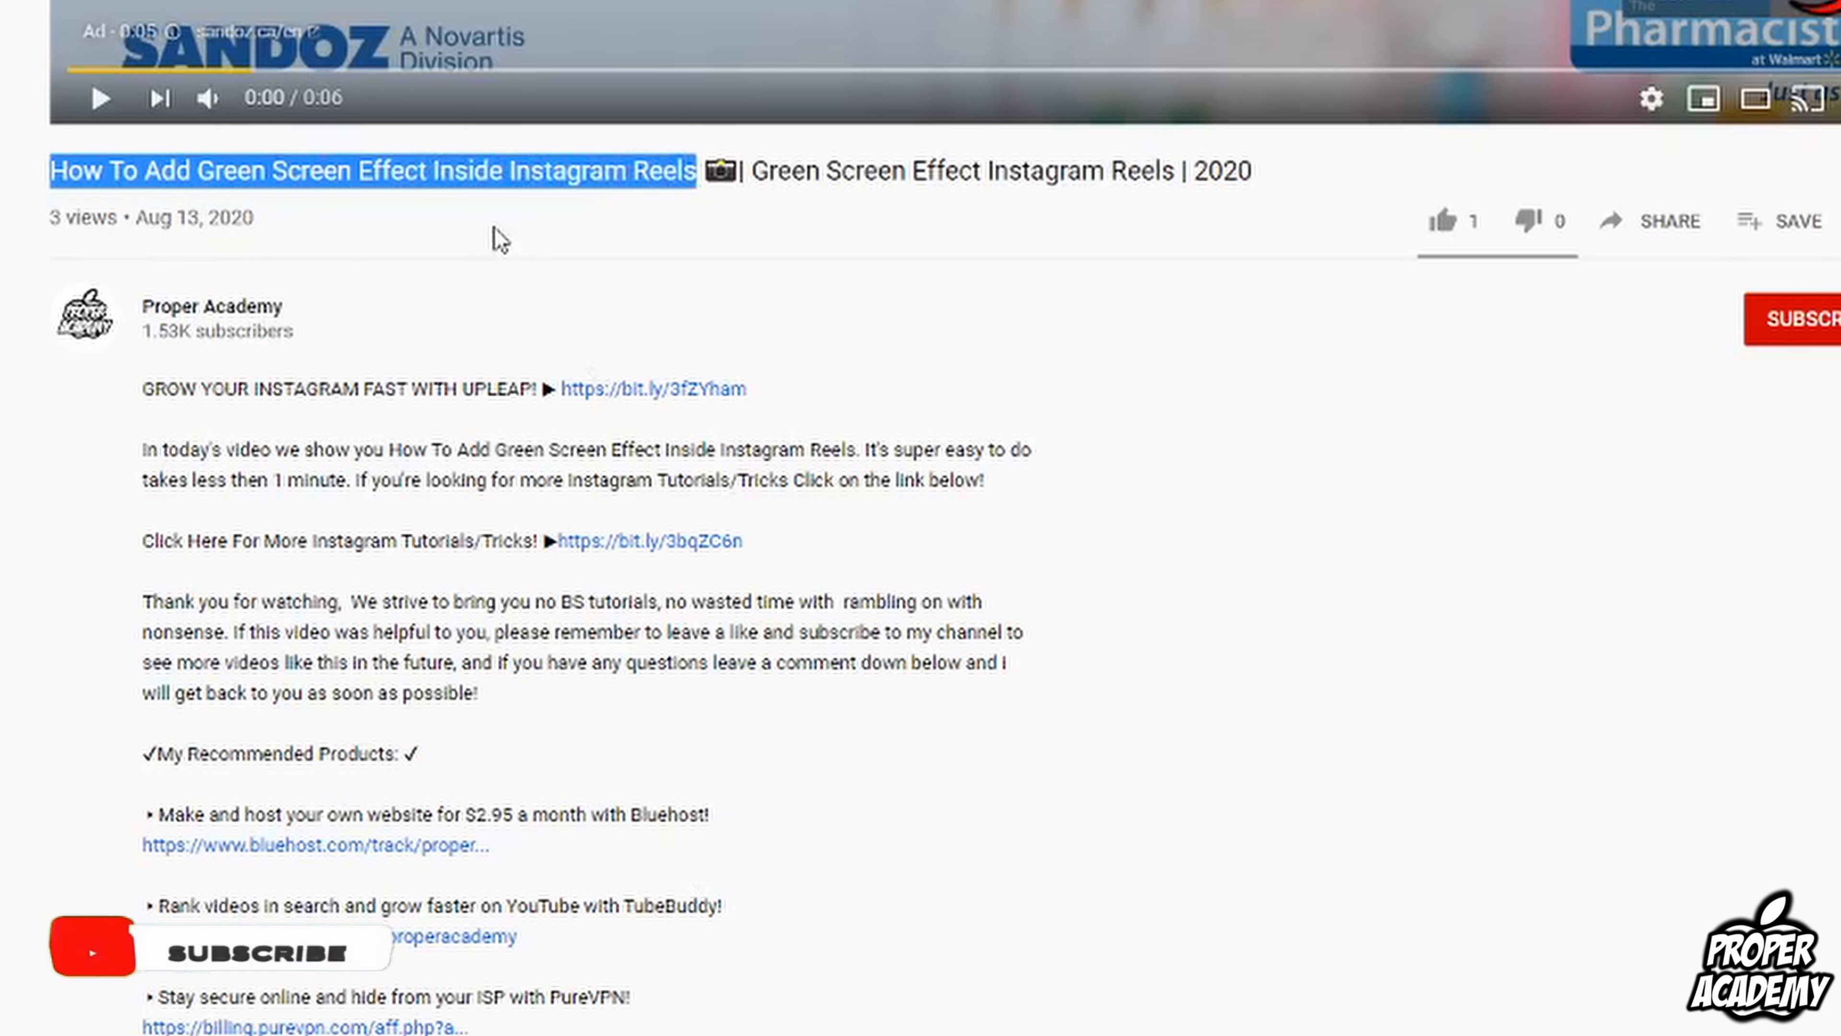
scroll(804, 601, up, 10)
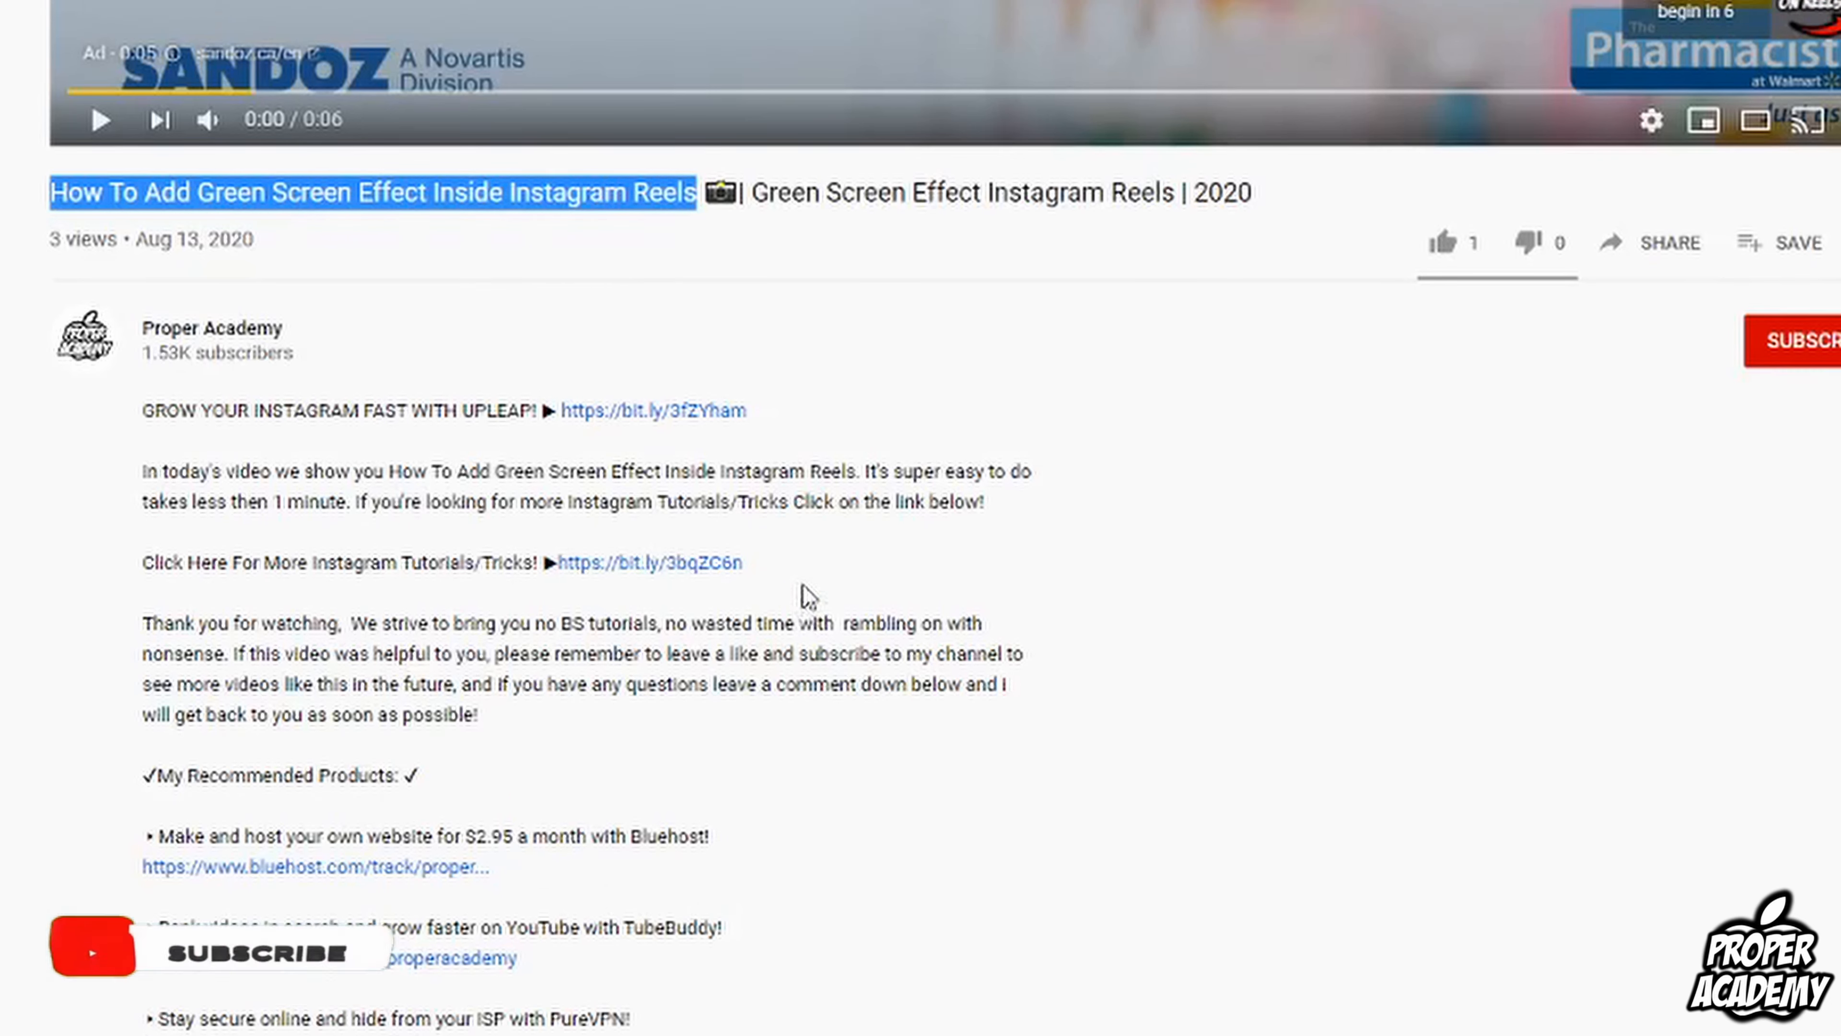
scroll(839, 661, down, 10)
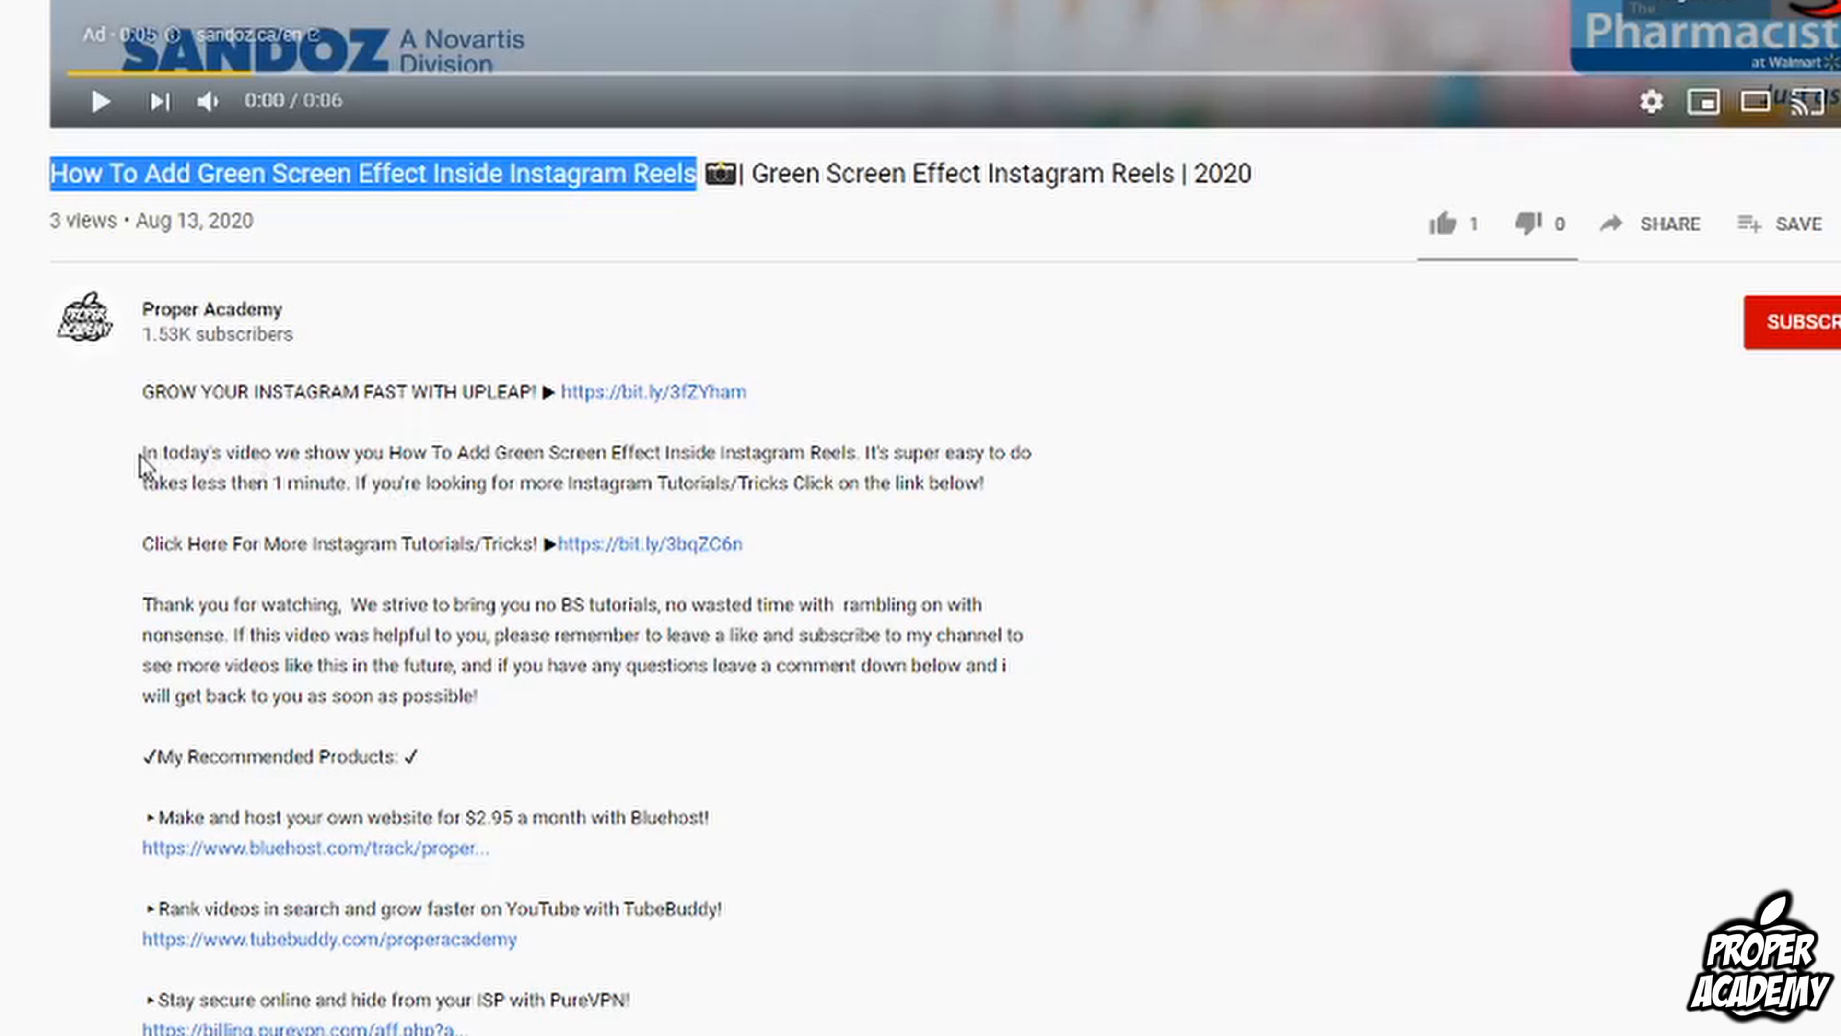
drag(144, 456, 841, 704)
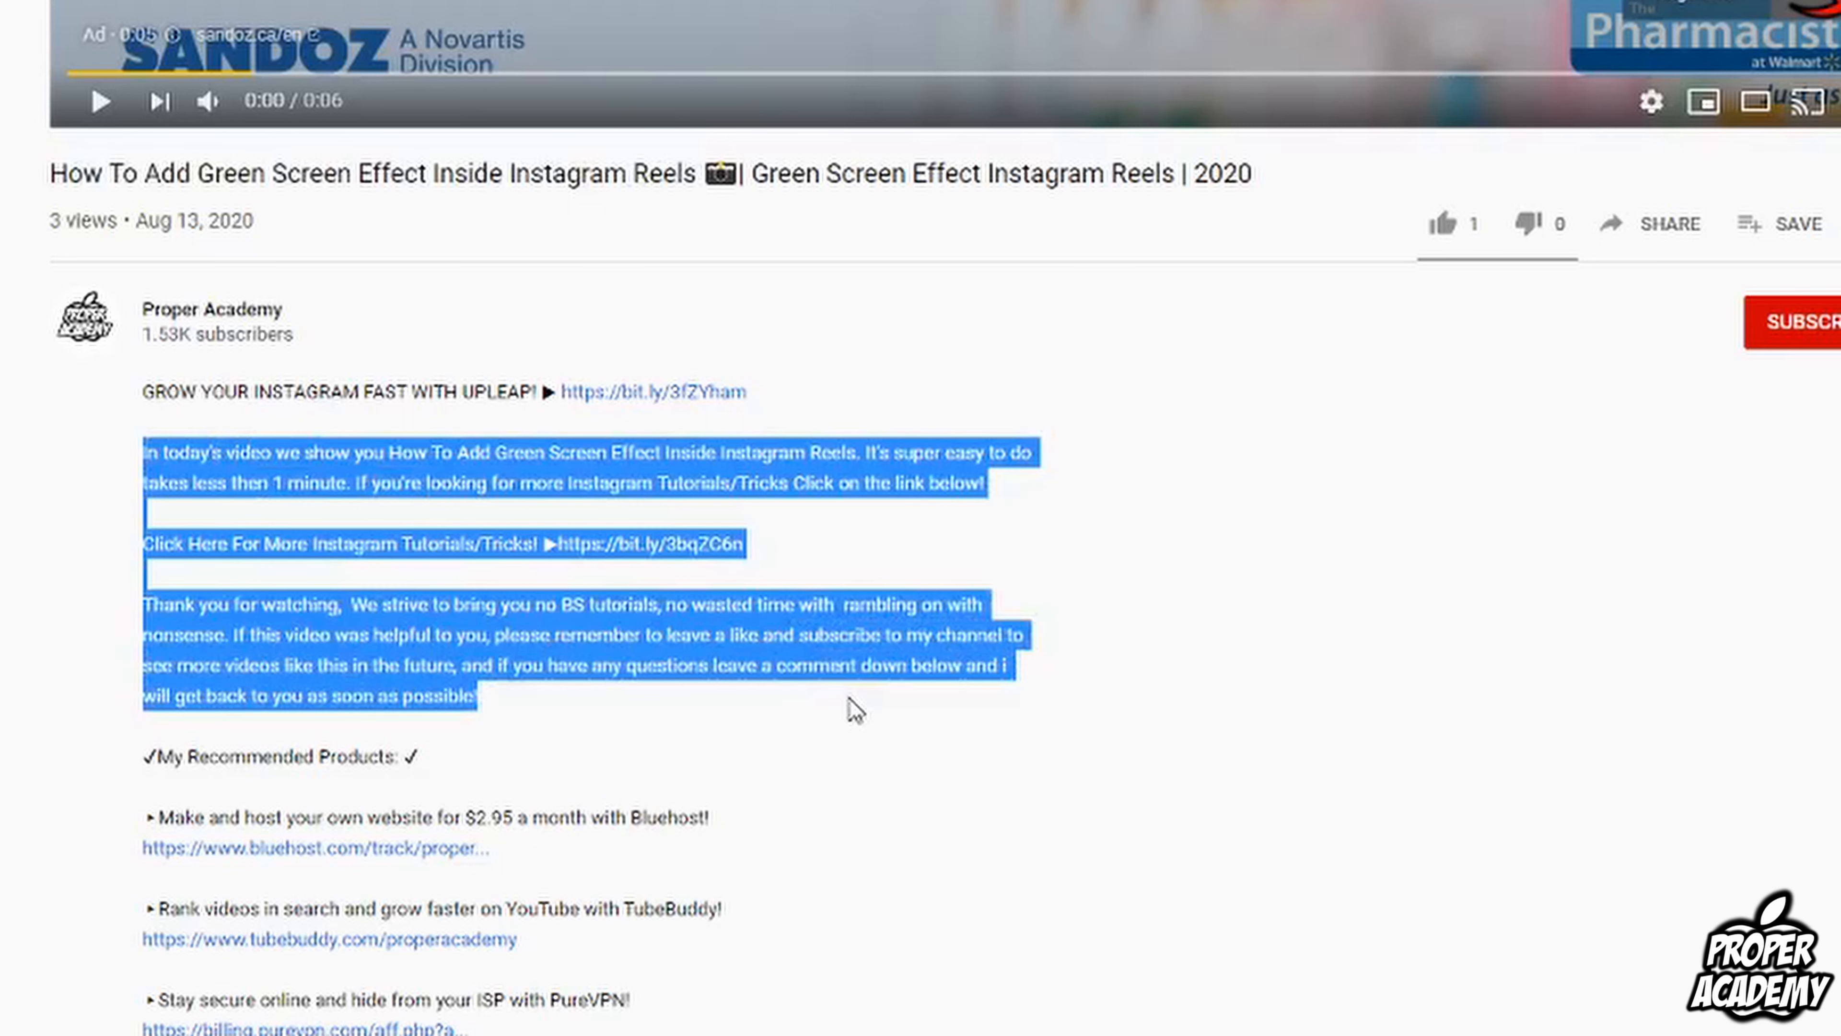
click(495, 738)
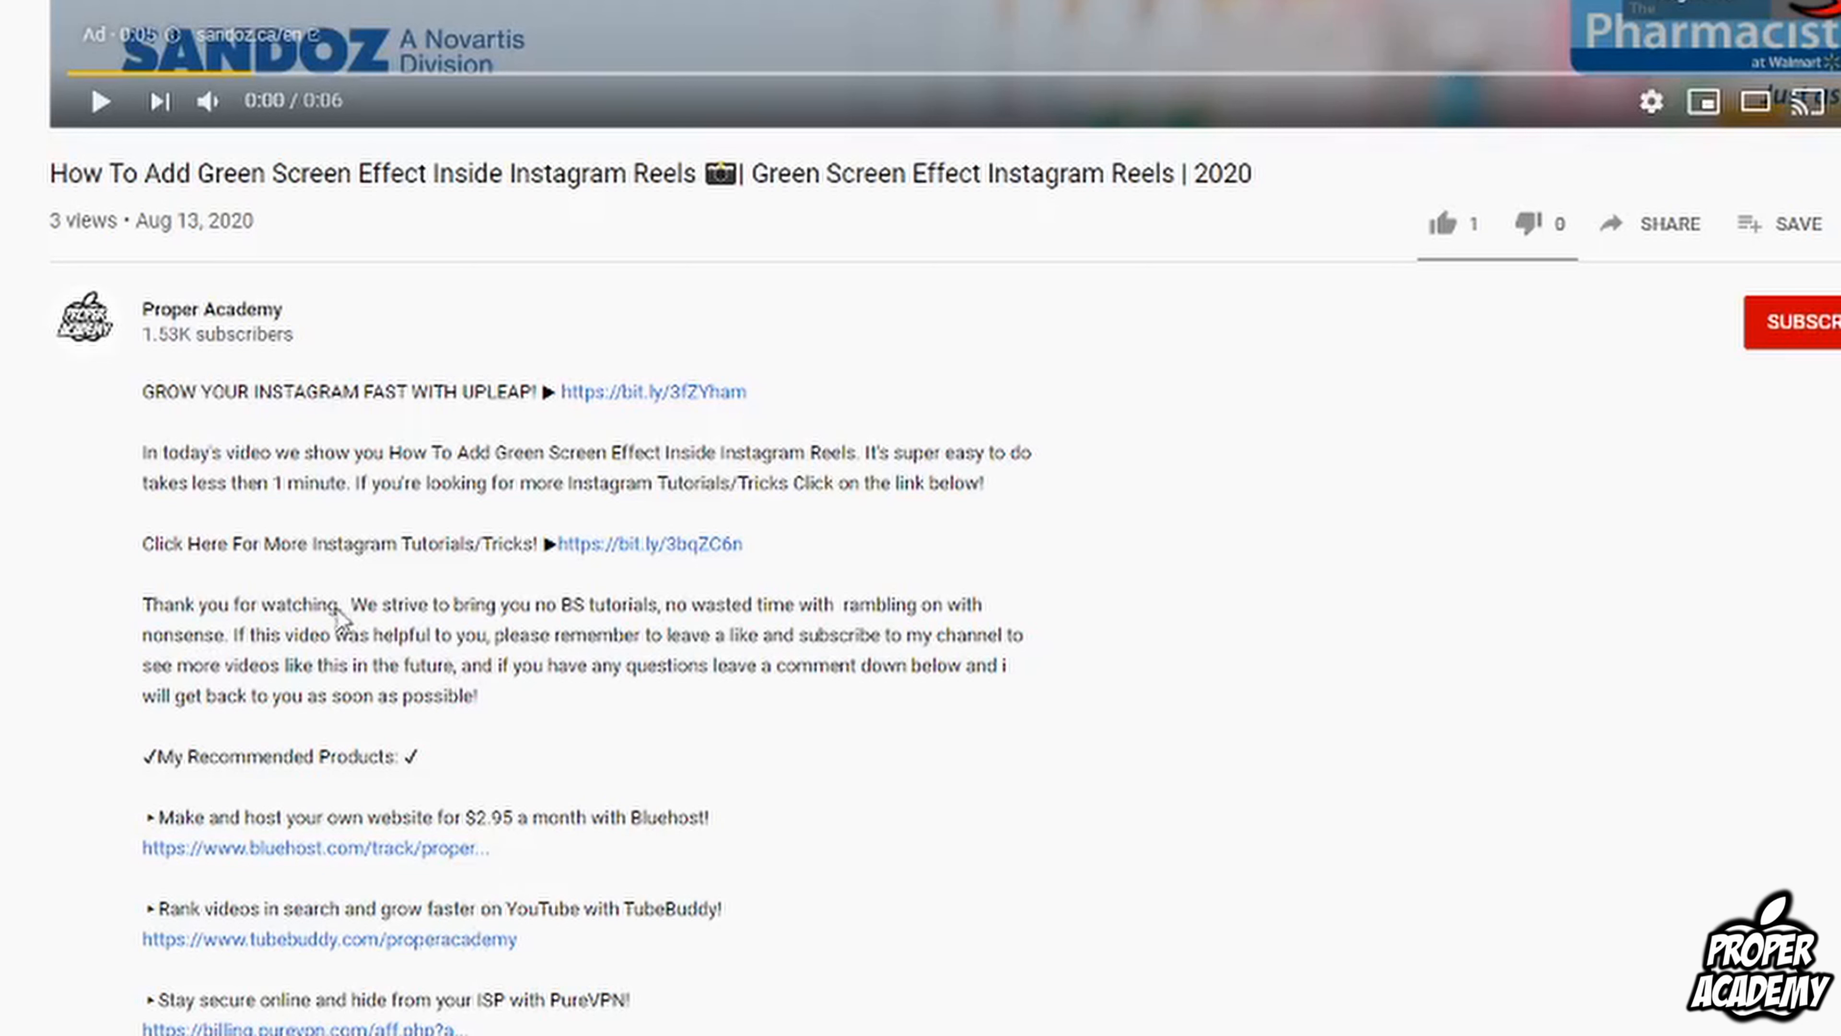
drag(143, 392, 509, 456)
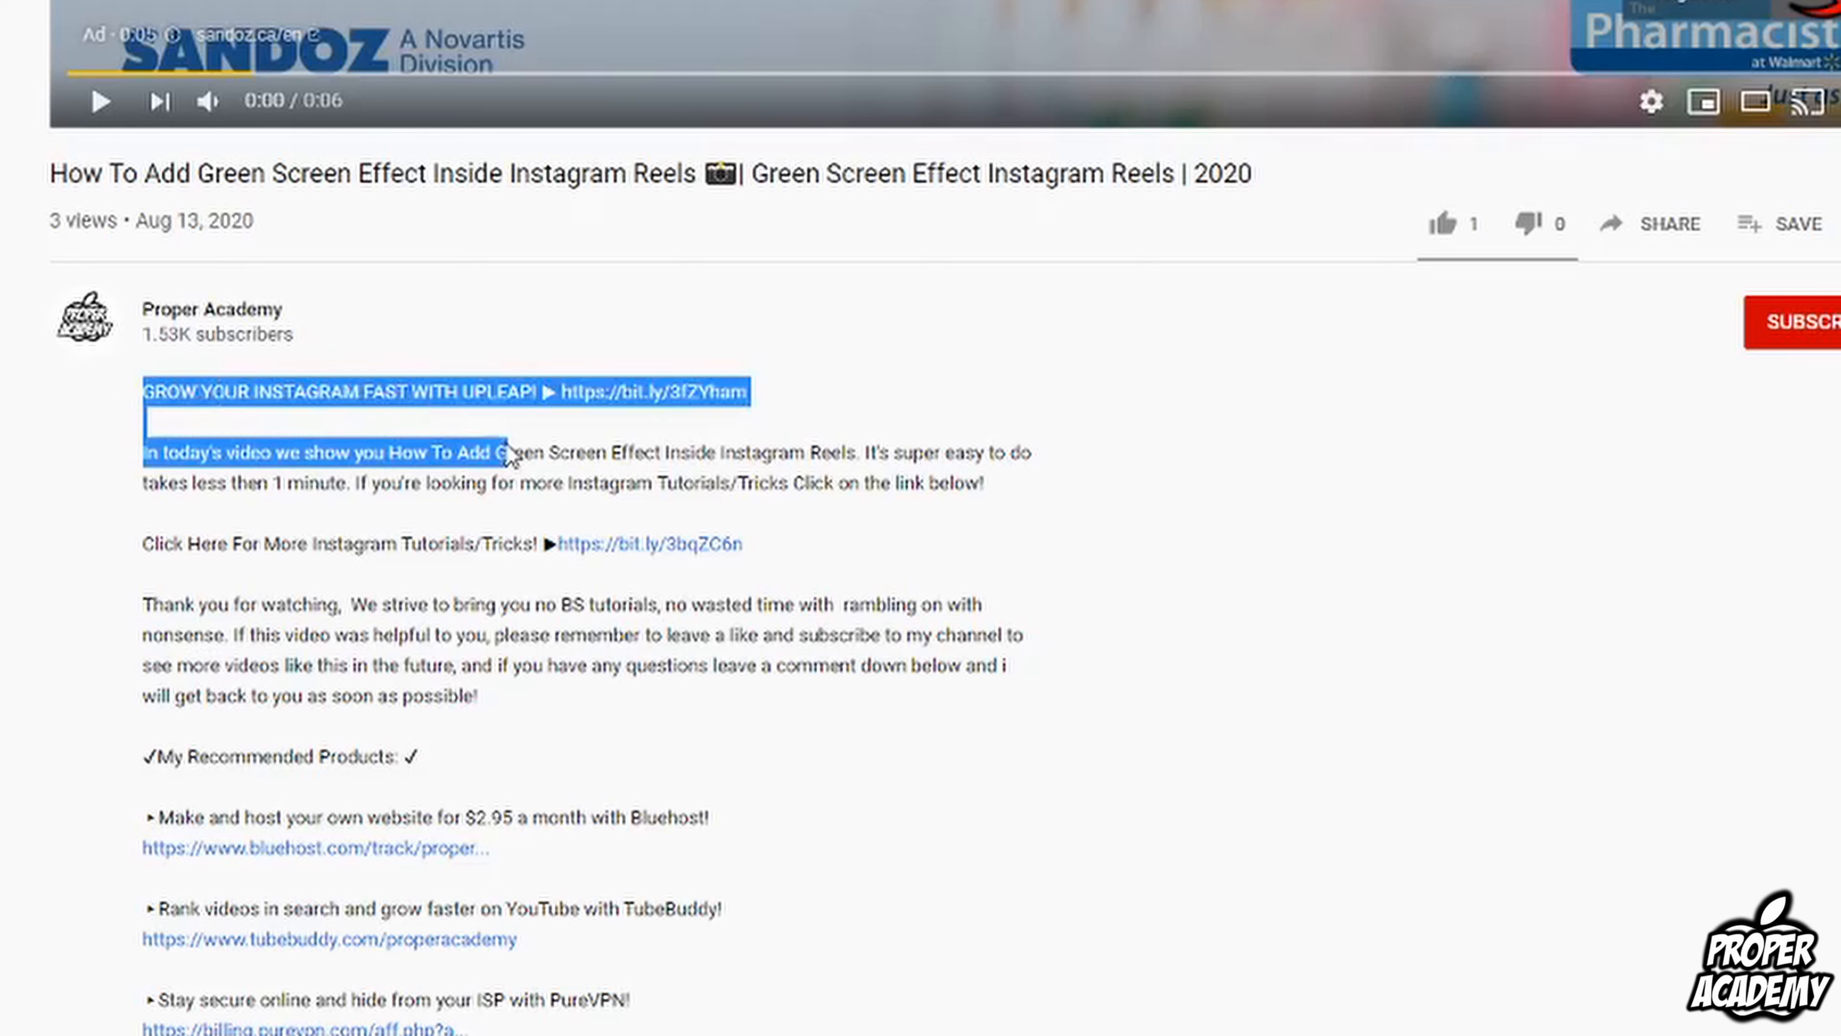
click(537, 457)
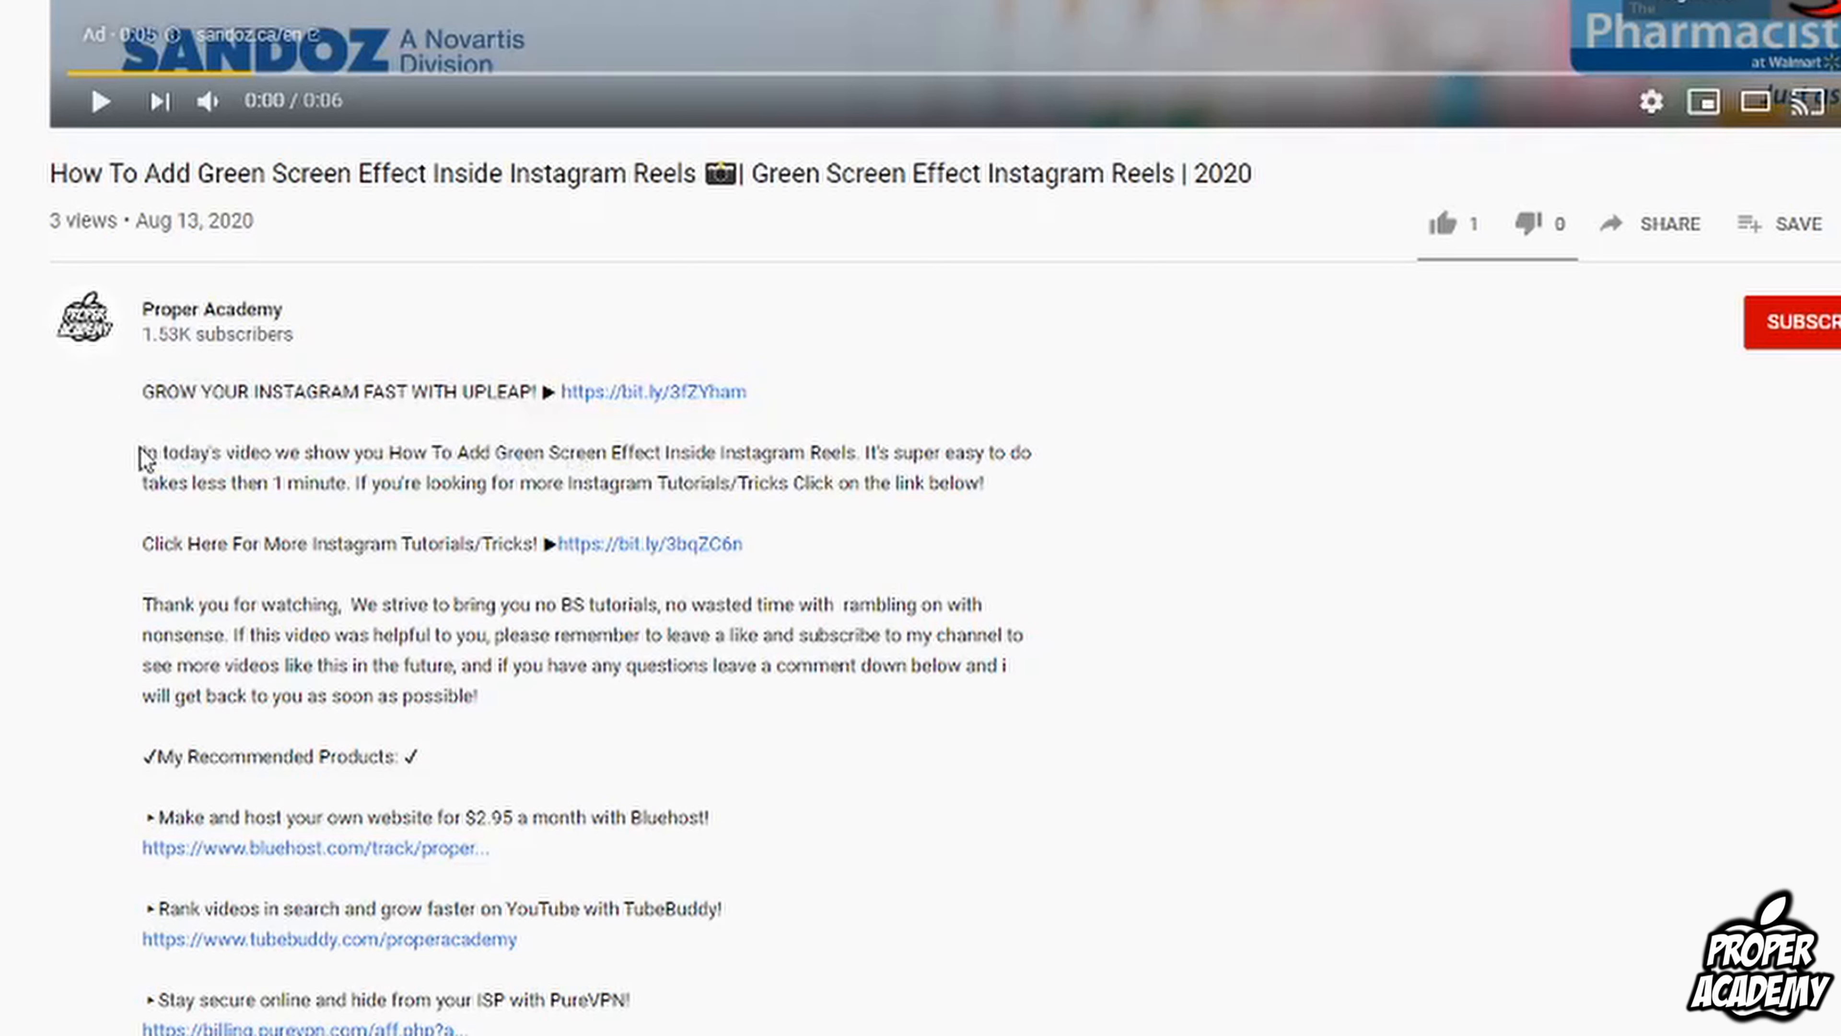
Copy the green screen video's description from "In today's video" onward into the upload defaults description and check the pasted text
drag(144, 452, 1113, 1030)
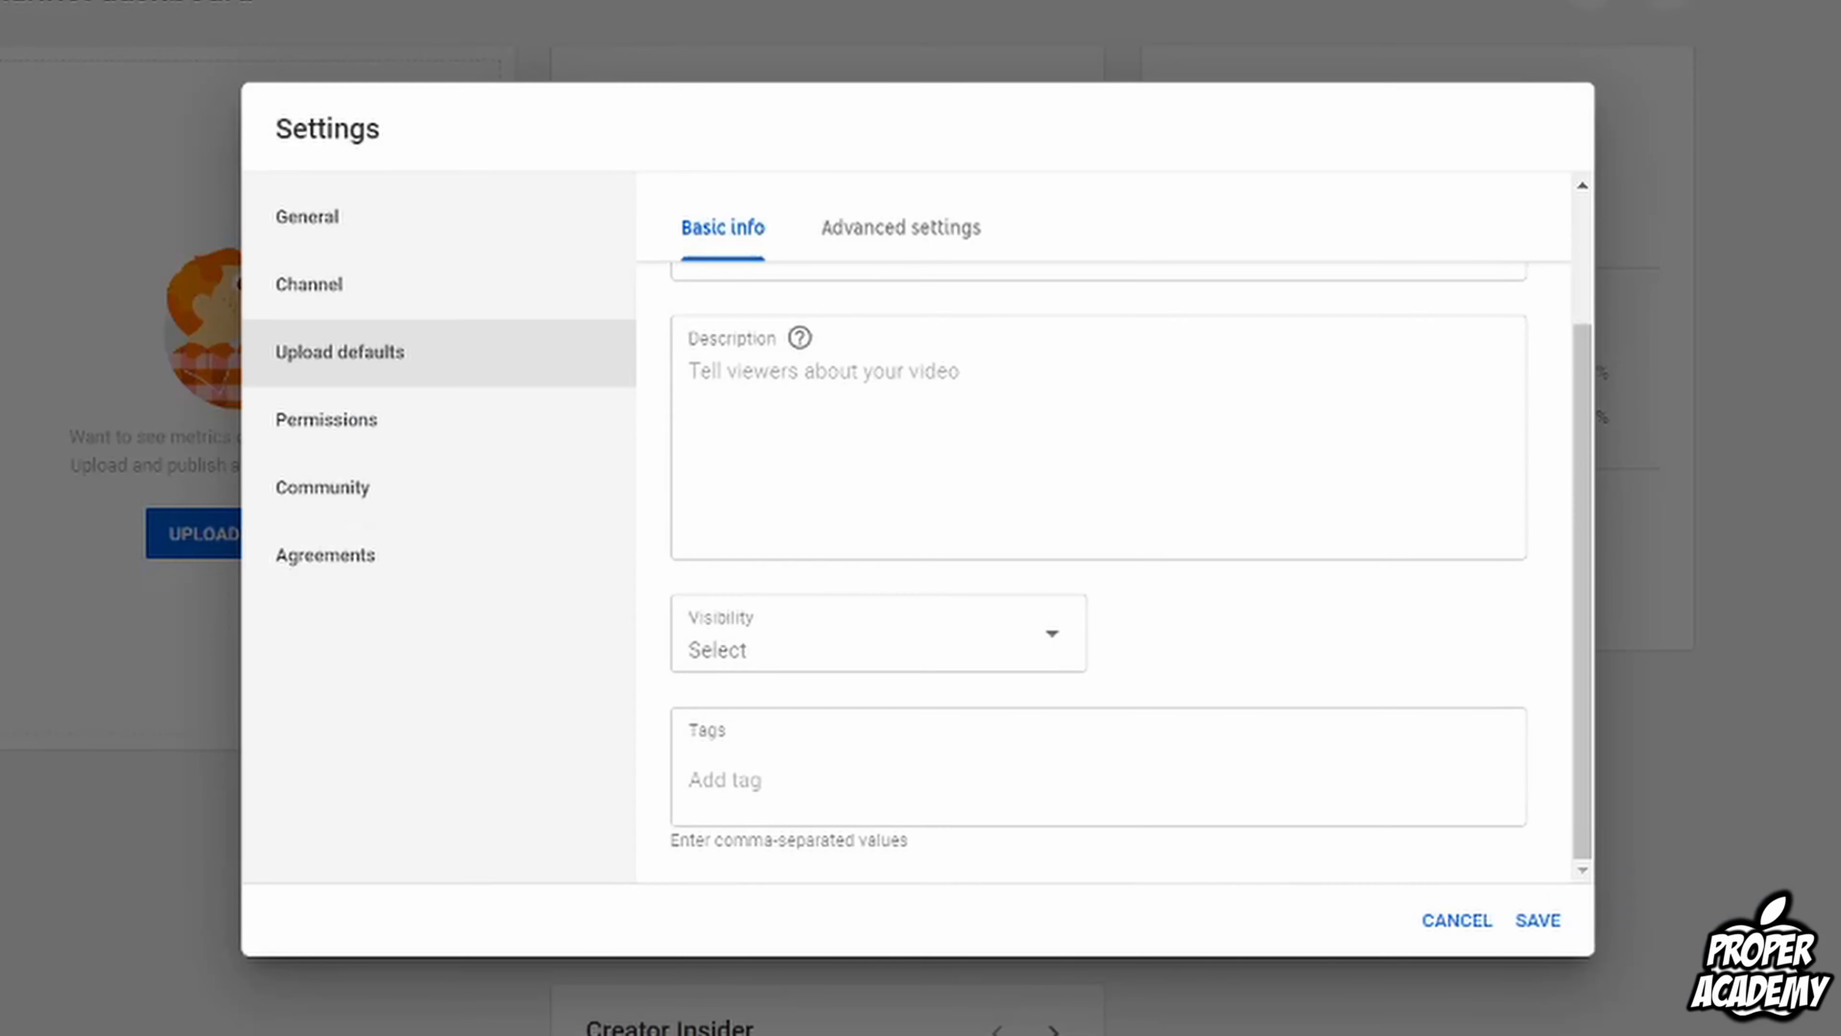
click(793, 390)
right_click(793, 388)
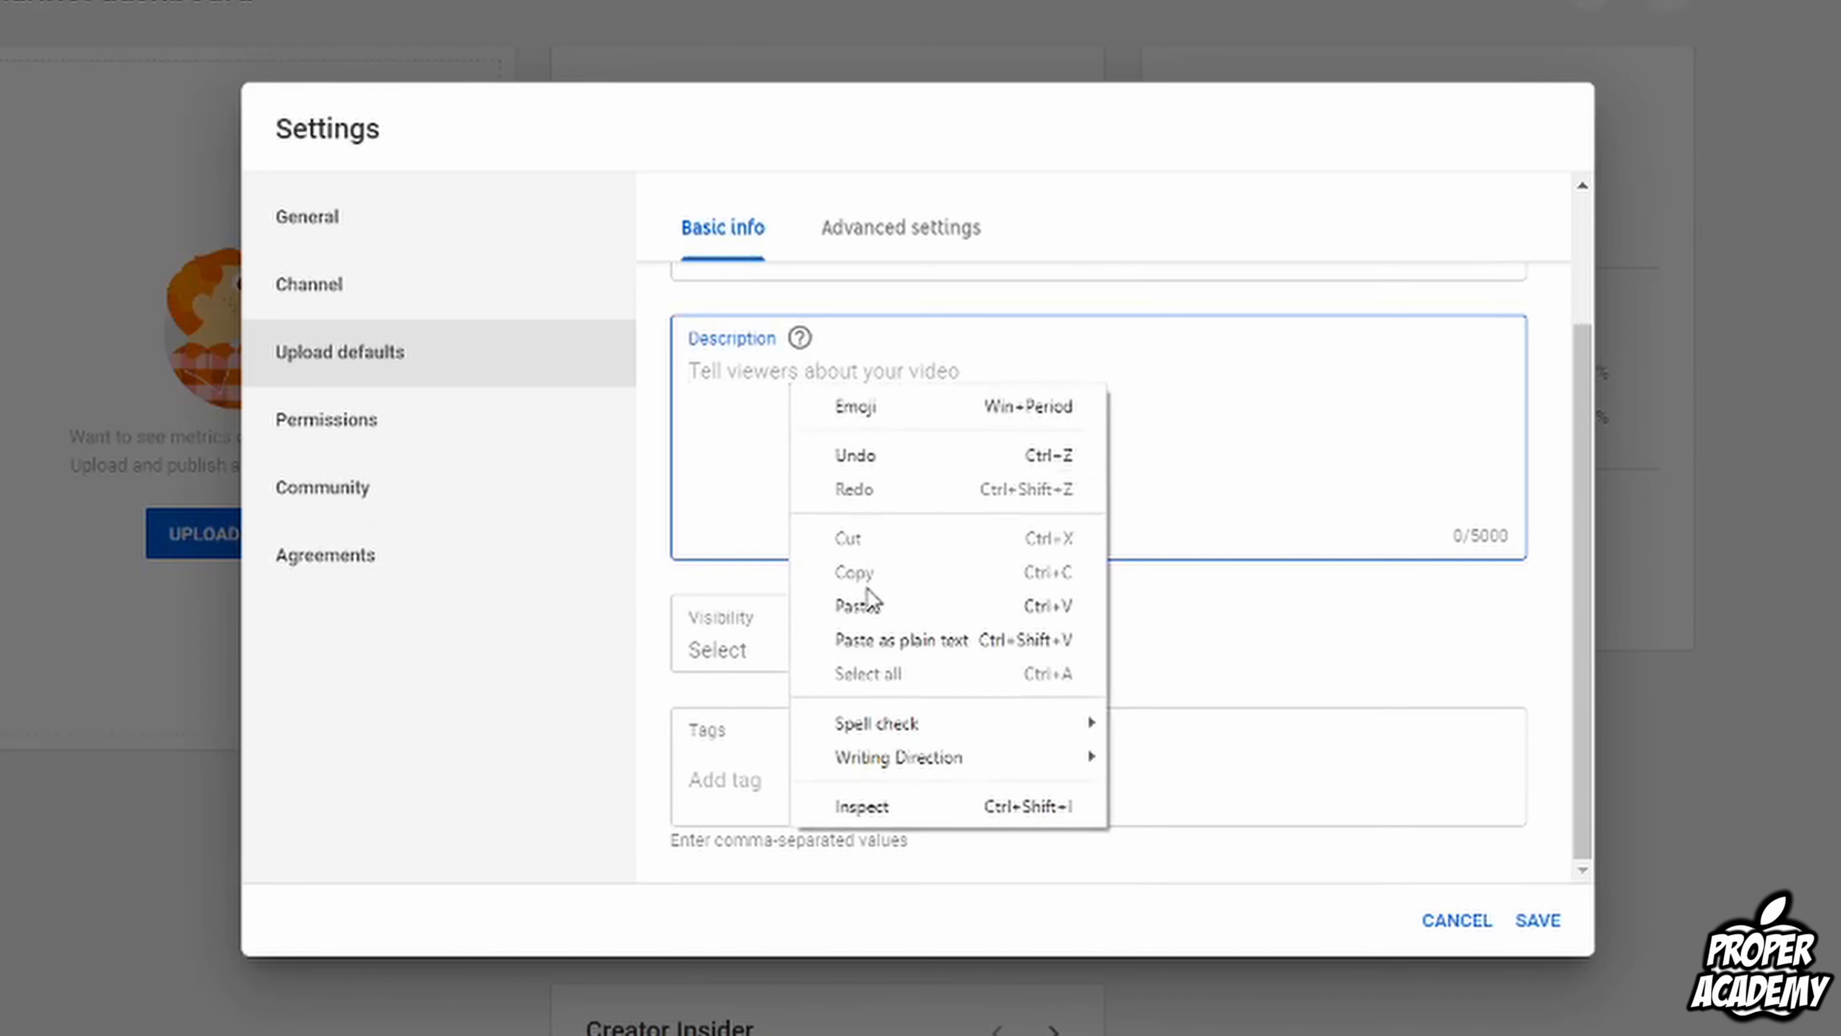
click(858, 605)
scroll(913, 442, up, 10)
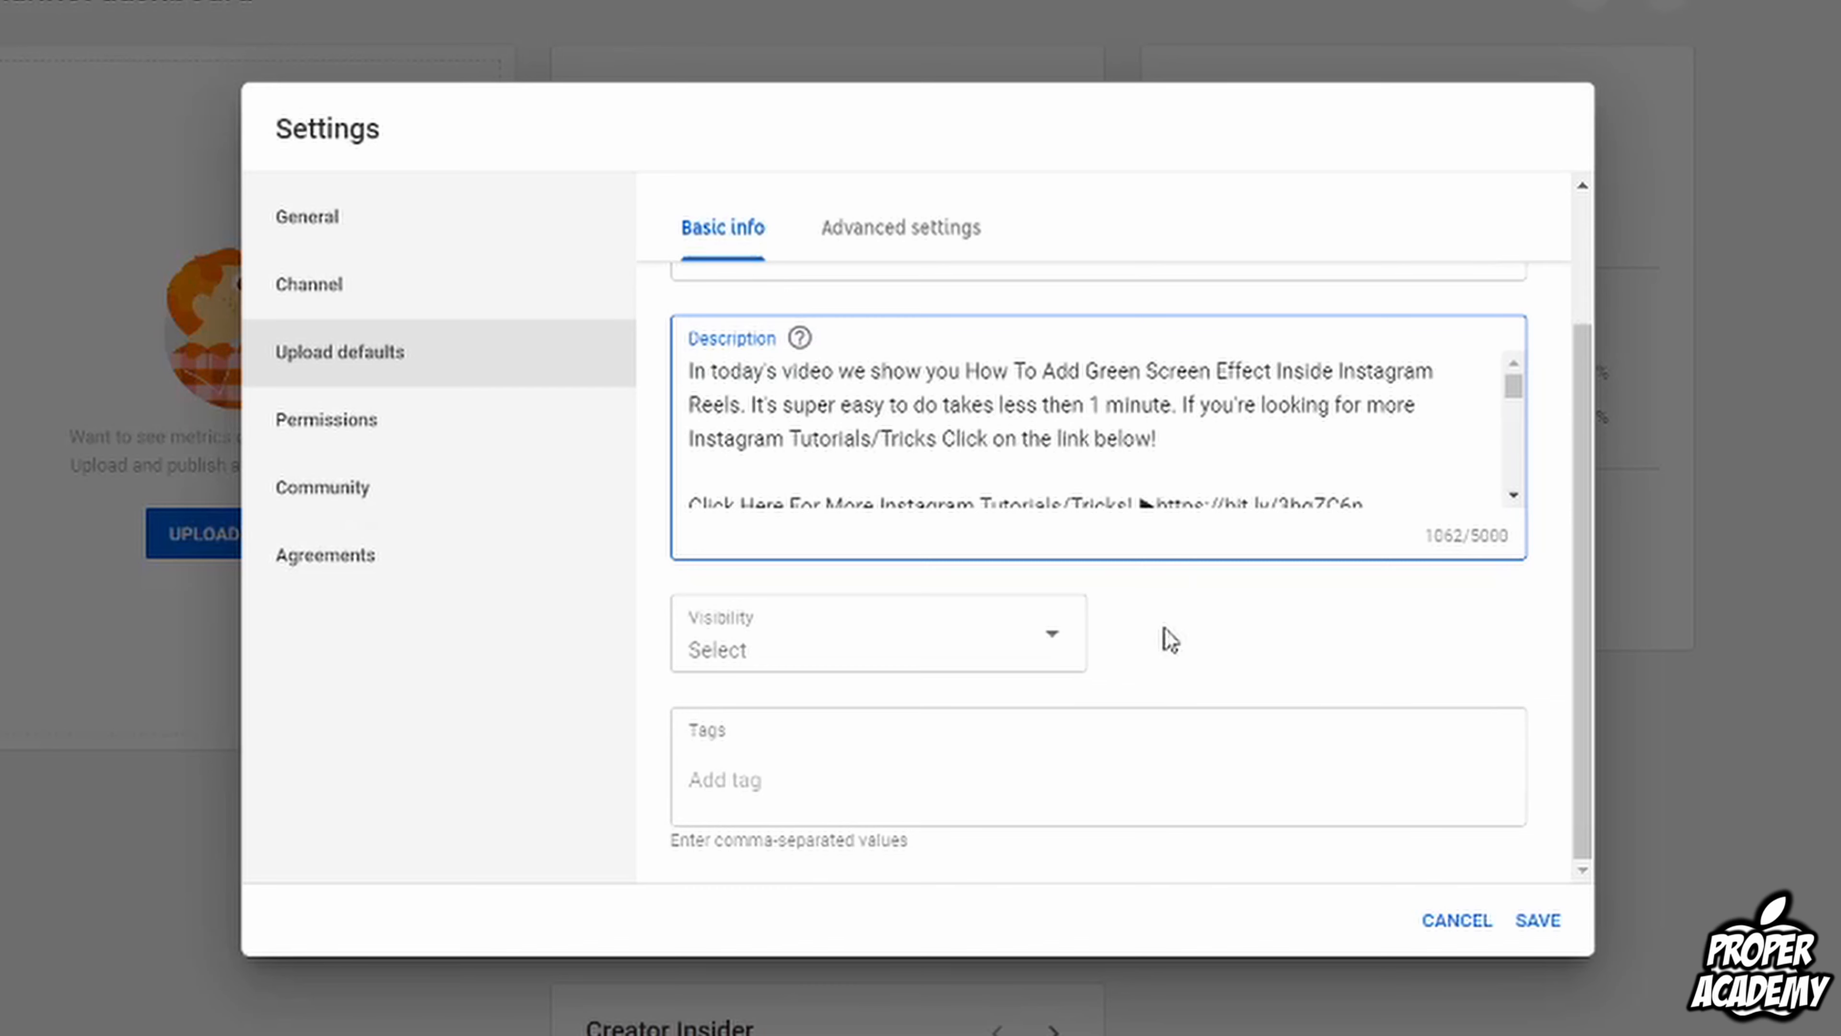
scroll(1131, 496, down, 4)
scroll(971, 478, down, 2)
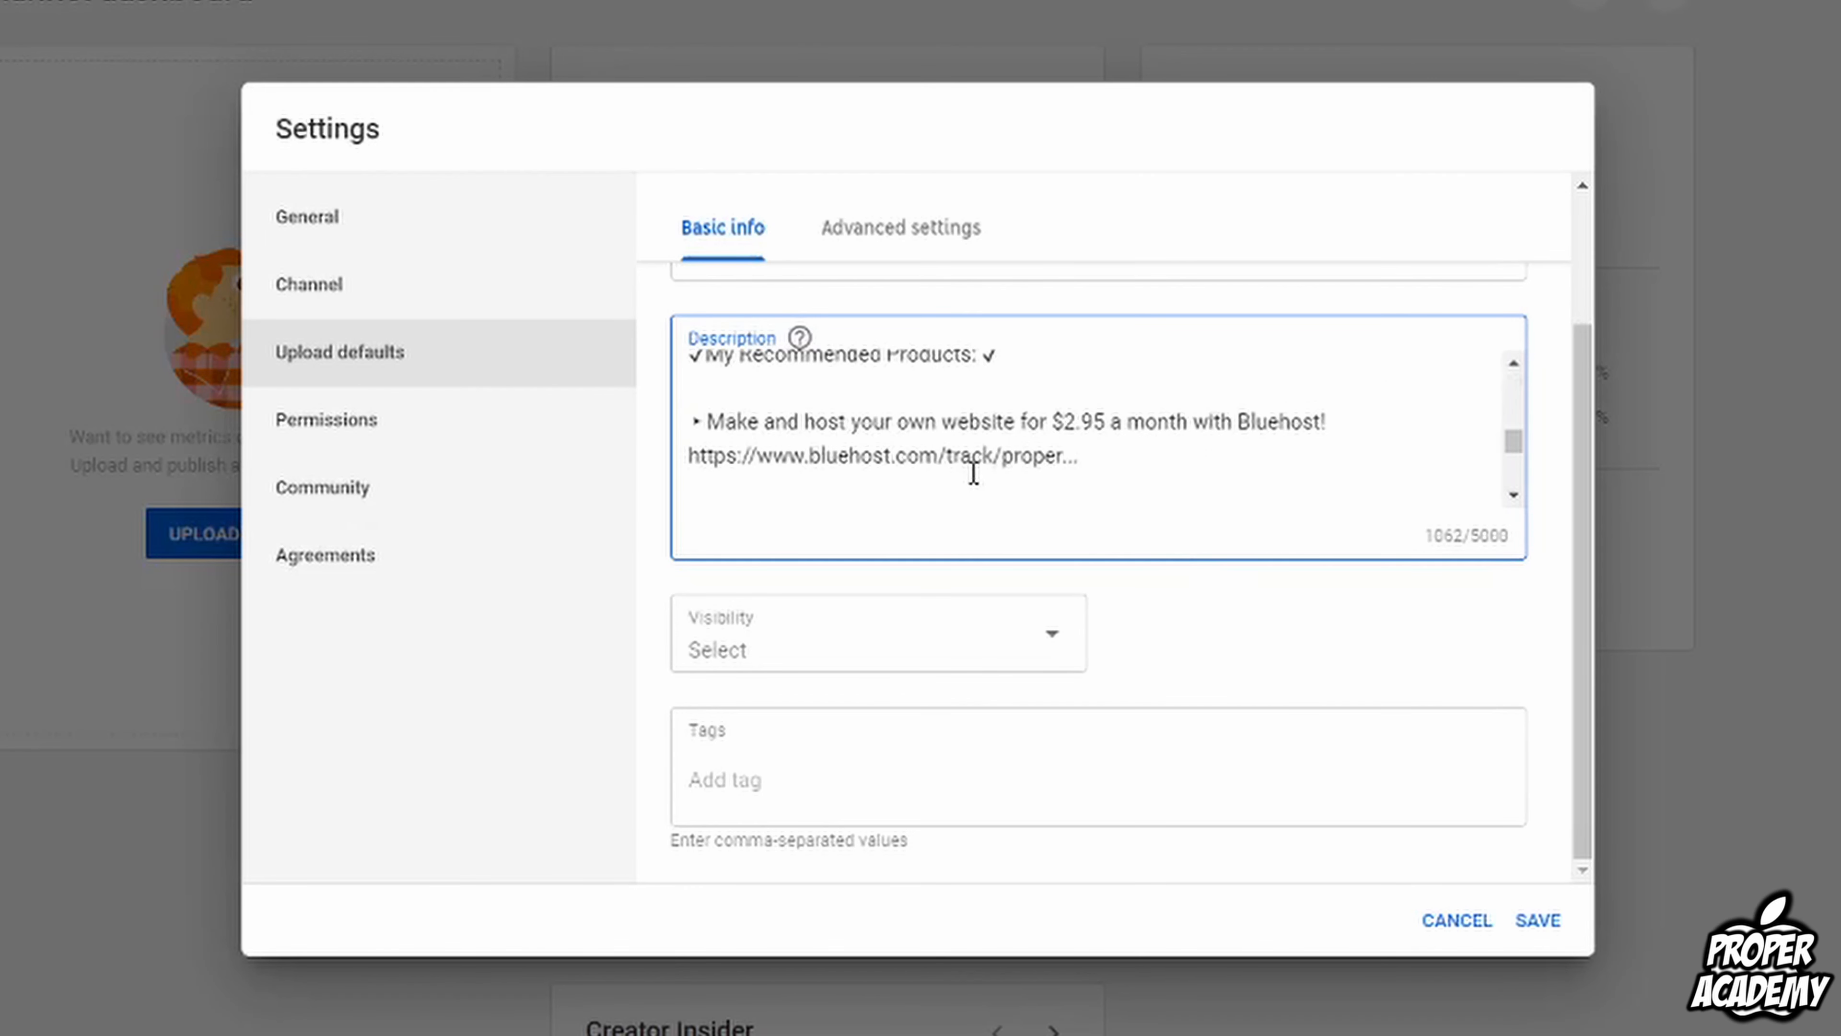
scroll(973, 473, up, 5)
scroll(926, 453, down, 1)
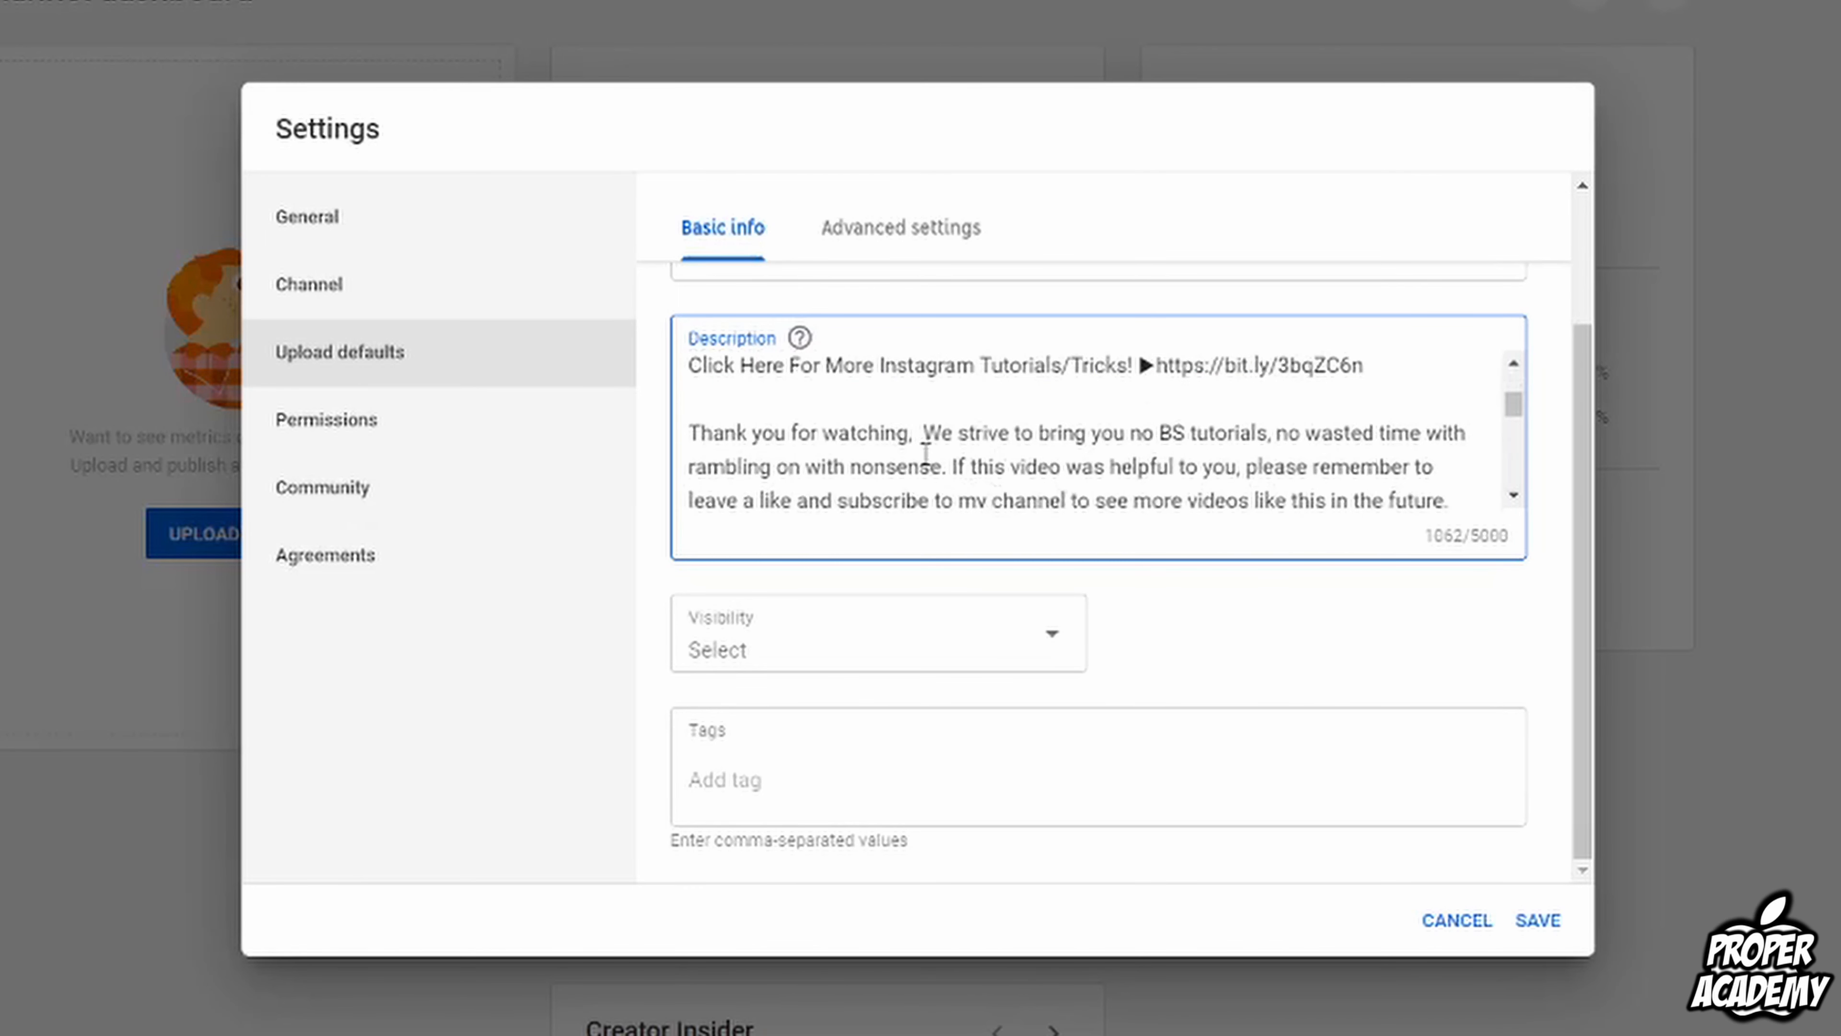
scroll(876, 444, up, 2)
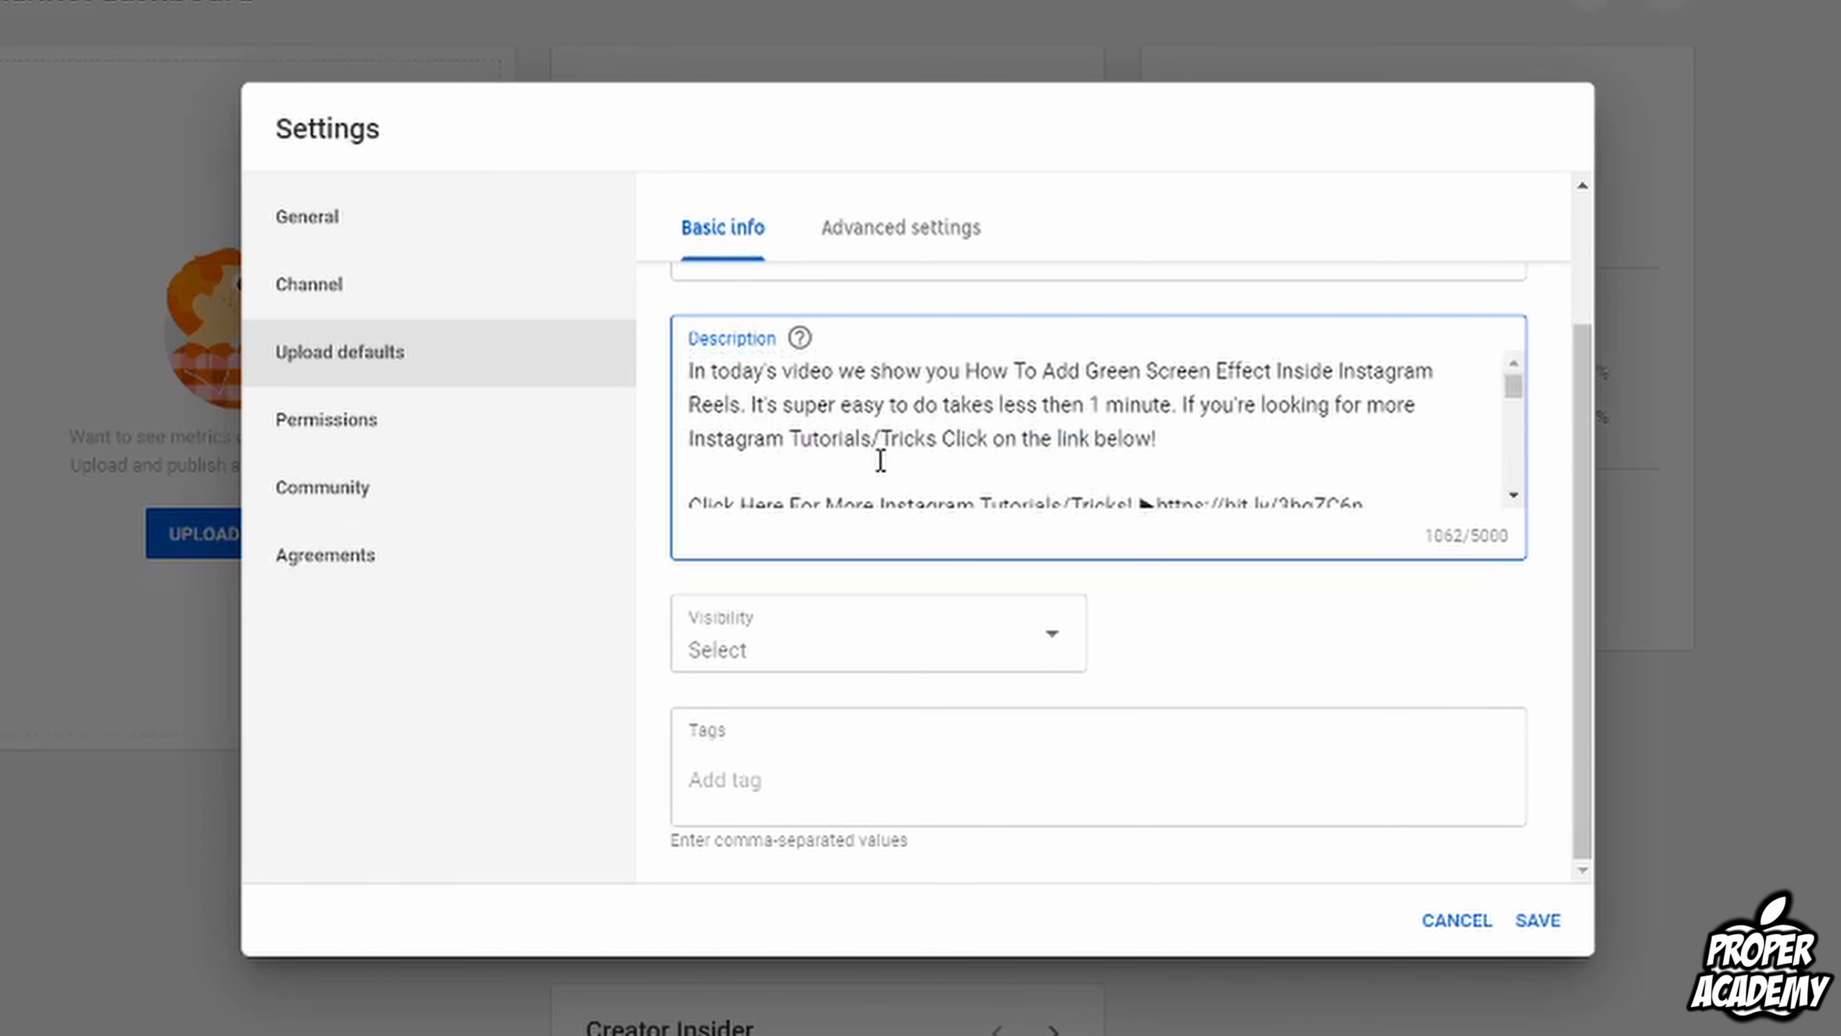
scroll(881, 460, down, 1)
Set the default upload visibility to Private and activate the empty tags field
click(876, 645)
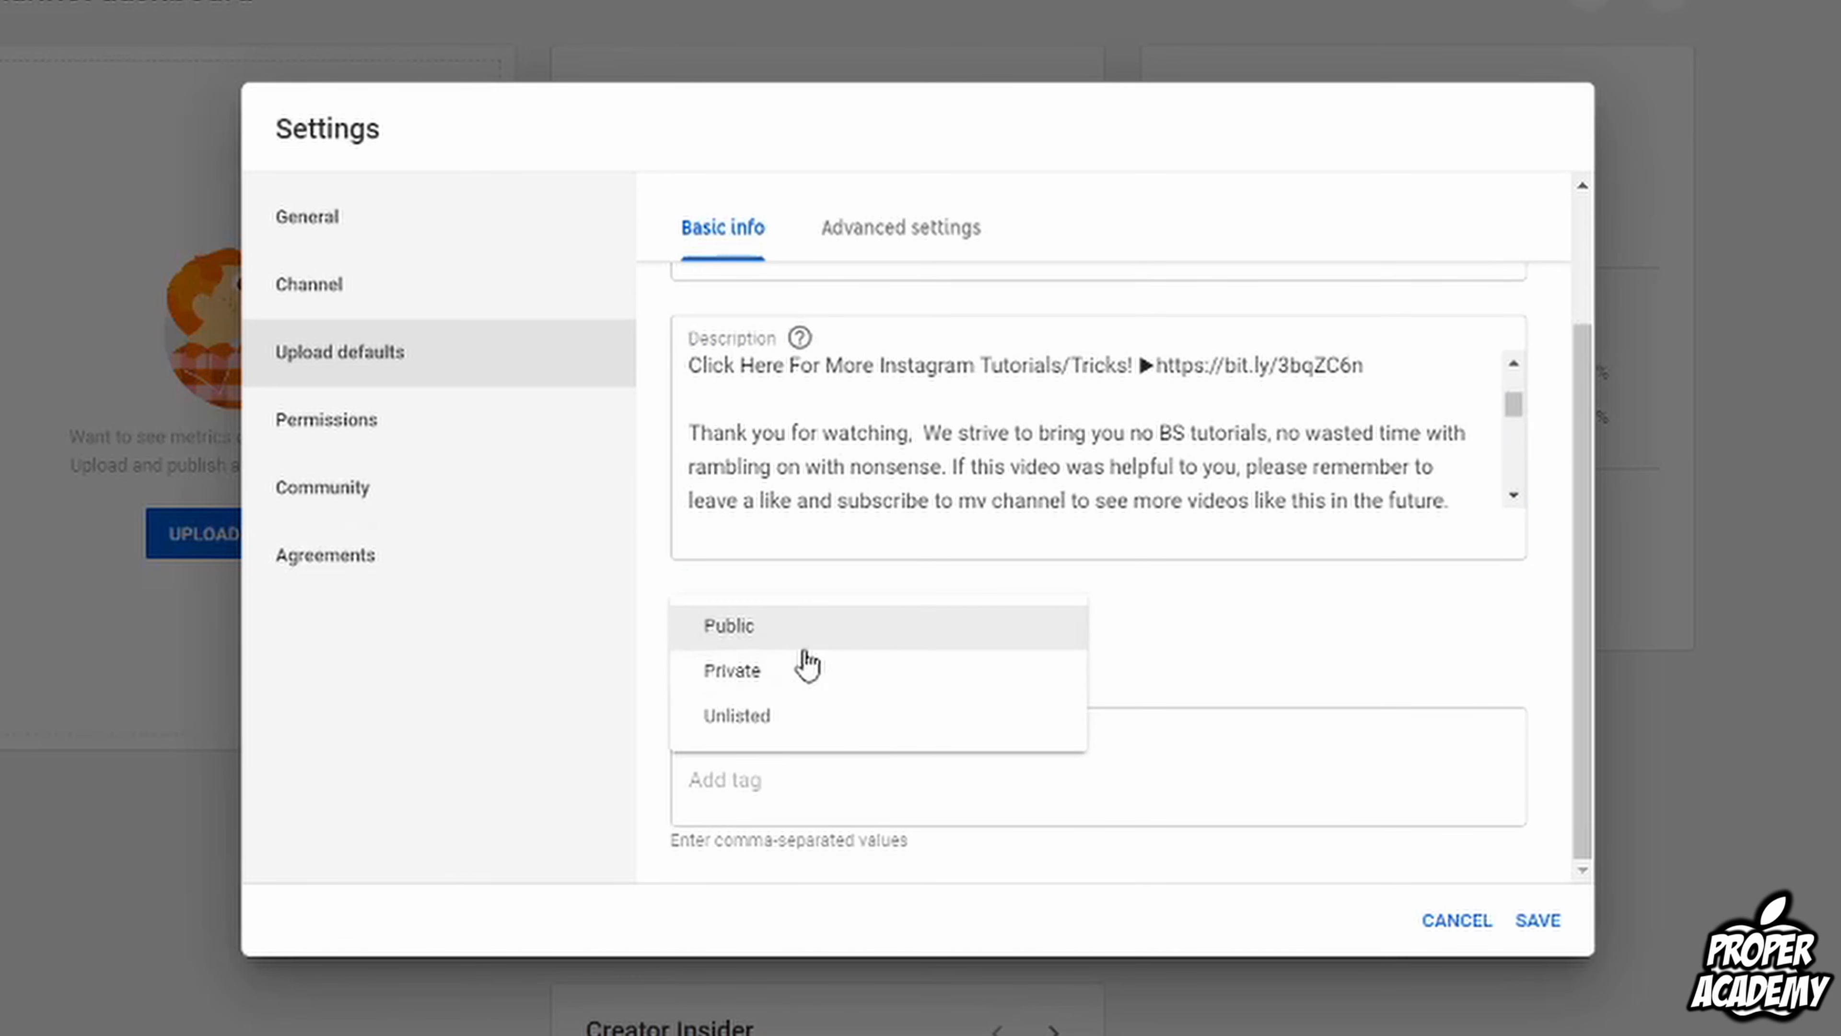
click(799, 684)
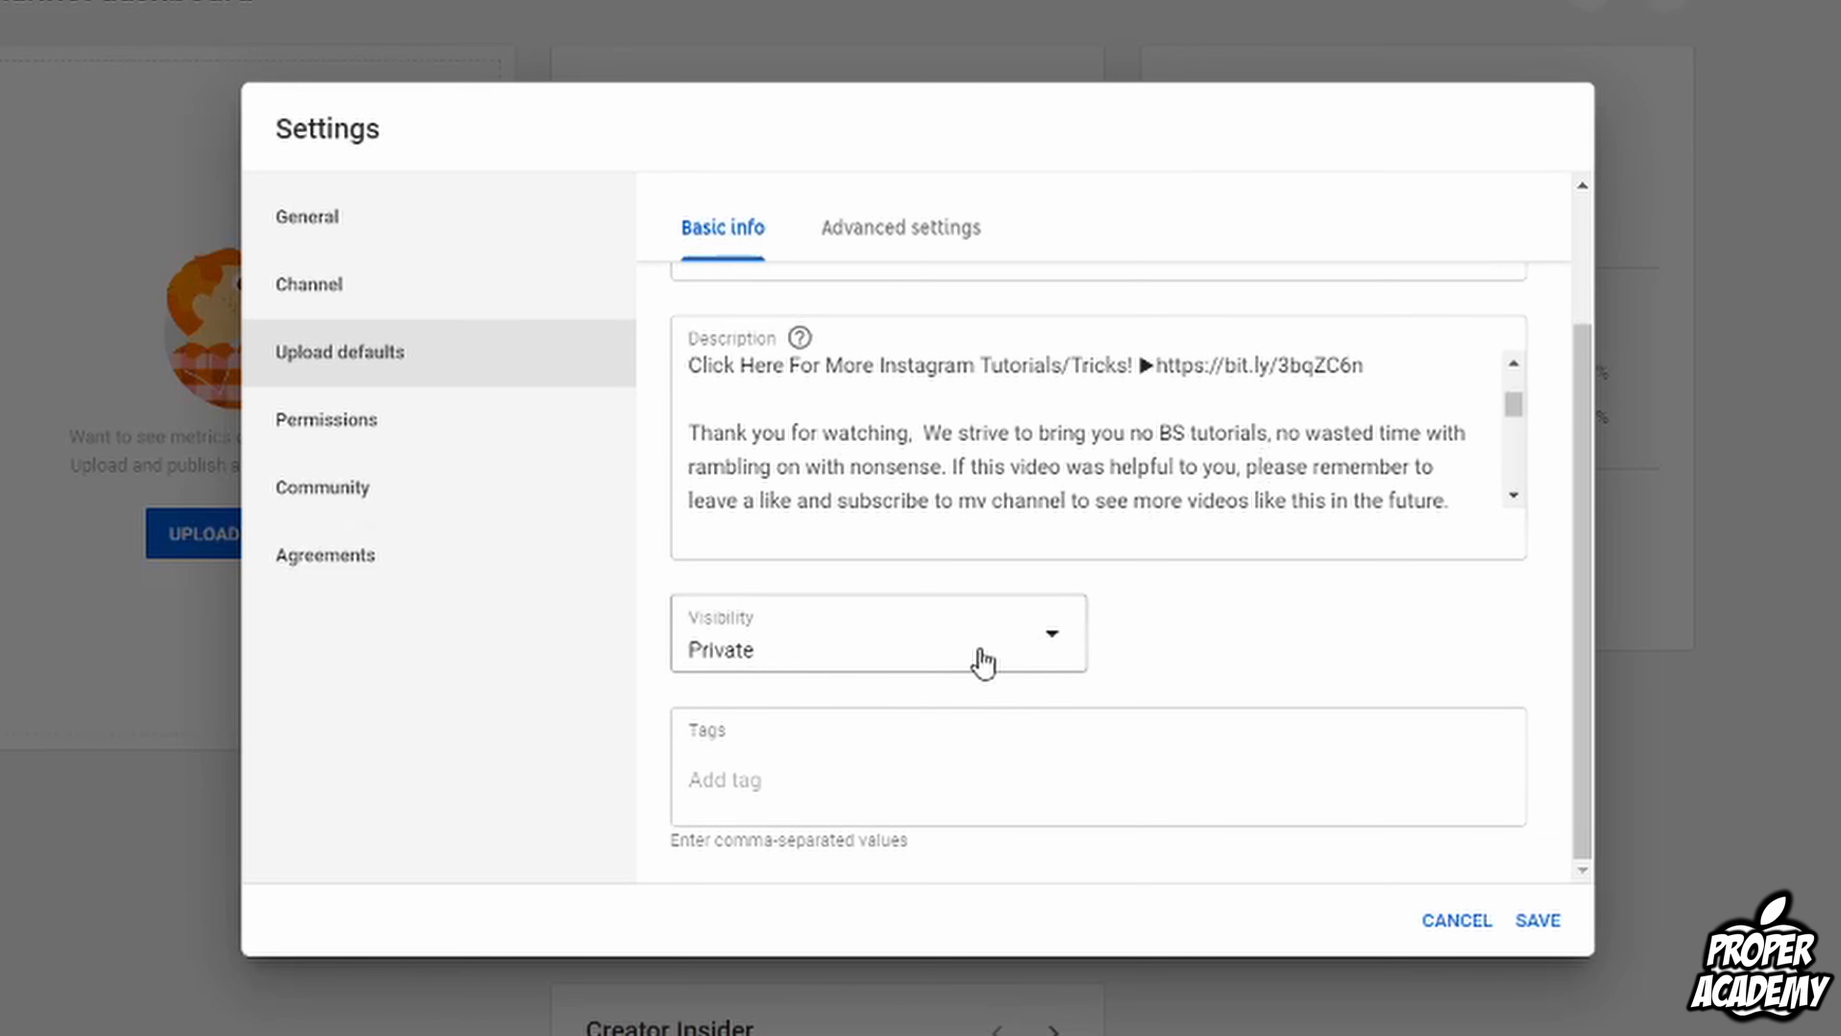
click(850, 778)
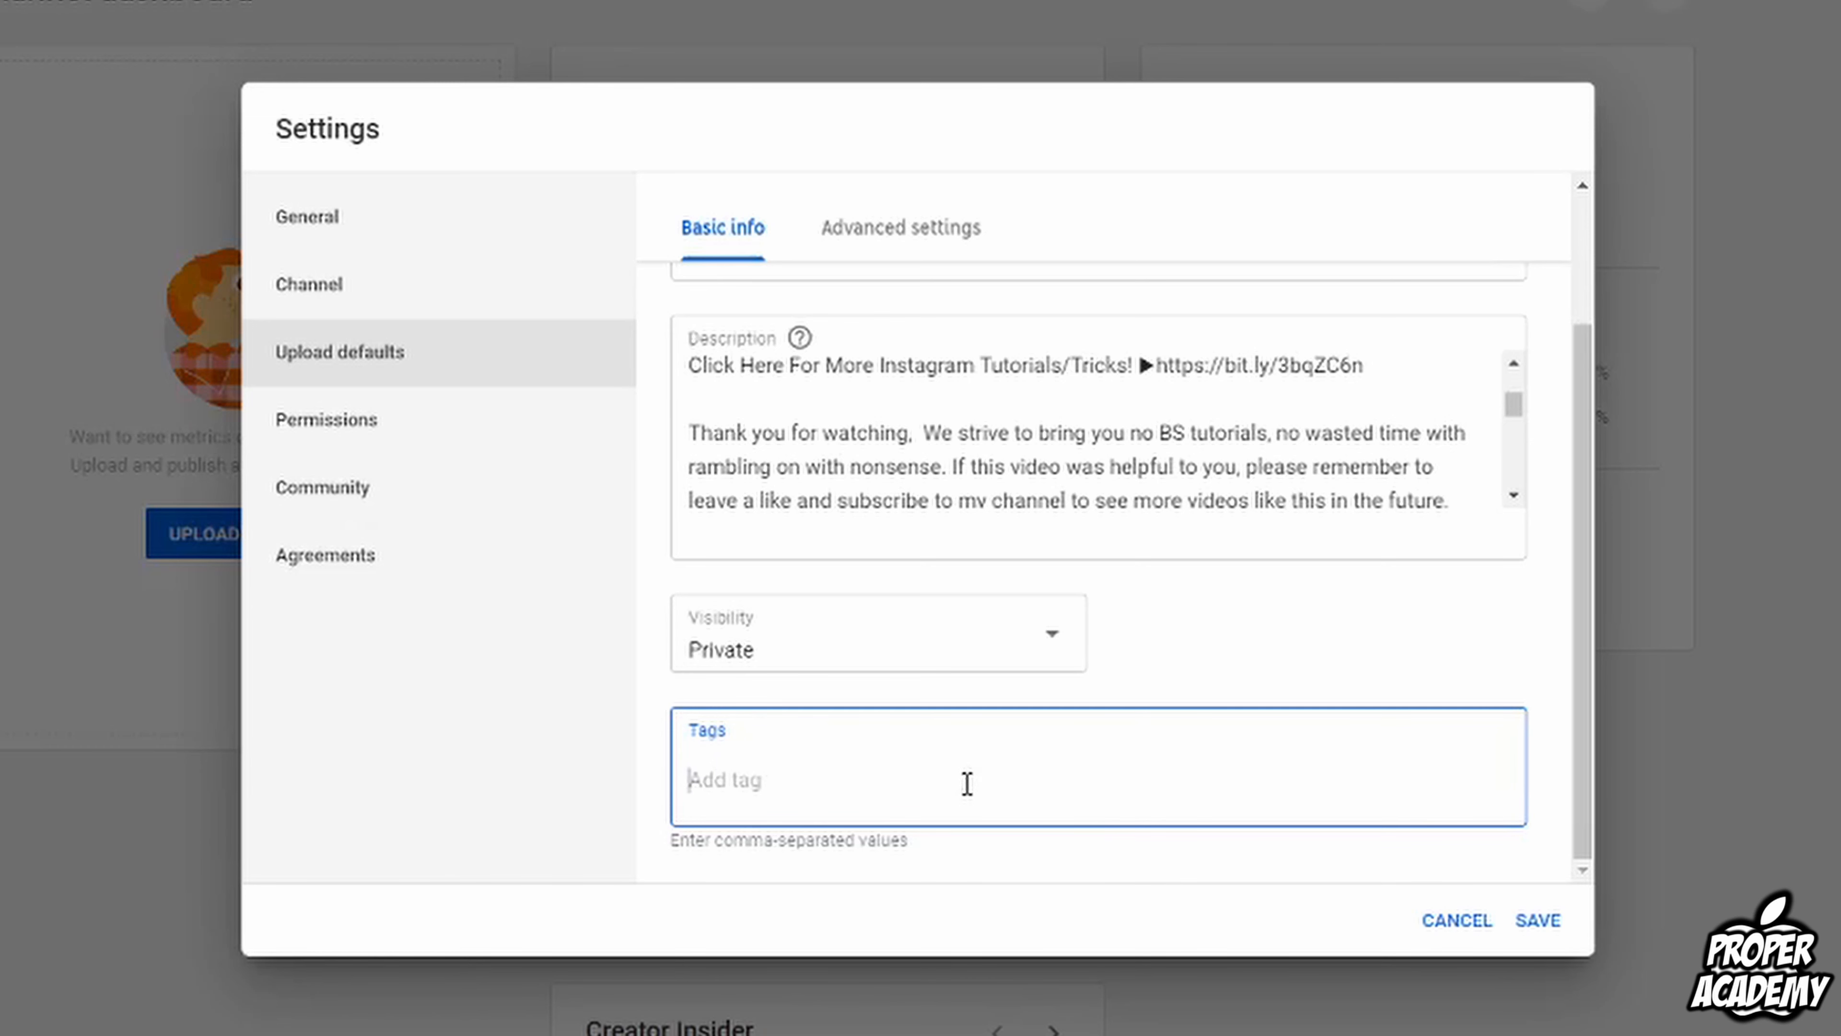
Review the permissions, community automated filters and agreements sections, and save the channel settings
click(453, 448)
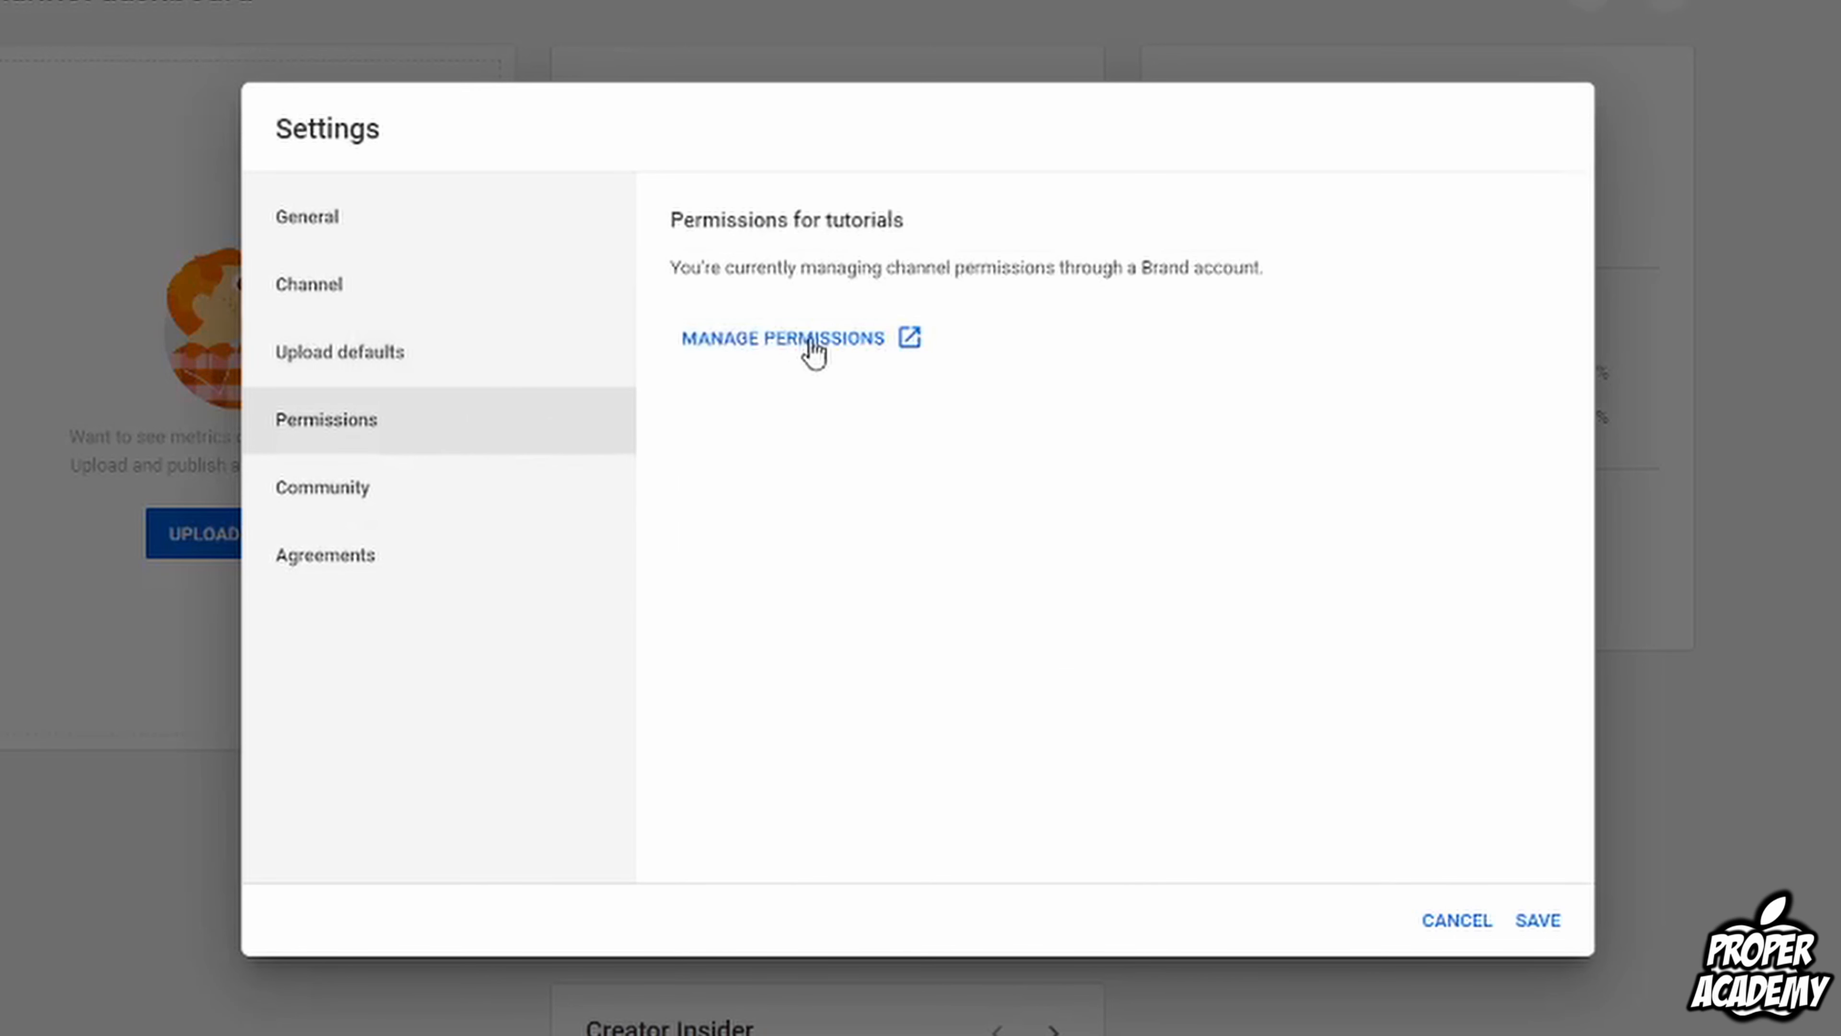
click(463, 502)
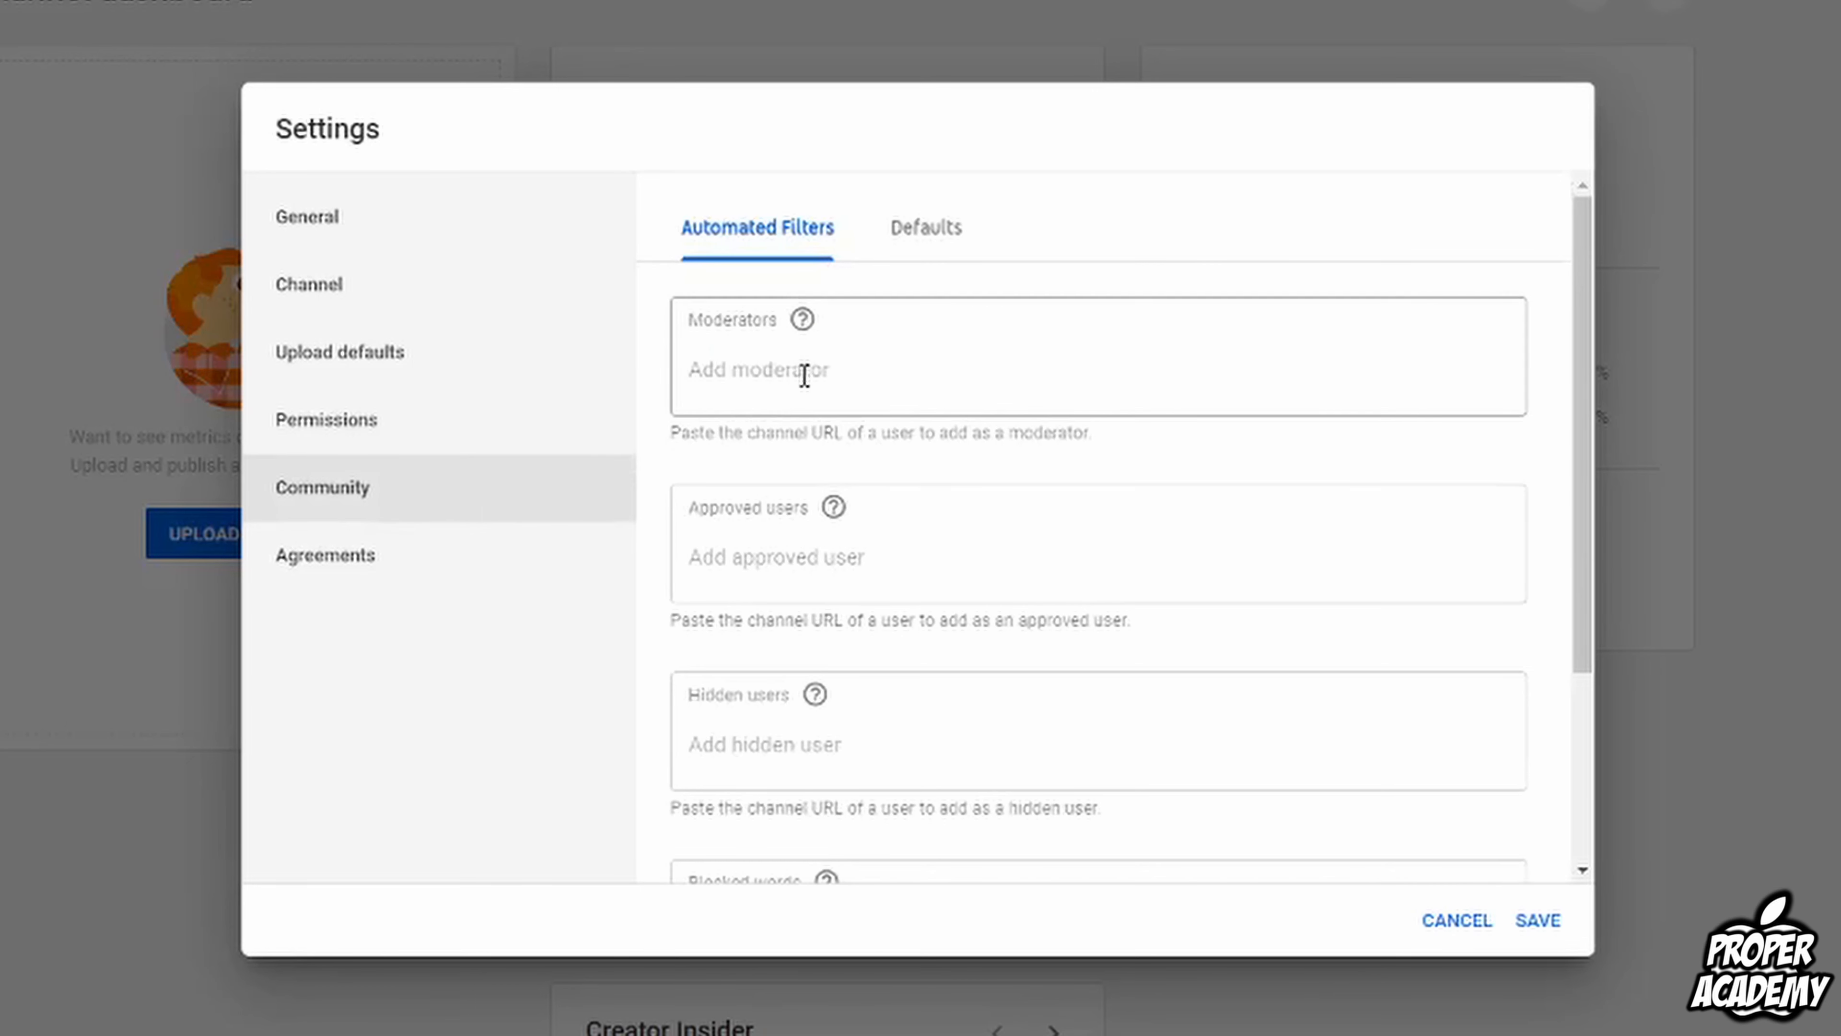
scroll(858, 608, down, 4)
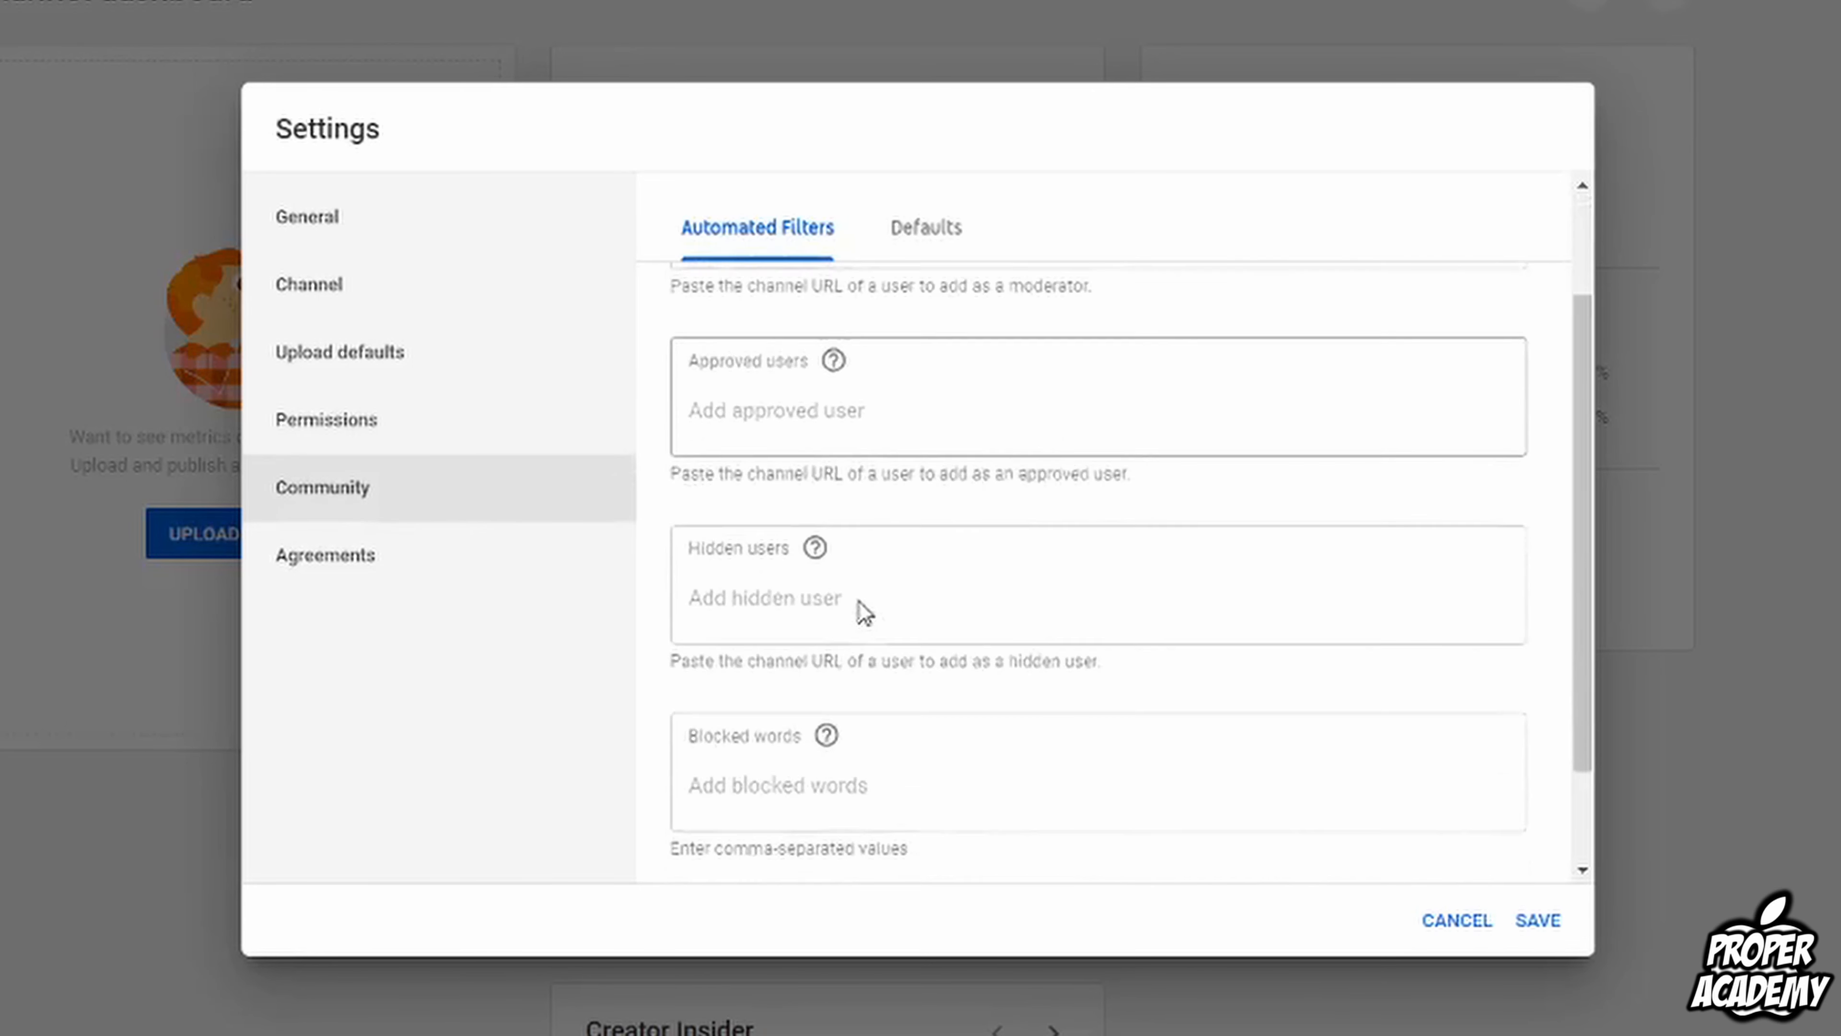
click(377, 566)
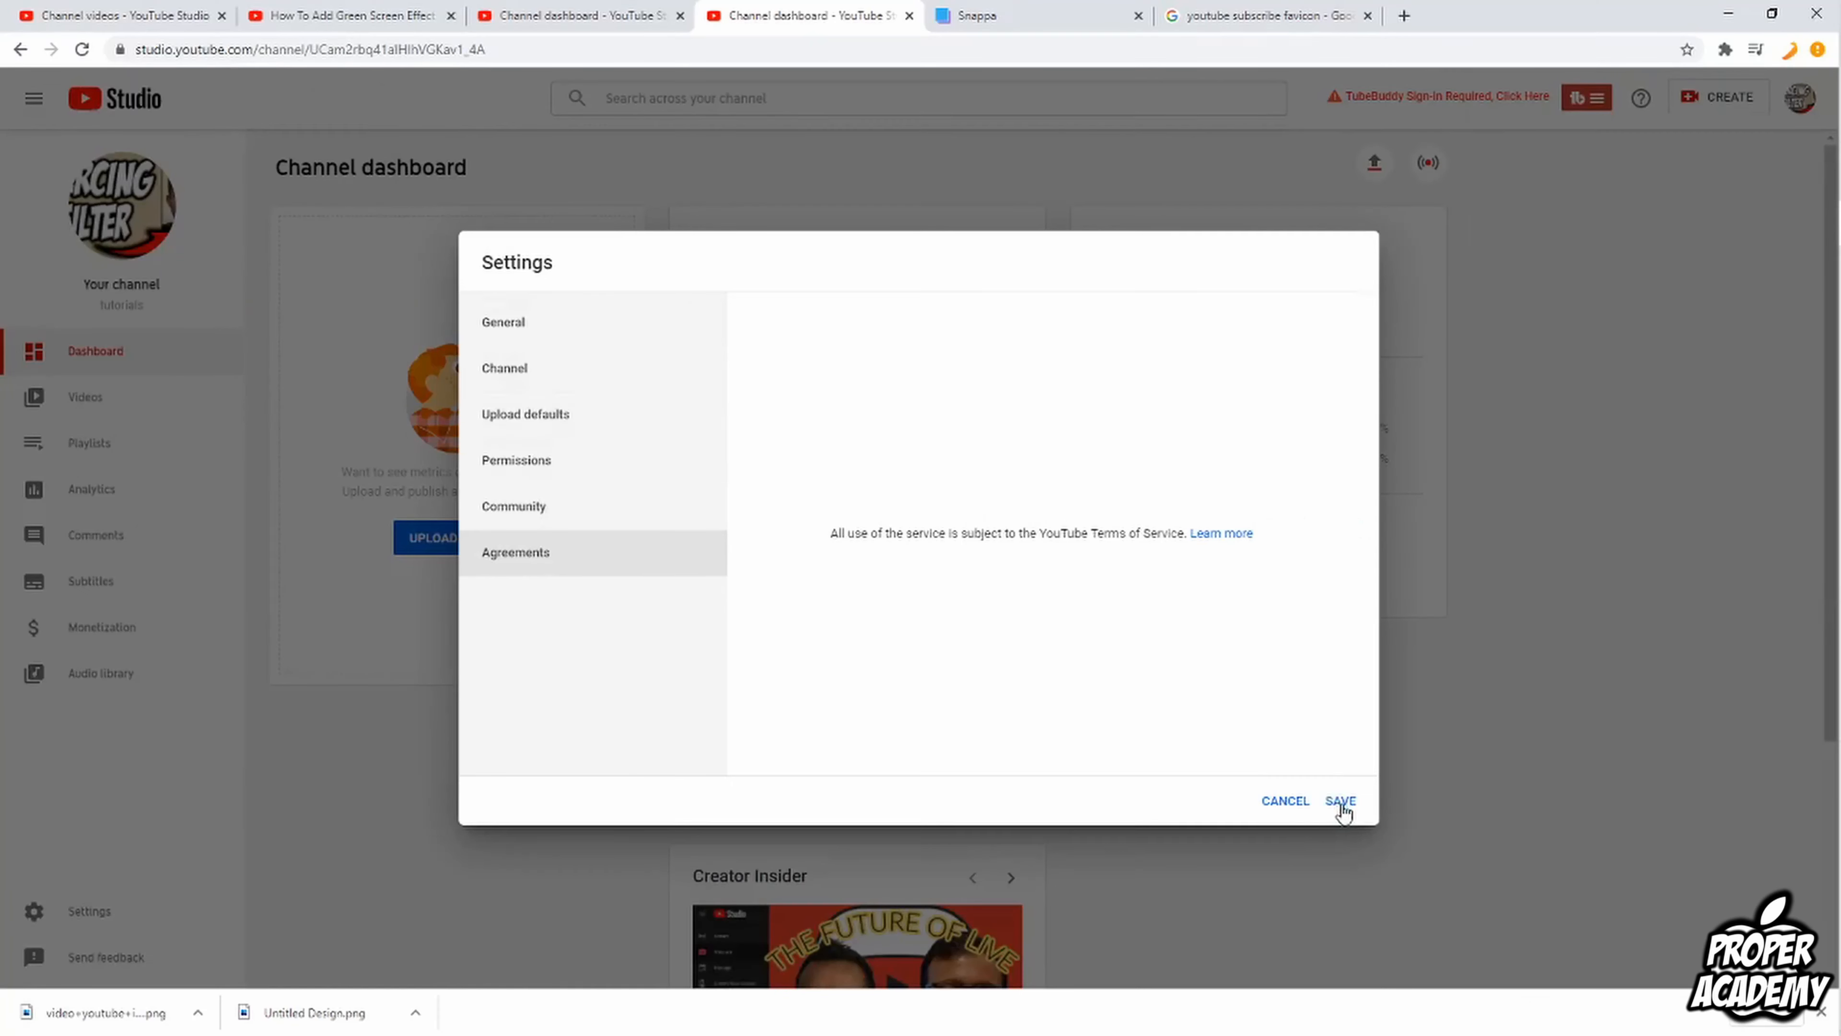
click(1537, 919)
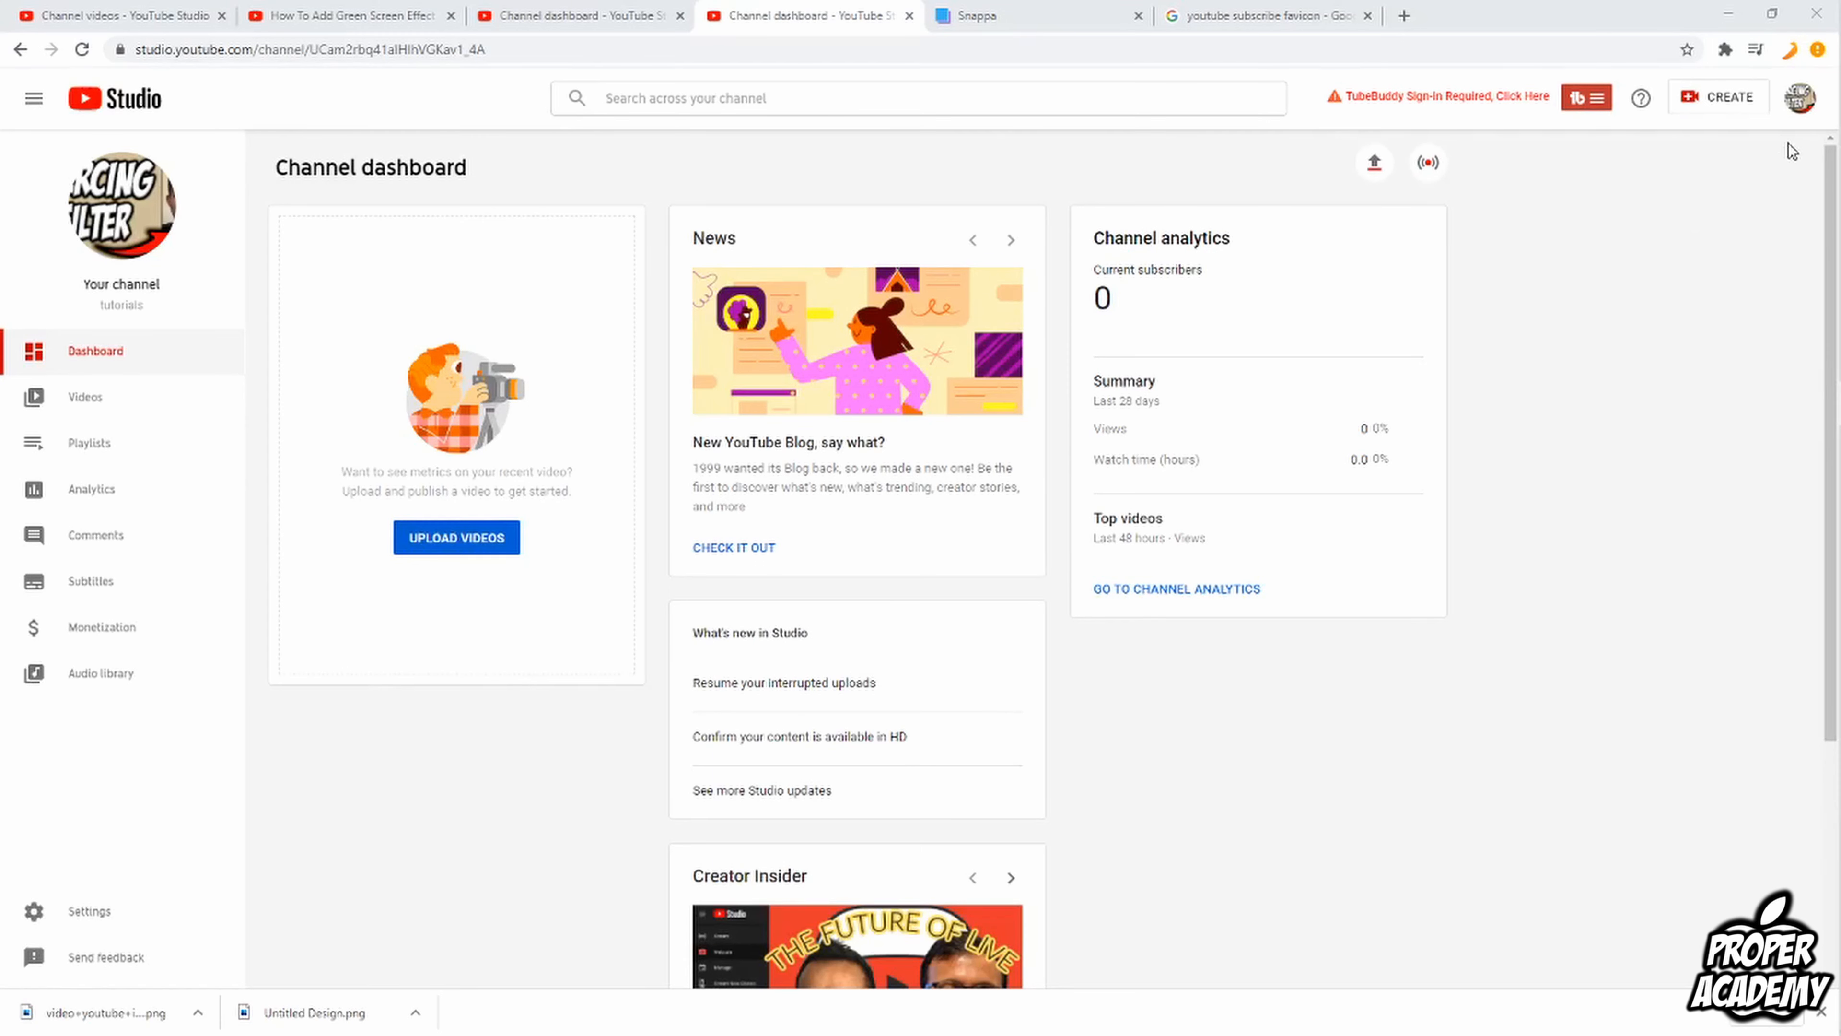
Leave Studio for the YouTube home page and open the advanced settings of the channel's account
click(1799, 100)
click(1611, 252)
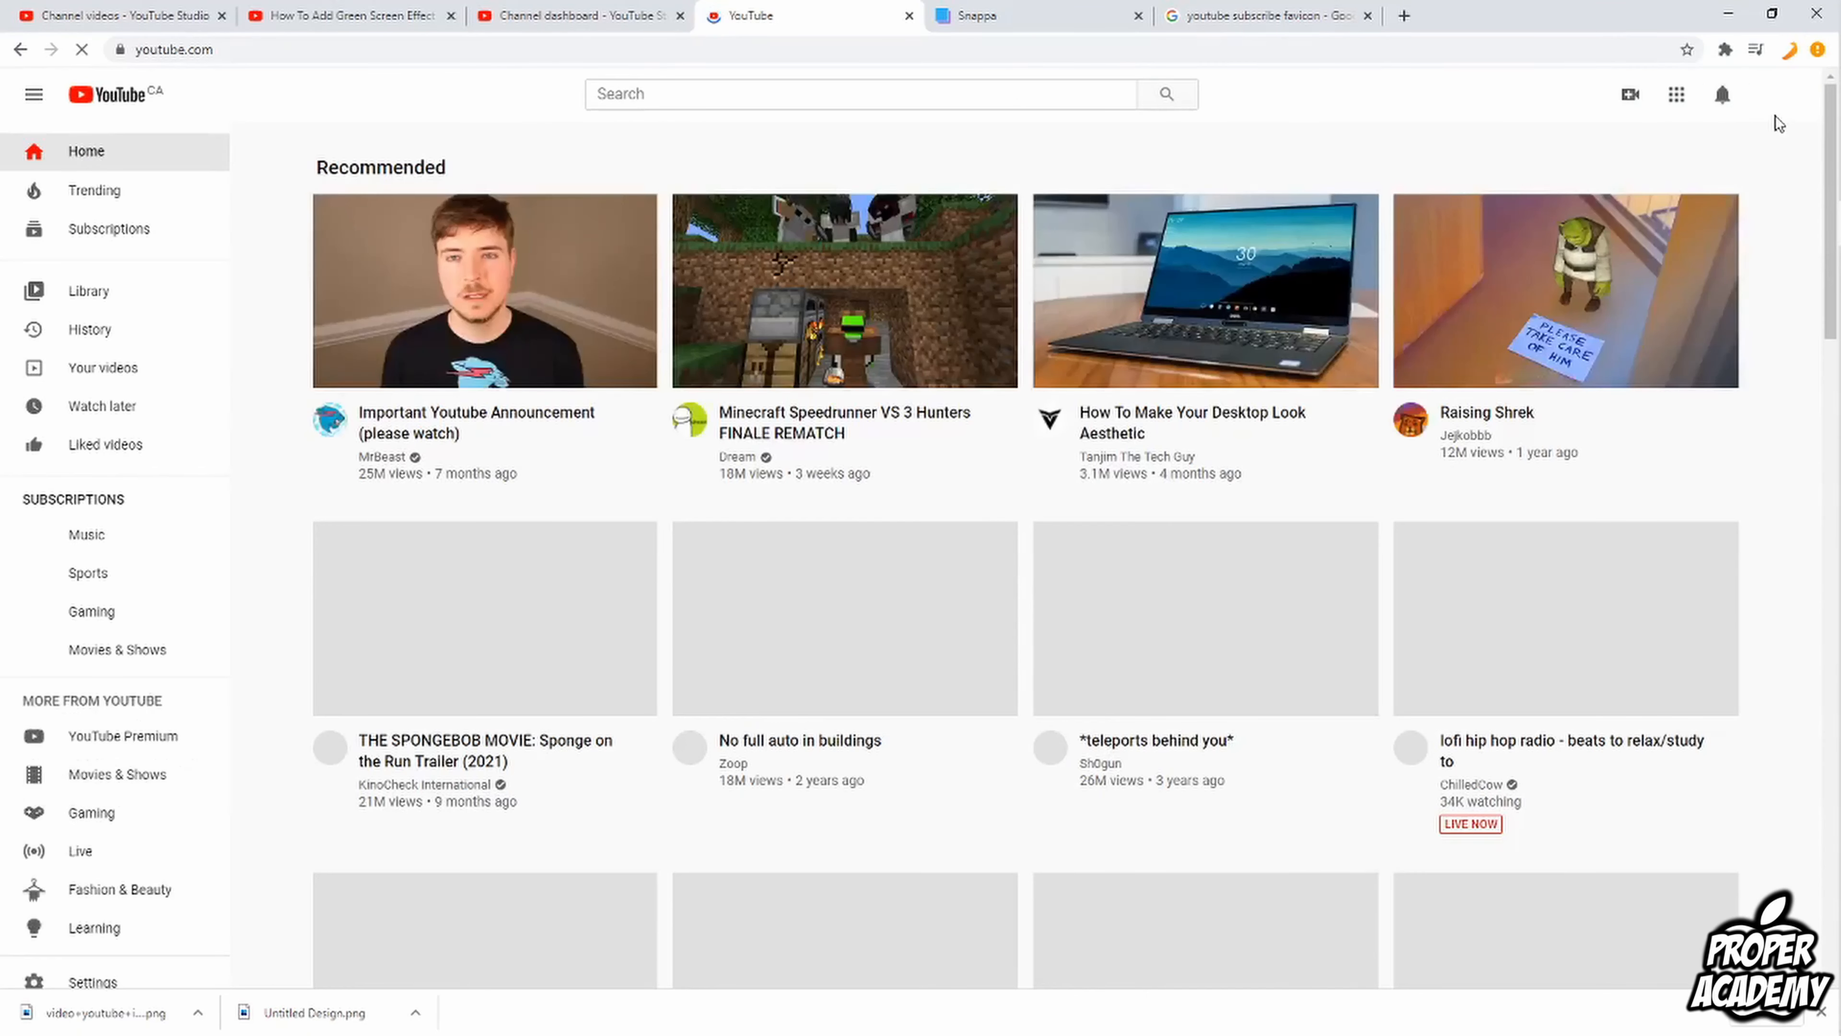
click(1779, 96)
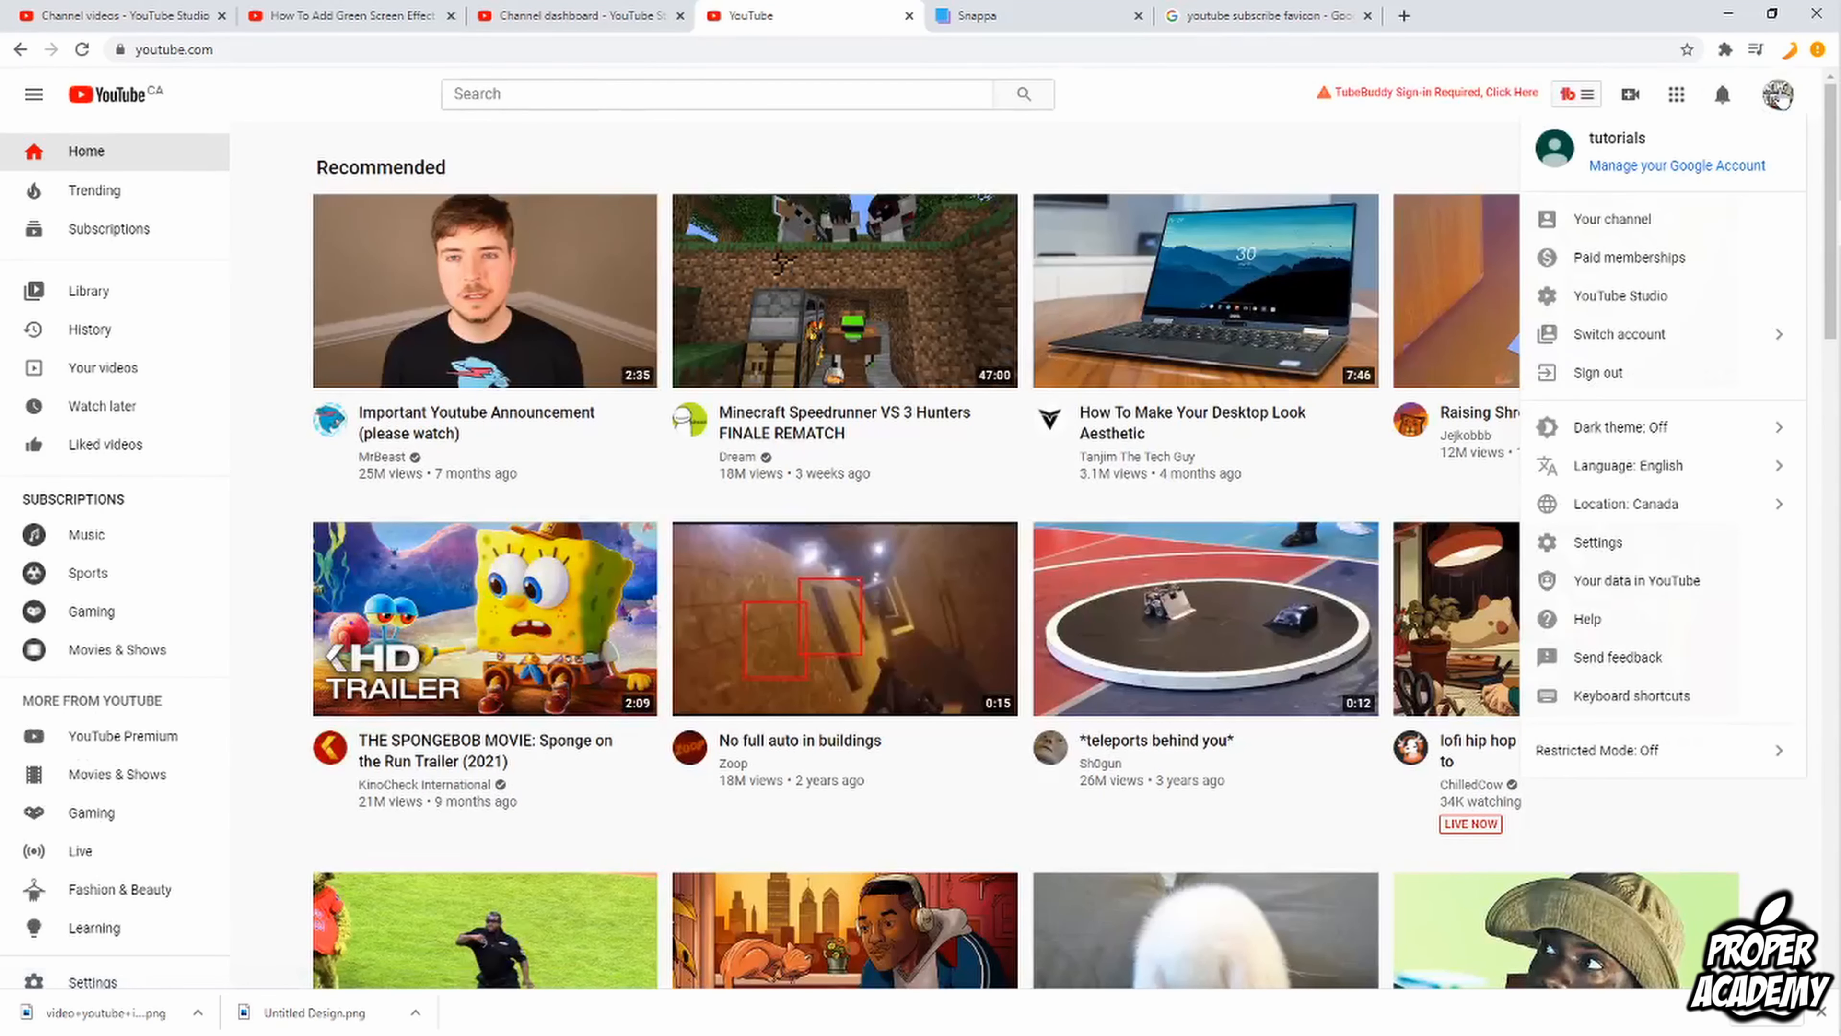
click(1627, 543)
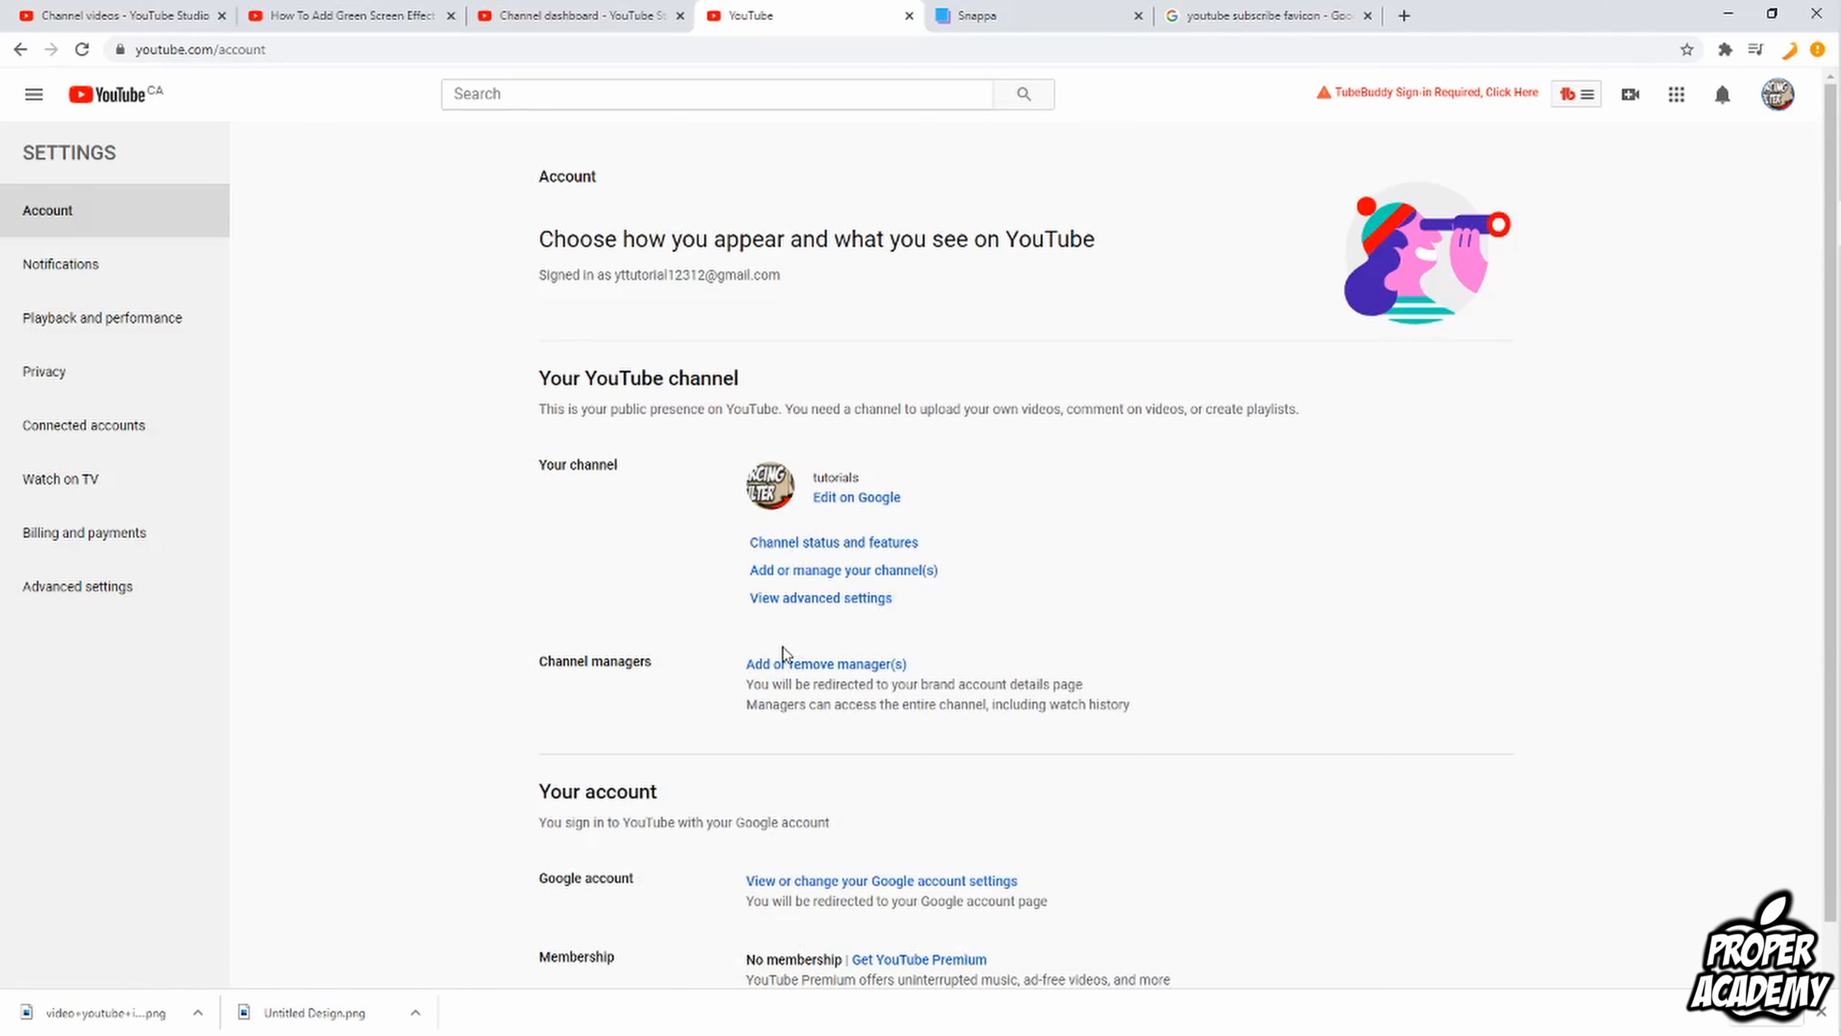
click(788, 611)
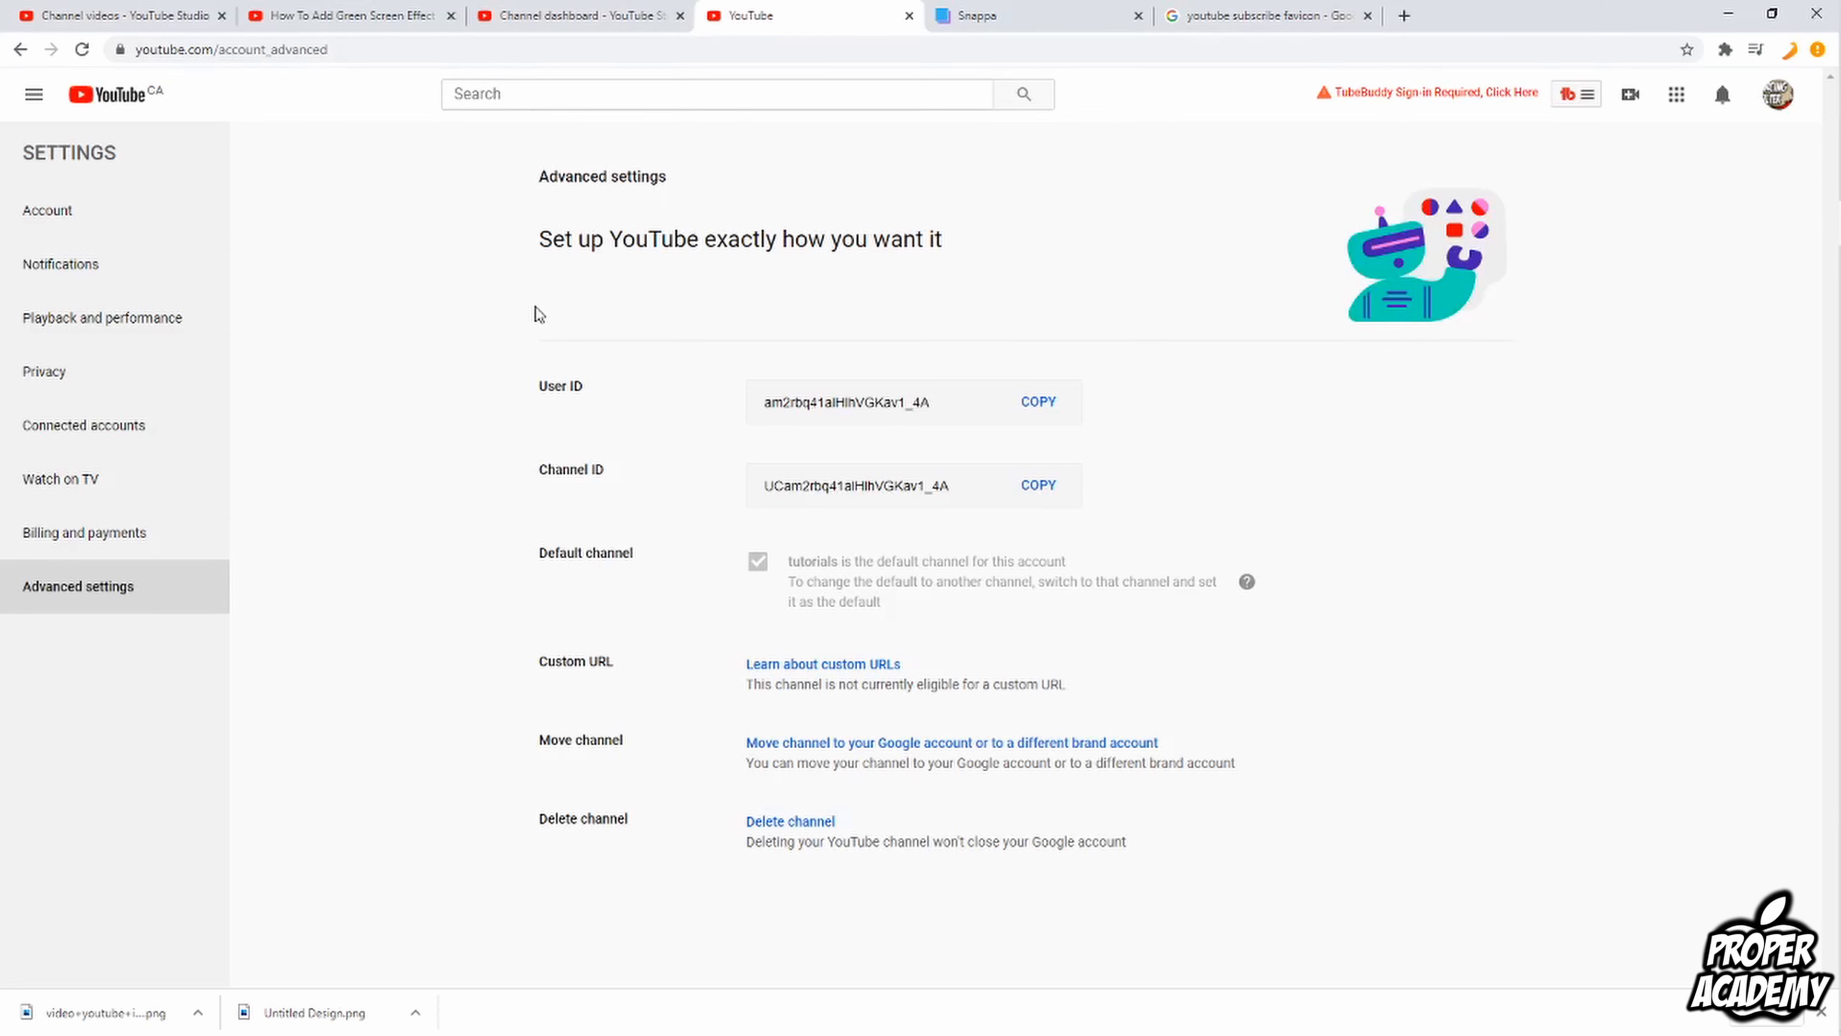
Open the help article about custom channel URLs and examine its eligibility requirements for subscribers, account age, icon and channel art
click(877, 666)
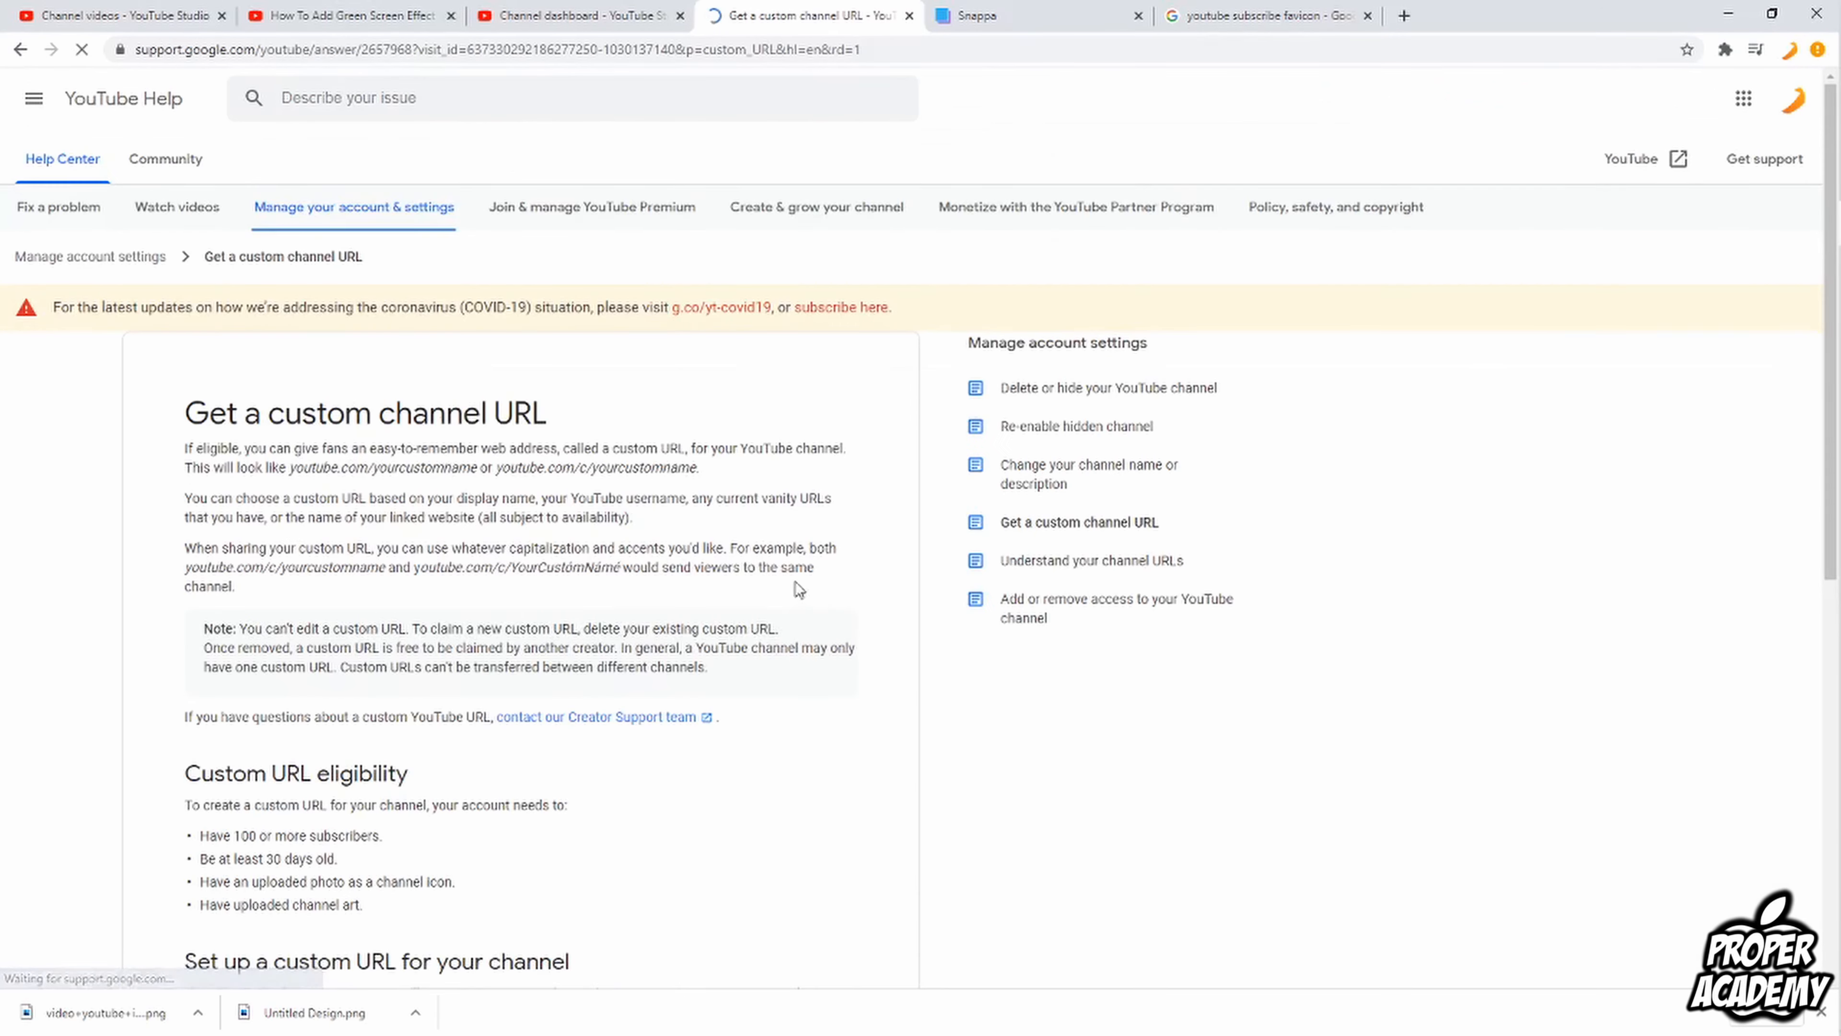
scroll(583, 605, down, 3)
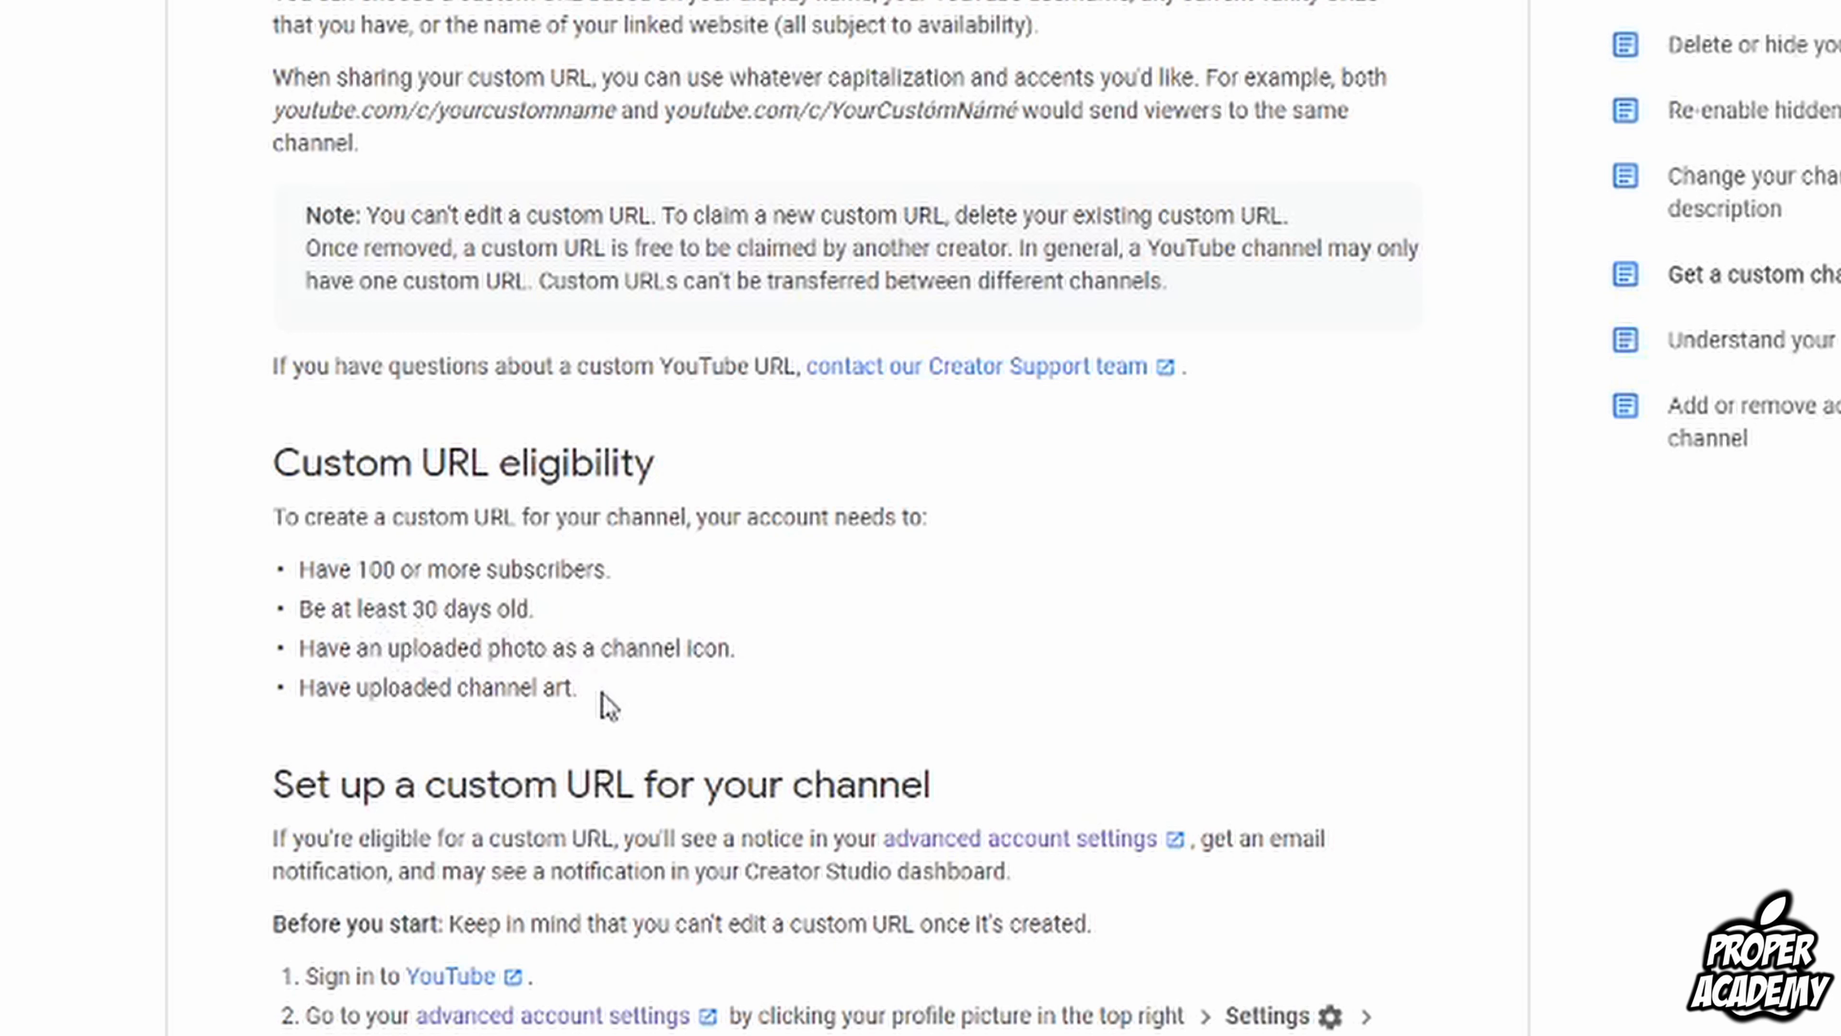
drag(605, 705, 255, 666)
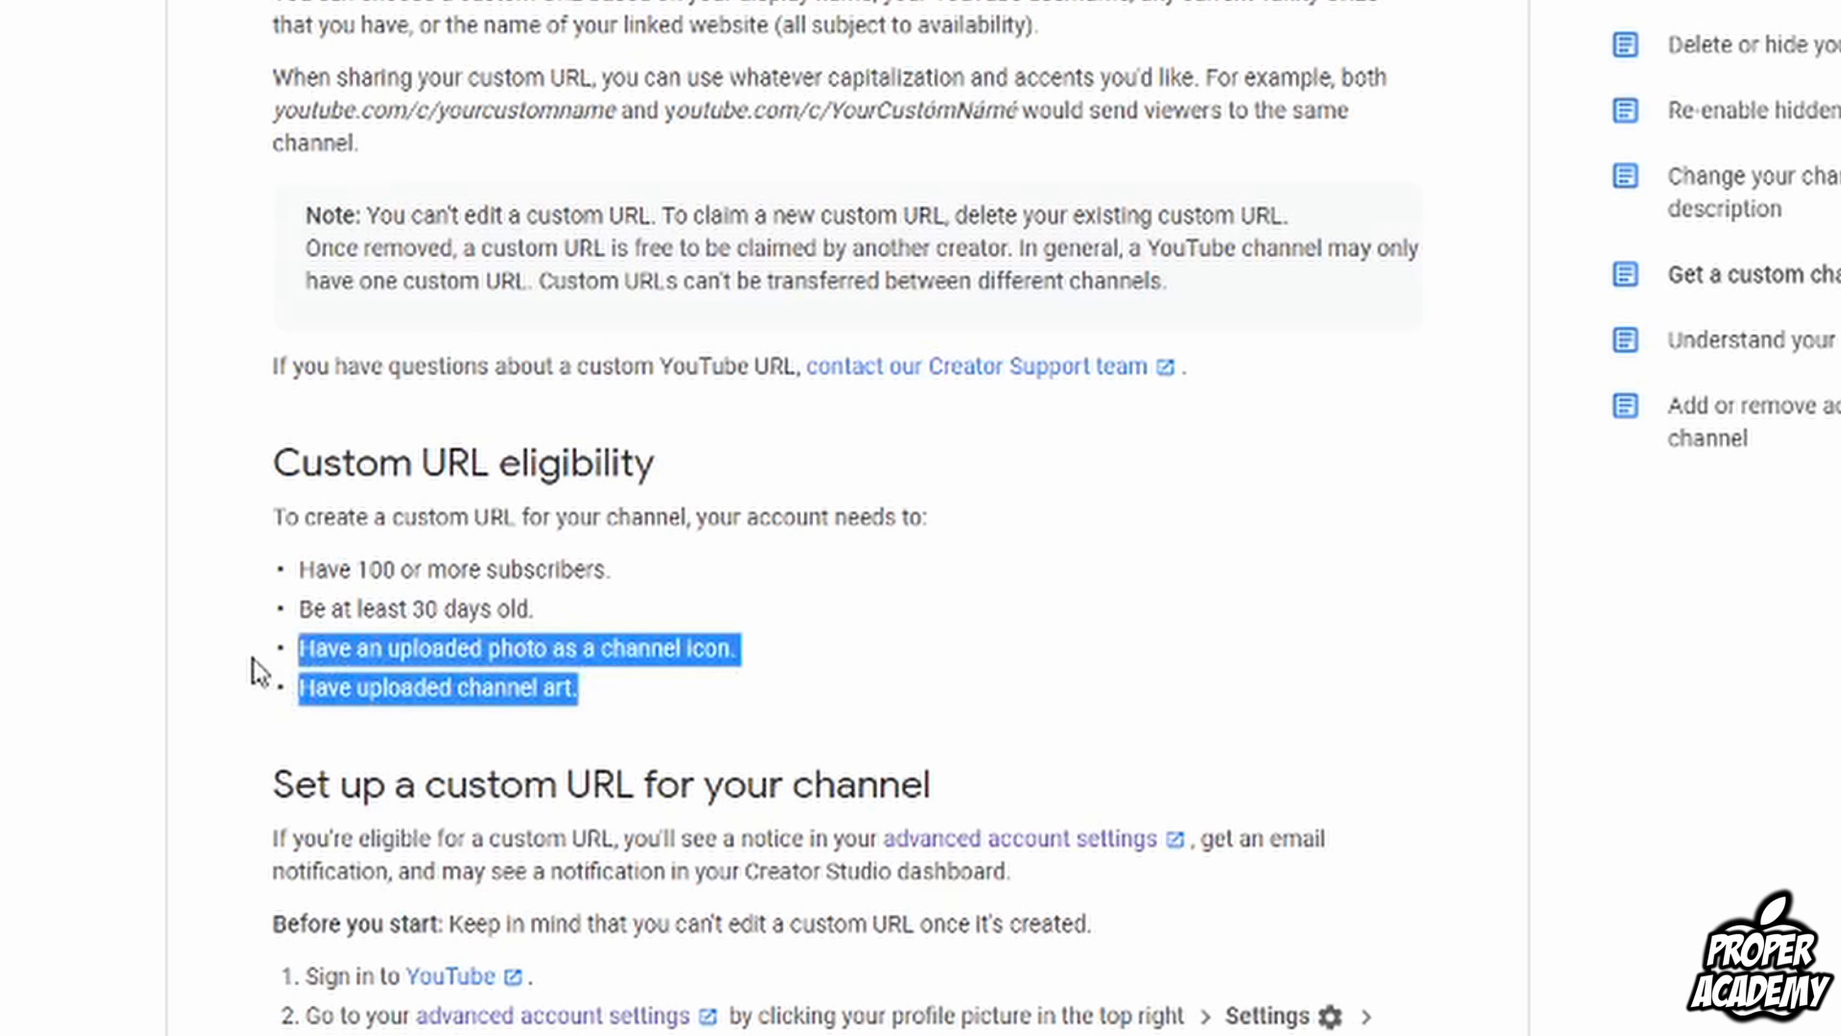
click(401, 617)
drag(551, 616, 255, 567)
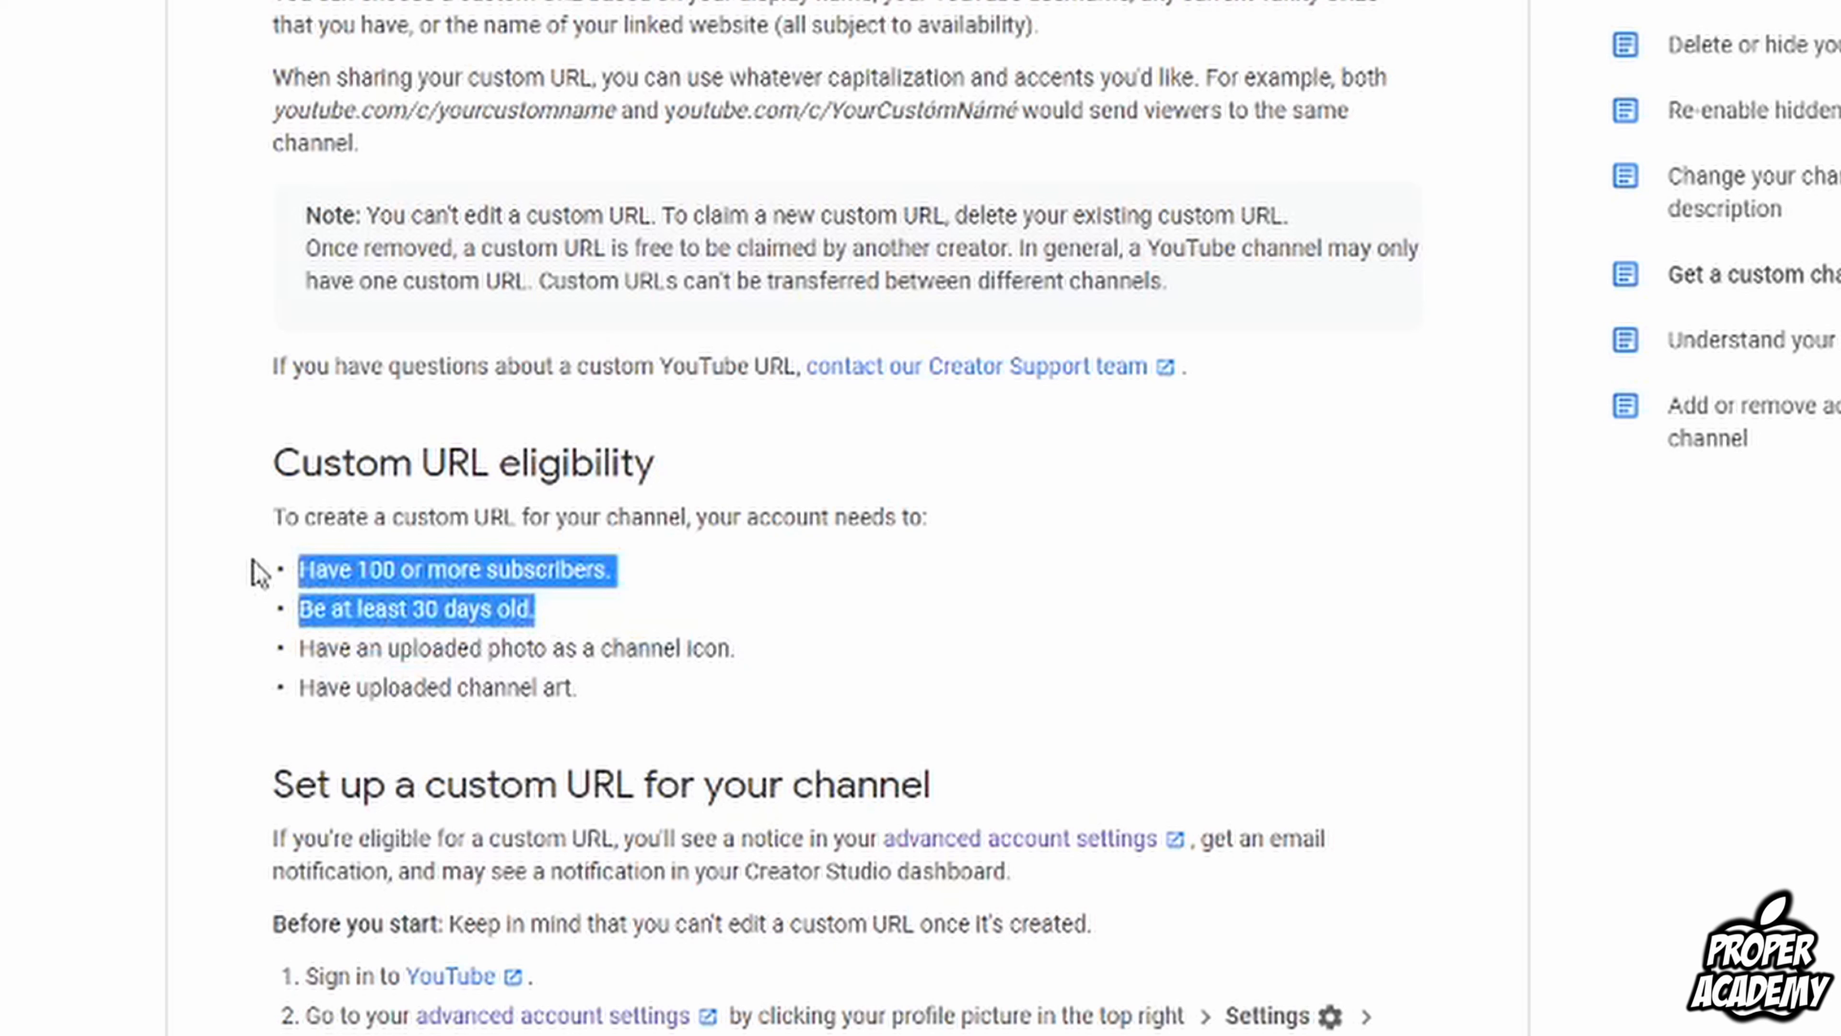
click(669, 573)
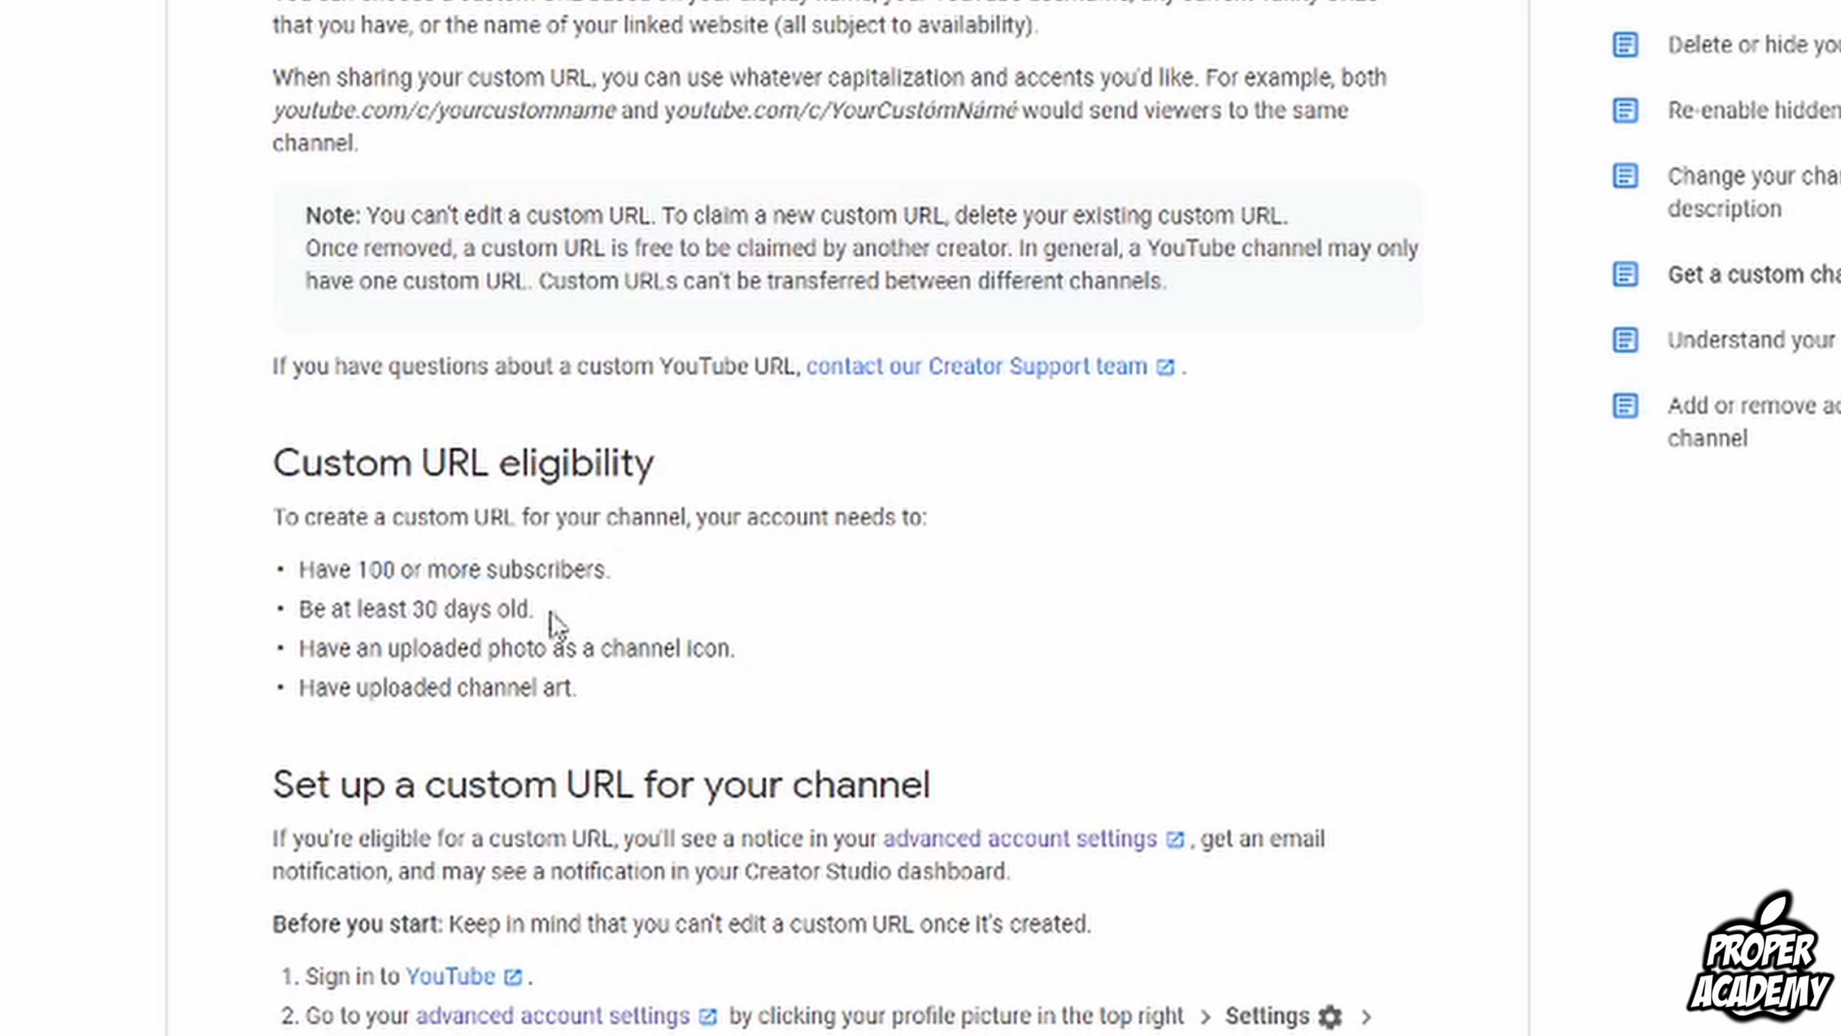
drag(555, 621, 331, 577)
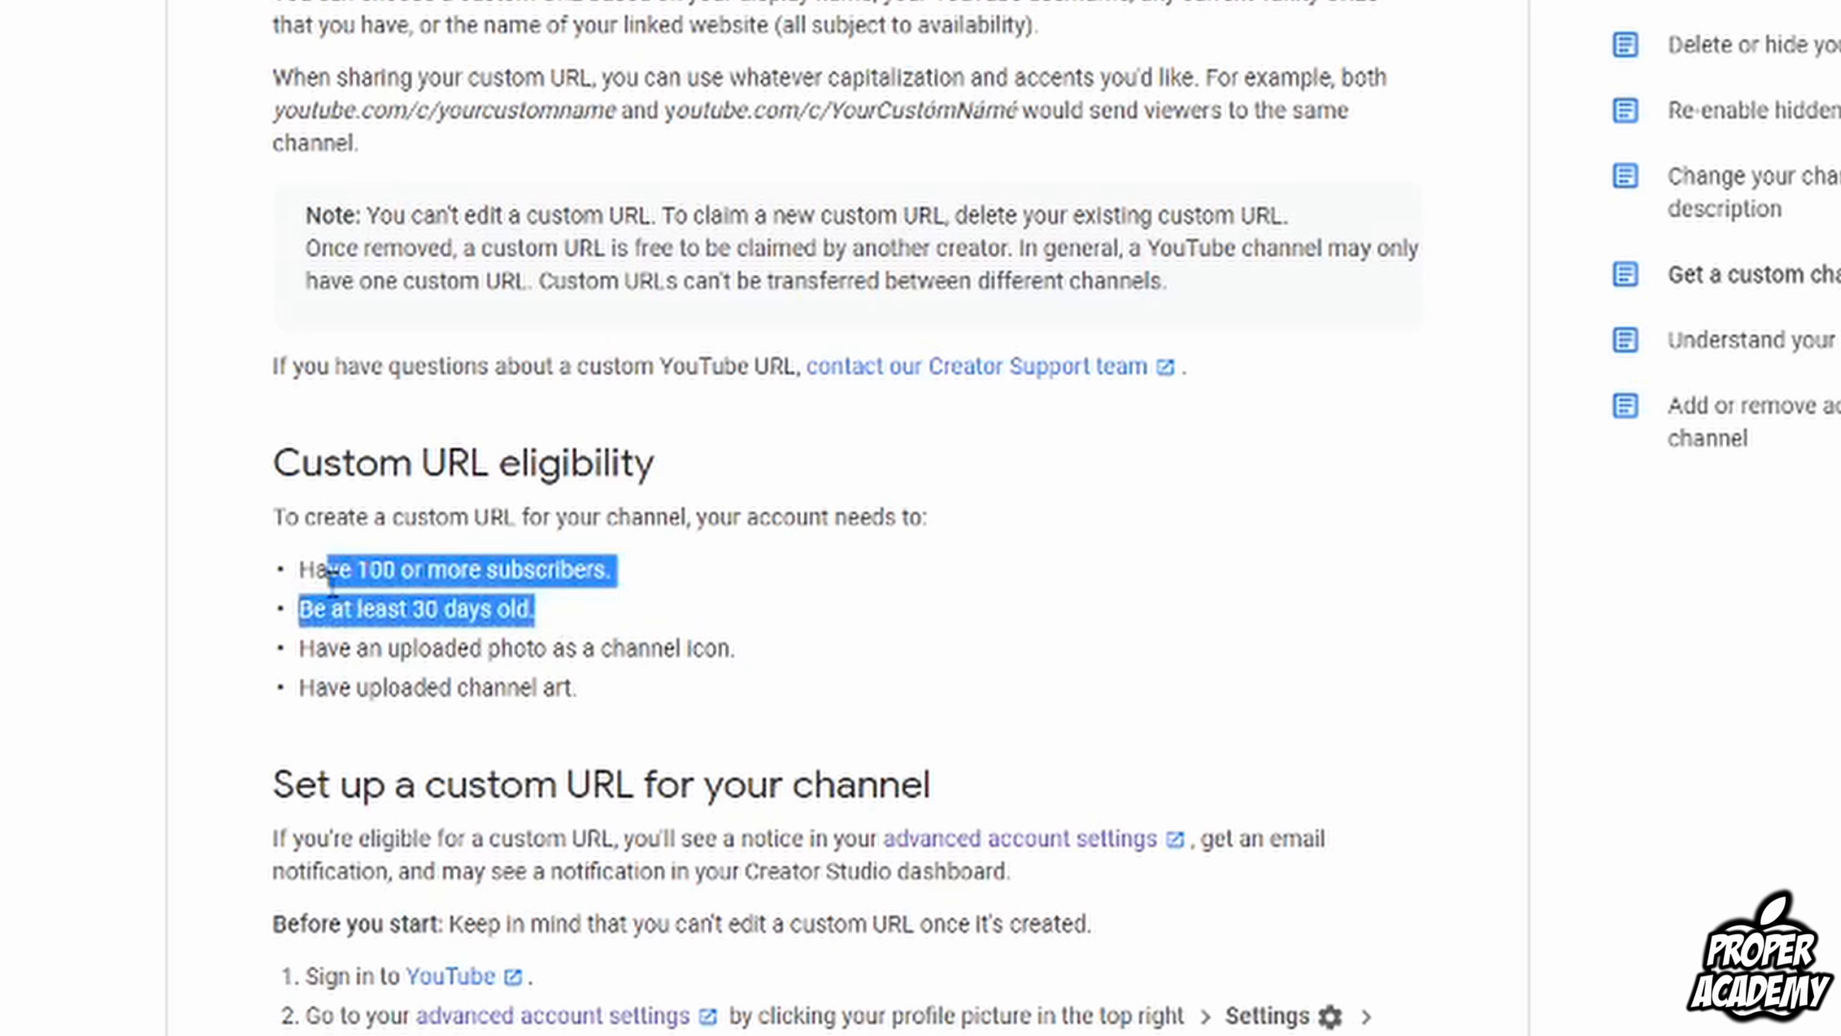
click(971, 515)
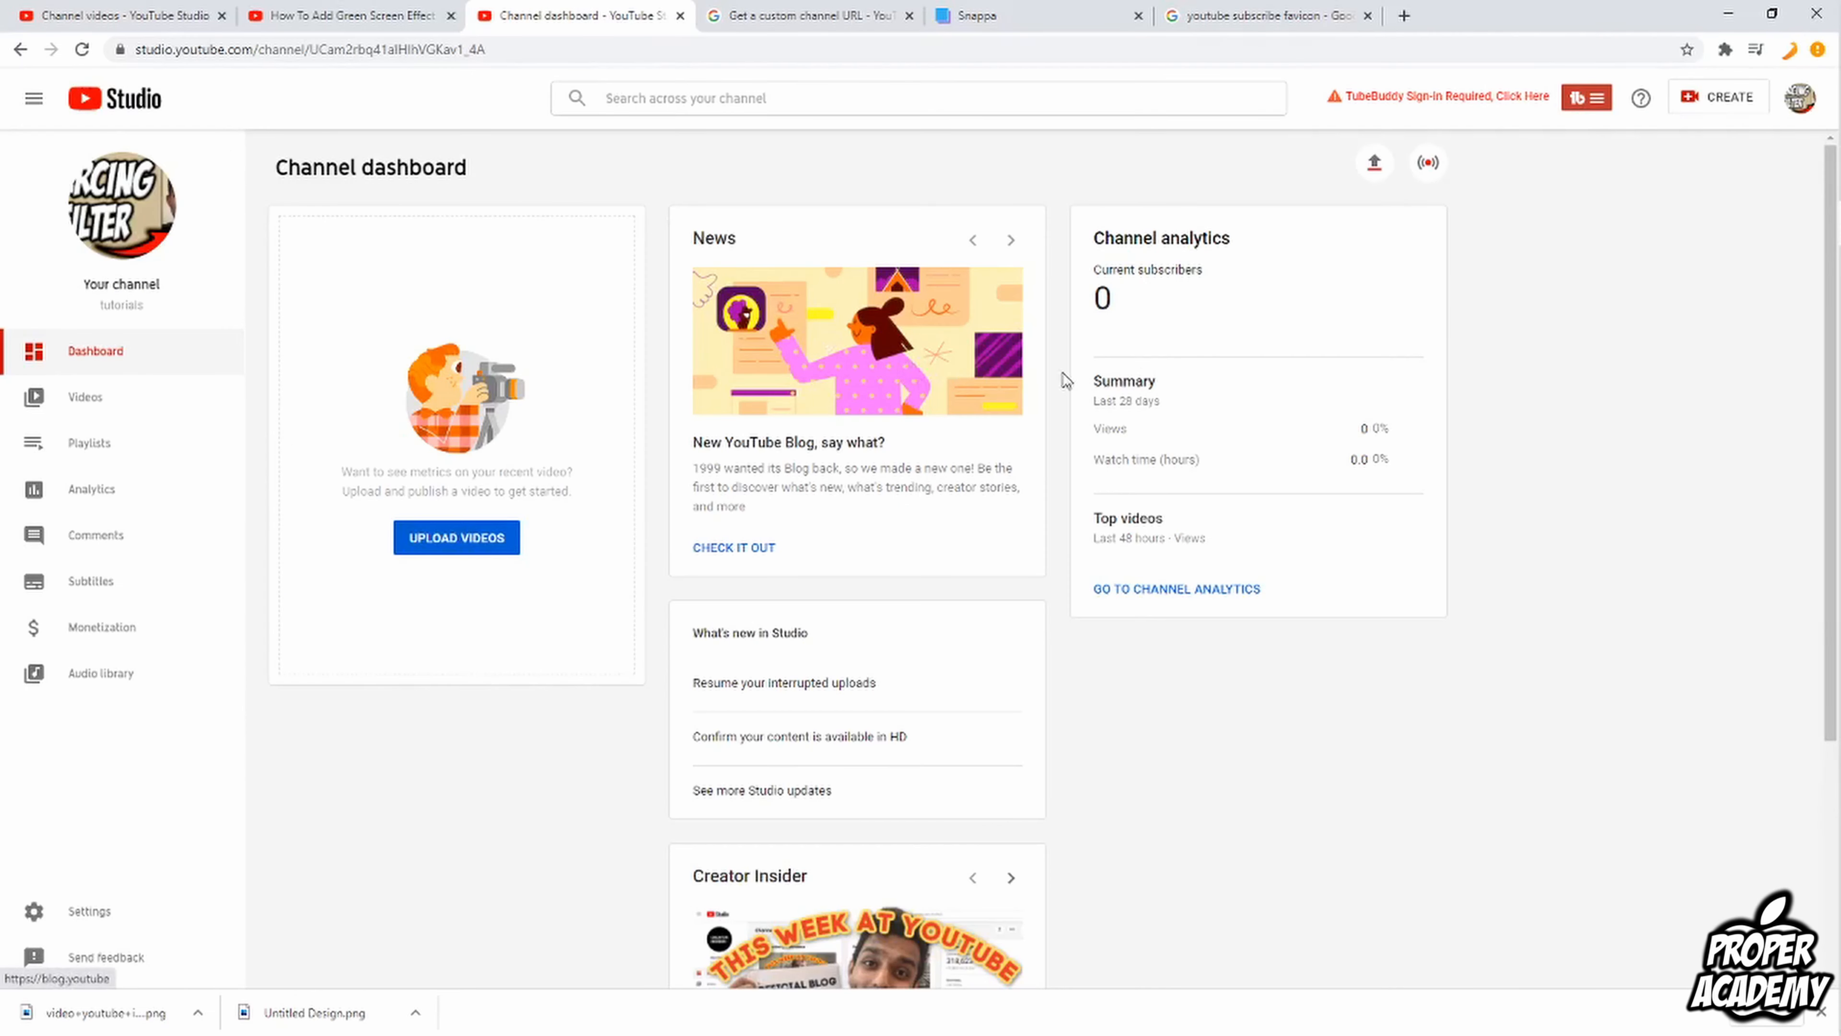
Return to the Studio dashboard's browser tab and view the channel's own YouTube page
click(1799, 97)
click(1682, 217)
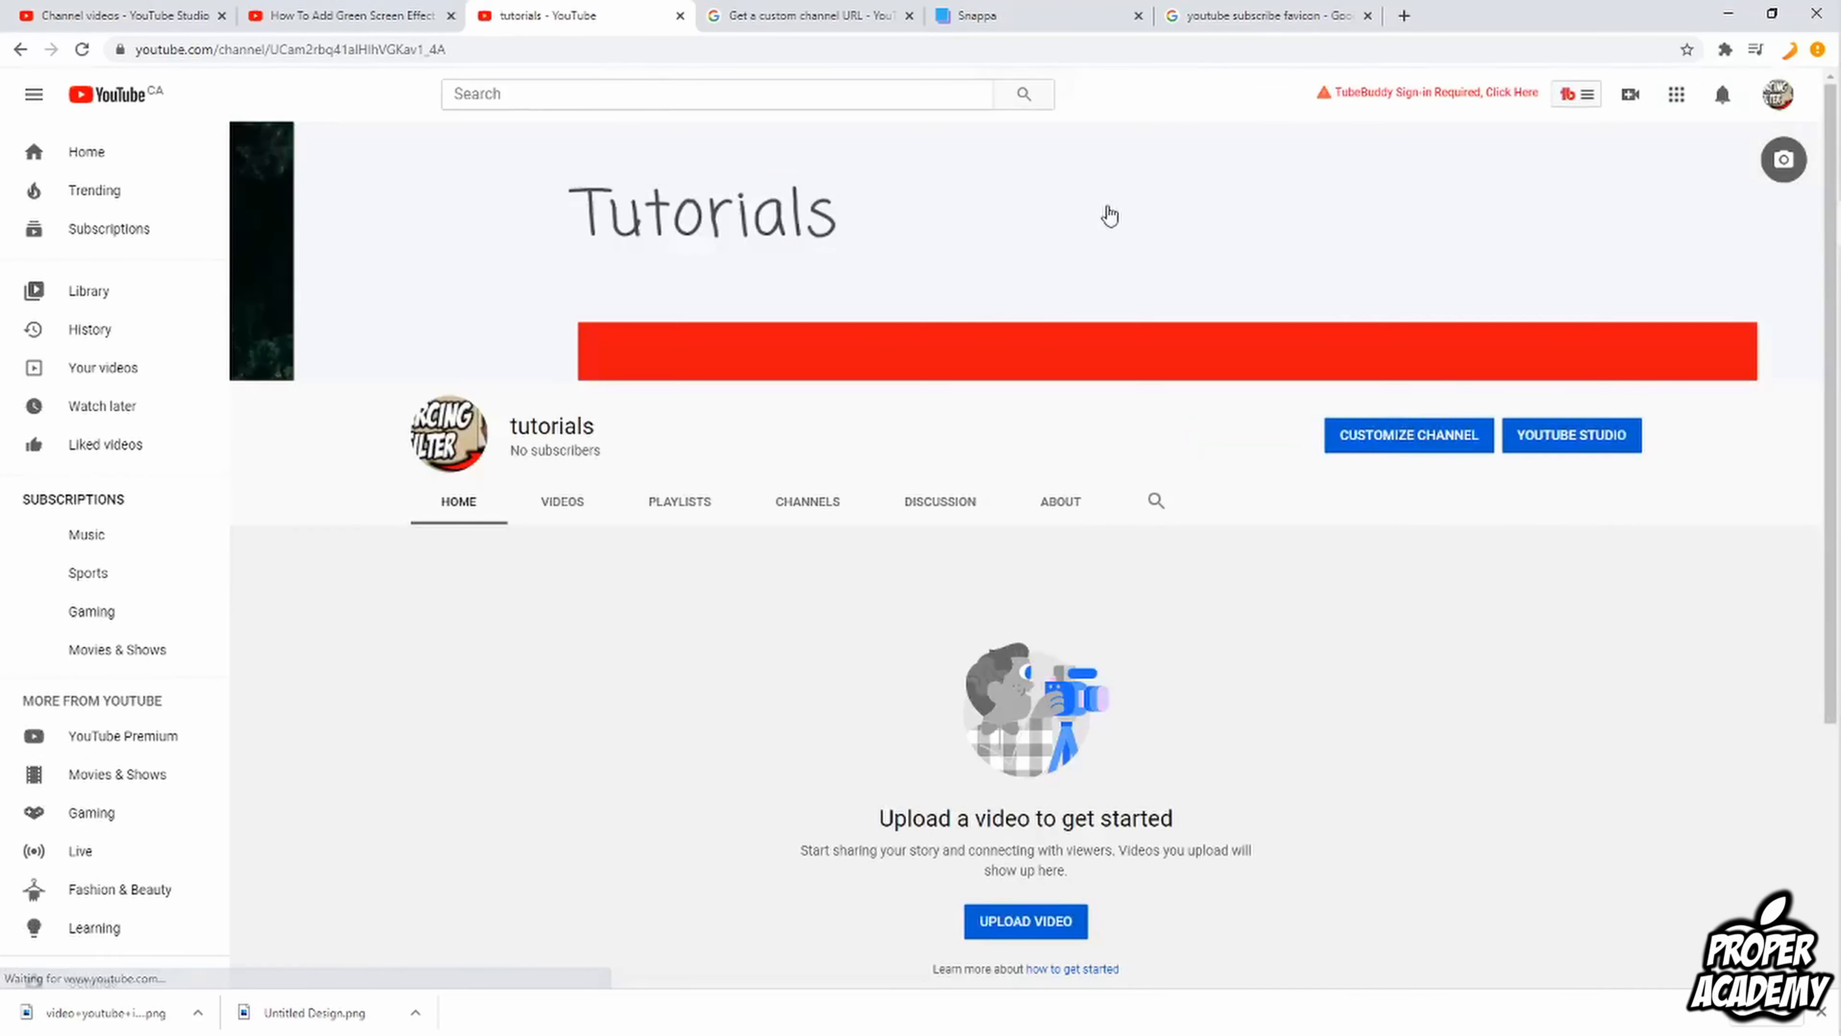
scroll(867, 577, down, 3)
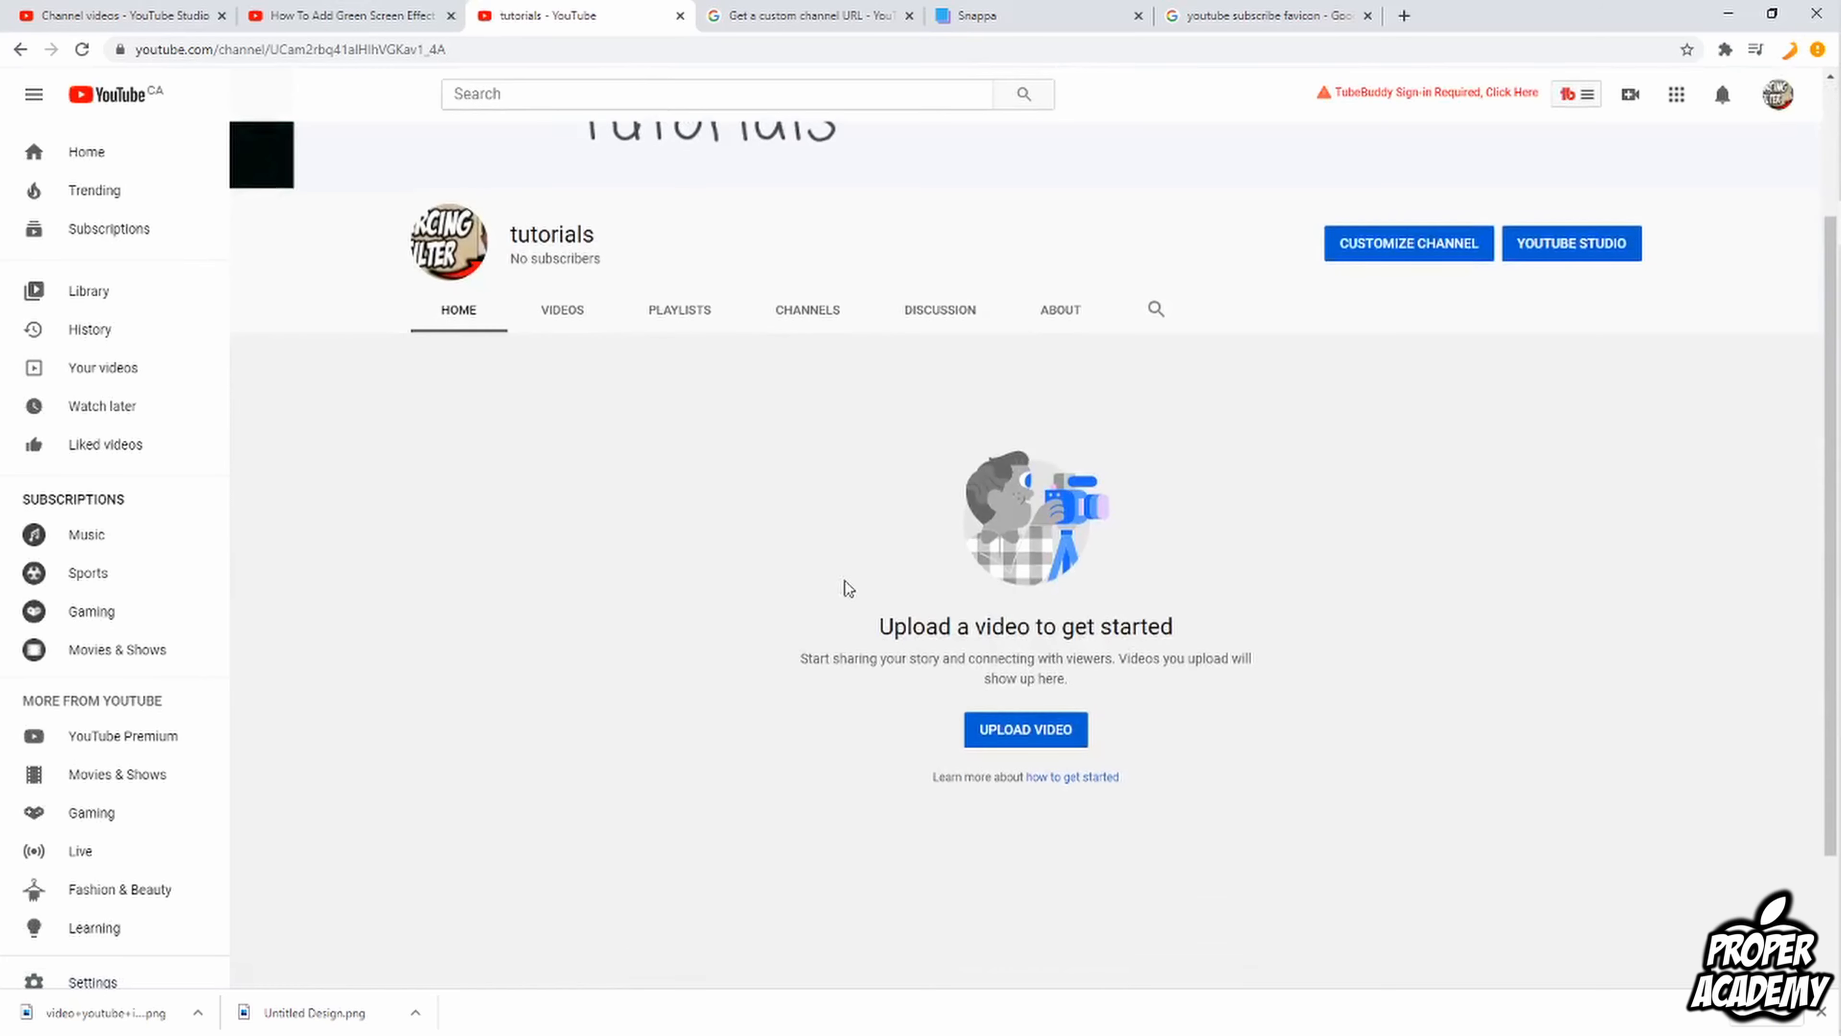